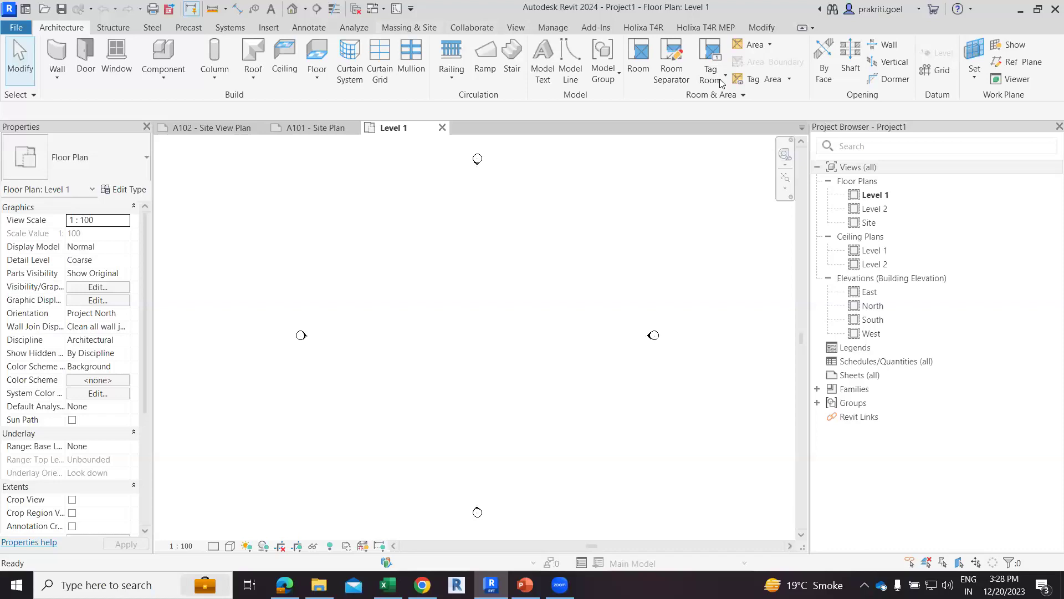
Start linking a CAD file and browse to the Topography Samples folder using the path copied from File Explorer.
left_click(274, 31)
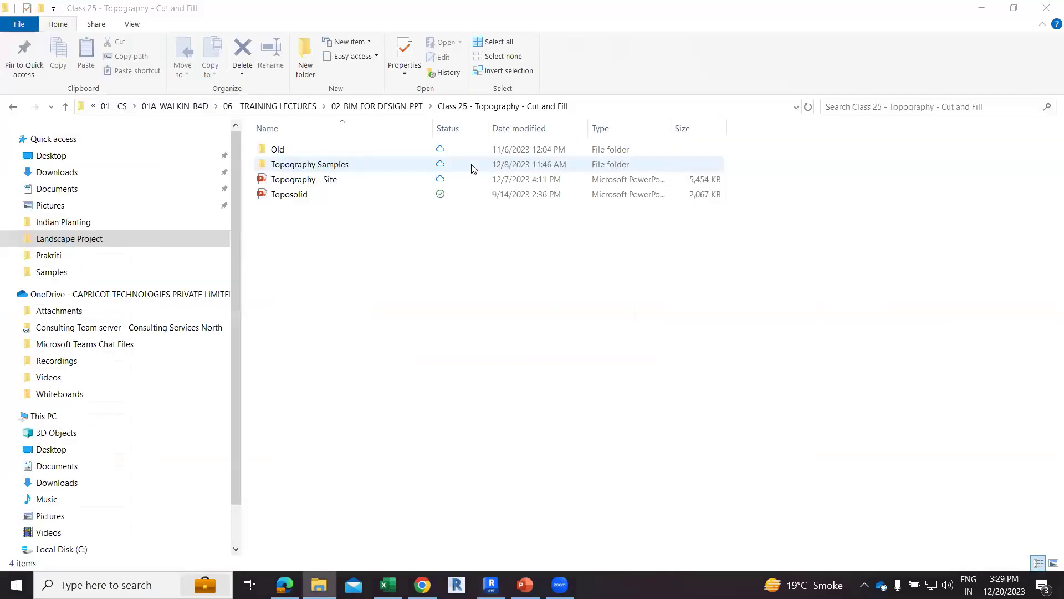
double_click(470, 166)
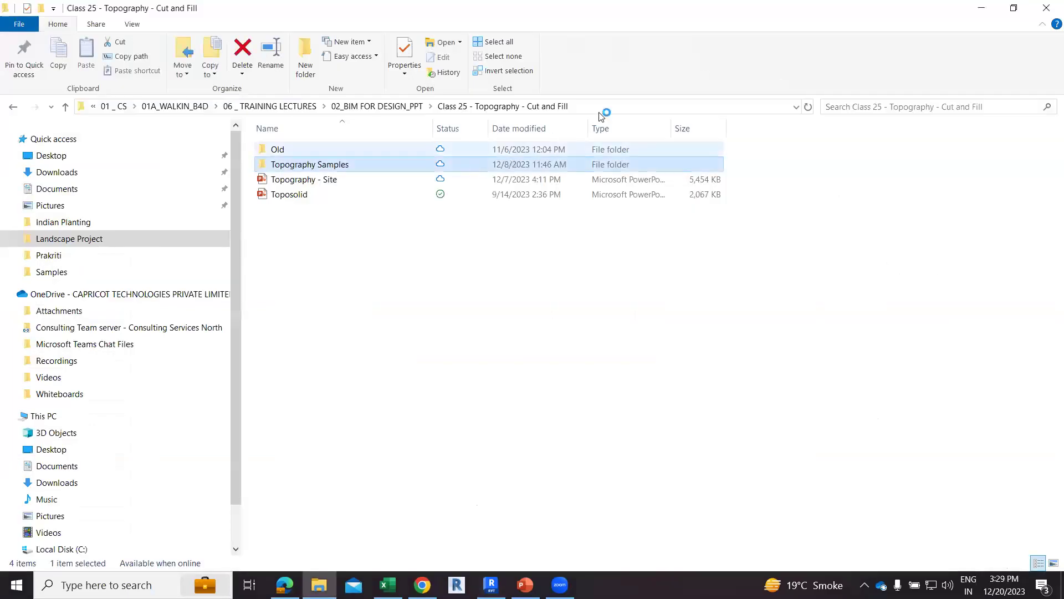
left_click(709, 108)
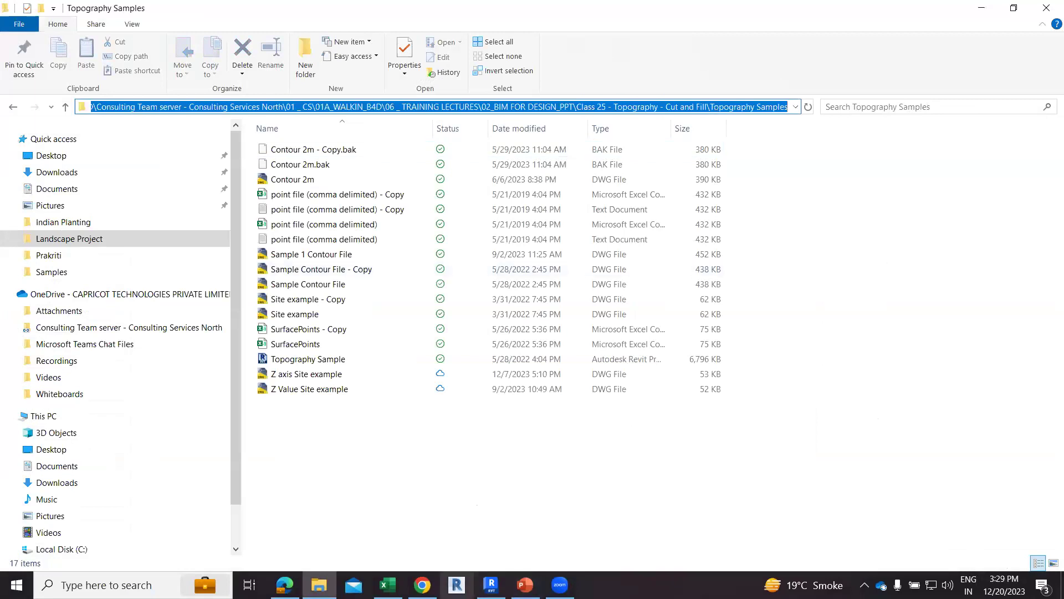
left_click(492, 585)
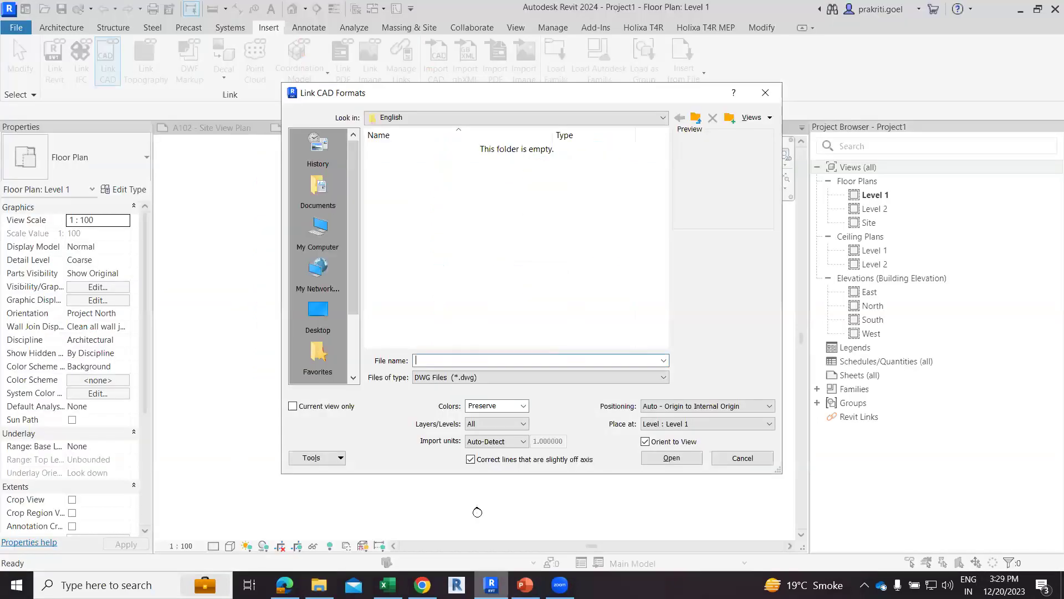
key("ctrl+v")
key("Return")
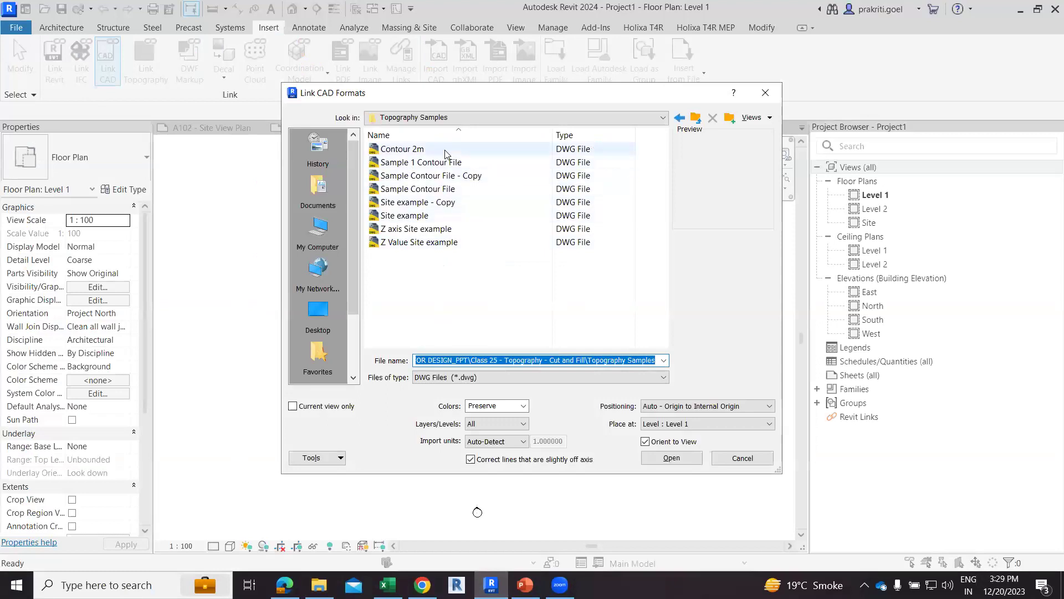
Link the Sample Contour File DWG at Level 1, positioned Auto - Origin to Internal Origin, and open the default 3D view.
left_click(421, 189)
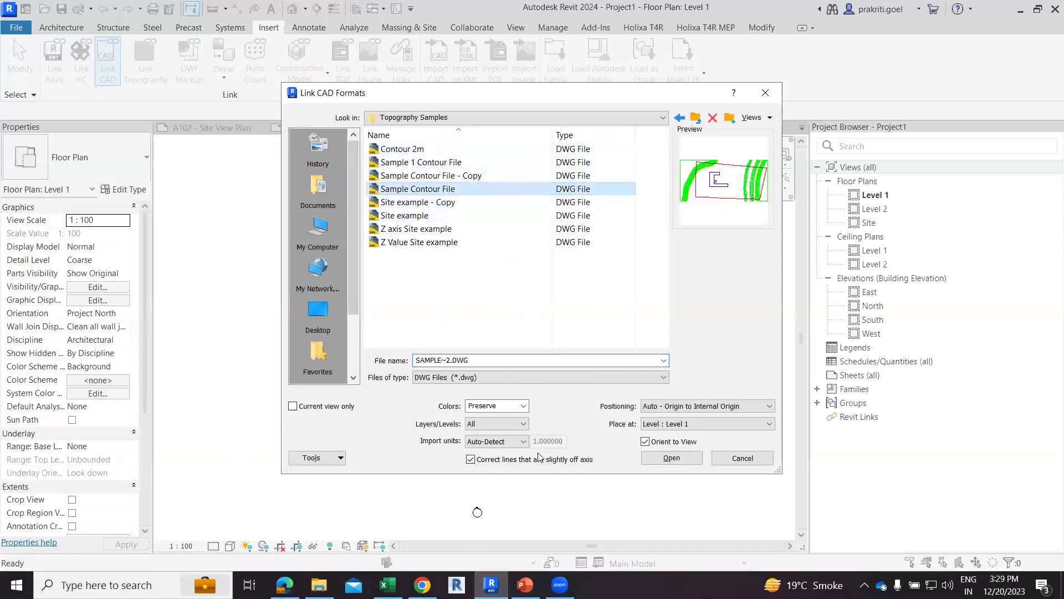
left_click(671, 458)
scroll(390, 376, "down", 6)
left_click(293, 13)
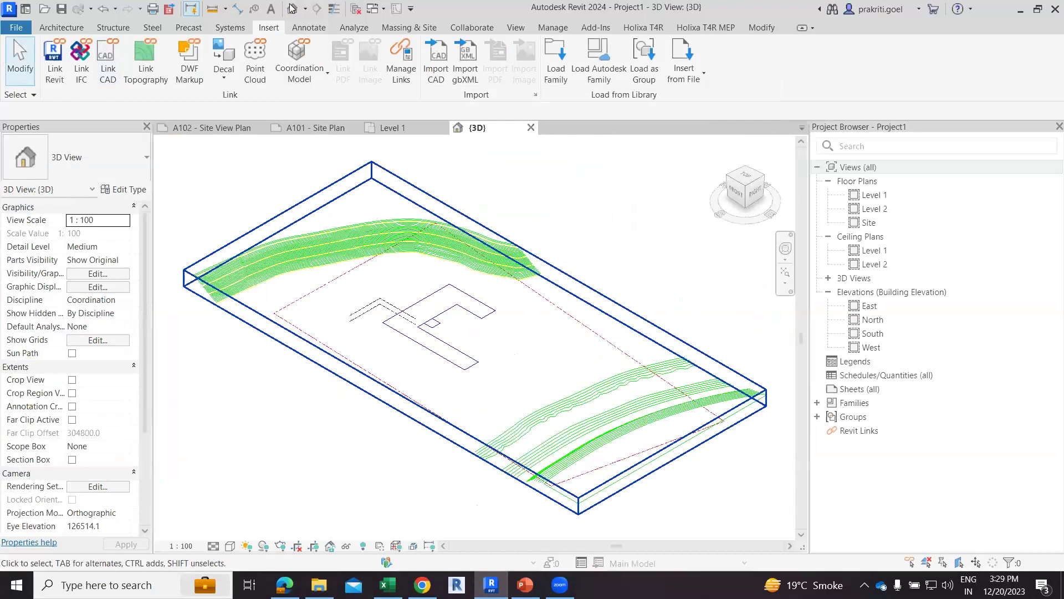
Create a toposolid from the linked CAD contours, using only the C-TOPO-MAJR and C-TOPO-MINR layers.
left_click(435, 31)
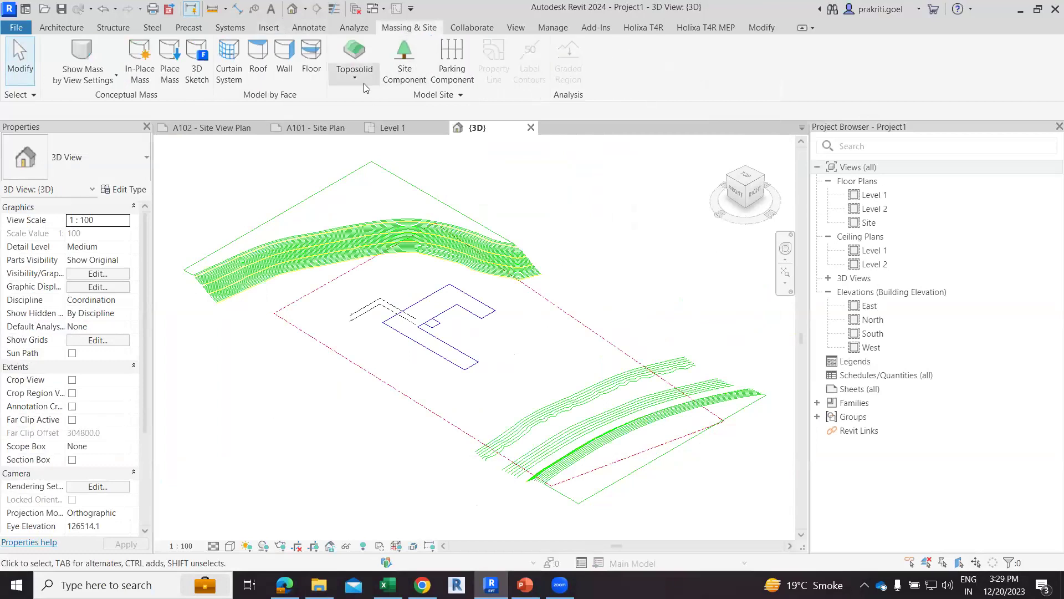
left_click(364, 84)
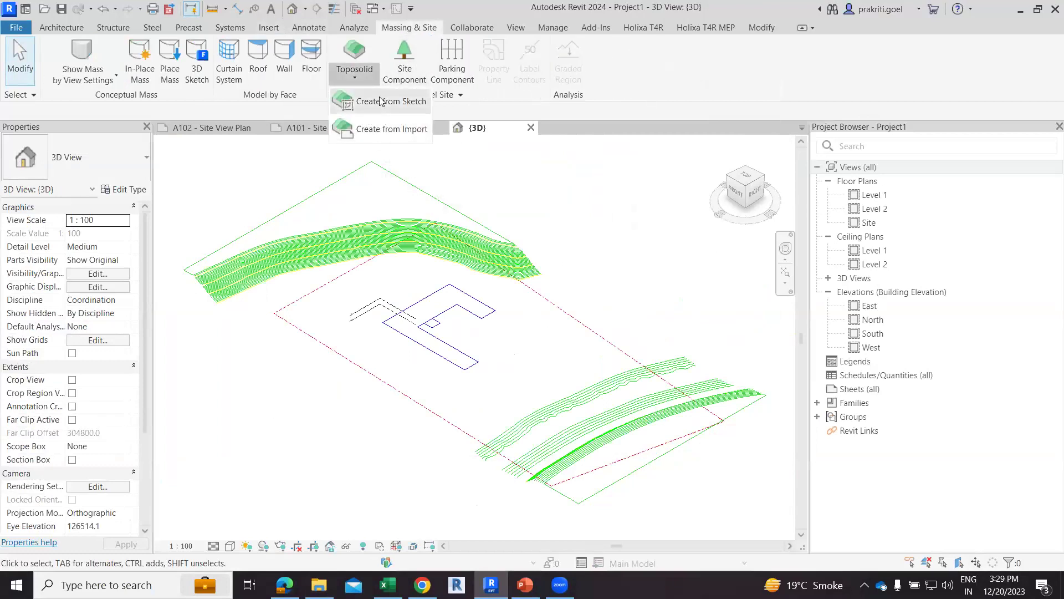
left_click(379, 130)
left_click(593, 72)
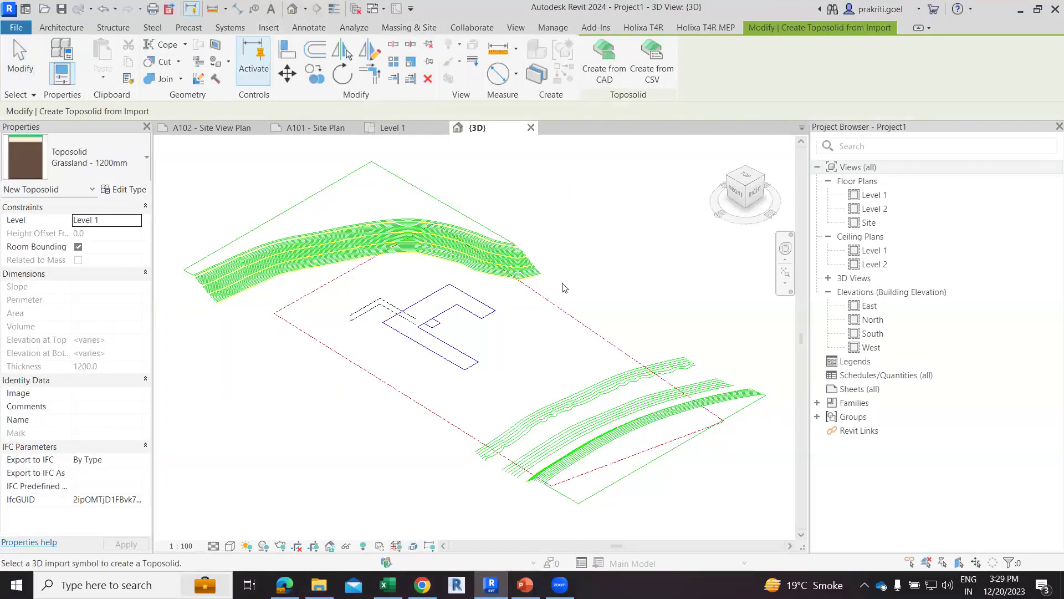
left_click(546, 282)
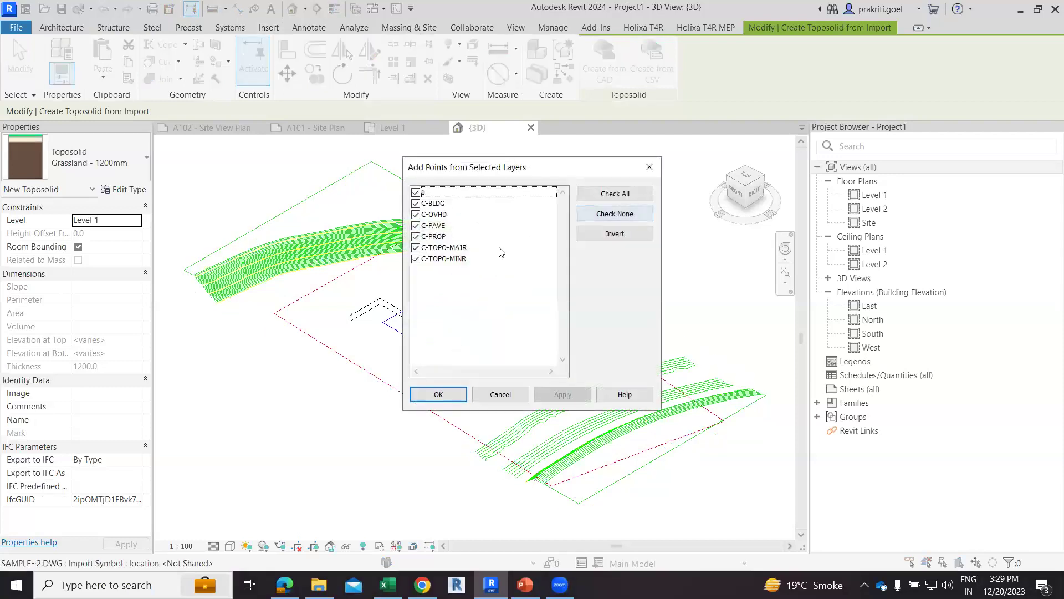
left_click(614, 214)
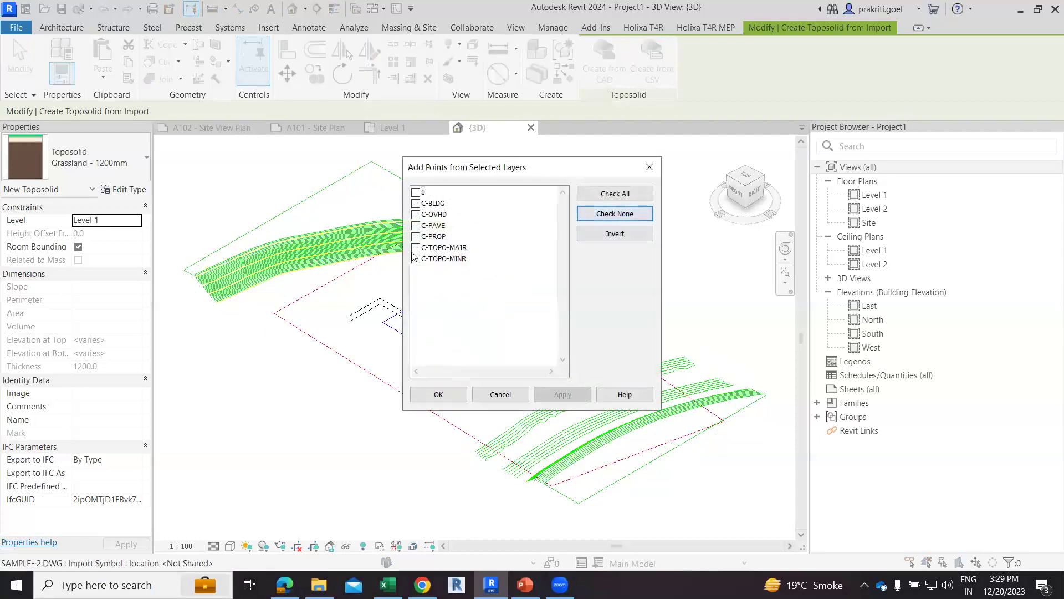
left_click(416, 248)
left_click(415, 259)
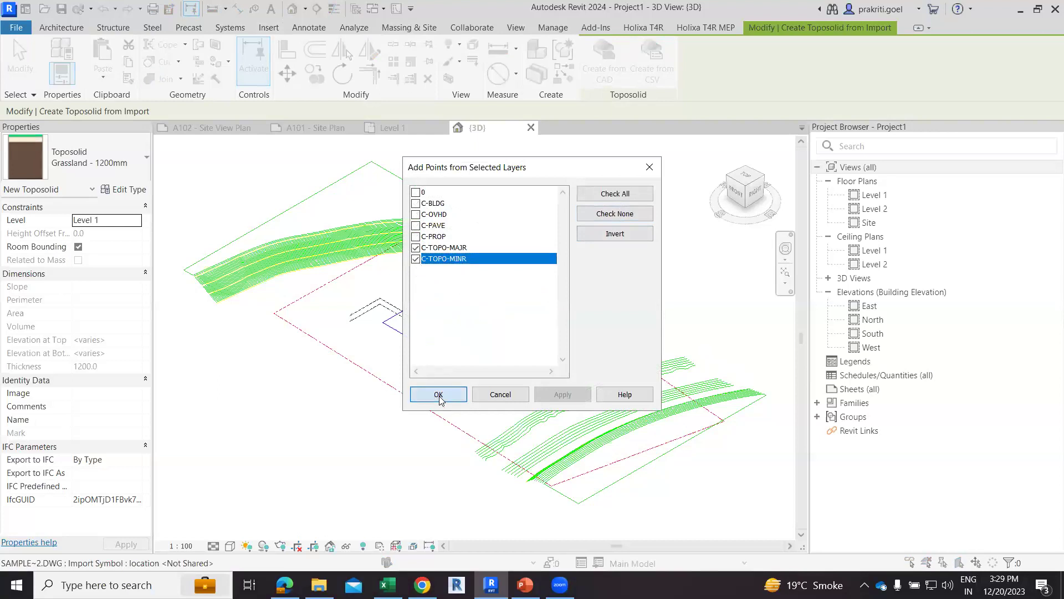
left_click(438, 396)
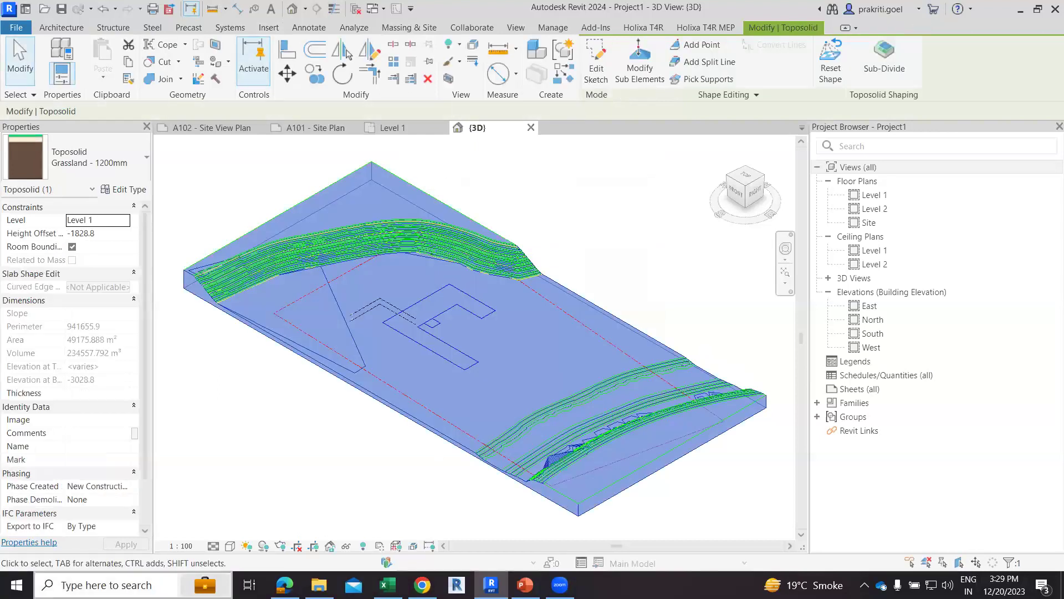
Set the 3D view's visual style to Shaded and deselect the toposolid.
left_click(230, 546)
left_click(268, 490)
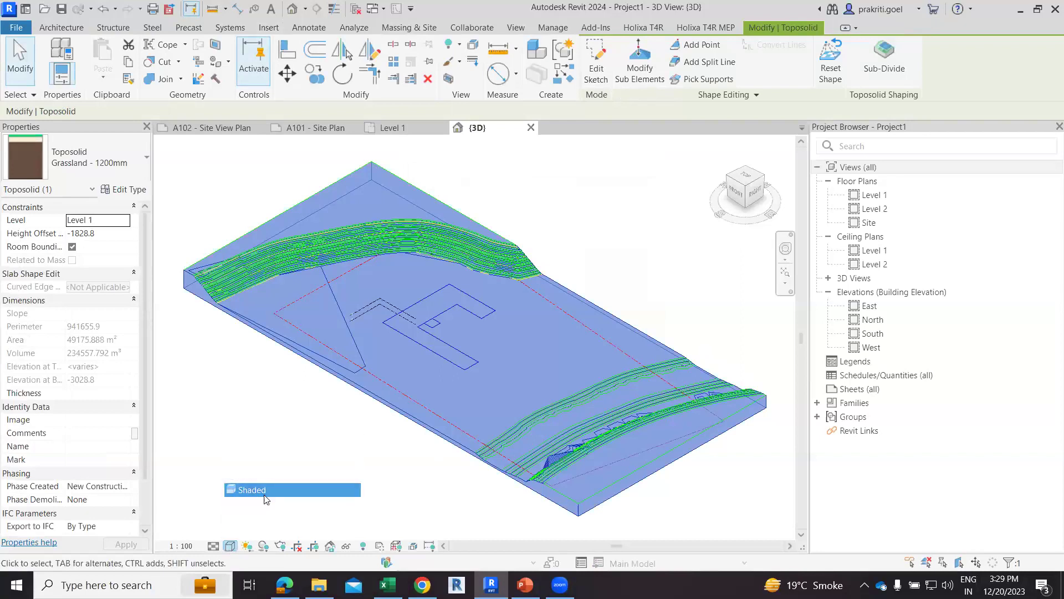
left_click(279, 435)
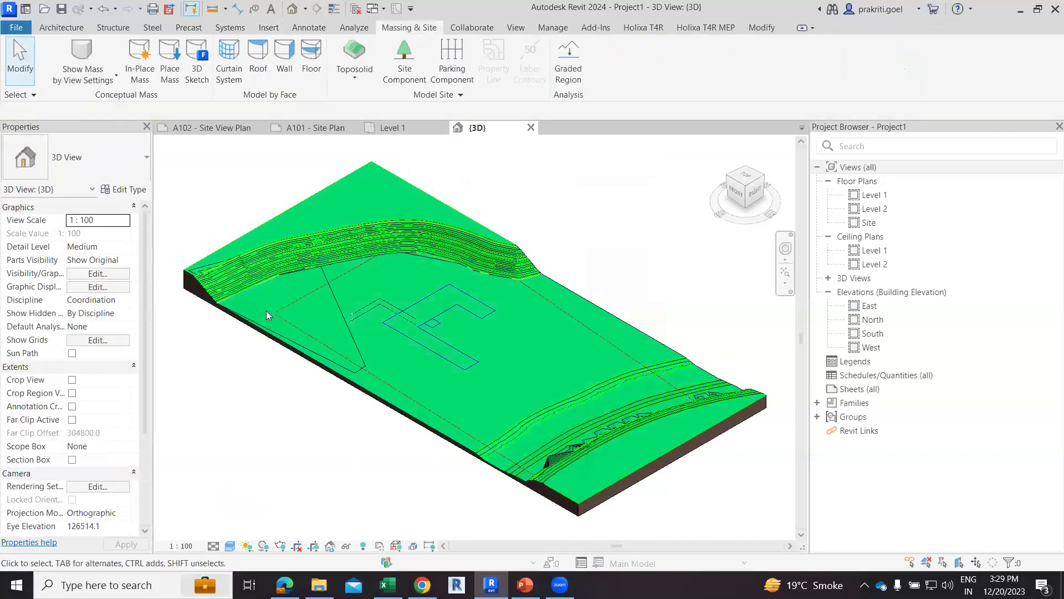
Examine the structure layers of the toposolid's Grassland - 1200mm type with the section preview shown.
left_click(263, 320)
left_click(121, 190)
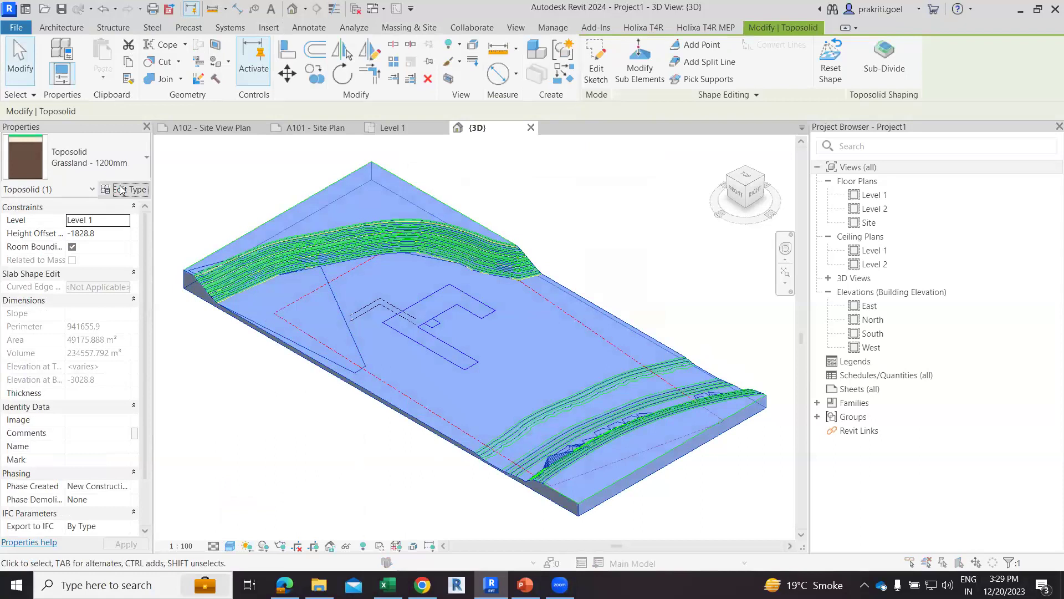
left_click(567, 233)
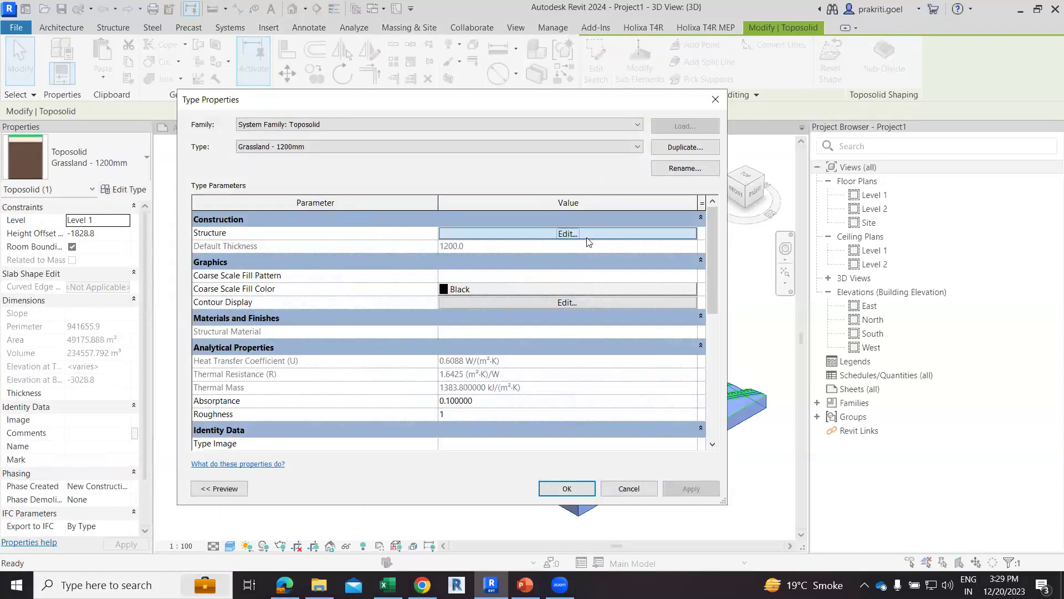
left_click(233, 486)
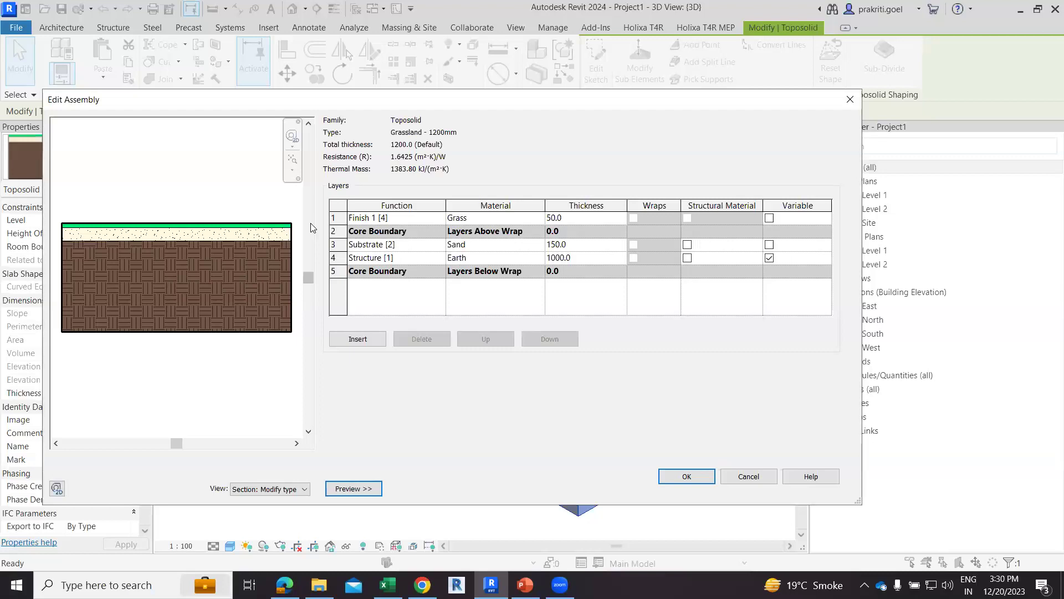
left_click(850, 99)
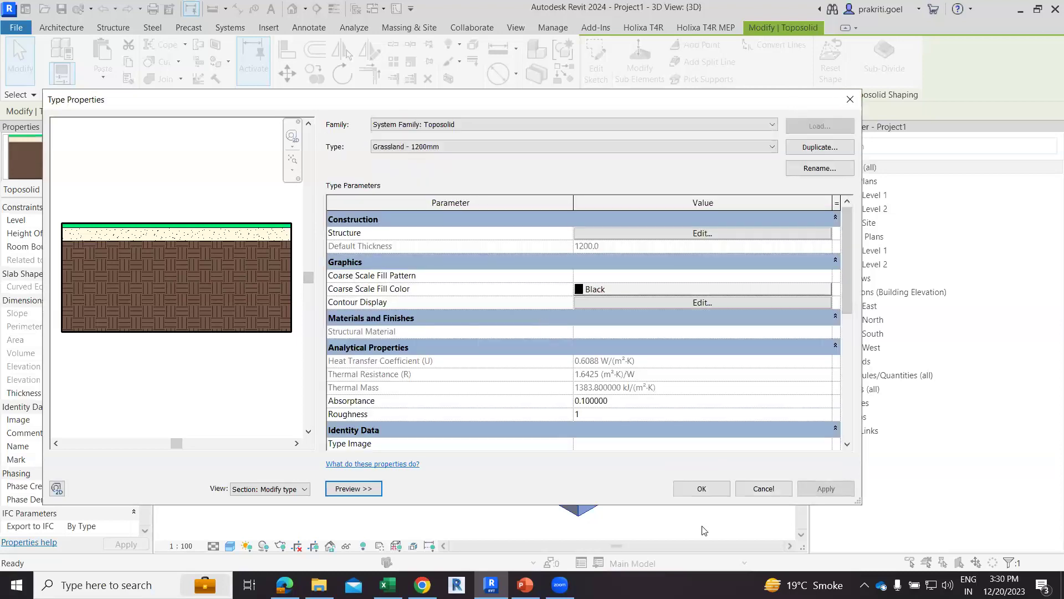
left_click(678, 488)
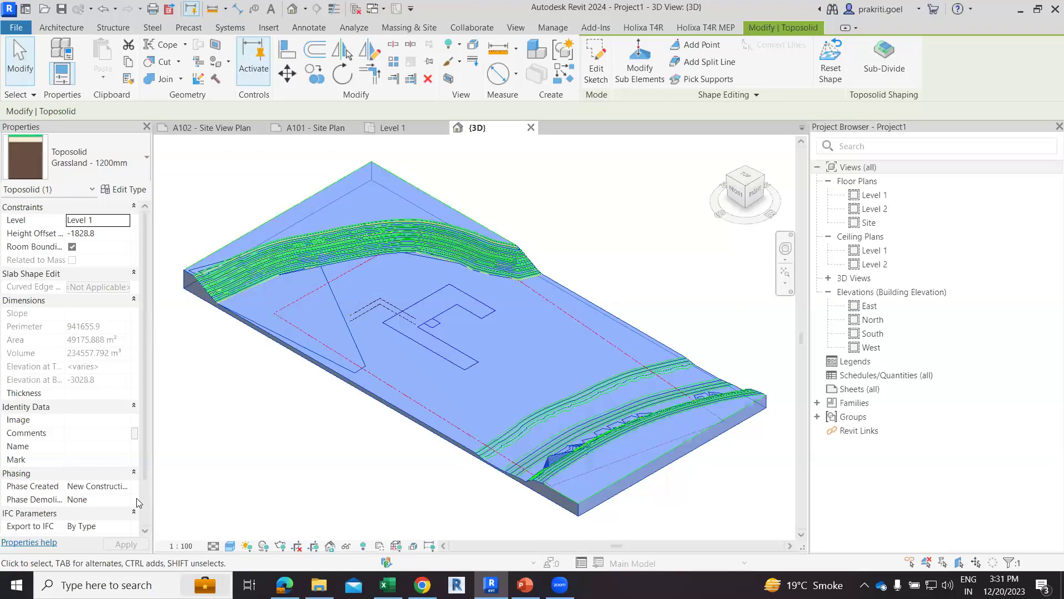
Set the toposolid's Phase Created to Existing.
left_click(123, 487)
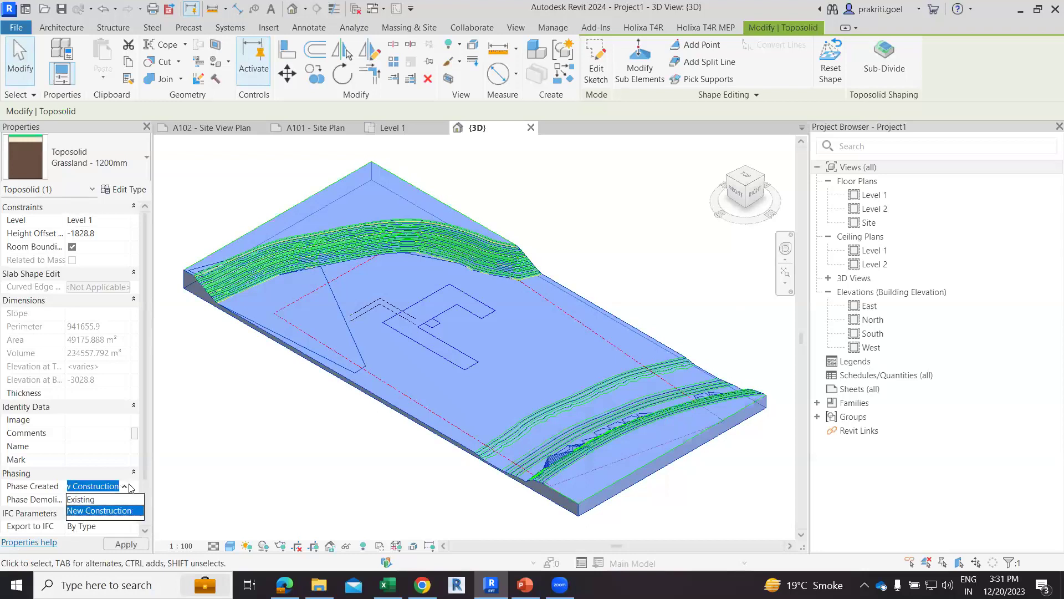
left_click(88, 500)
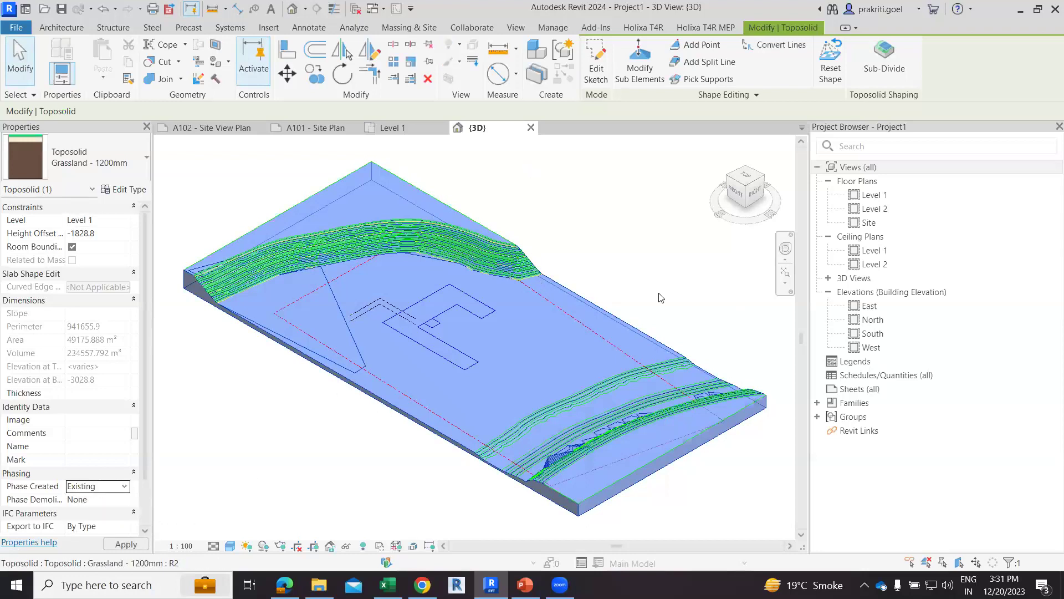
left_click(660, 298)
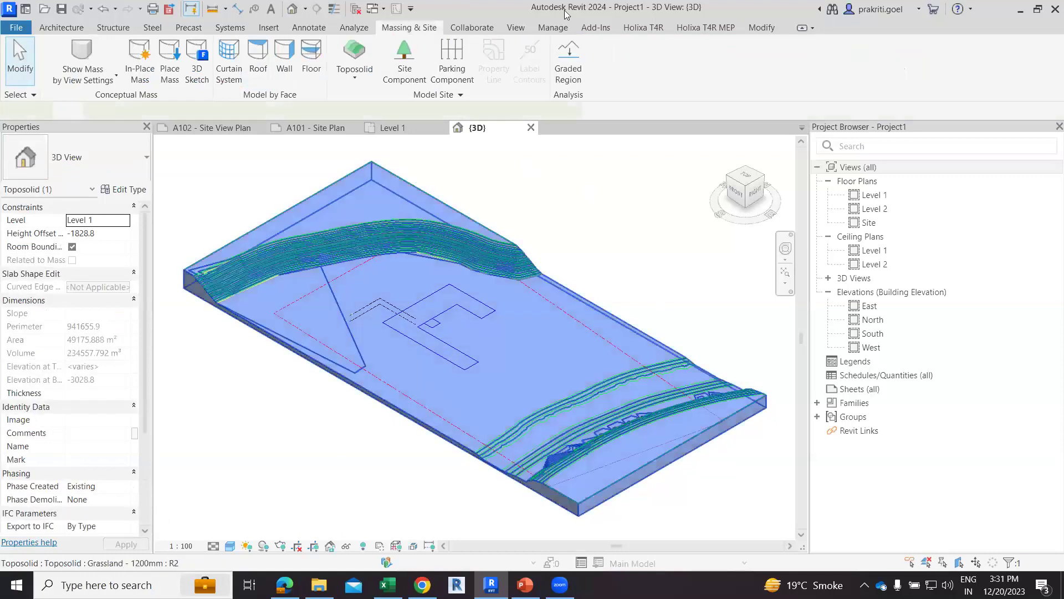
Create a graded region from the existing toposolid as an exact copy of its topography, and leave sub-element editing.
left_click(401, 32)
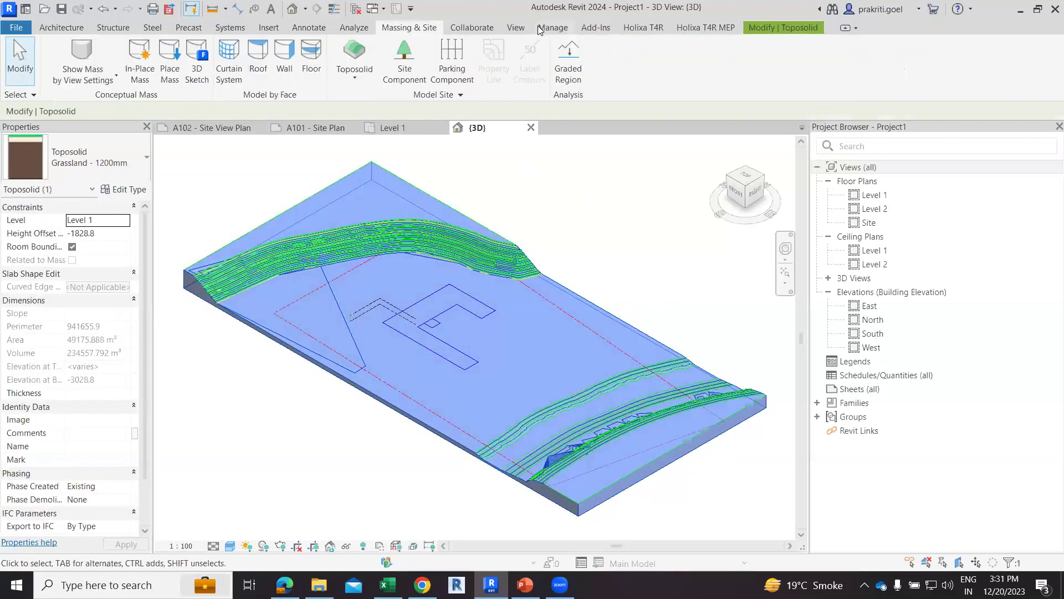
left_click(541, 28)
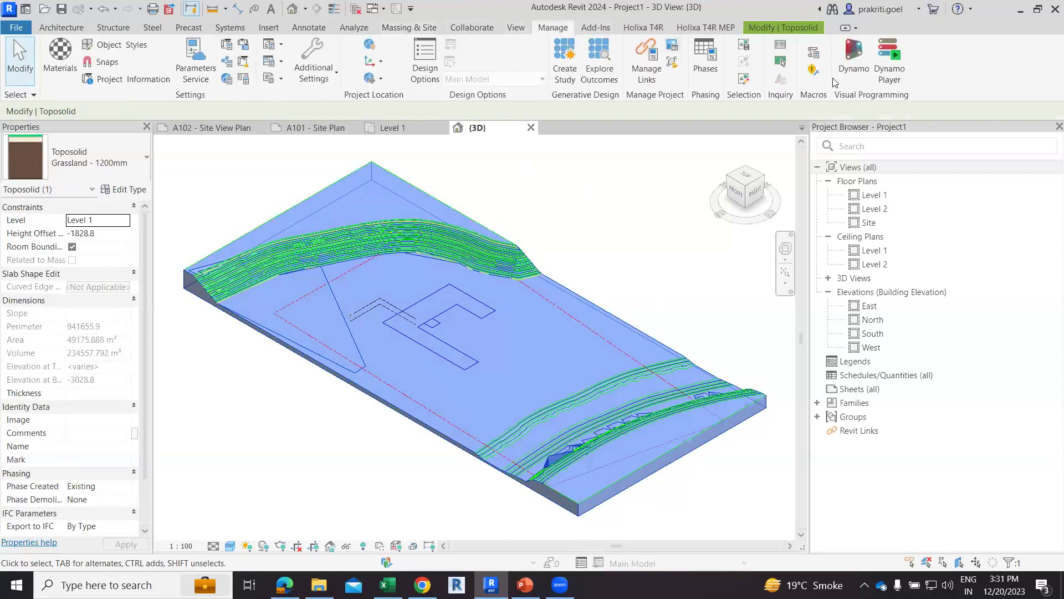
left_click(410, 28)
left_click(568, 61)
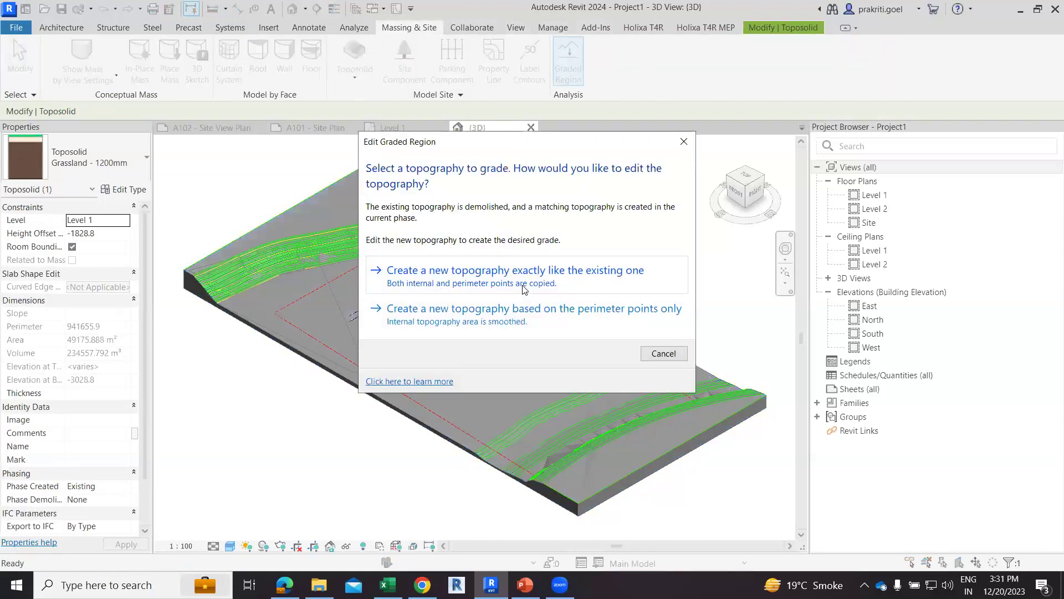
left_click(522, 285)
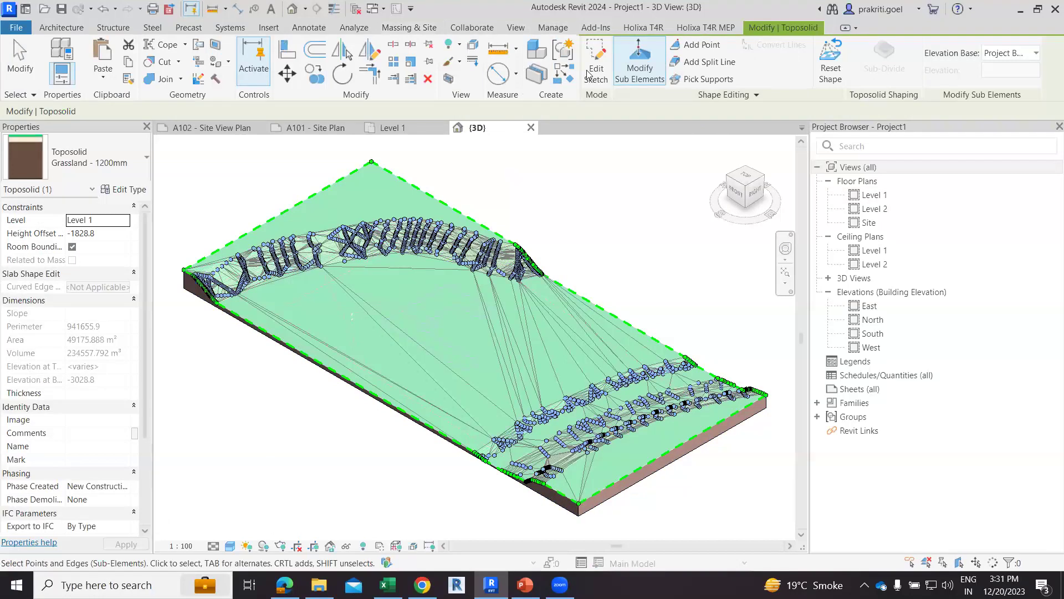
left_click(639, 61)
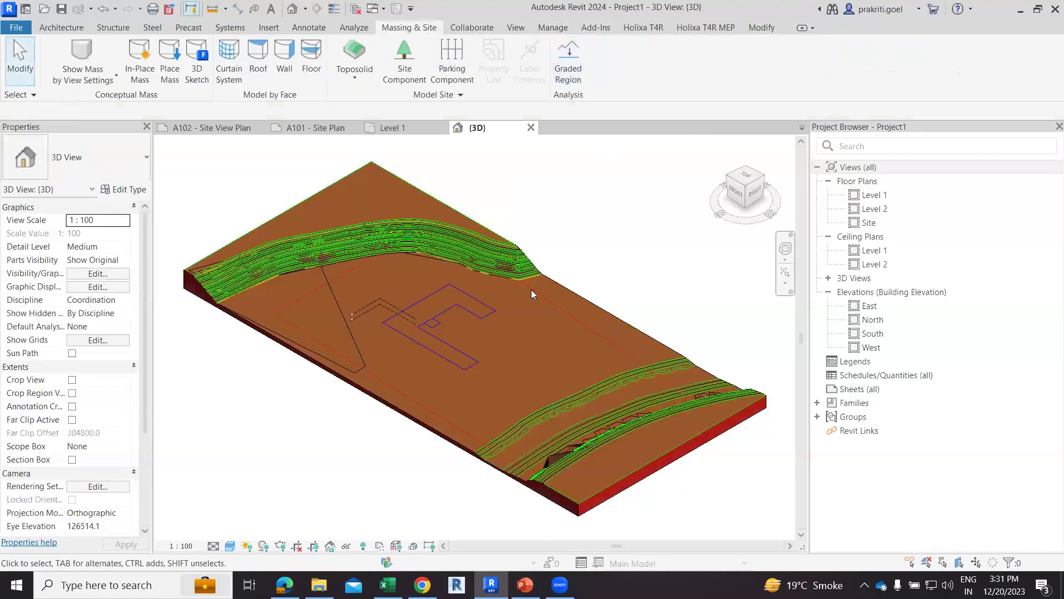
Open the Site floor plan and examine the building outline within the contours.
left_click(529, 305)
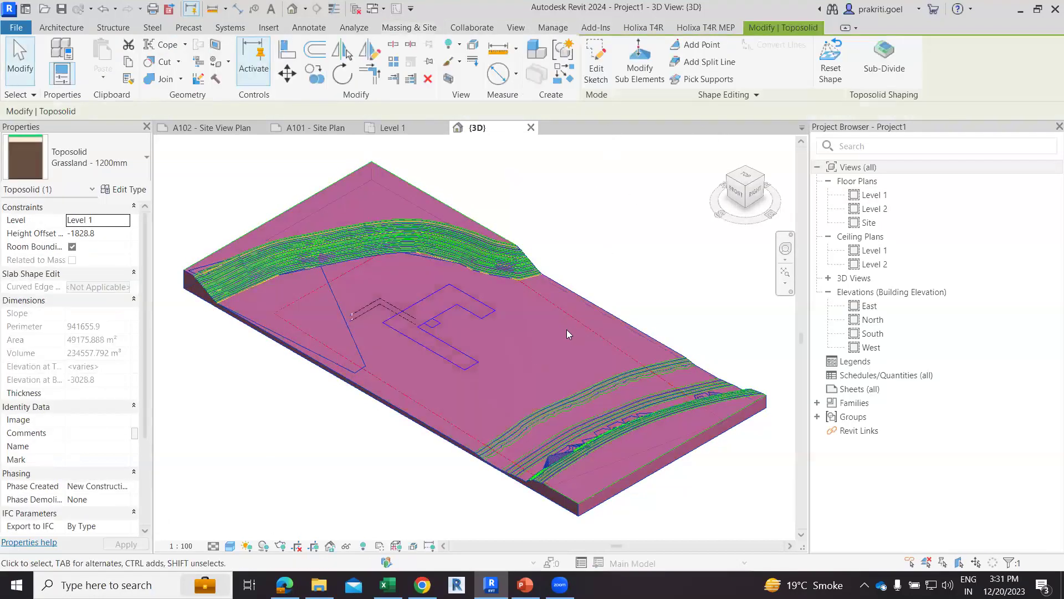
key("Escape")
double_click(869, 225)
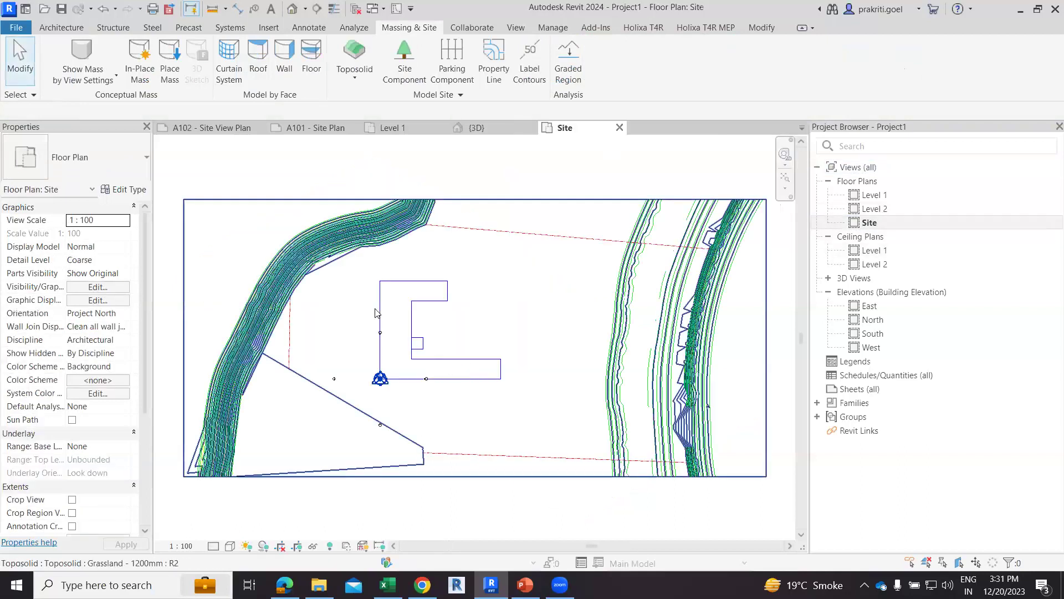
scroll(453, 369, "up", 2)
scroll(390, 305, "up", 1)
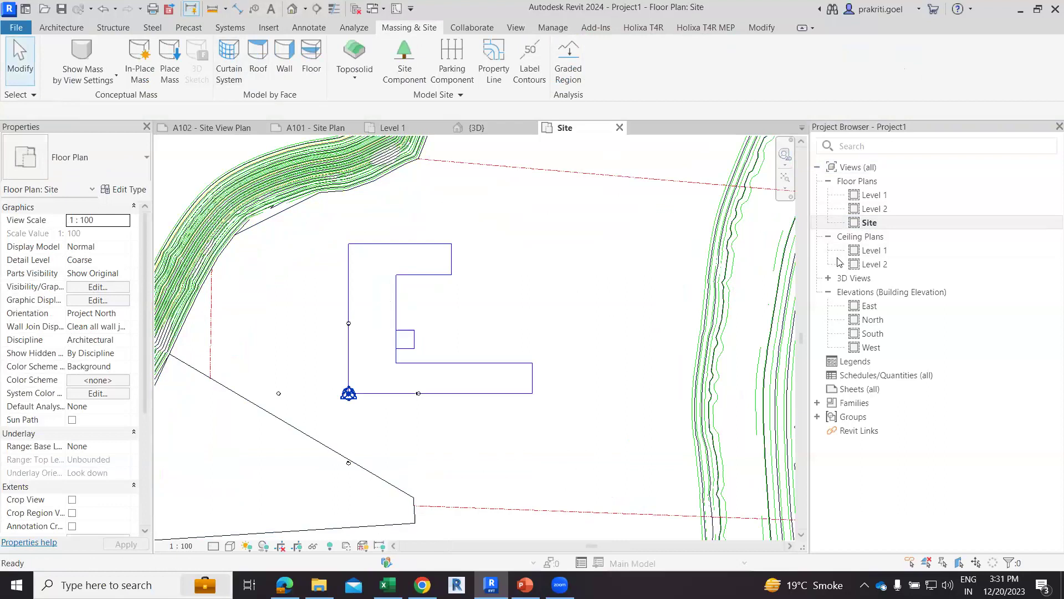
Return to the 3D view and select the toposolid to inspect its properties.
key("ctrl+Tab")
left_click(660, 476)
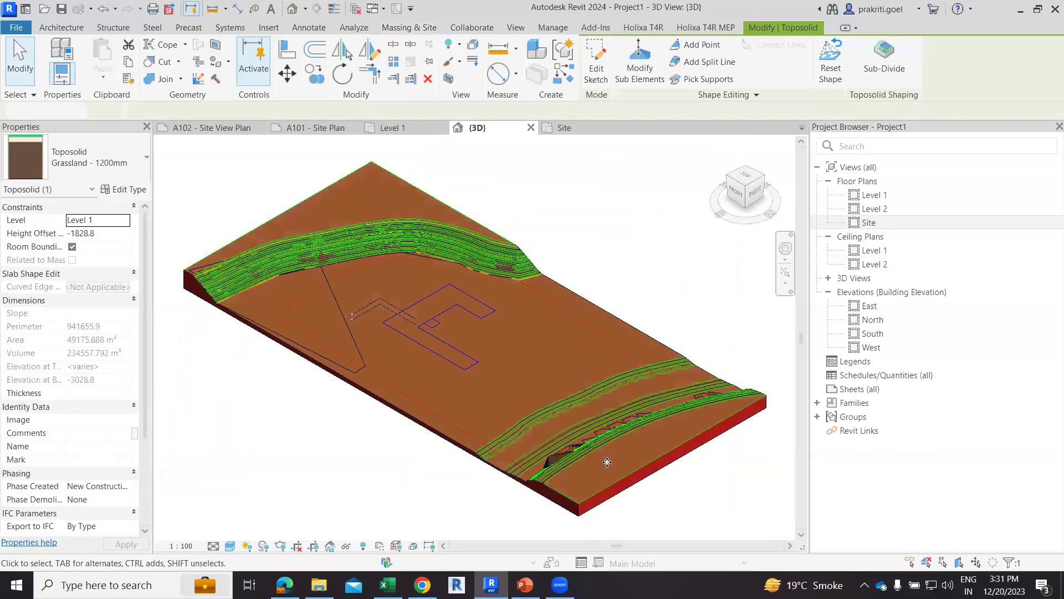
key("Escape")
left_click(523, 487)
left_click(553, 502)
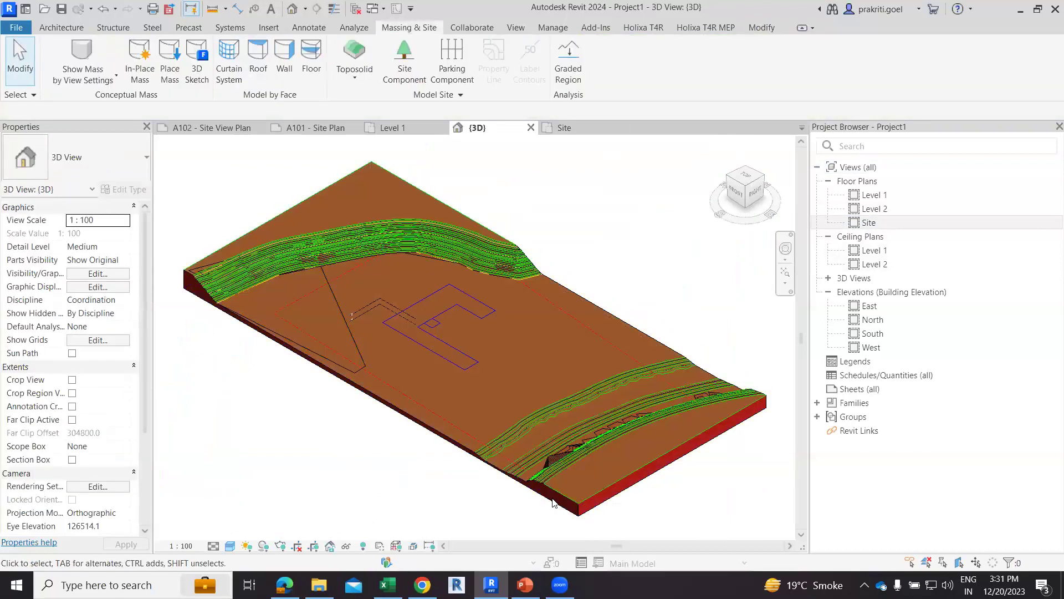
left_click(552, 502)
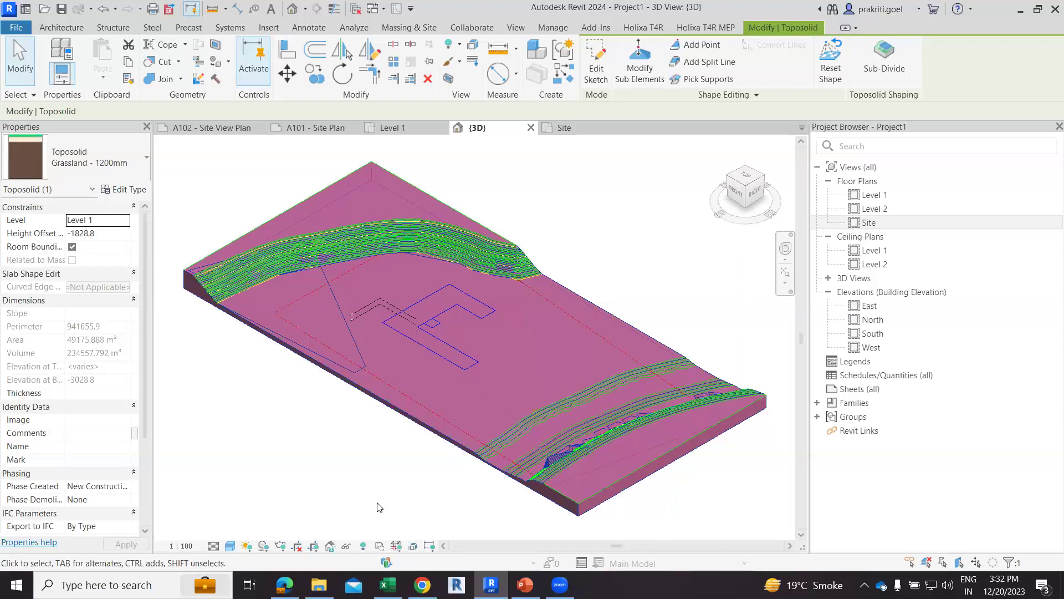
Open the Site floor plan and clear the current toposolid selection.
scroll(450, 310, "up", 5)
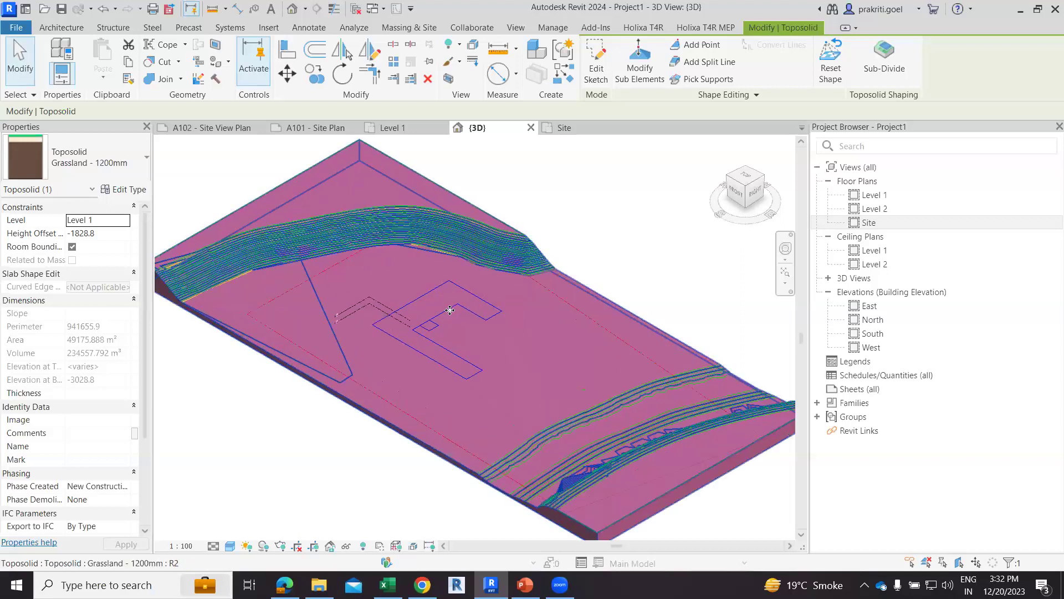
double_click(914, 224)
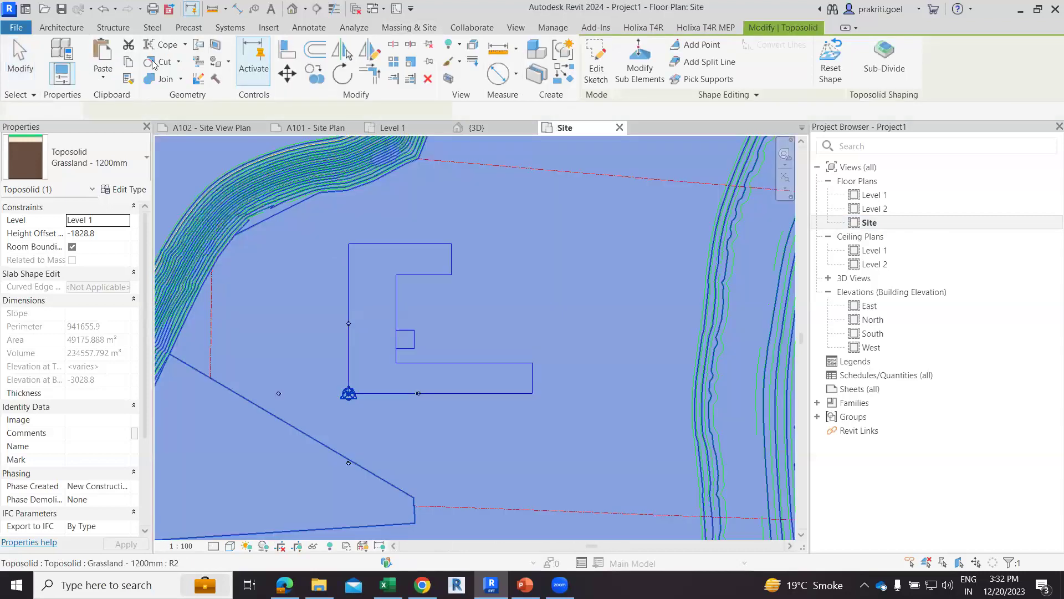
key("Escape")
left_click(153, 79)
left_click(201, 132)
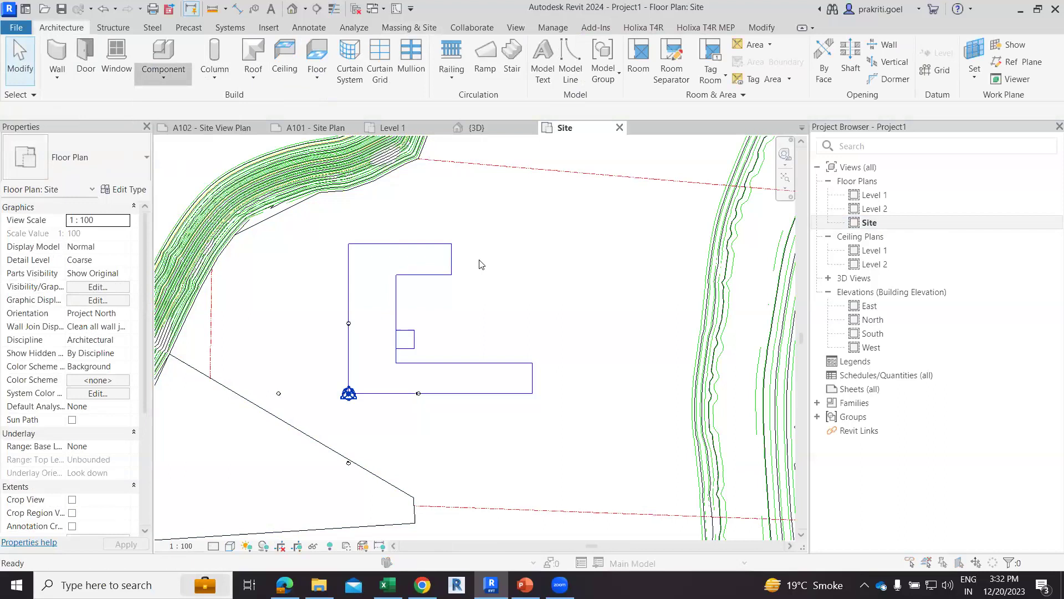
scroll(483, 279, "down", 3)
scroll(485, 298, "down", 3)
key("Escape")
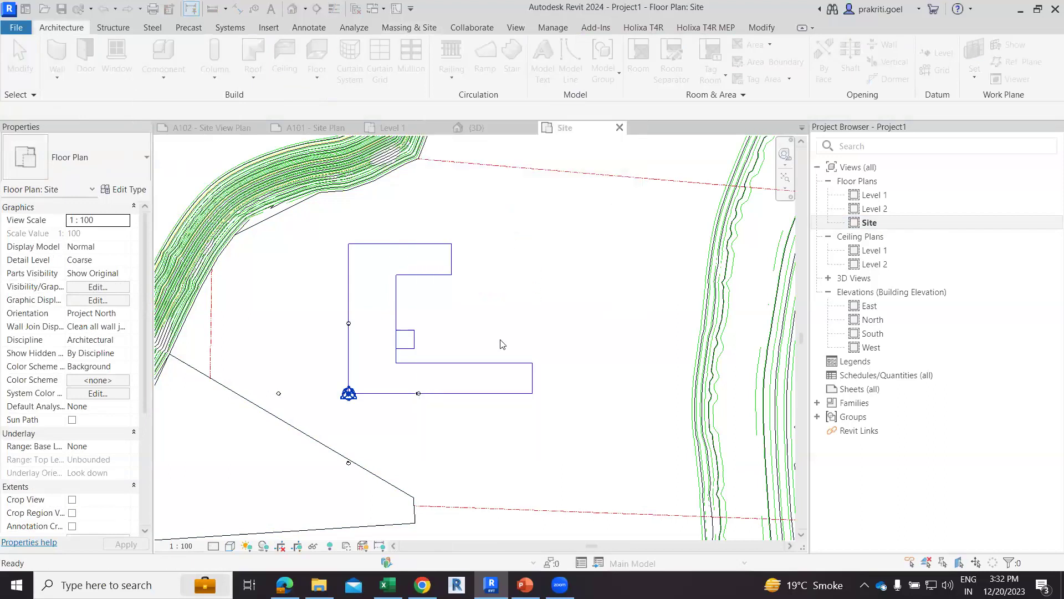
Set the Earth structure layer of the Grassland - 1200mm toposolid type to 2 m thick and deselect the toposolid.
scroll(502, 344, "down", 5)
left_click(566, 388)
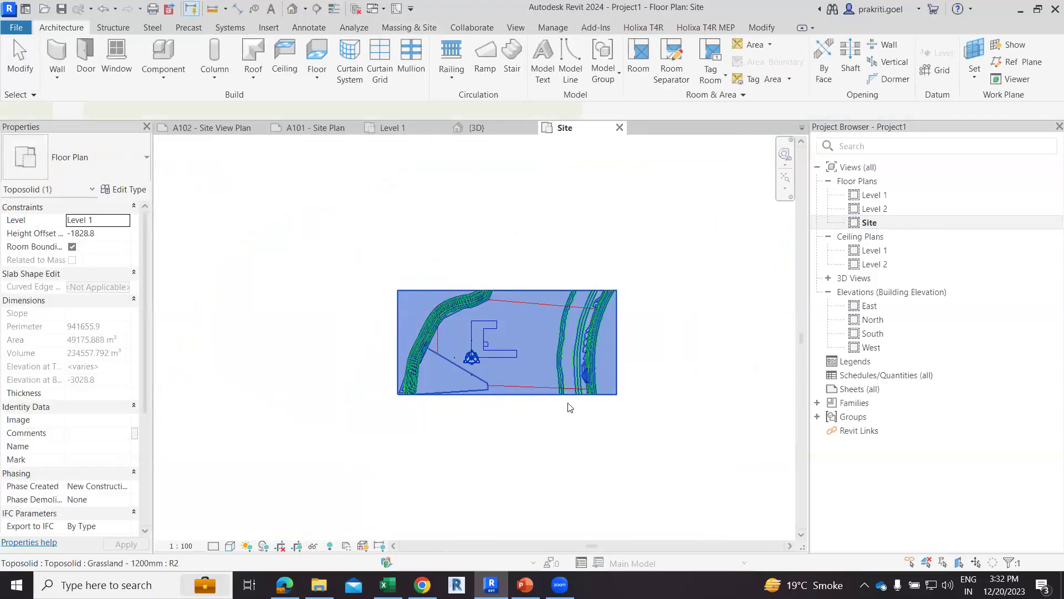
left_click(651, 408)
scroll(609, 388, "up", 2)
left_click_drag(587, 375, 326, 282)
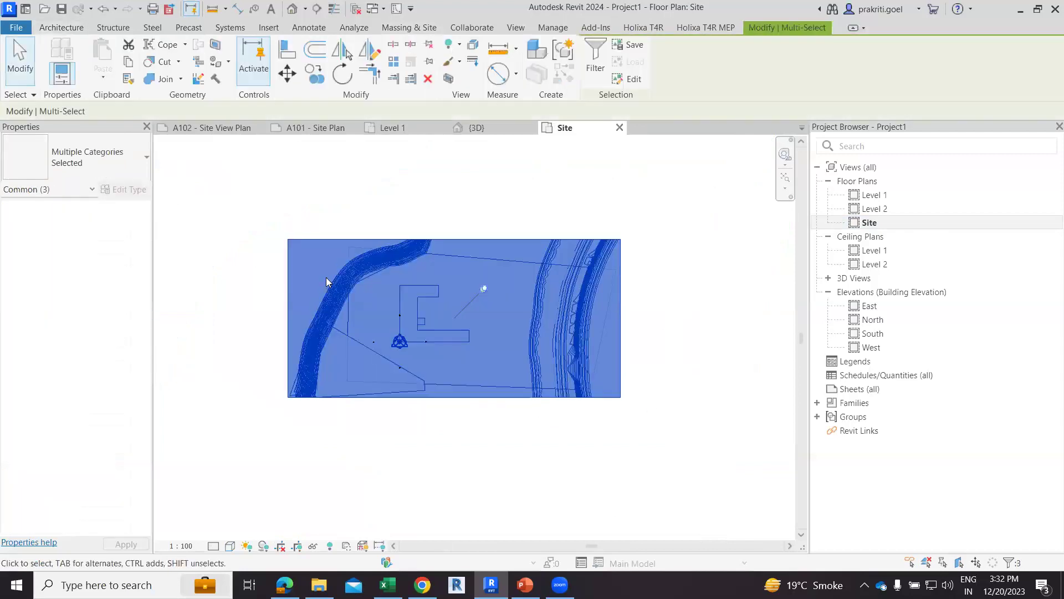
key("Escape")
left_click(326, 281)
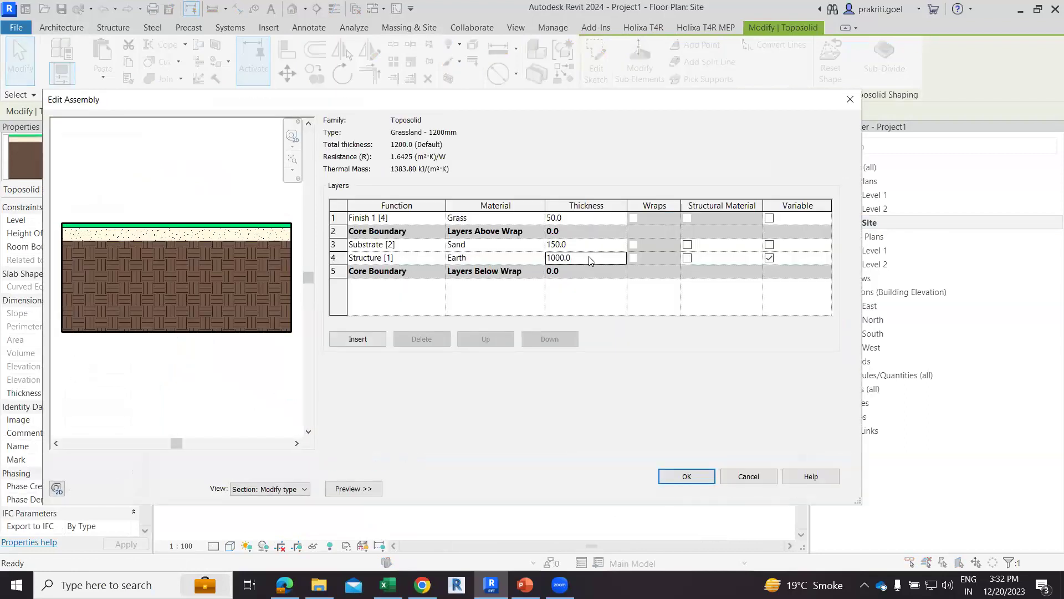
left_click(591, 258)
left_click(555, 258)
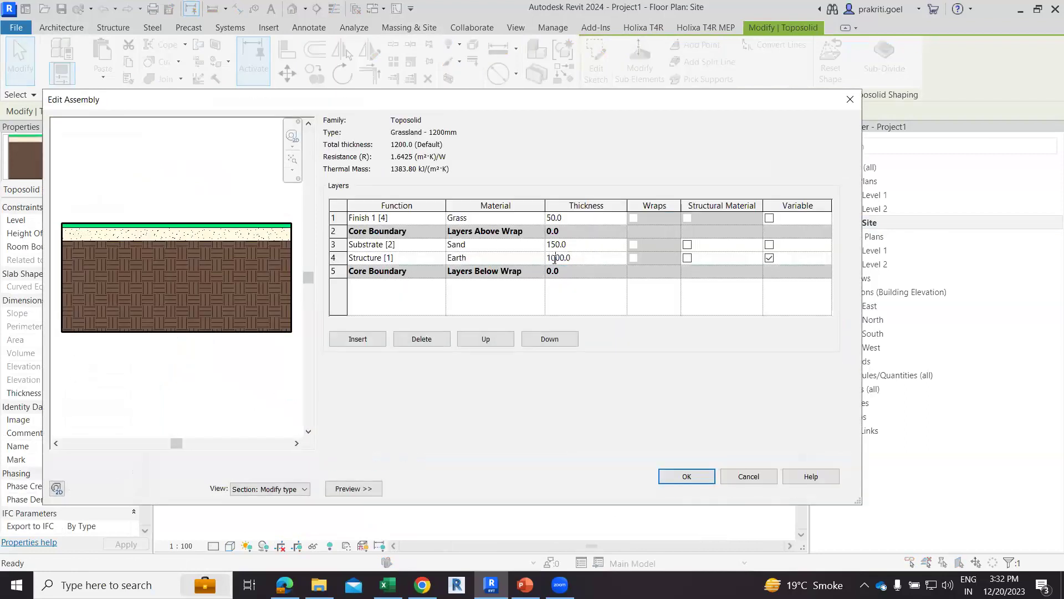
left_click_drag(568, 259, 527, 260)
type("2m")
left_click(686, 477)
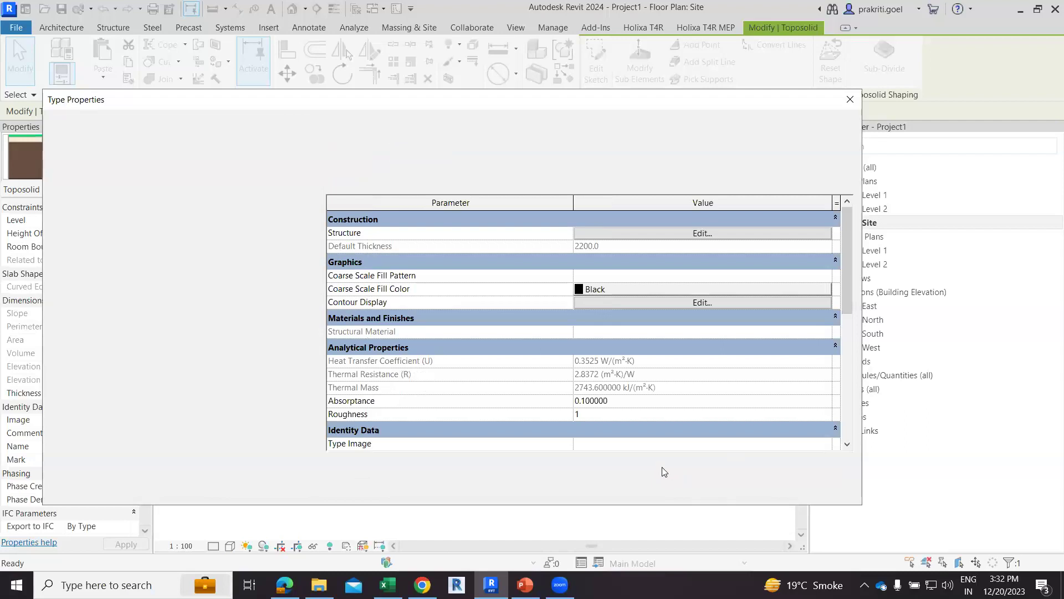
left_click(663, 468)
key("Escape")
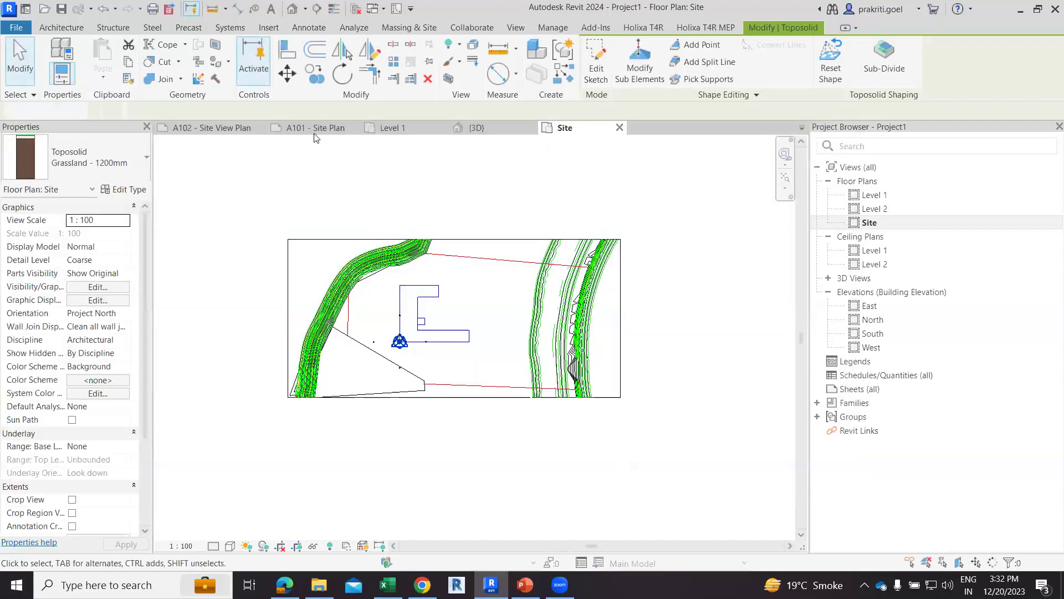
Start an in-place model in the Toposolid family category, accepting the default name.
scroll(377, 230, "up", 2)
left_click(164, 77)
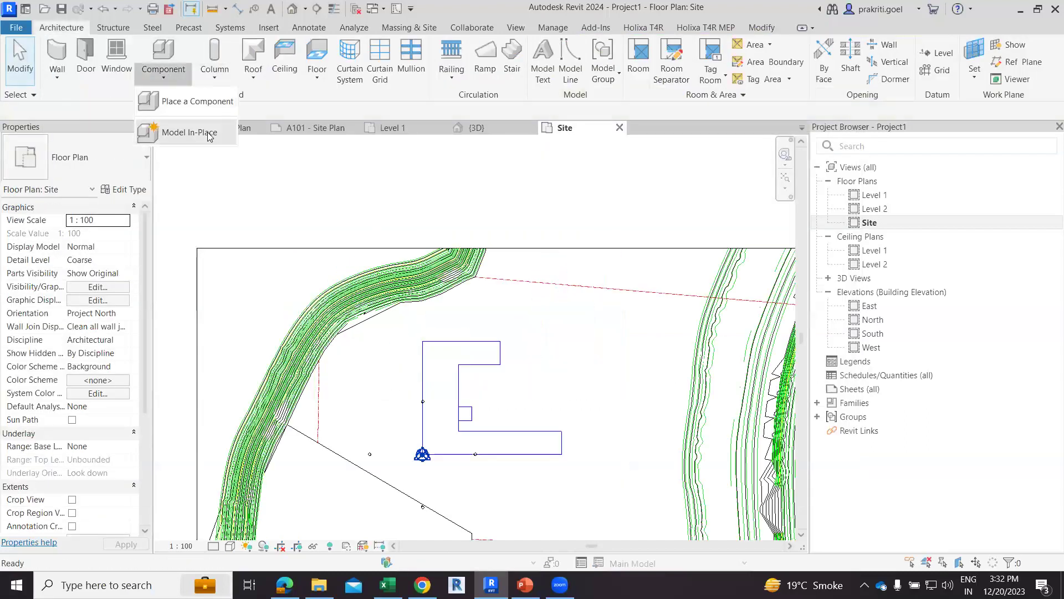
left_click(189, 132)
left_click(460, 287)
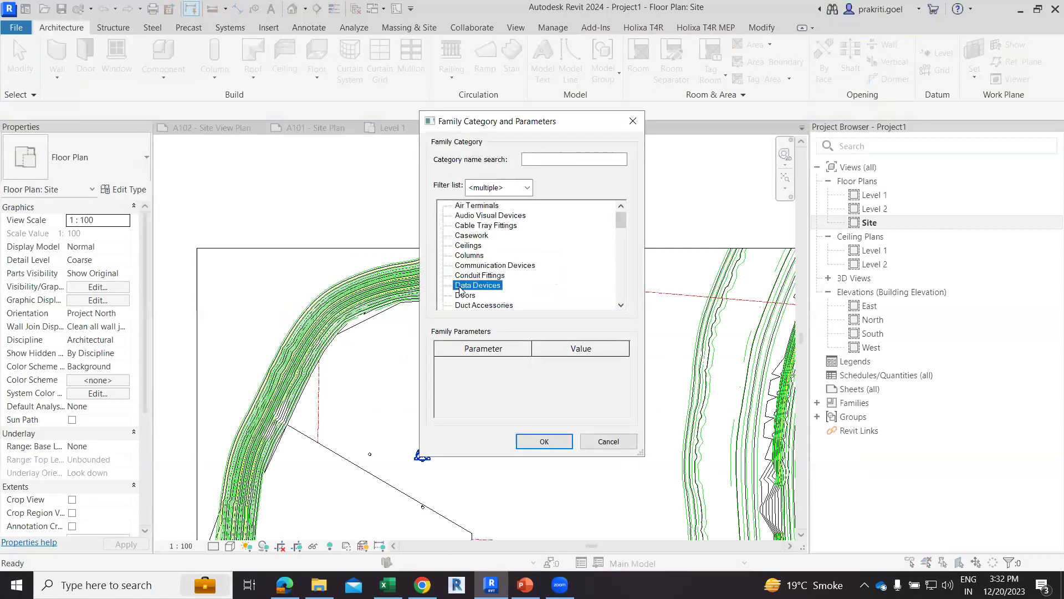
scroll(466, 293, "down", 5)
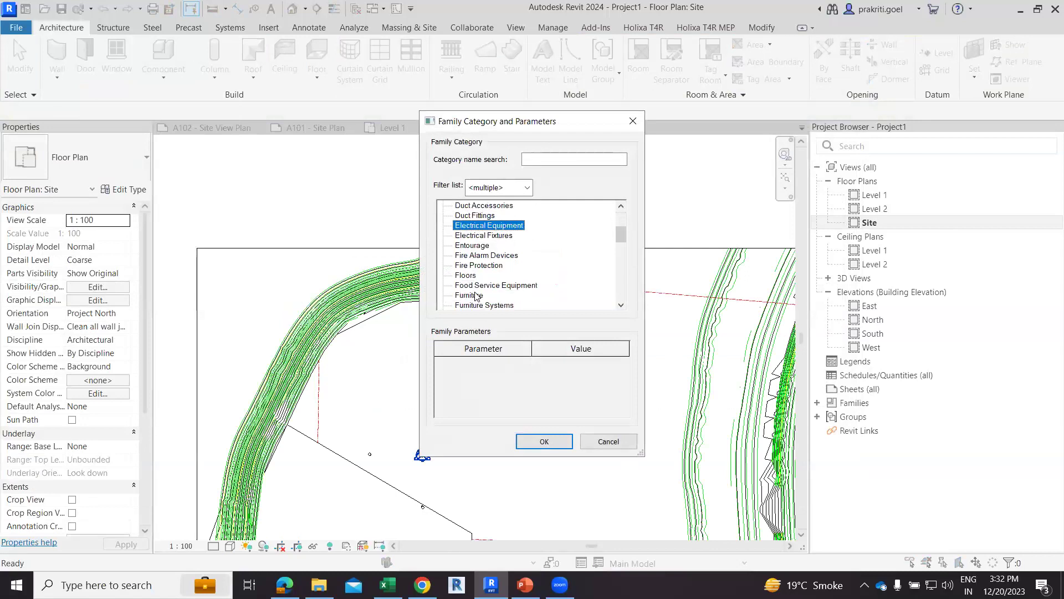
scroll(476, 295, "down", 5)
left_click(475, 295)
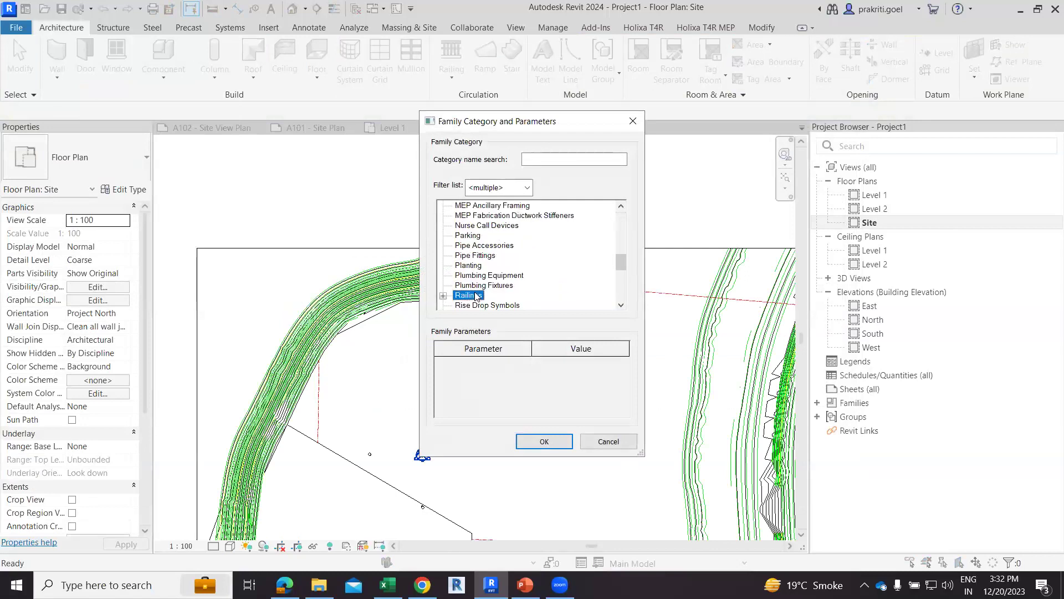
scroll(476, 295, "down", 1)
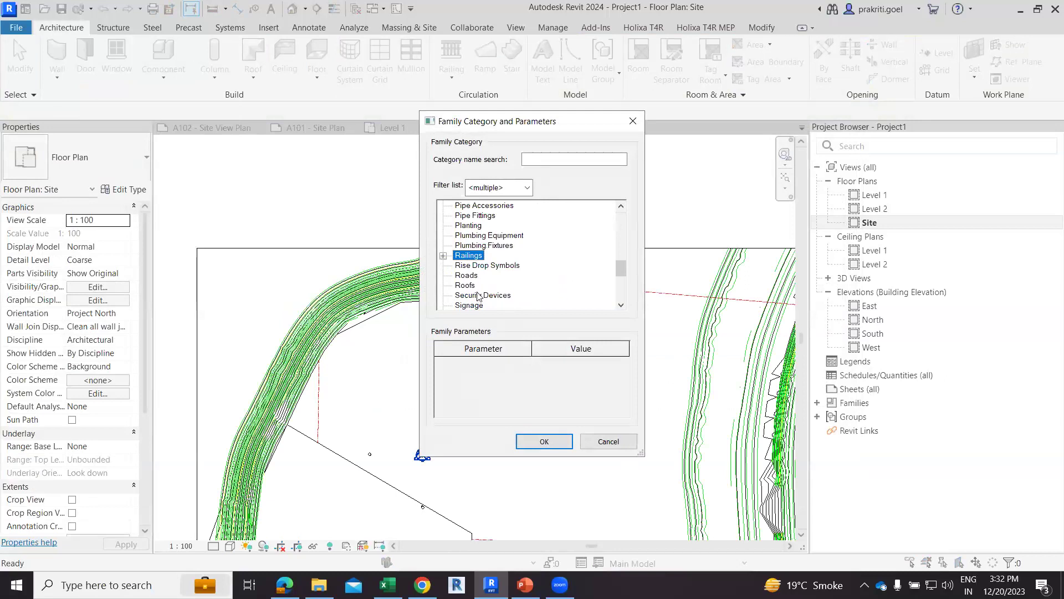
scroll(478, 295, "down", 2)
scroll(478, 296, "down", 2)
left_click(478, 295)
scroll(478, 295, "down", 2)
left_click(473, 275)
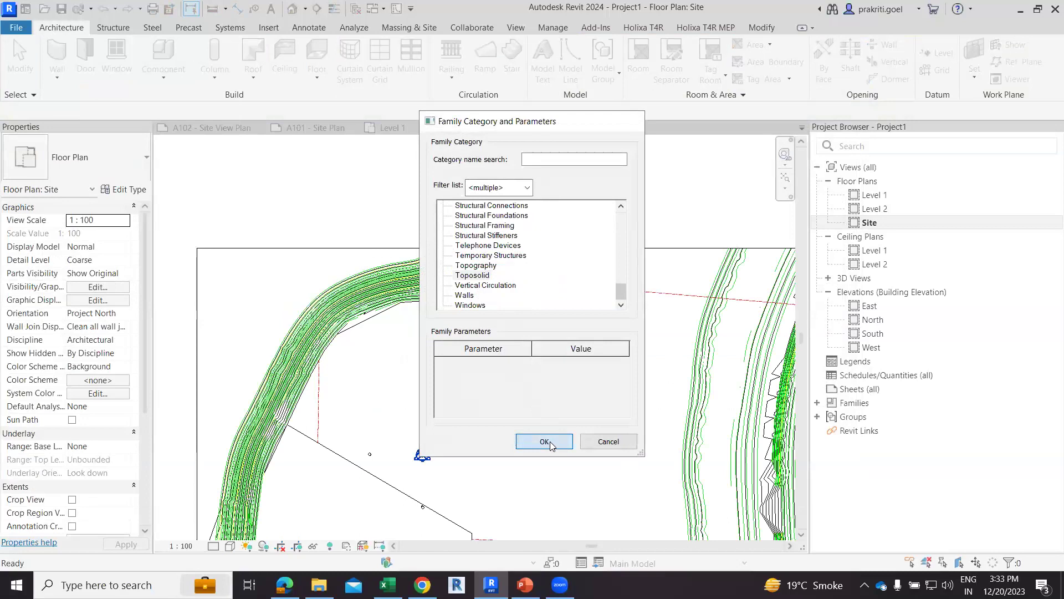
left_click(544, 441)
key("Return")
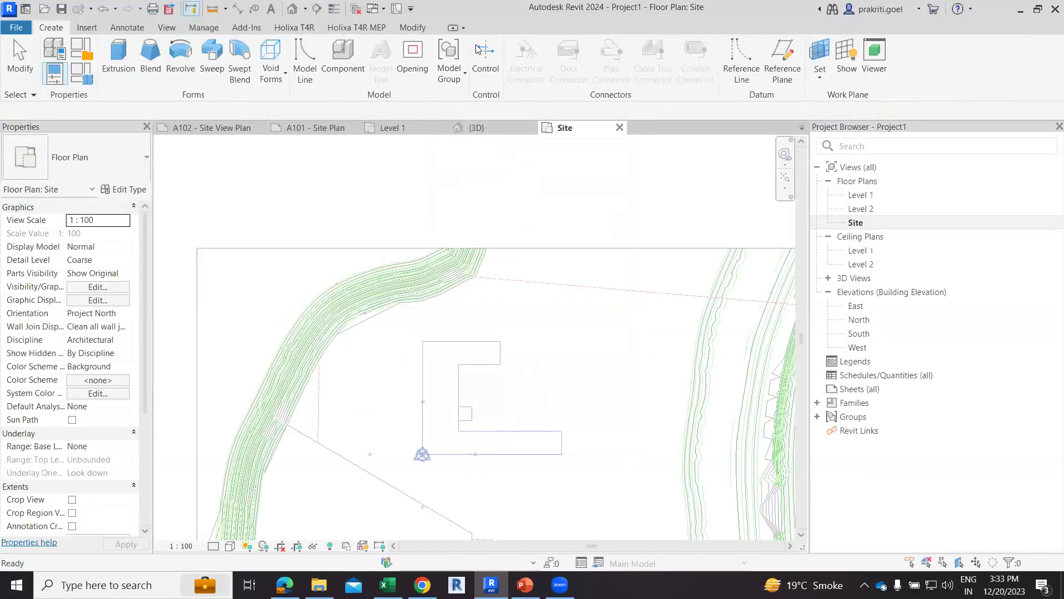
Create a void extrusion by picking the closed C-shaped building outline of the linked CAD drawing as its profile.
left_click(271, 69)
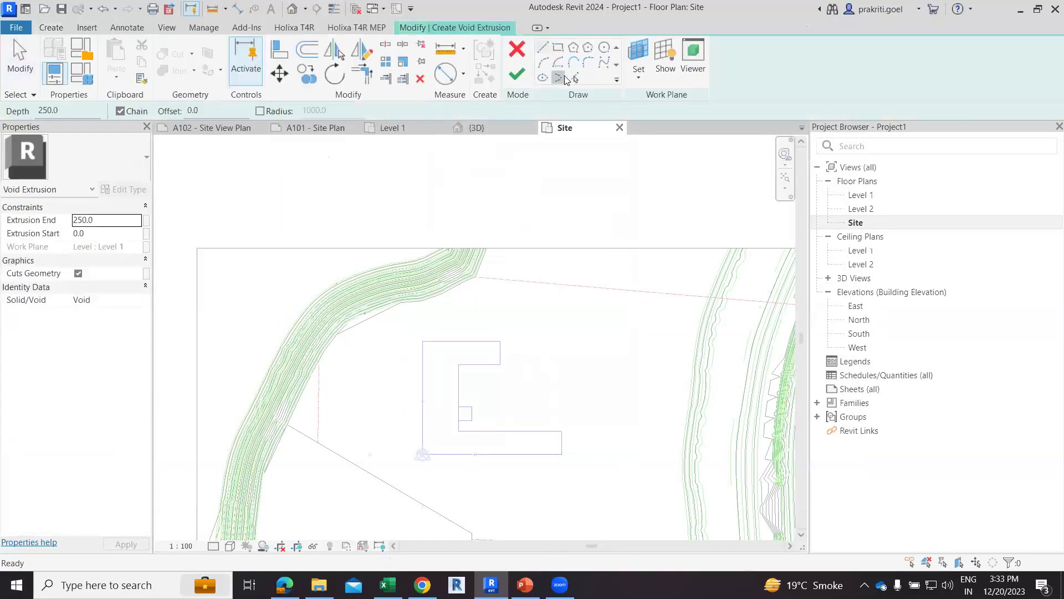
left_click(574, 78)
scroll(477, 434, "up", 1)
key("Tab")
left_click(474, 438)
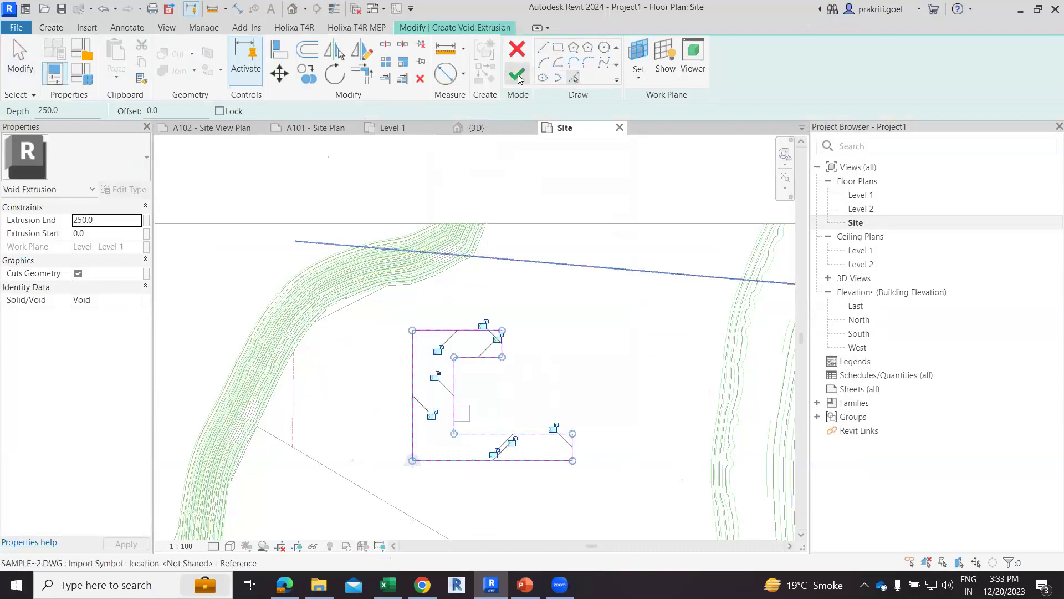
left_click(517, 78)
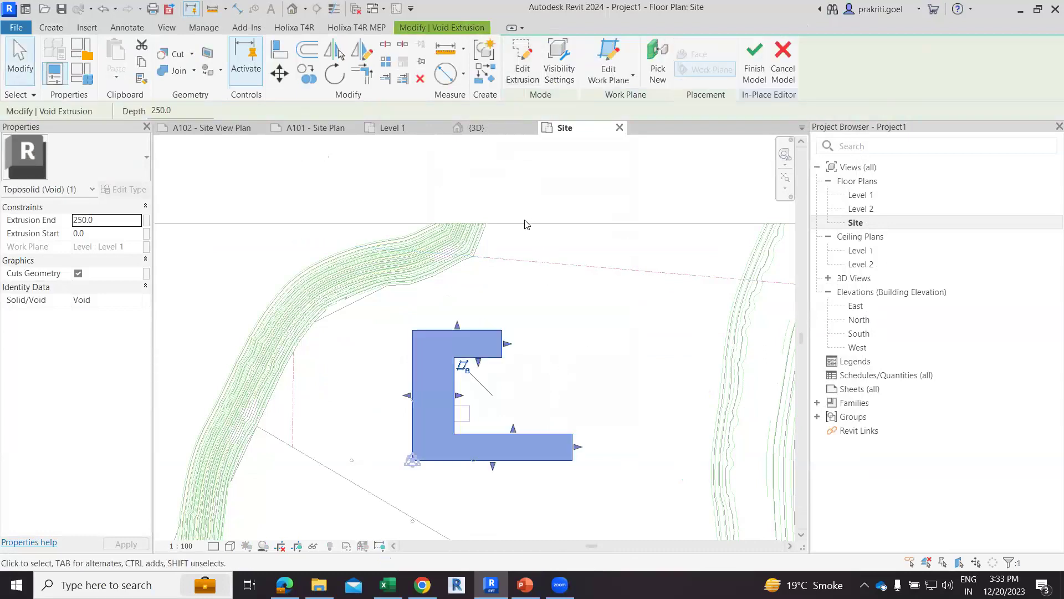
Set the void extrusion's Extrusion Start to -1500.
scroll(555, 231, "down", 6, "ctrl")
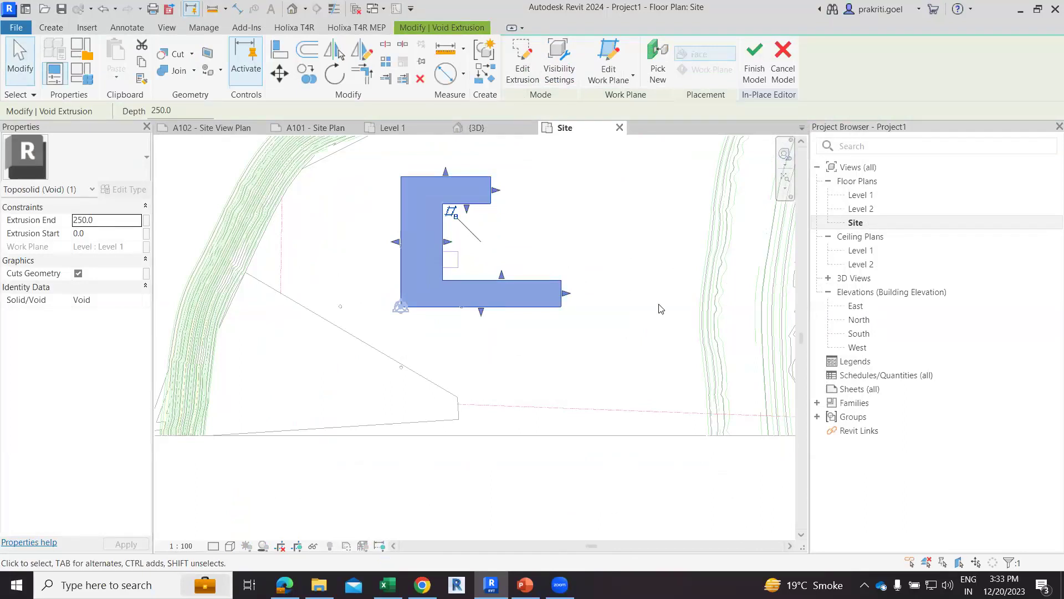
left_click(116, 235)
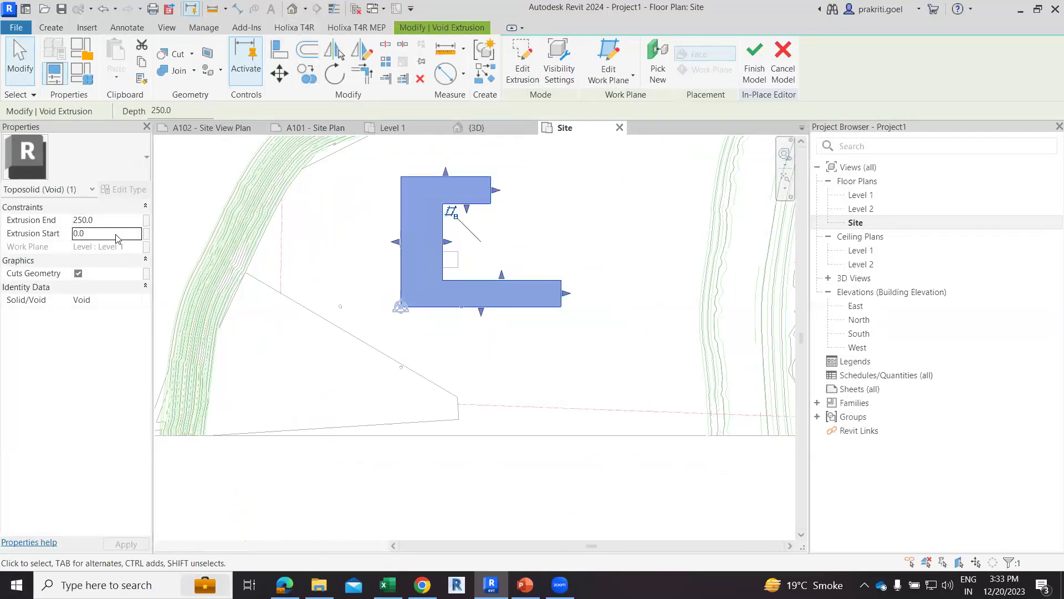
double_click(115, 235)
type("-")
key("Return")
left_click(617, 294)
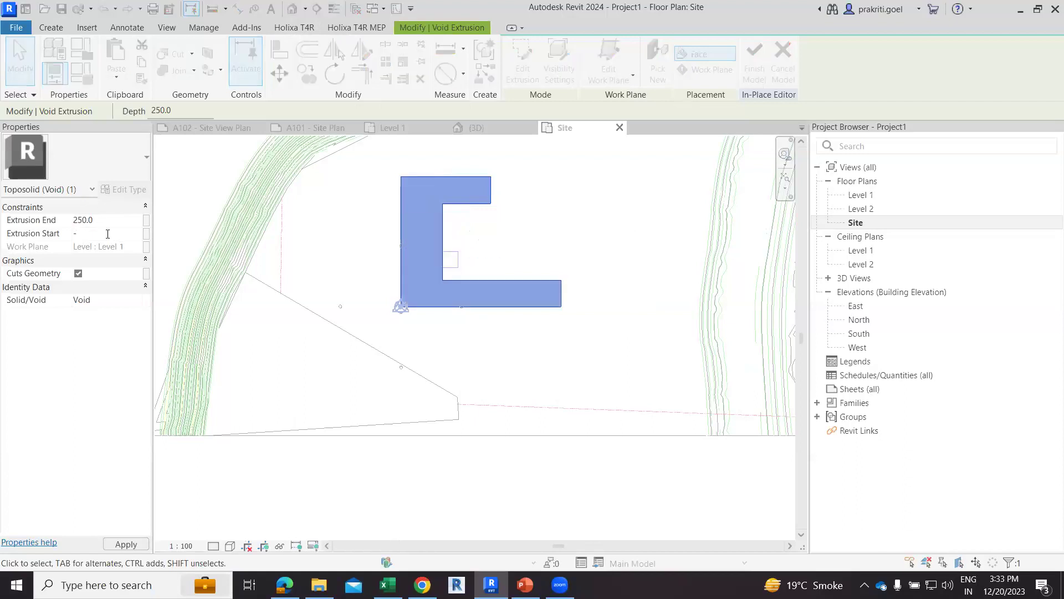
type("1500")
key("Return")
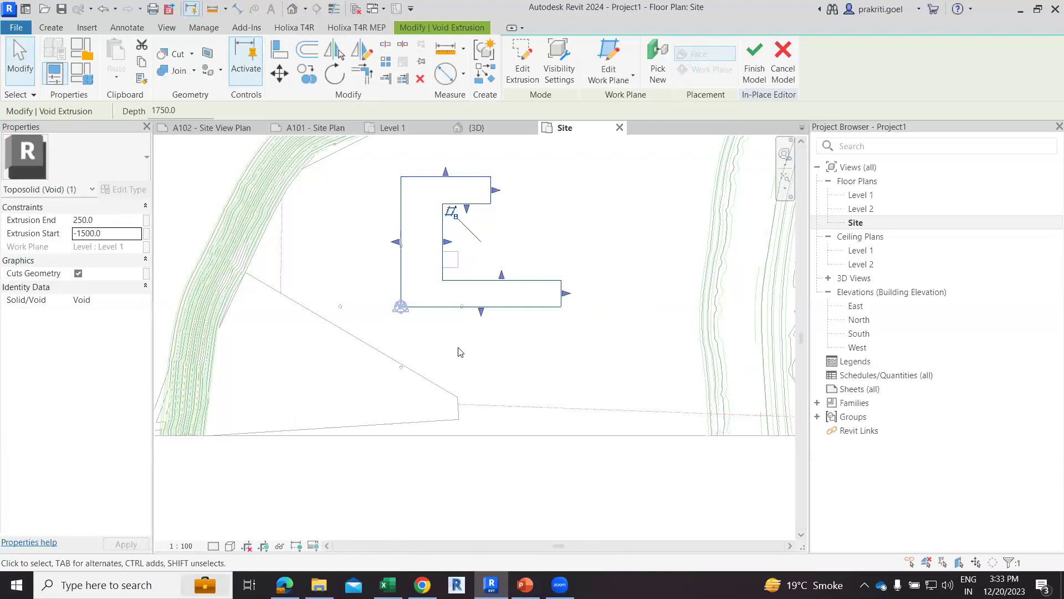
Cut the C-shaped void extrusion out of the toposolid with Cut Geometry.
key("Escape")
scroll(480, 335, "down", 3)
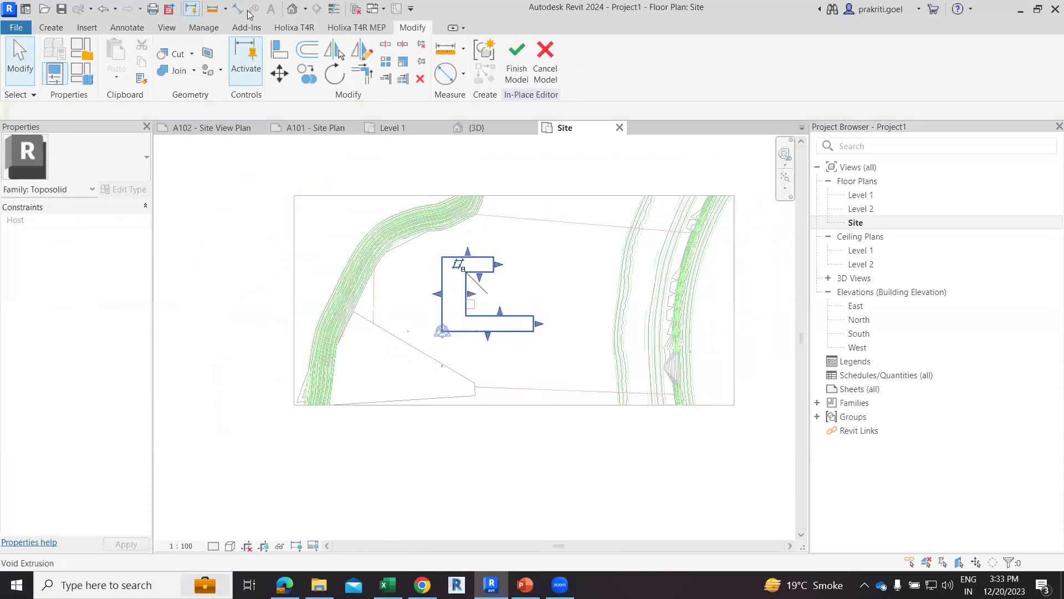
left_click(174, 60)
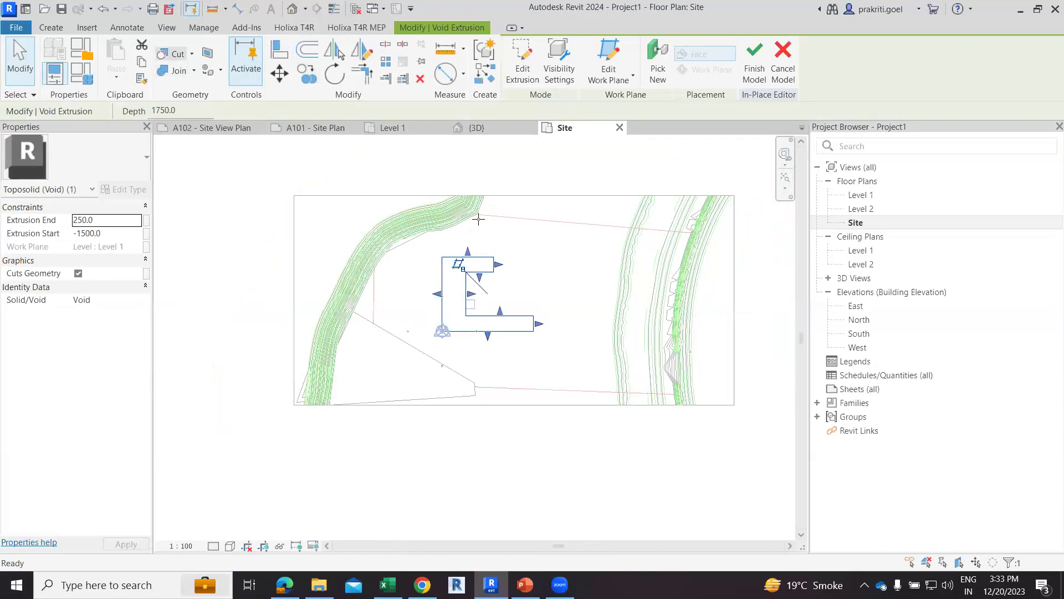
left_click(533, 196)
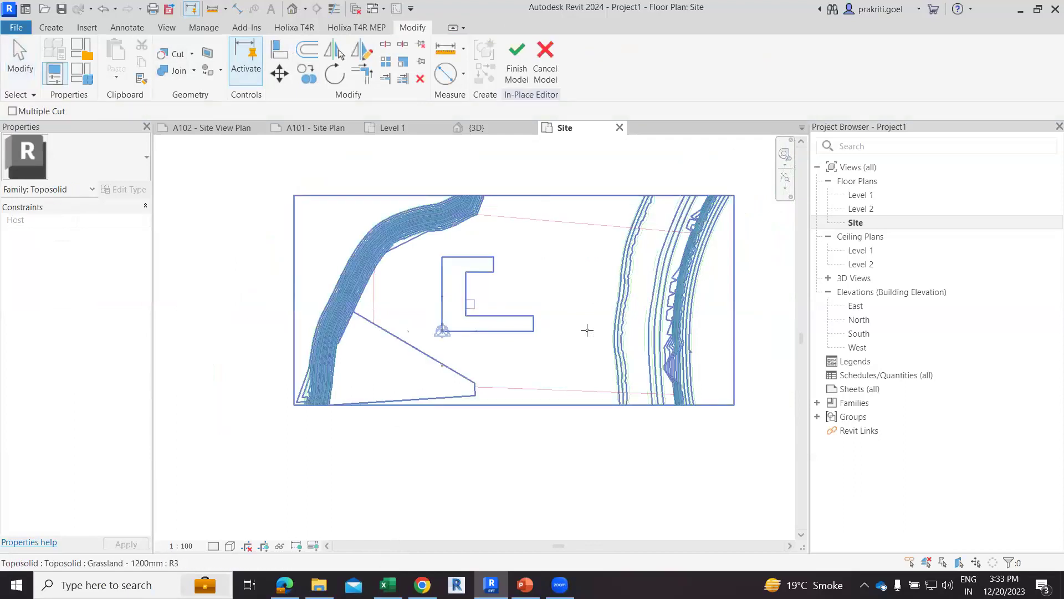
left_click(519, 223)
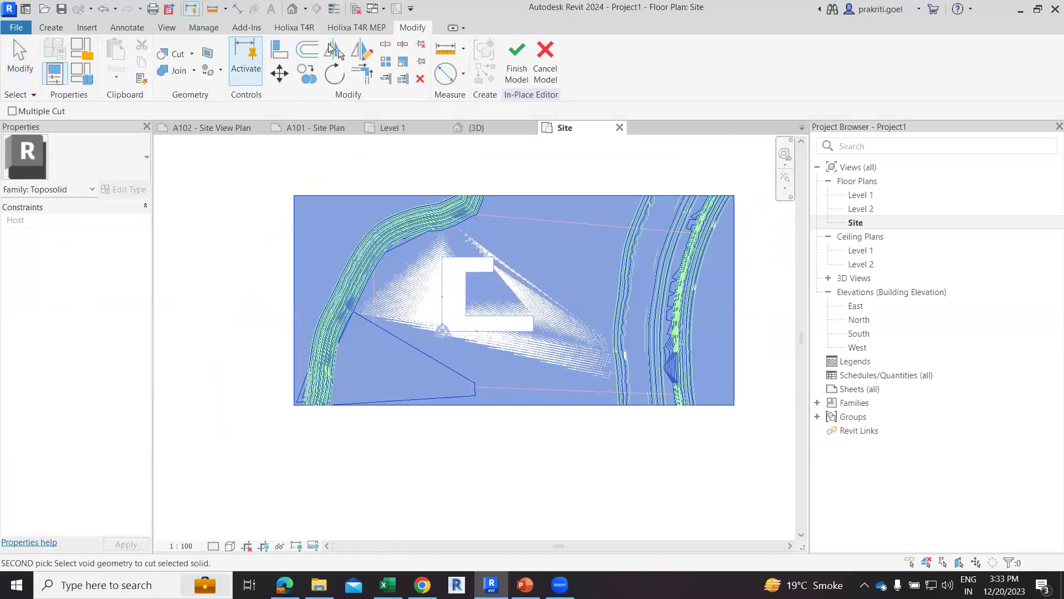
Open the 3D view to check the building-shaped cut and finish the in-place model.
left_click(291, 8)
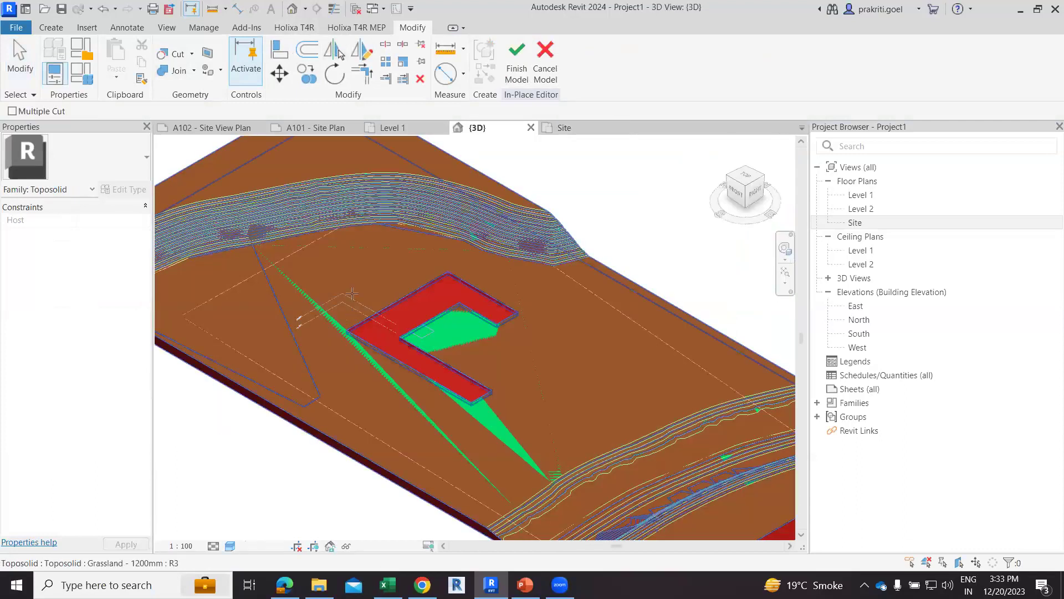
scroll(412, 245, "up", 2)
key("Escape")
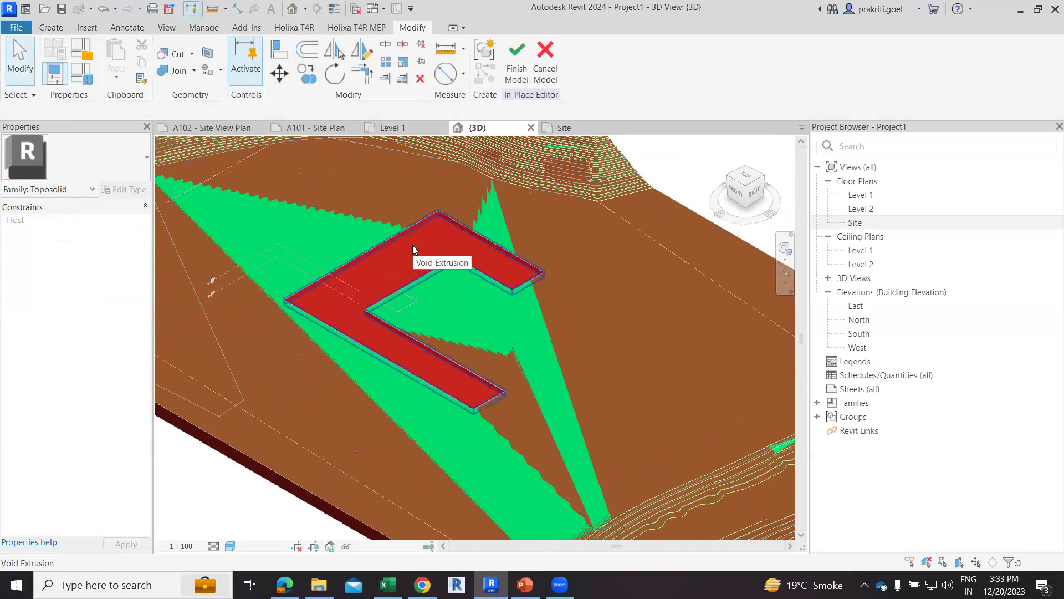
left_click(413, 245)
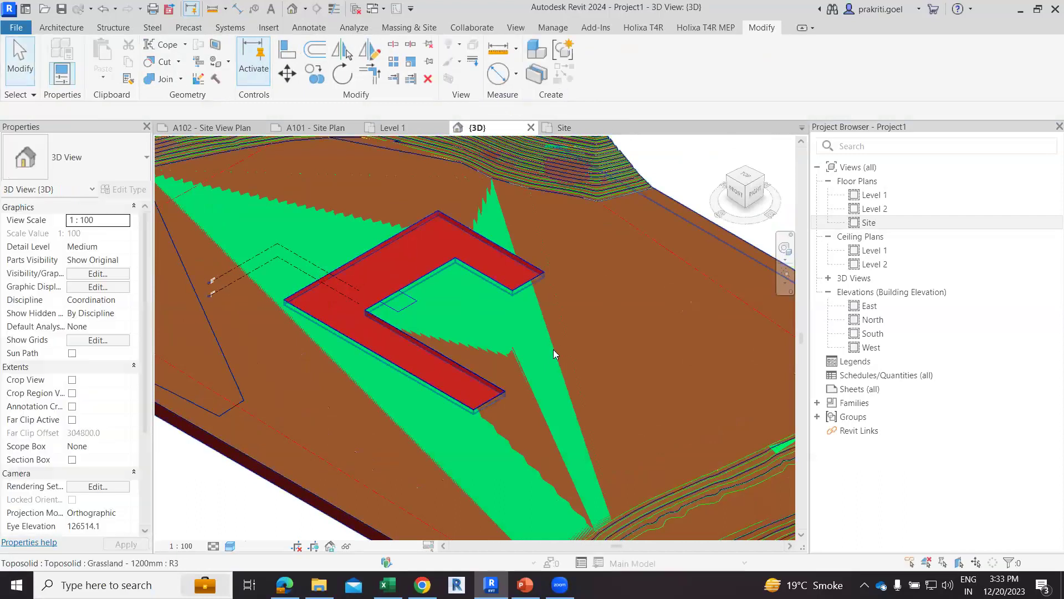
Select the toposolid and the in-place void in turn to examine their net cut/fill, fill and cut properties.
scroll(553, 353, "down", 2)
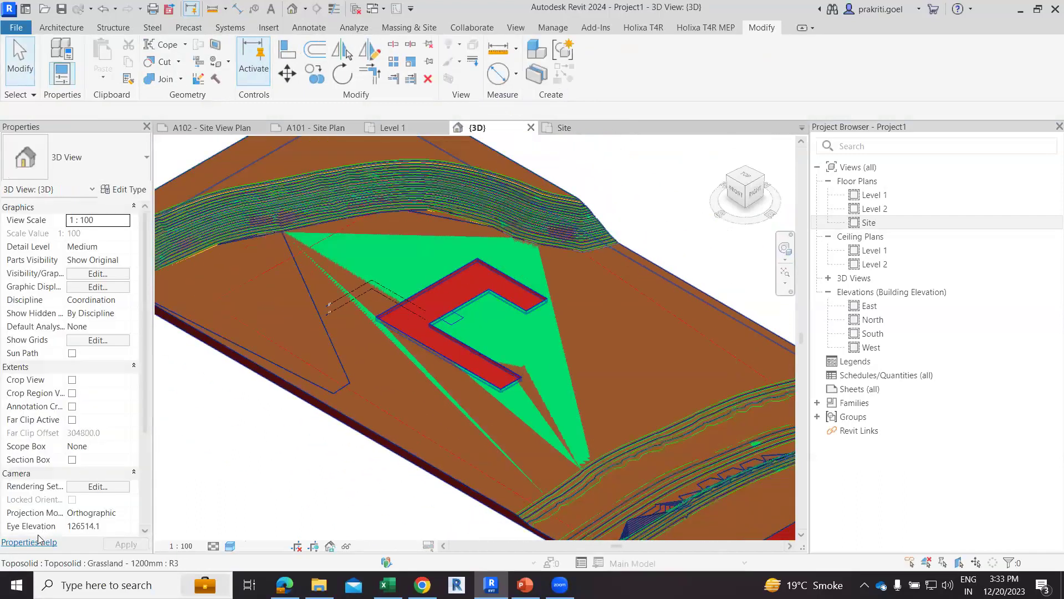
left_click(646, 321)
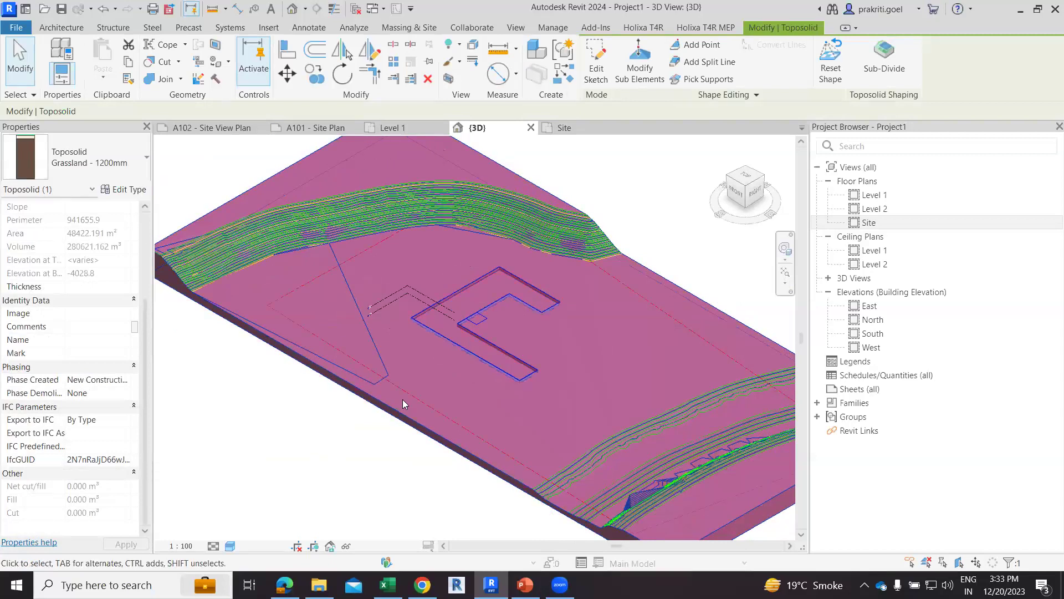
key("Escape")
left_click(465, 356)
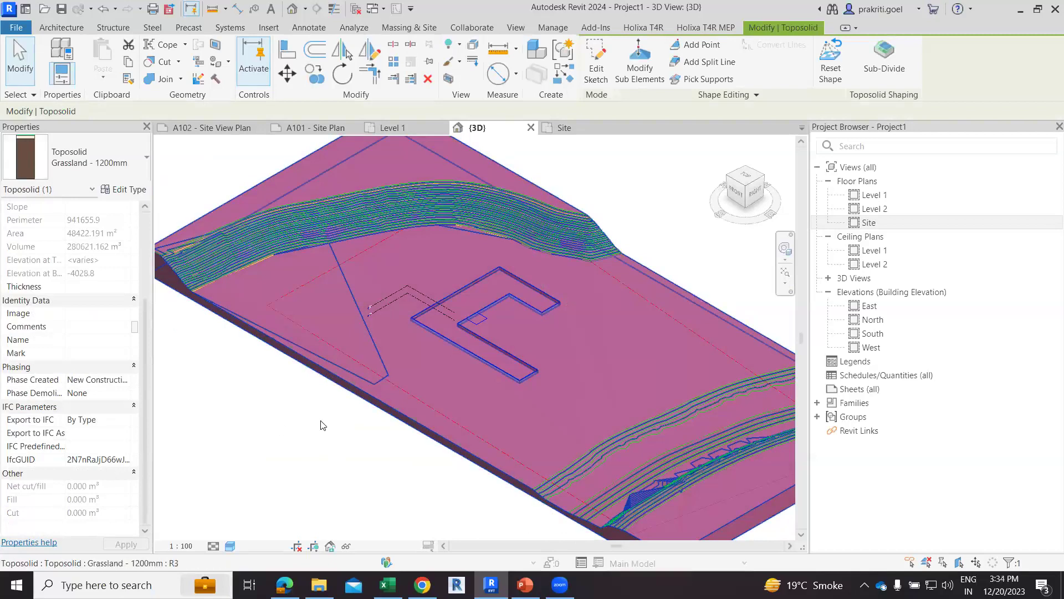
left_click(429, 413)
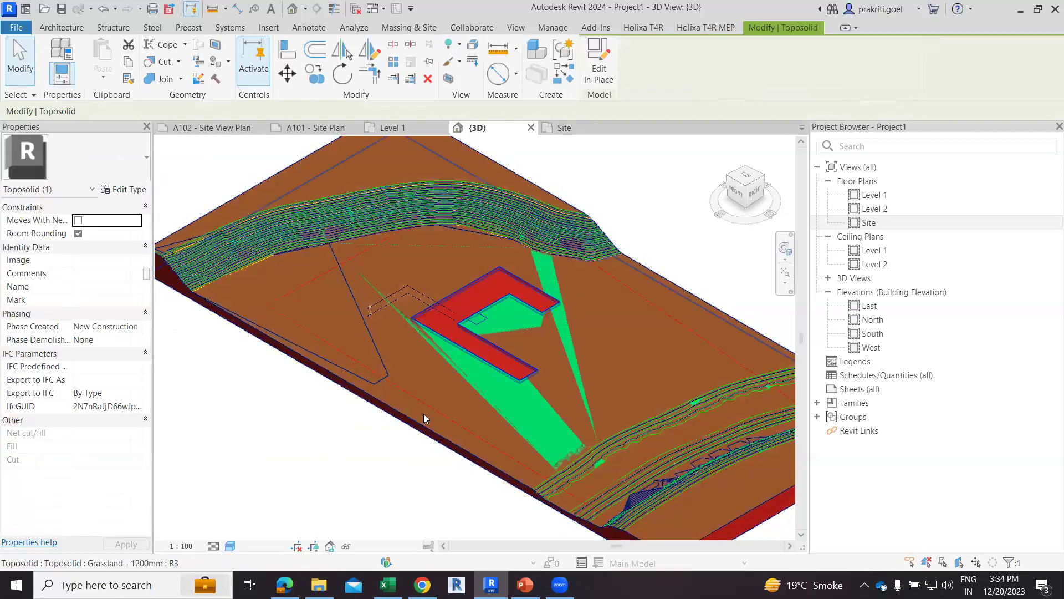
Select the graded and existing toposolids in turn in the 3D view to compare their area, volume and phasing properties.
left_click(501, 356)
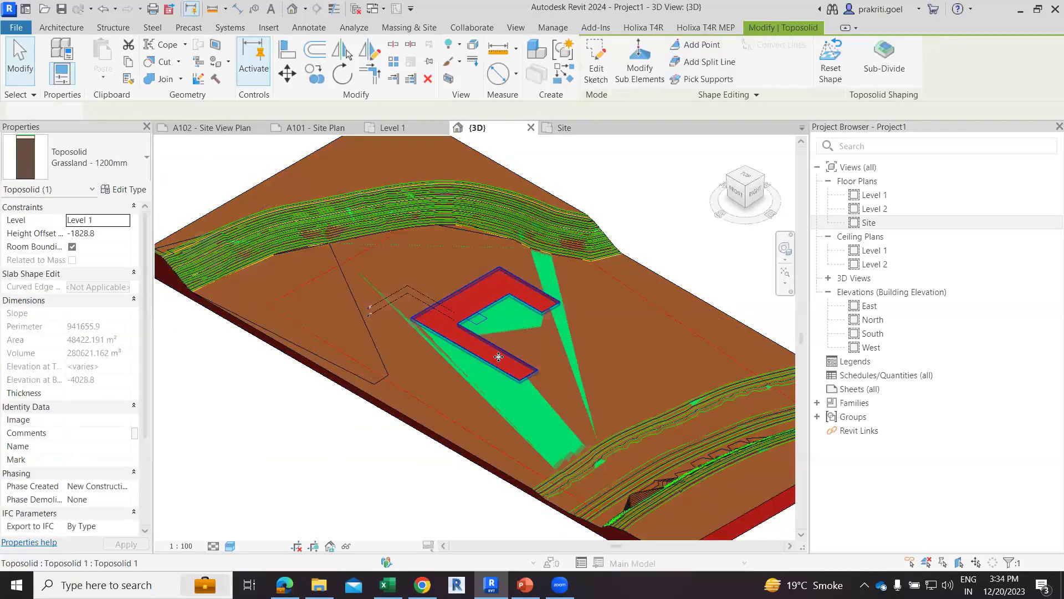
scroll(501, 359, "up", 3)
key("Escape")
left_click(486, 286)
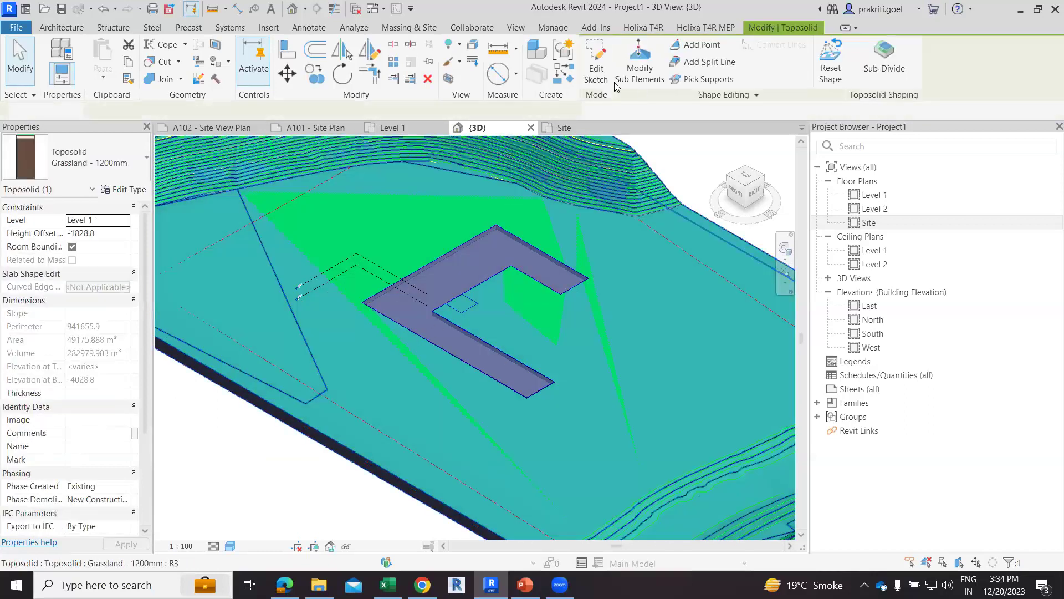
key("Escape")
left_click(444, 308)
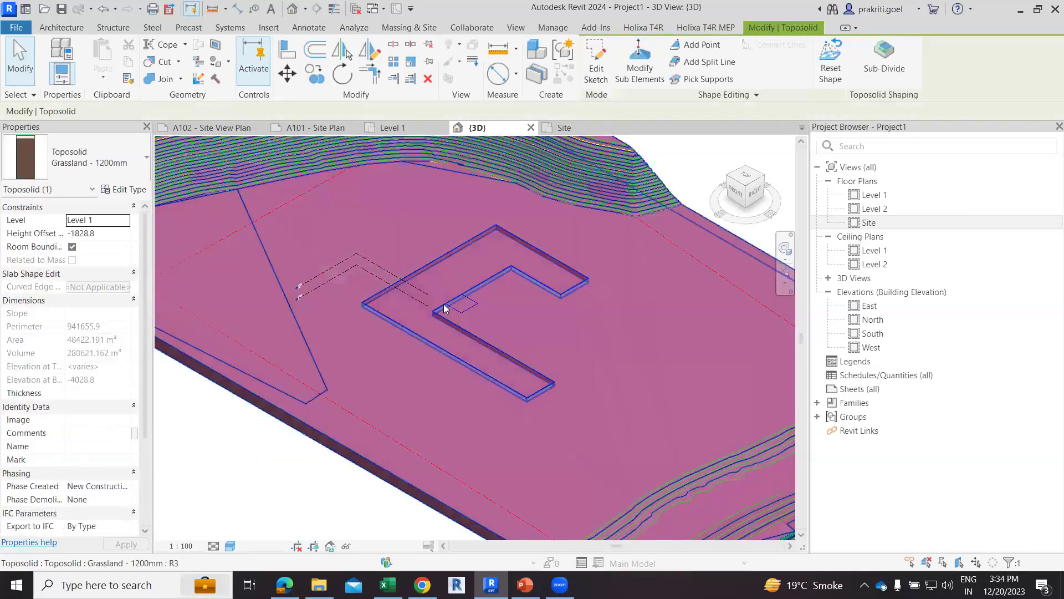
key("Escape")
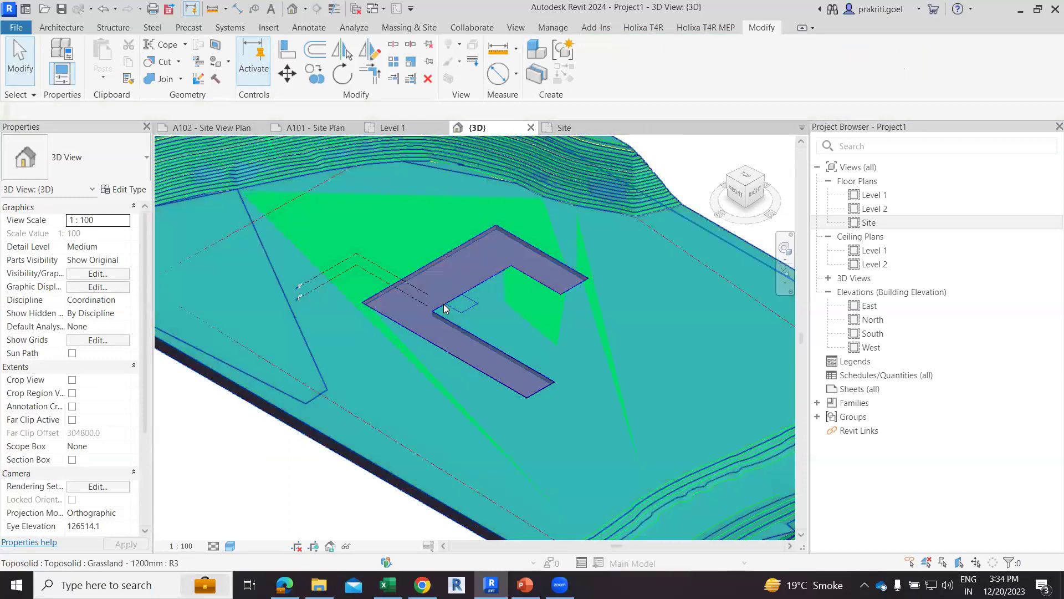
left_click(459, 368)
key("Escape")
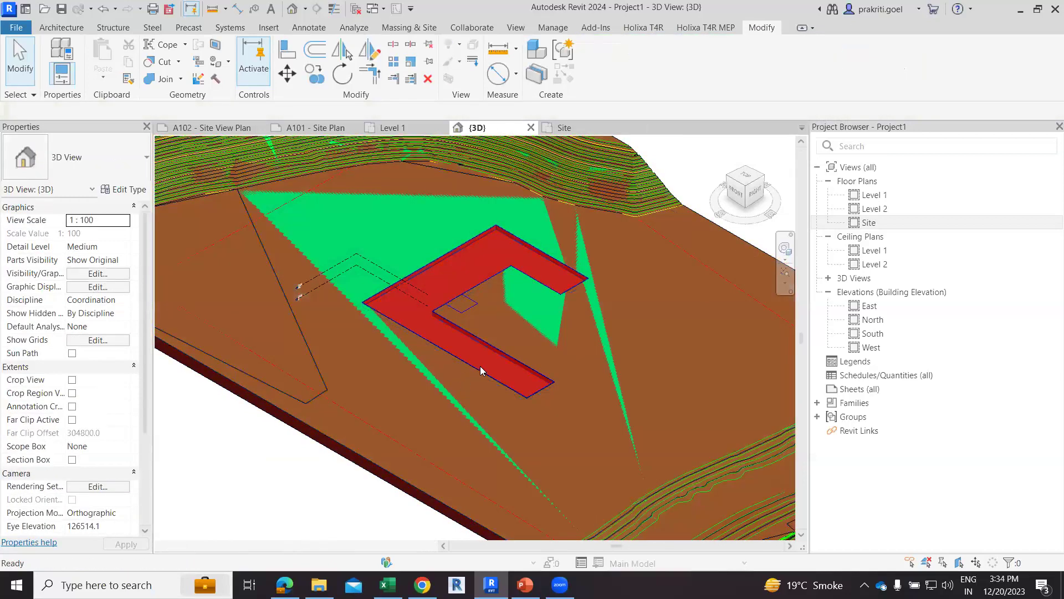
Open the in-place void for editing and stretch the base of the C-shaped void extrusion down to about -12117.
double_click(481, 371)
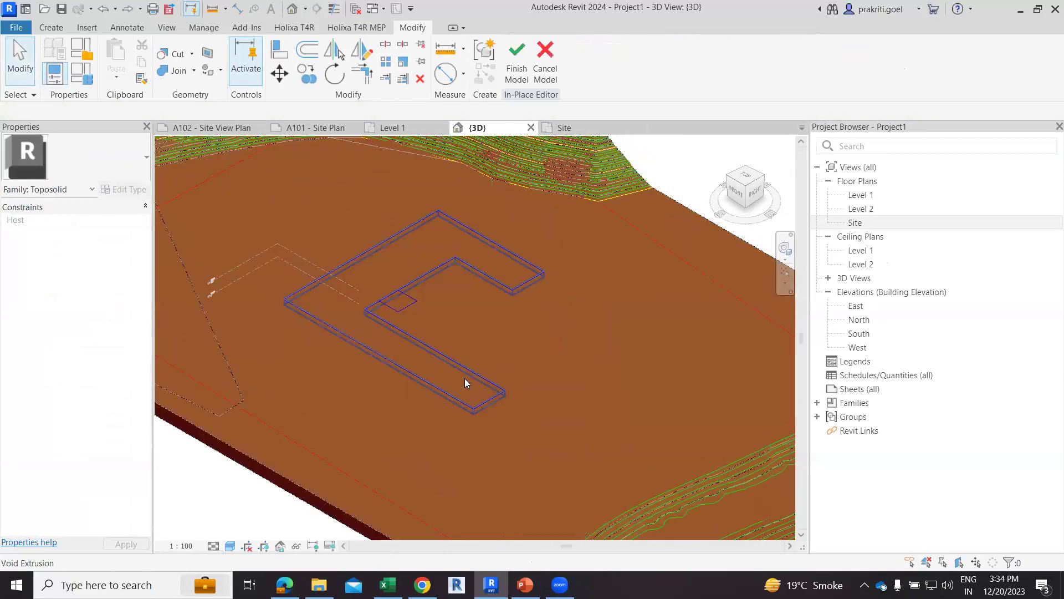
left_click(464, 378)
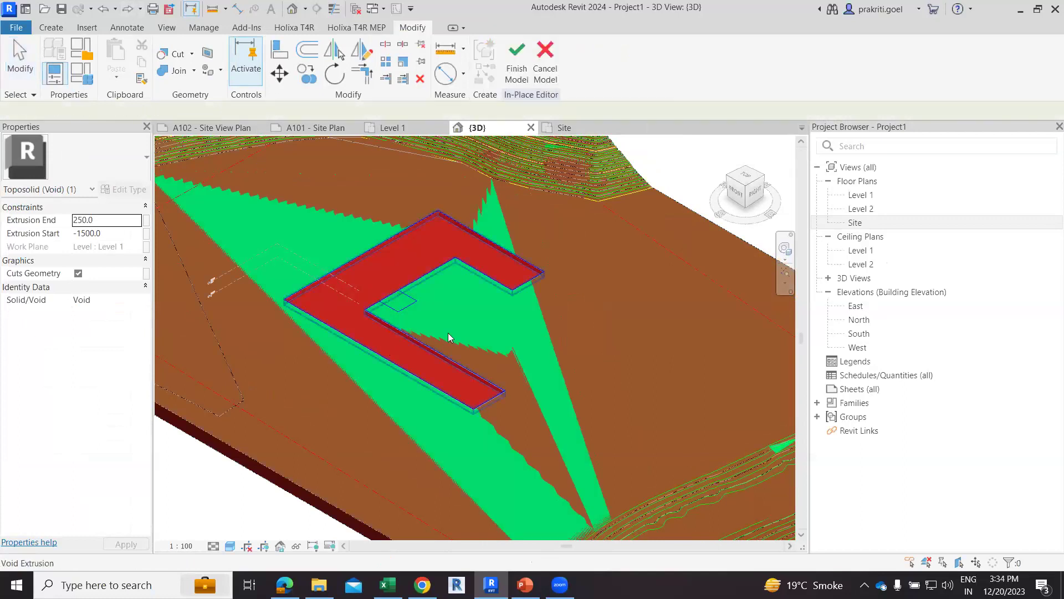
key("Escape")
left_click(422, 353)
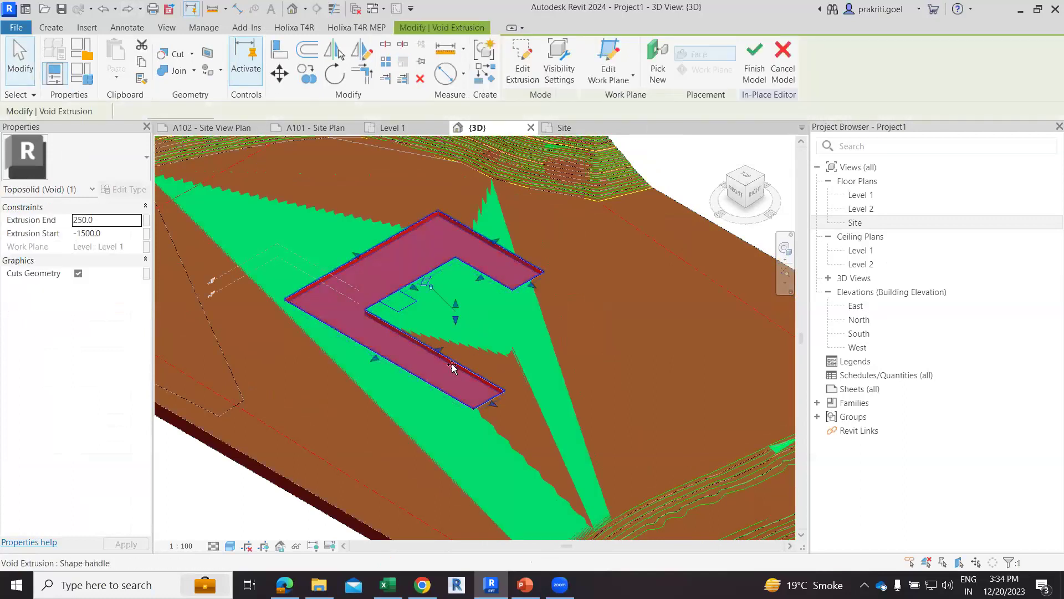
left_click_drag(456, 352, 500, 339)
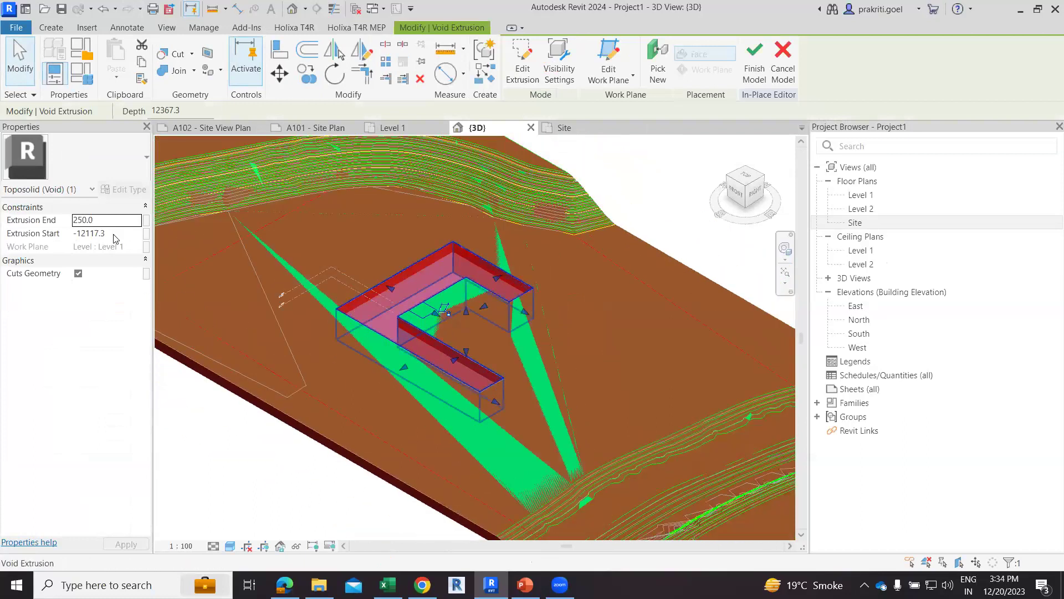
Set the void extrusion's Extrusion Start to -1800 and finish the in-place model.
left_click(89, 234)
double_click(85, 234)
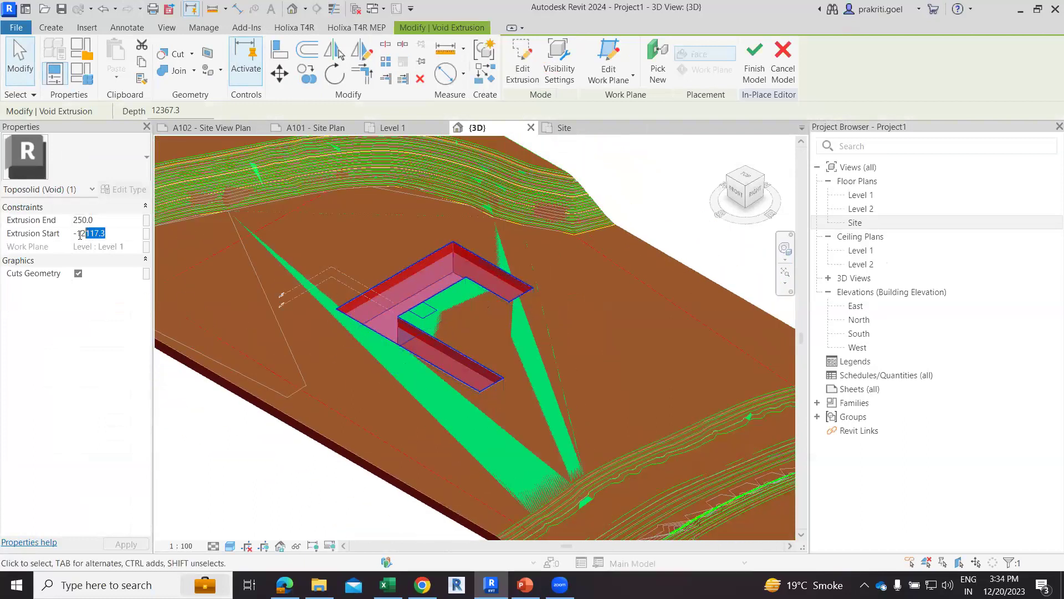
type("1800")
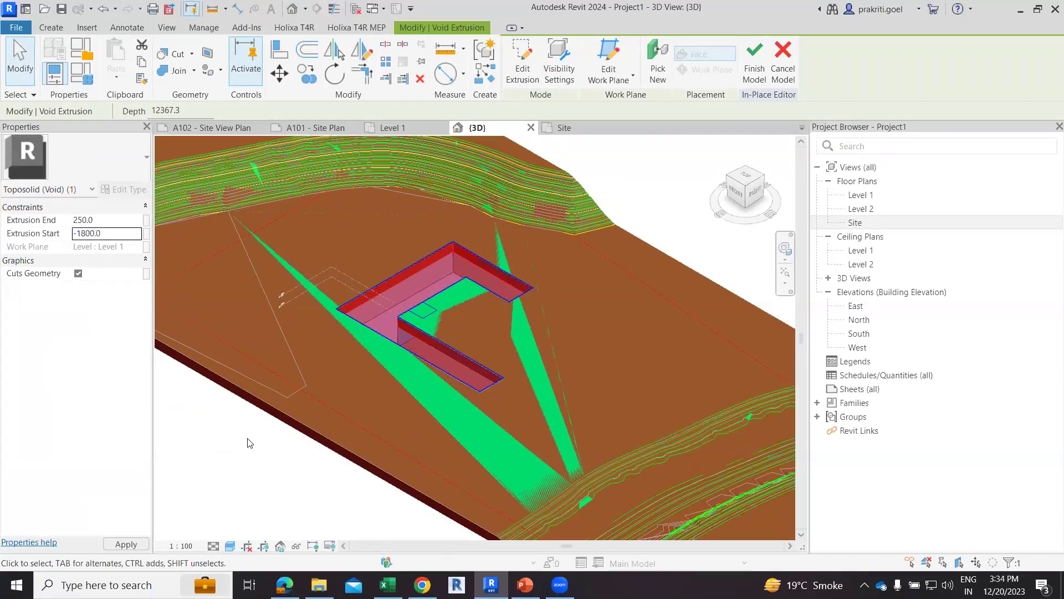
left_click(447, 372)
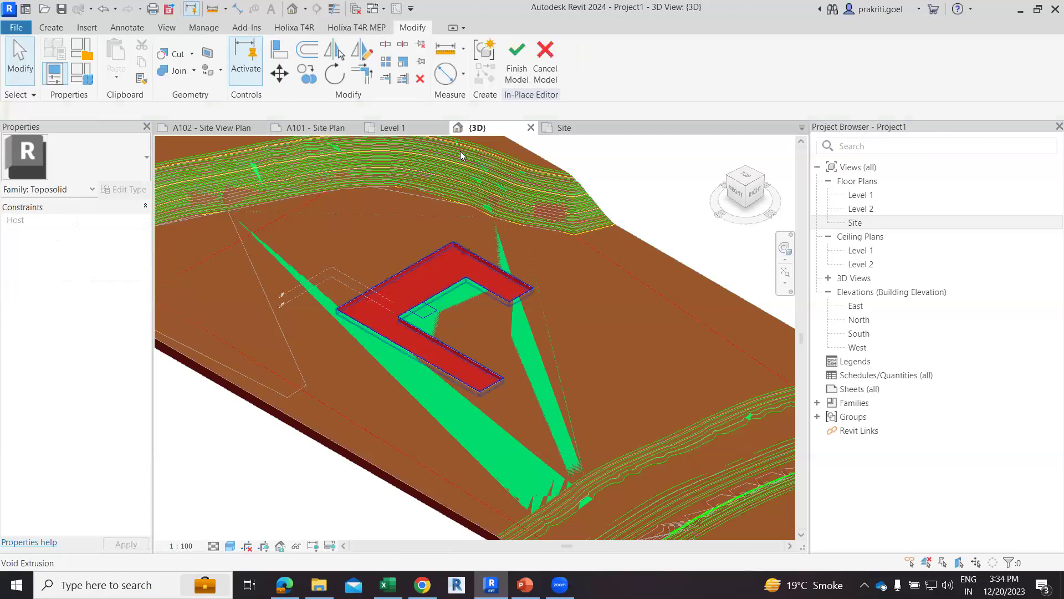
scroll(446, 372, "up", 2)
left_click(517, 61)
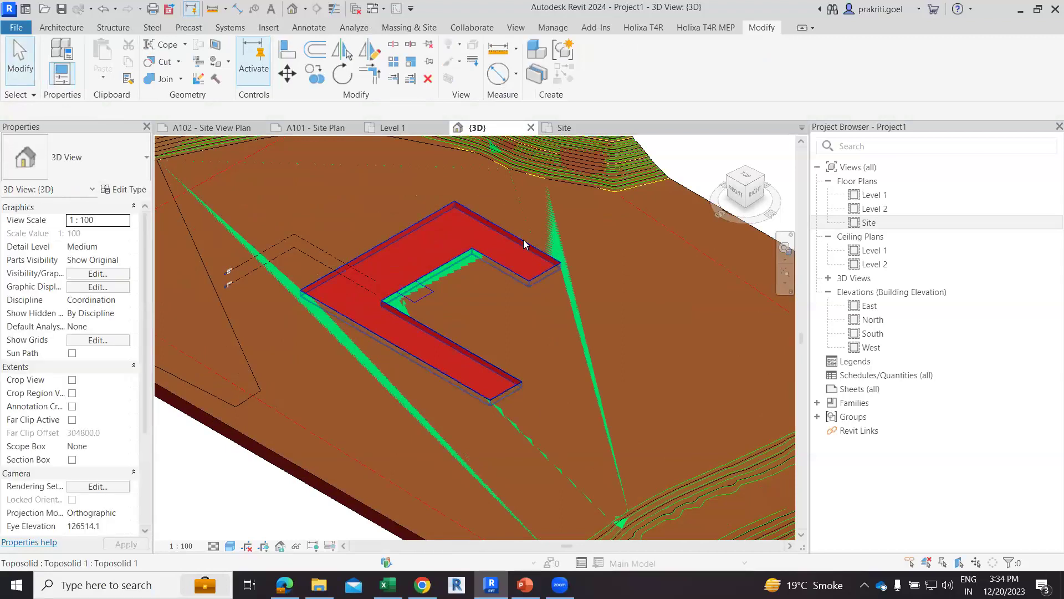
Create a new building component schedule for the Toposolid category in the New Construction phase.
left_click(516, 27)
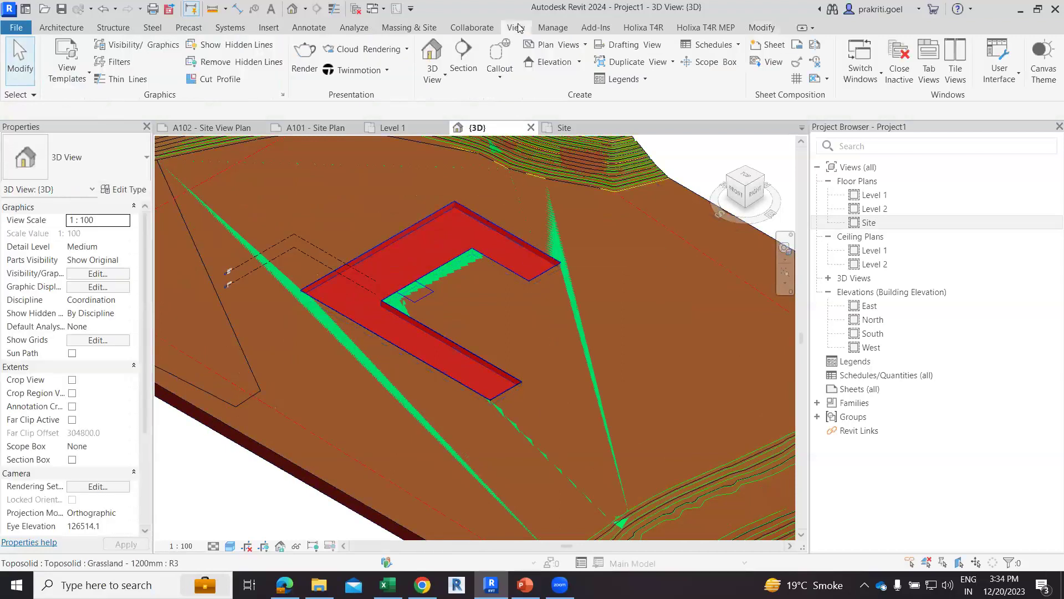
left_click(699, 44)
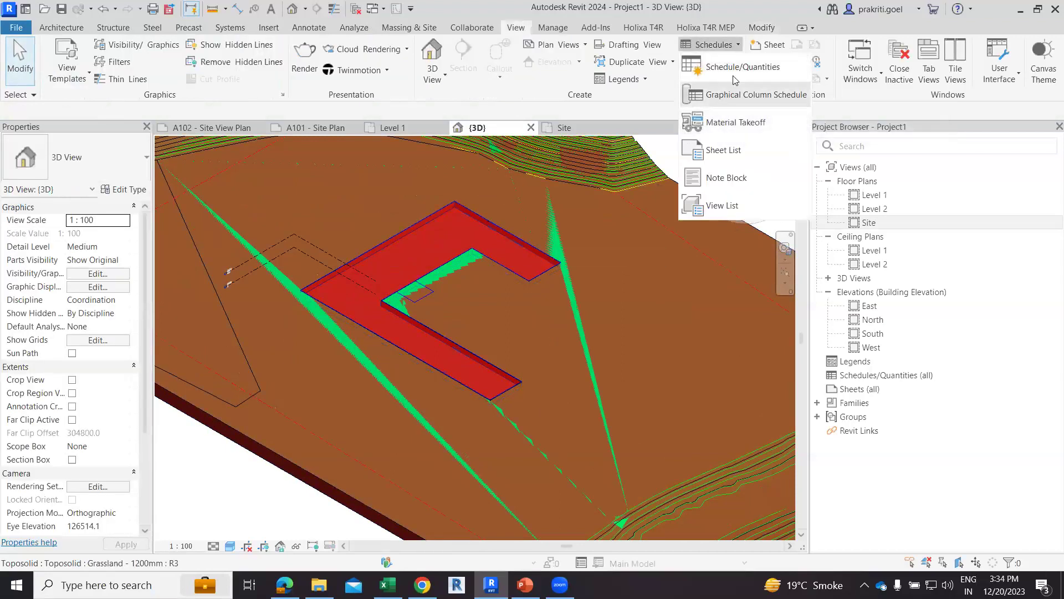
left_click(500, 268)
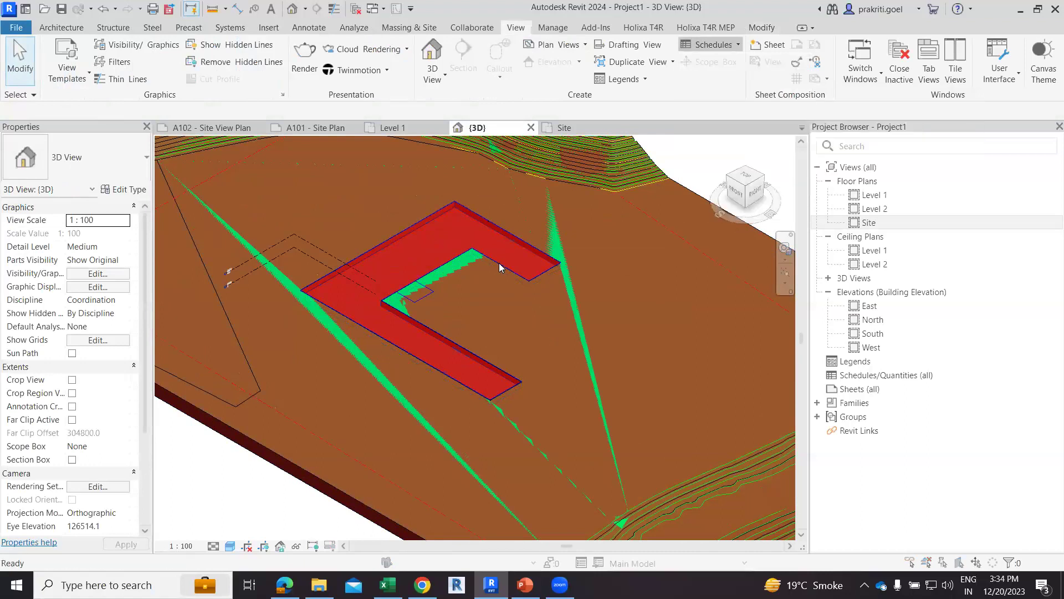
left_click(470, 287)
key("t")
scroll(487, 321, "down", 2)
left_click(437, 318)
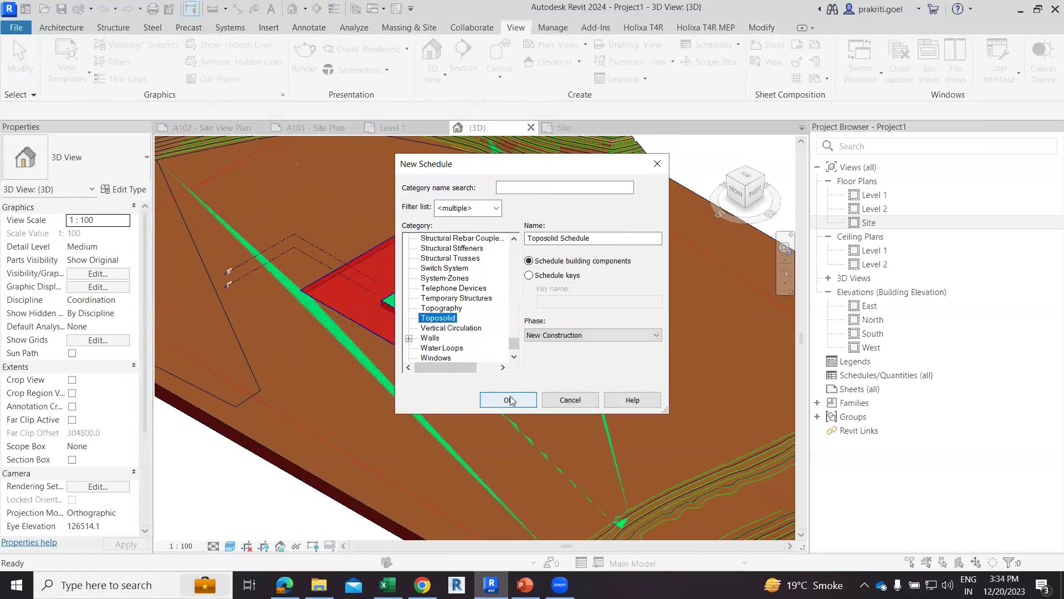
left_click(508, 400)
Add the Phase Created and Phase Demolished fields to the toposolid schedule.
left_click(413, 320)
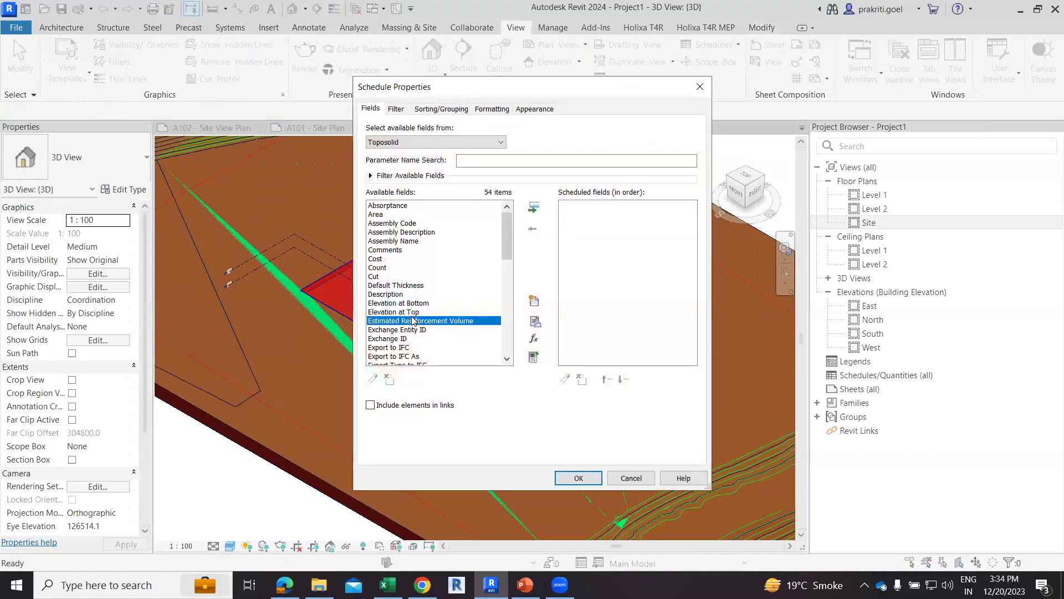
key("p")
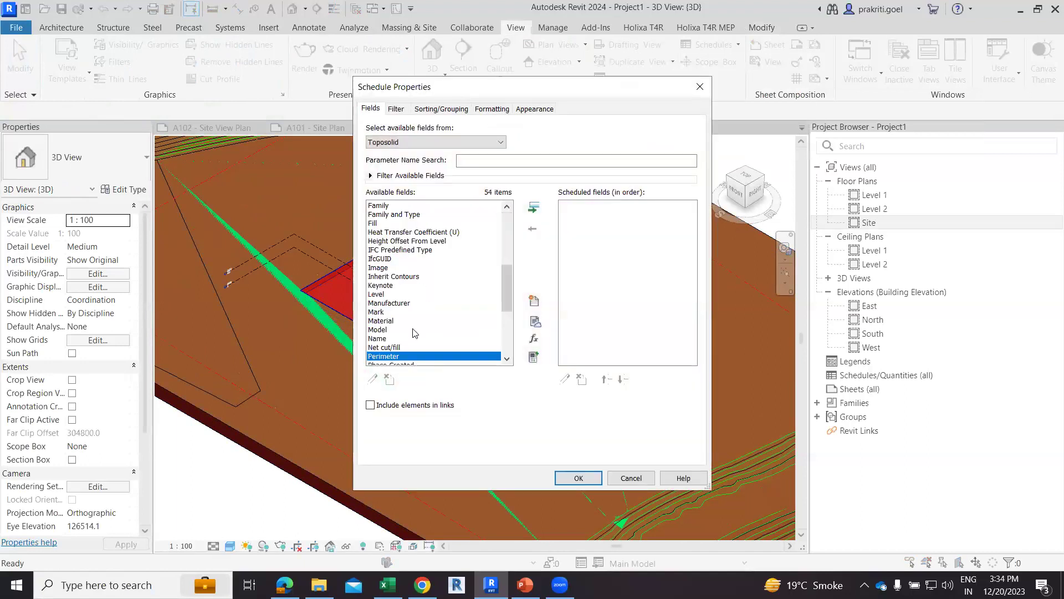
scroll(405, 327, "down", 3)
double_click(395, 287)
double_click(395, 286)
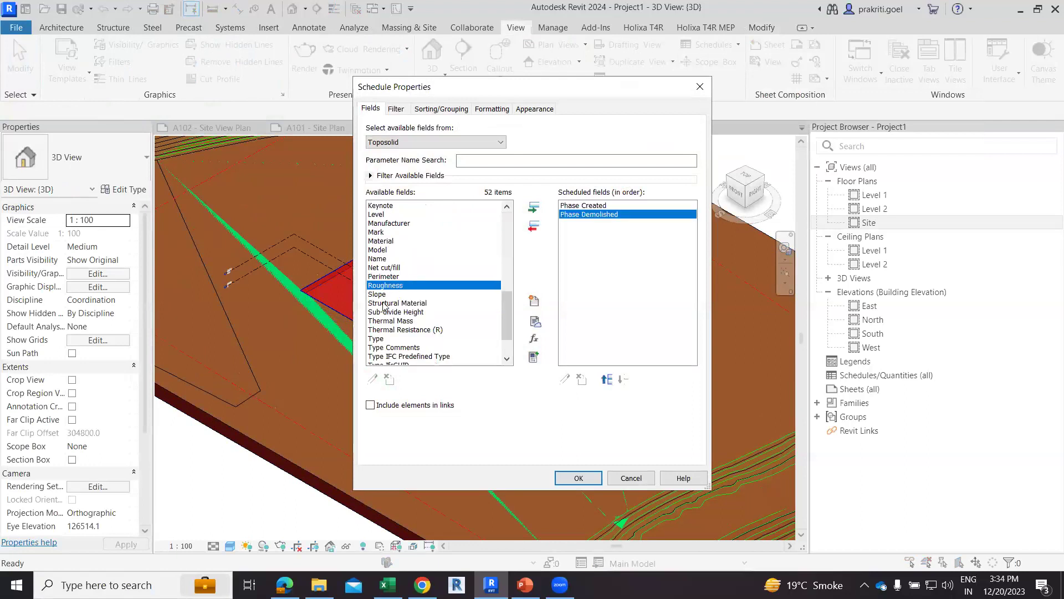
Look through the available fields and add Comments to the scheduled fields.
left_click(391, 302)
scroll(385, 339, "down", 2)
left_click(383, 336)
scroll(388, 340, "down", 1)
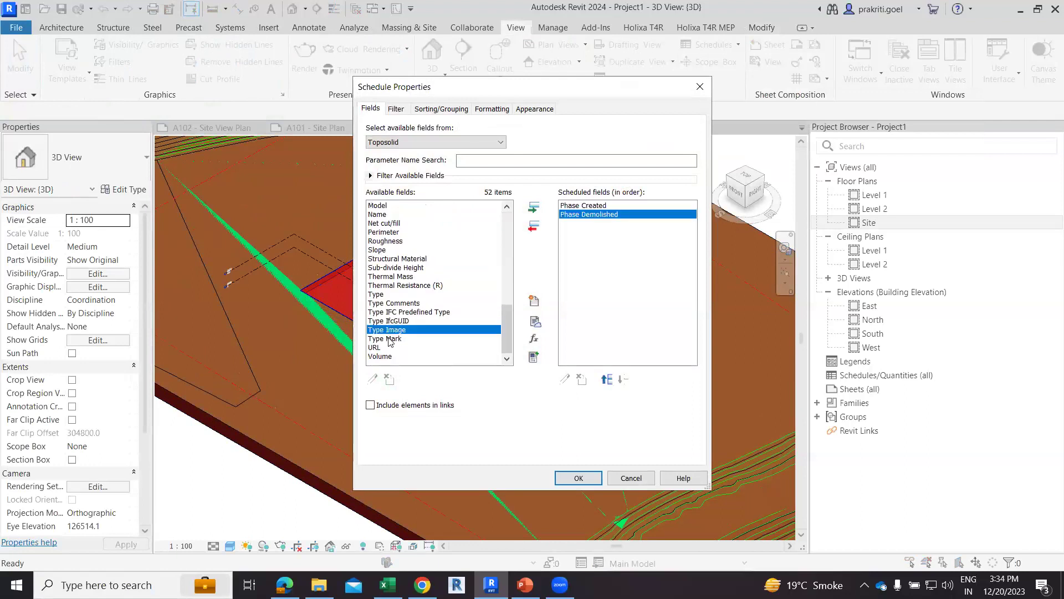
scroll(390, 299, "up", 4)
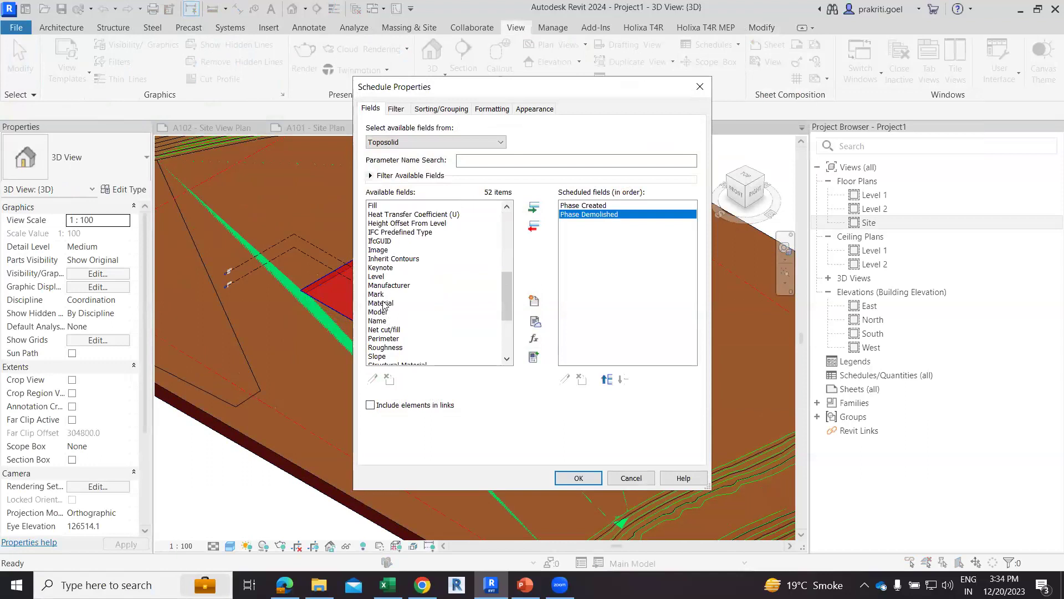
left_click(384, 305)
scroll(388, 277, "up", 5)
left_click(399, 232)
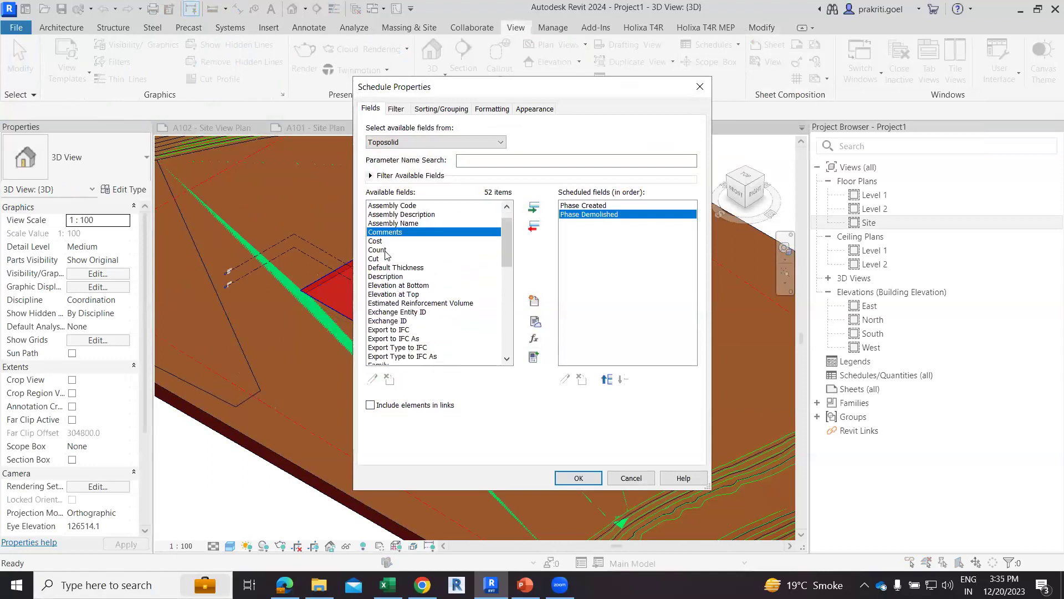
scroll(400, 226, "up", 1)
double_click(389, 256)
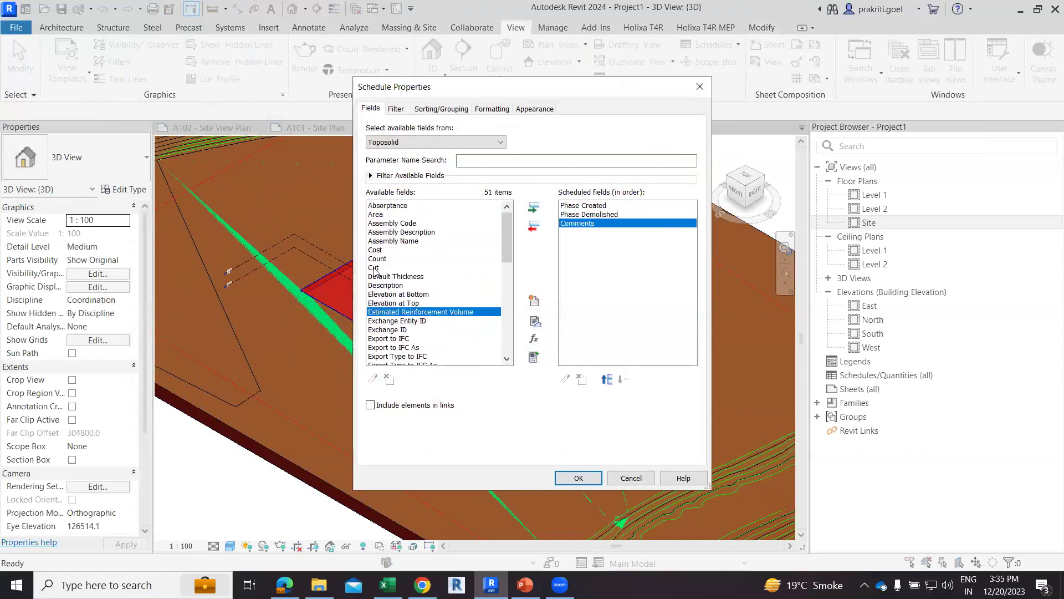
Add the Cut and Fill fields to the toposolid schedule.
double_click(377, 268)
scroll(379, 307, "down", 2)
left_click(380, 303)
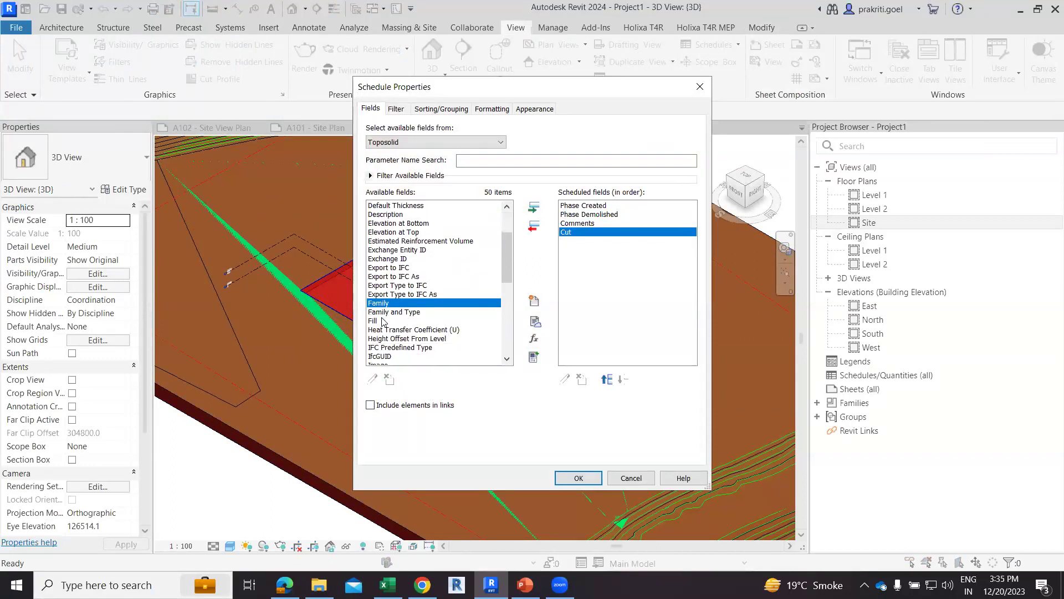
scroll(377, 255, "down", 2)
double_click(376, 240)
scroll(377, 333, "down", 4)
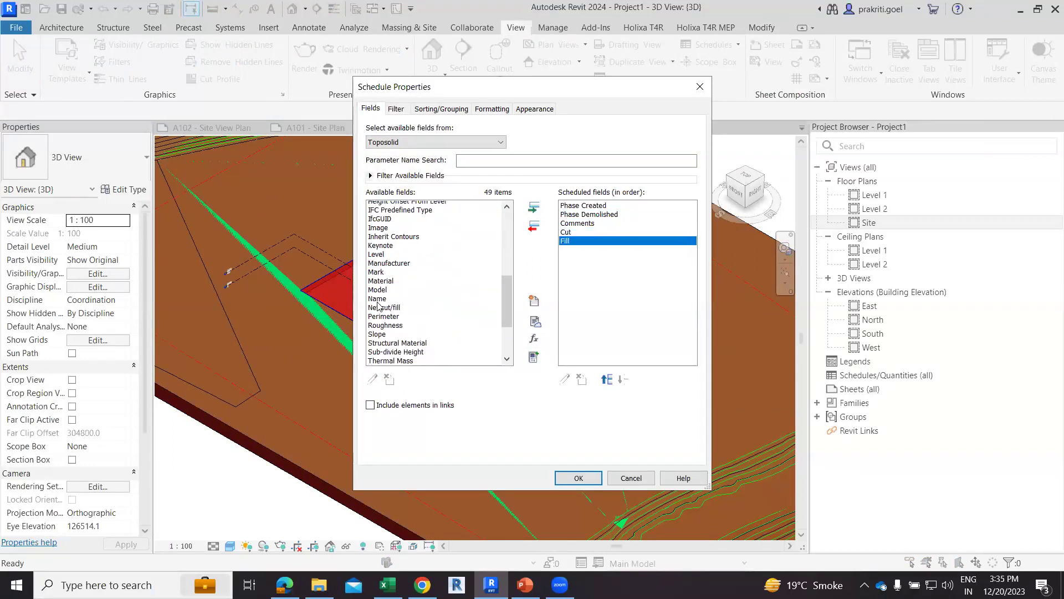
left_click(380, 338)
double_click(379, 356)
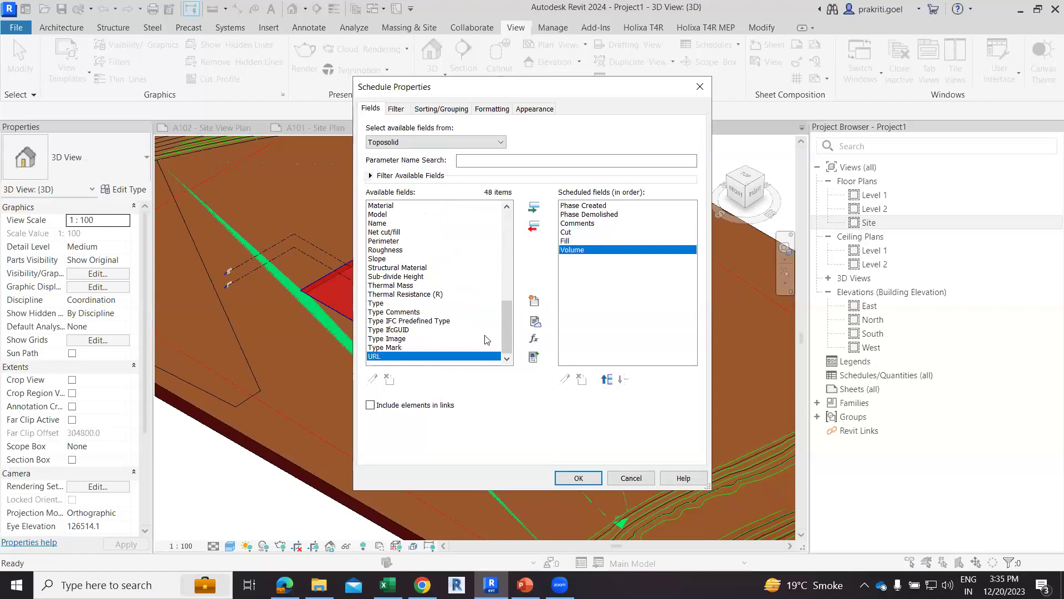
left_click(533, 226)
Add the Net cut/fill field after Fill and generate the toposolid schedule.
left_click(390, 285)
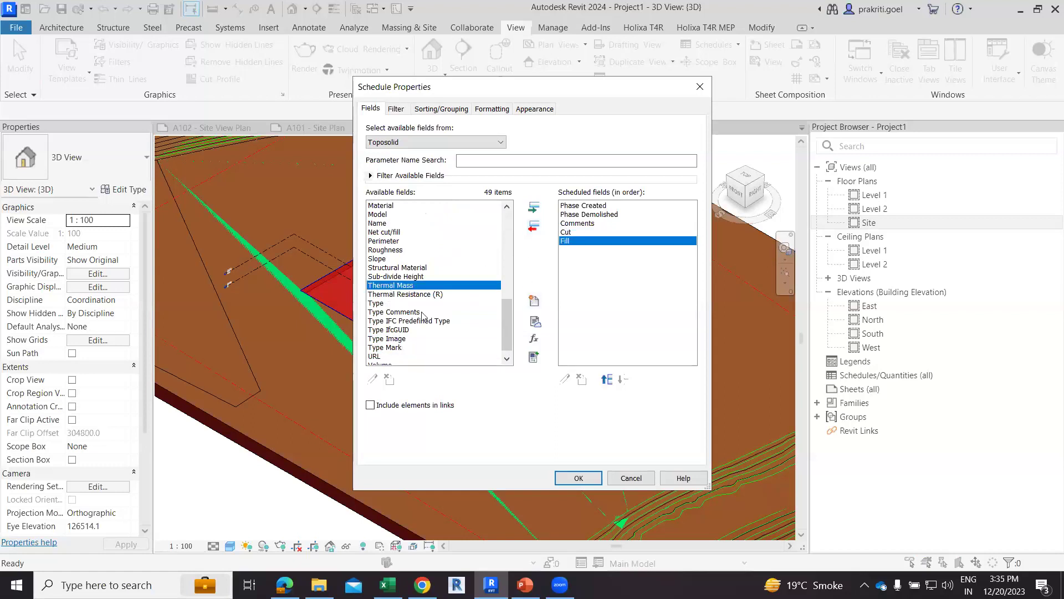
left_click(388, 223)
double_click(385, 232)
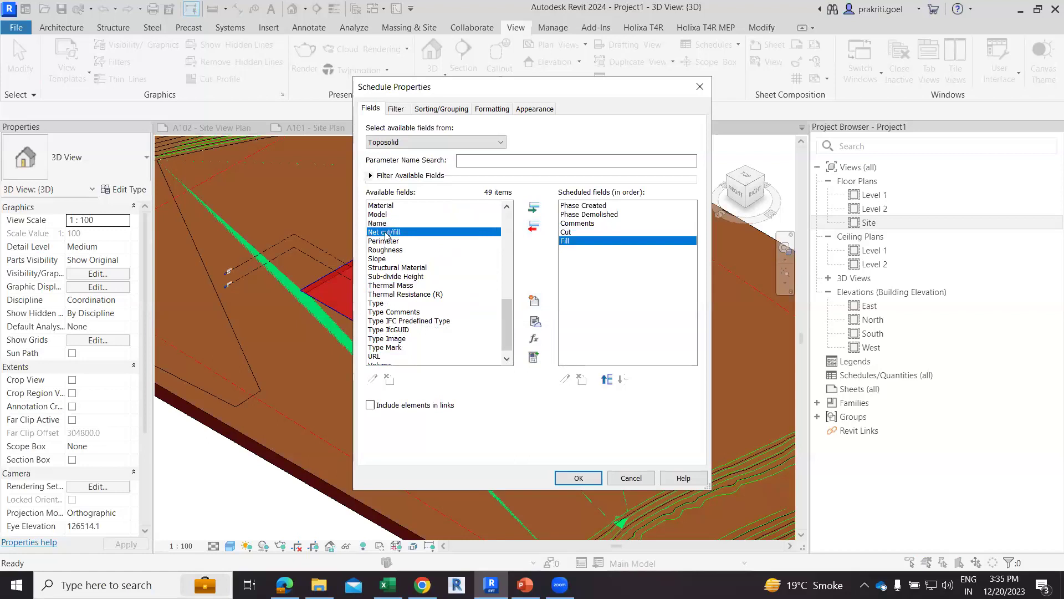
left_click(579, 478)
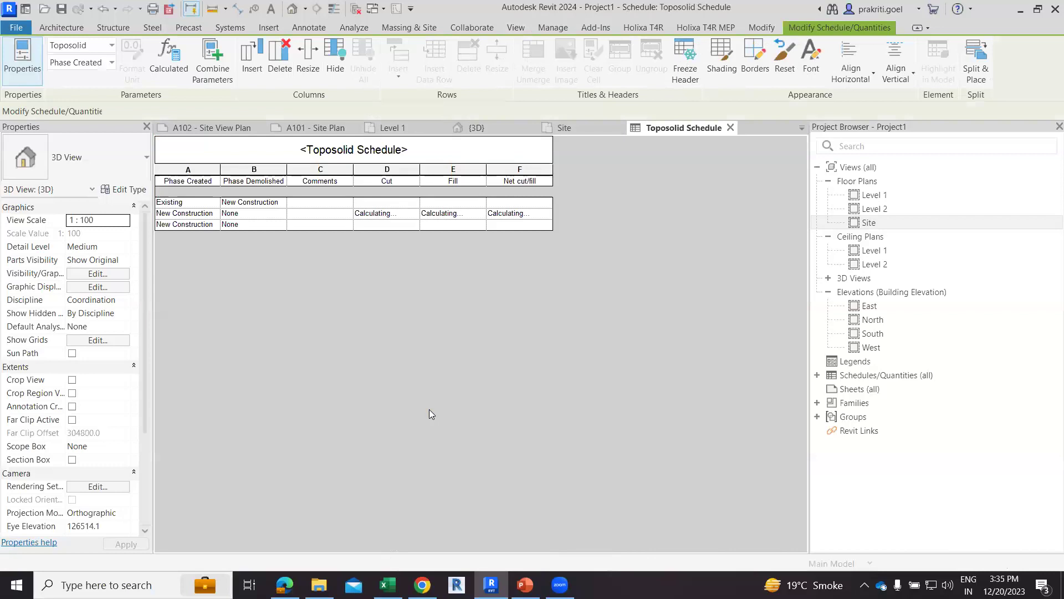
Retitle the schedule's Phase Created column as vg and check the Cut cells of the existing and new construction rows.
type("vg")
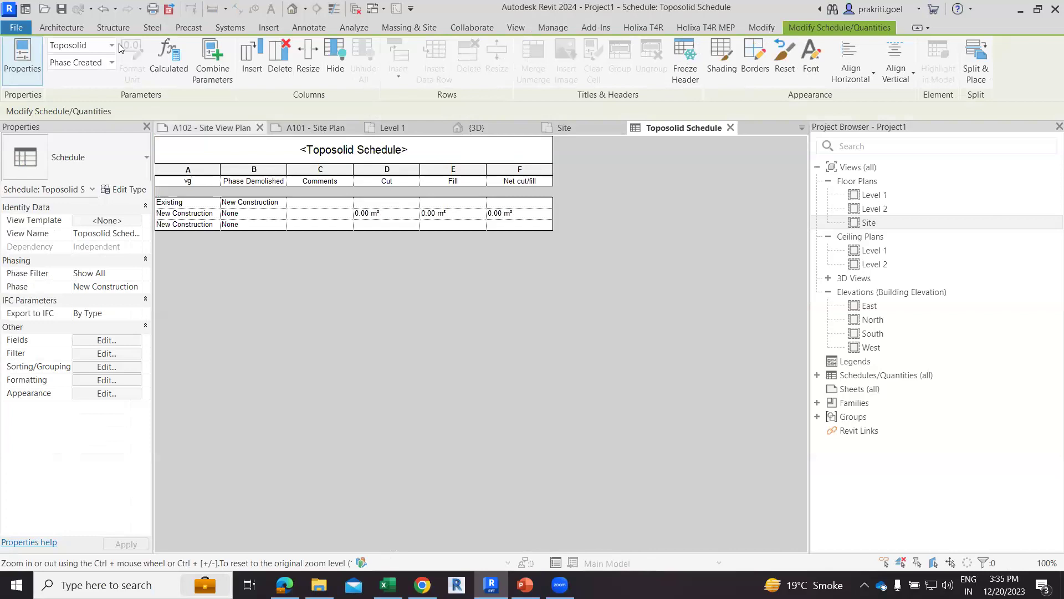
left_click(375, 204)
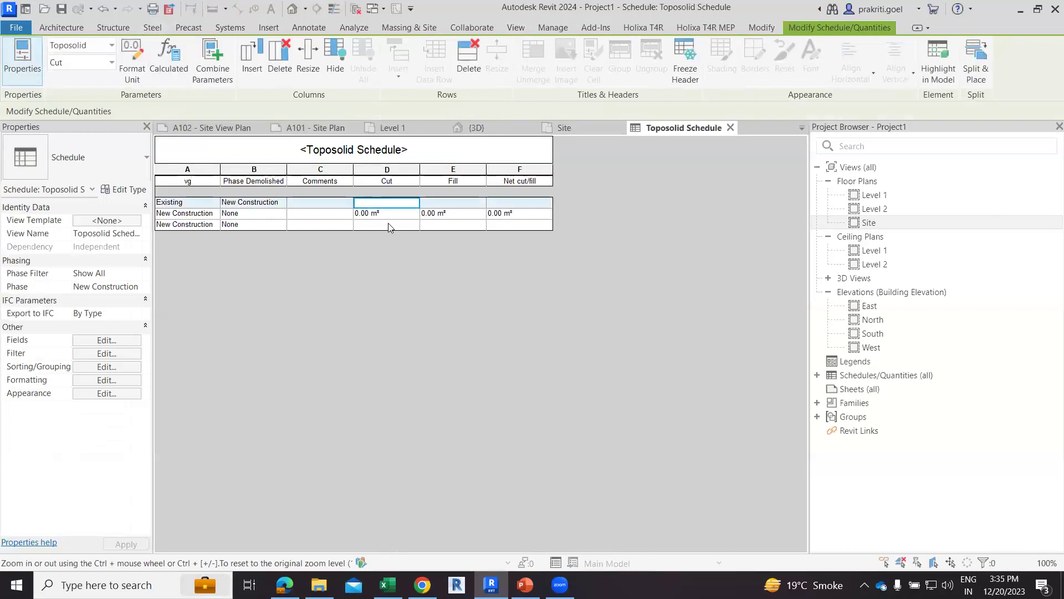
left_click(398, 215)
Open the Site floor plan and start Modify Sub Elements on the New Construction Grassland - 1200mm toposolid.
left_click(872, 197)
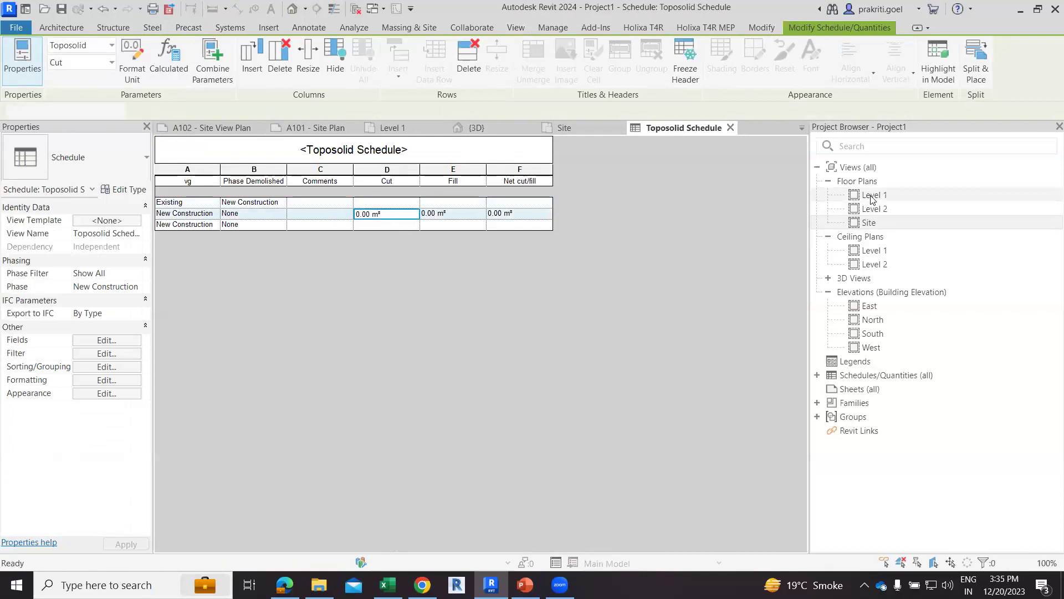
double_click(869, 222)
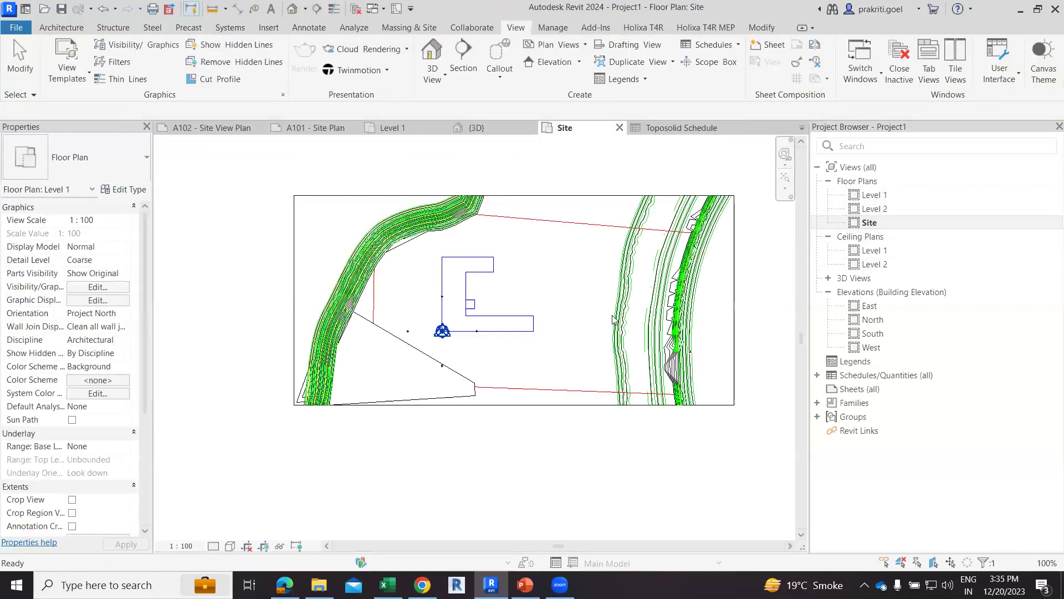
left_click(665, 206)
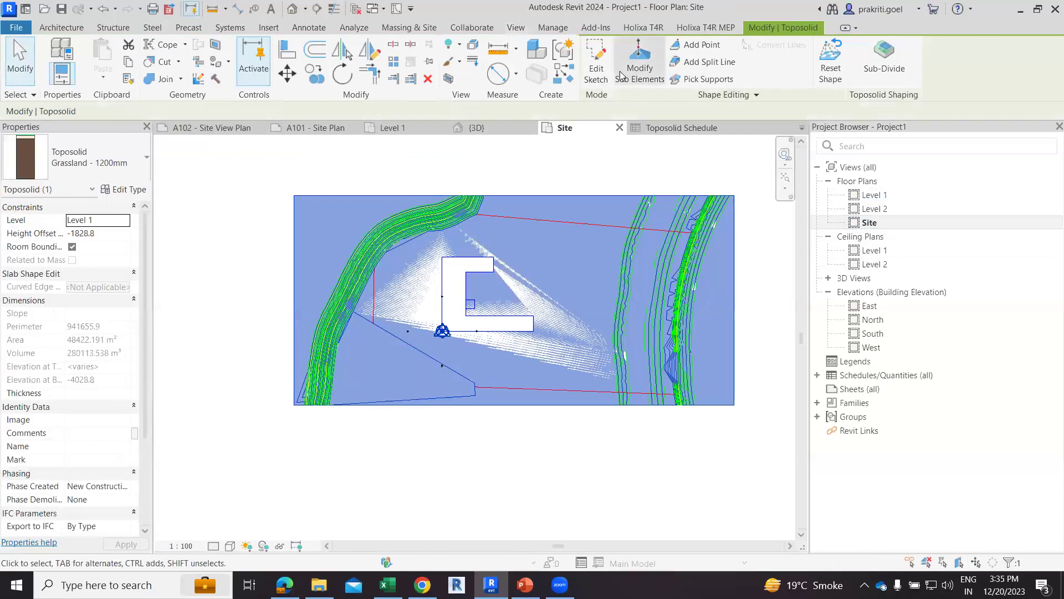
left_click(638, 66)
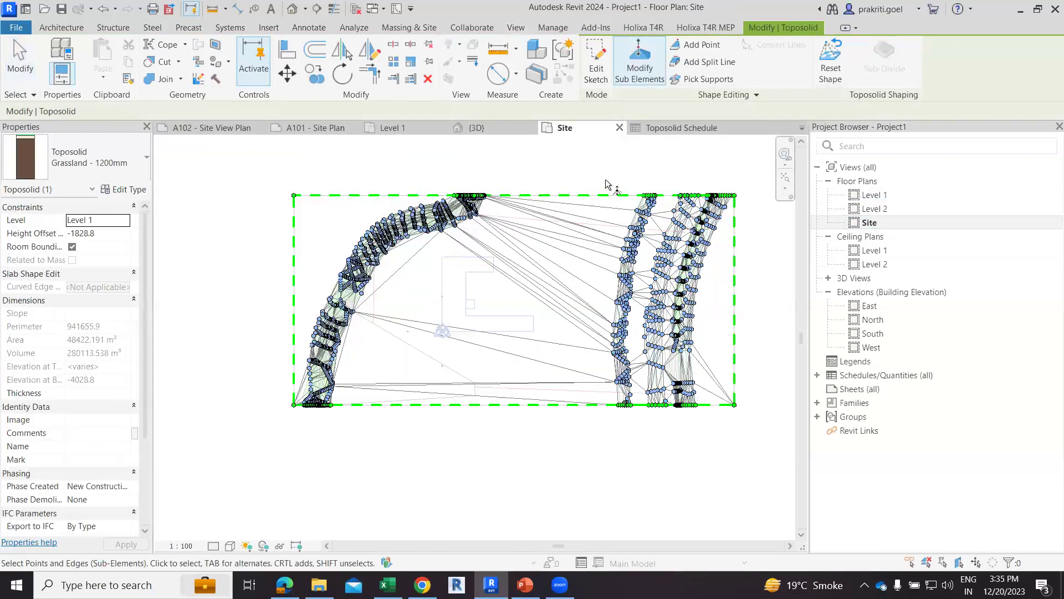
scroll(600, 169, "up", 3)
left_click_drag(595, 174, 655, 442)
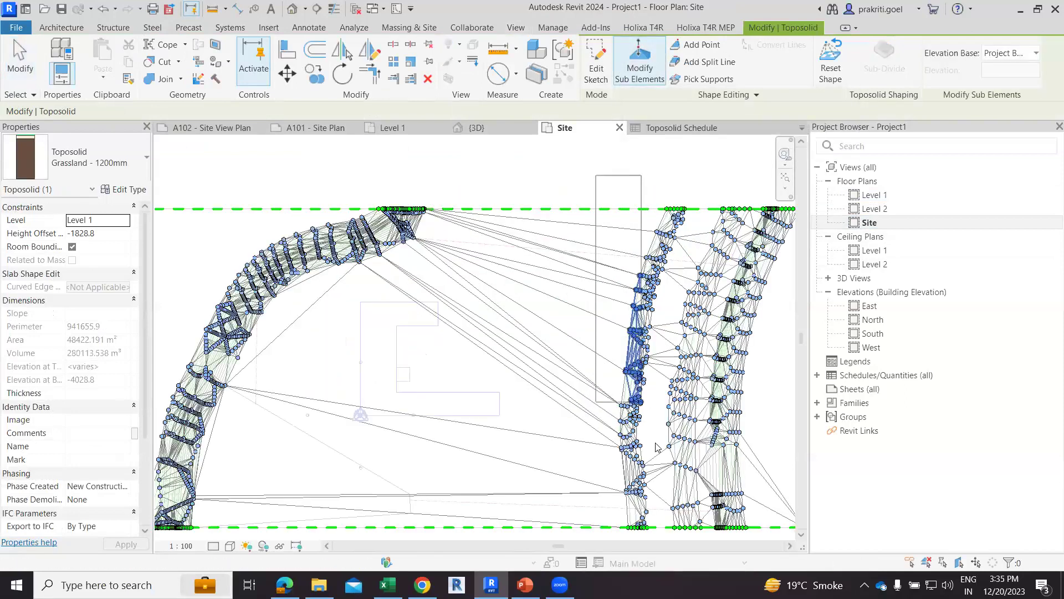
scroll(665, 502, "down", 2)
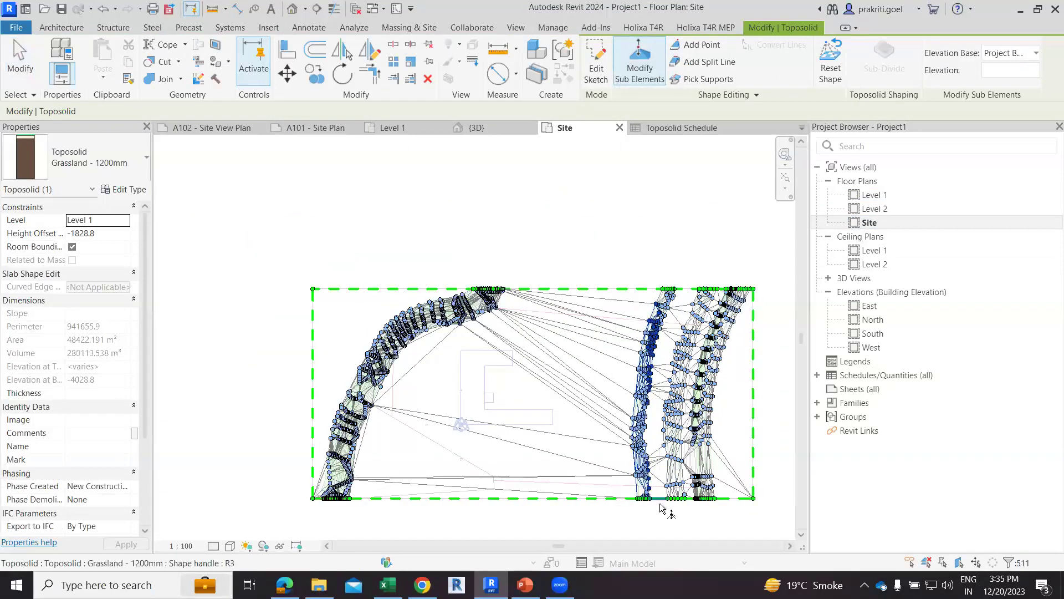
scroll(625, 486, "up", 4)
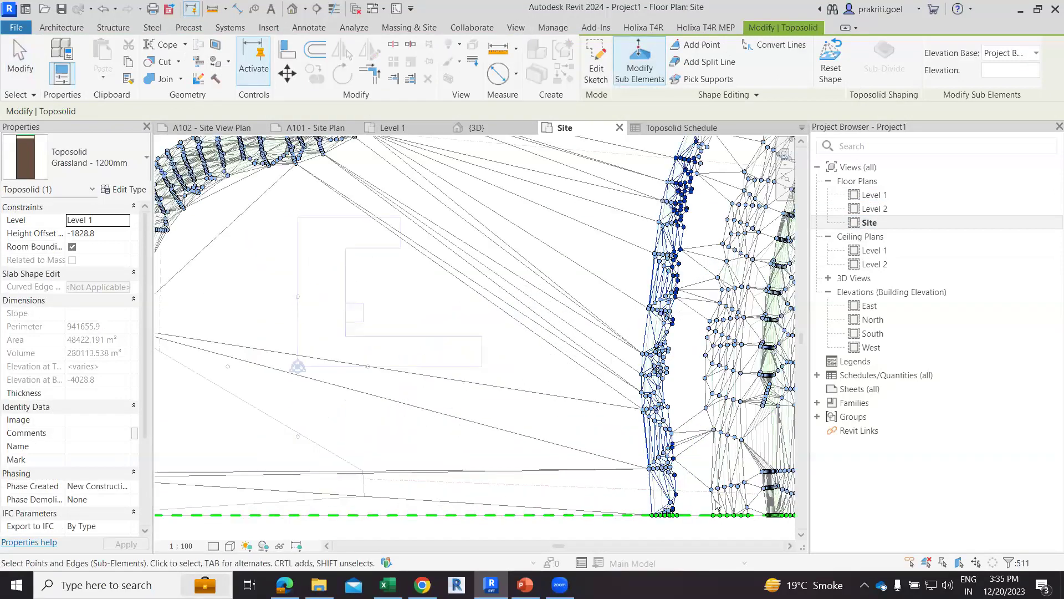
scroll(617, 424, "down", 1)
left_click_drag(599, 142, 719, 519)
left_click(996, 72)
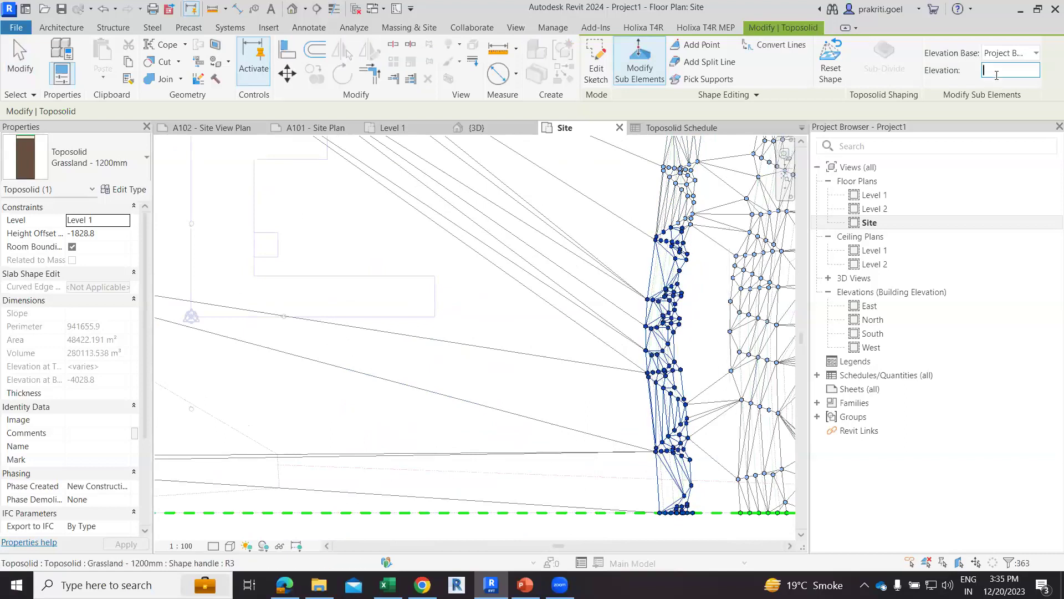
left_click(593, 218)
key("Return")
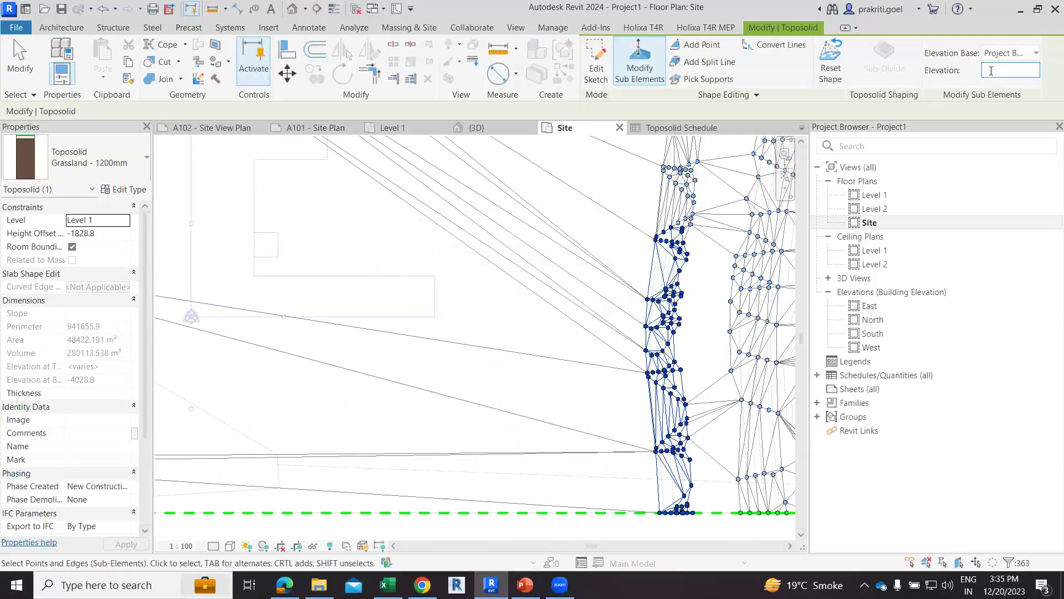
left_click(594, 200)
left_click(618, 302)
key("Escape")
key("Escape")
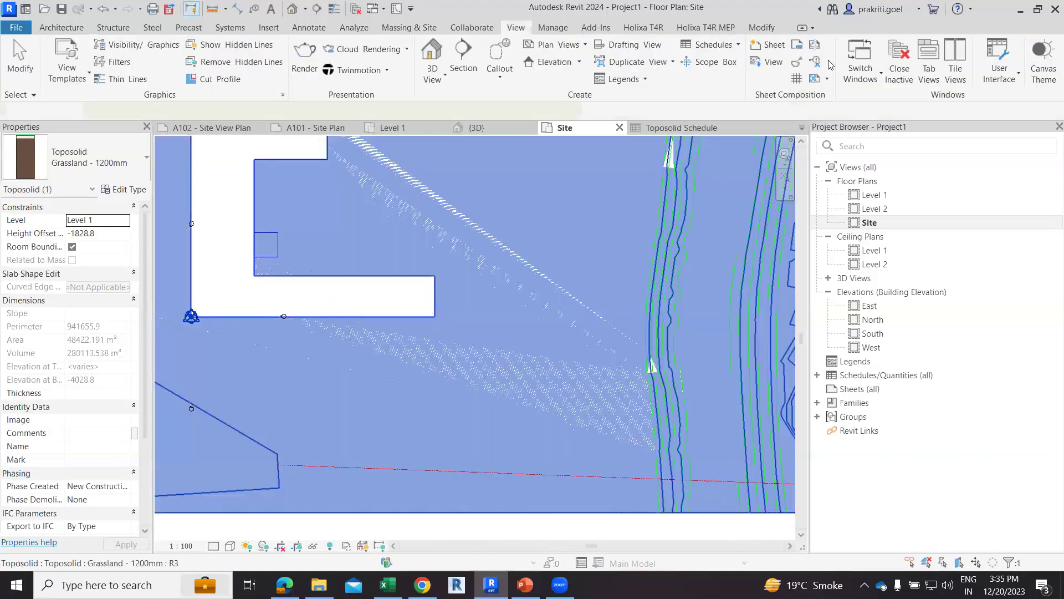
Examine the New Construction toposolid's sub-element points around the building cut and eastern contours in the 3D view.
left_click(641, 258)
scroll(642, 259, "down", 3)
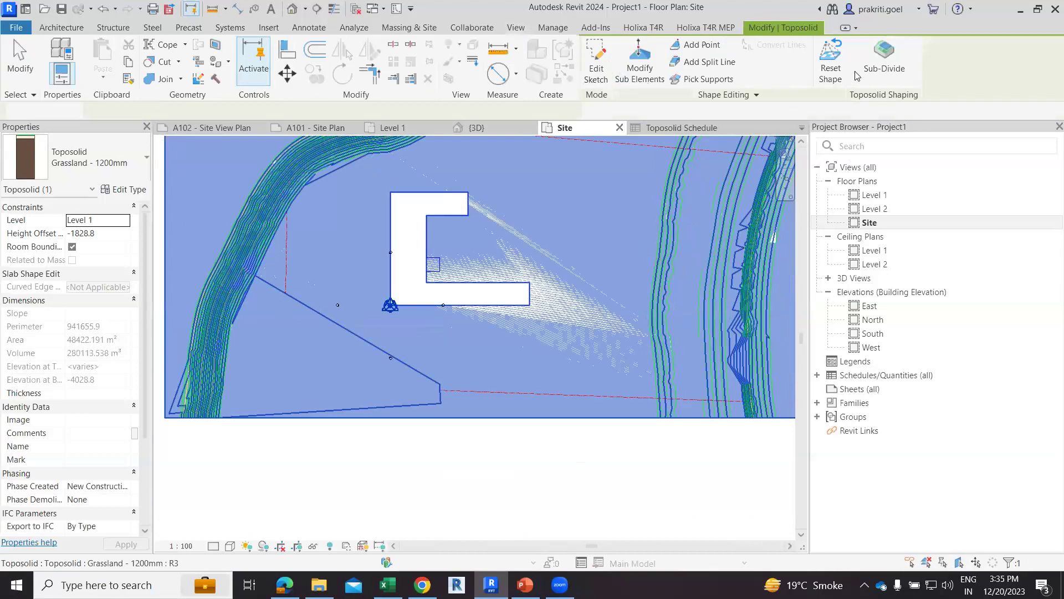
left_click(643, 65)
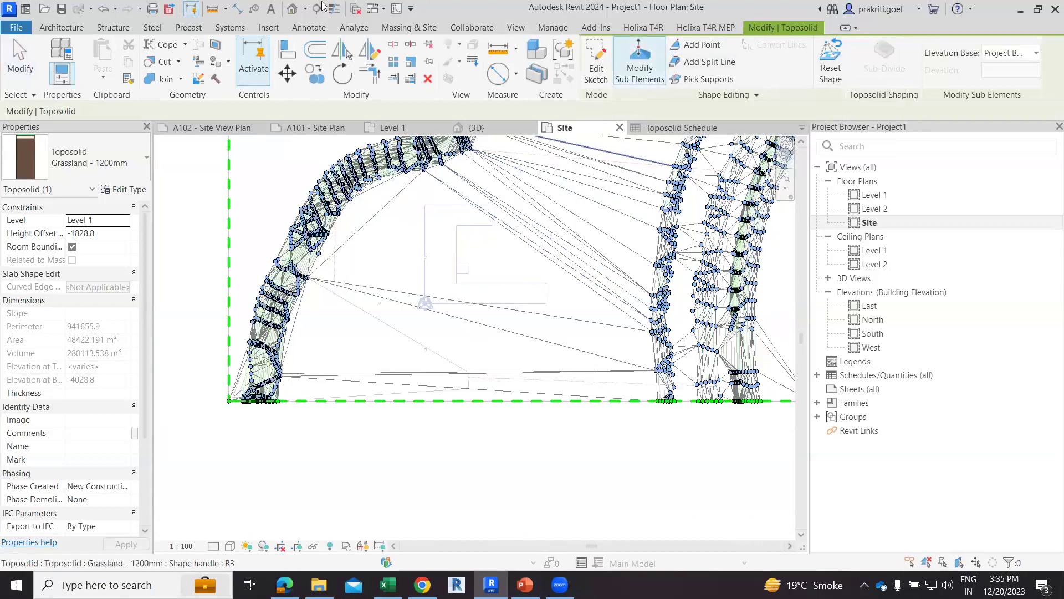
left_click(293, 9)
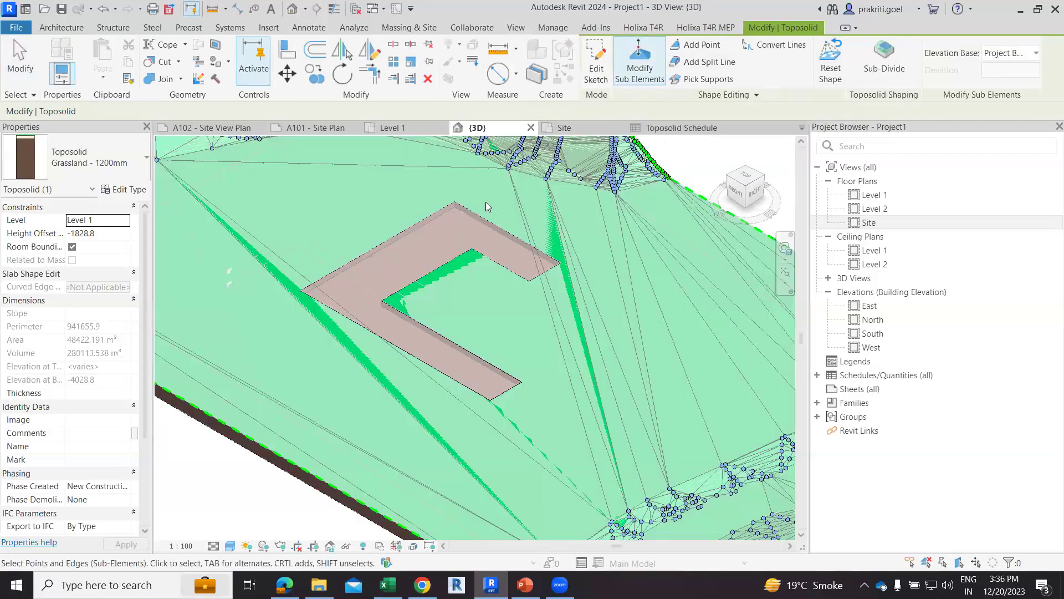
middle_click_drag(588, 488, 452, 367)
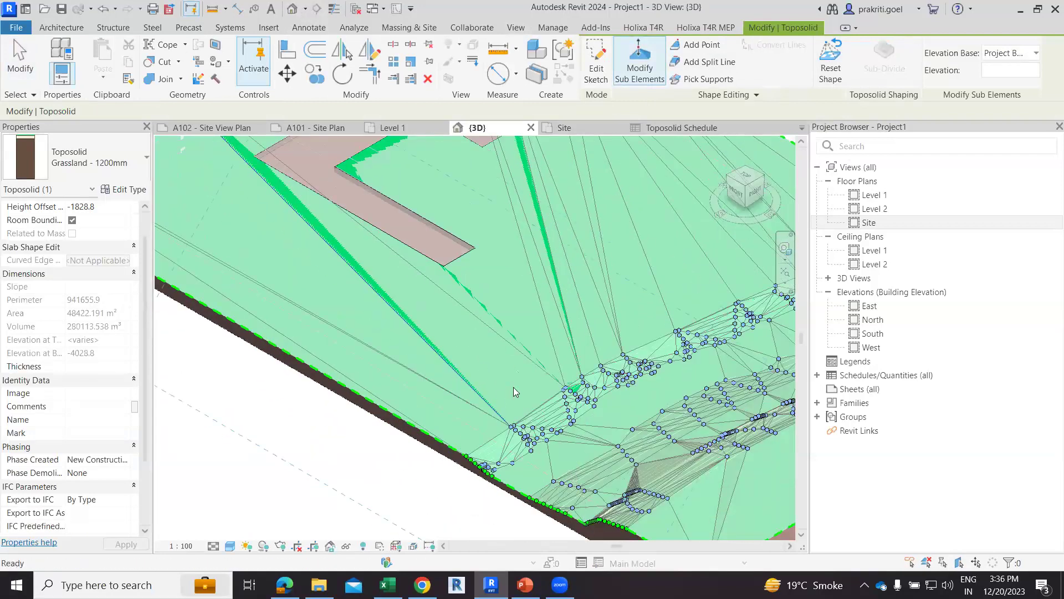
left_click(495, 385)
key("Escape")
key("Escape")
left_click(495, 385)
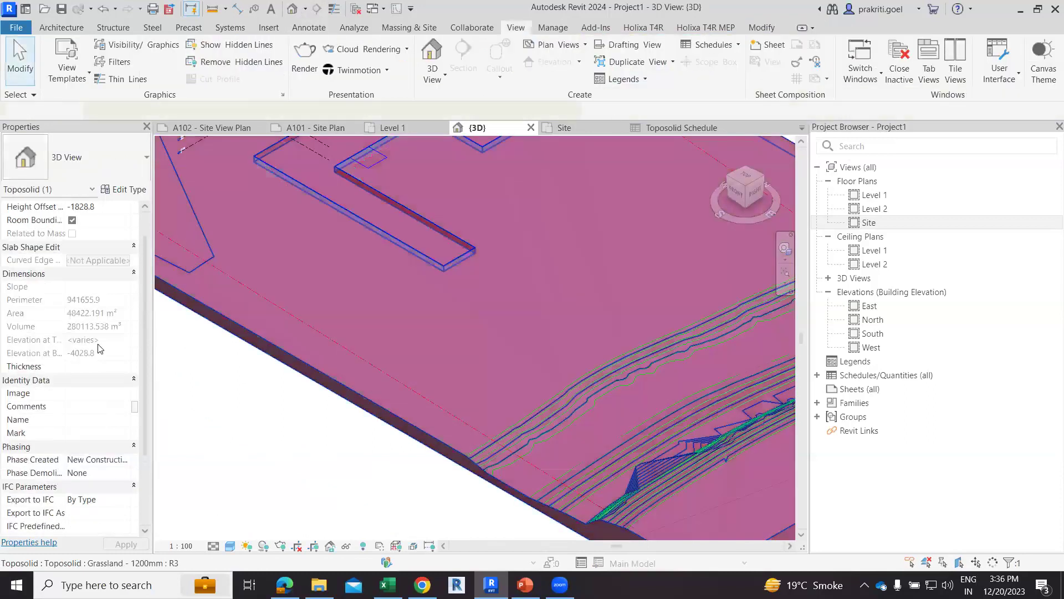
left_click(640, 69)
left_click(642, 71)
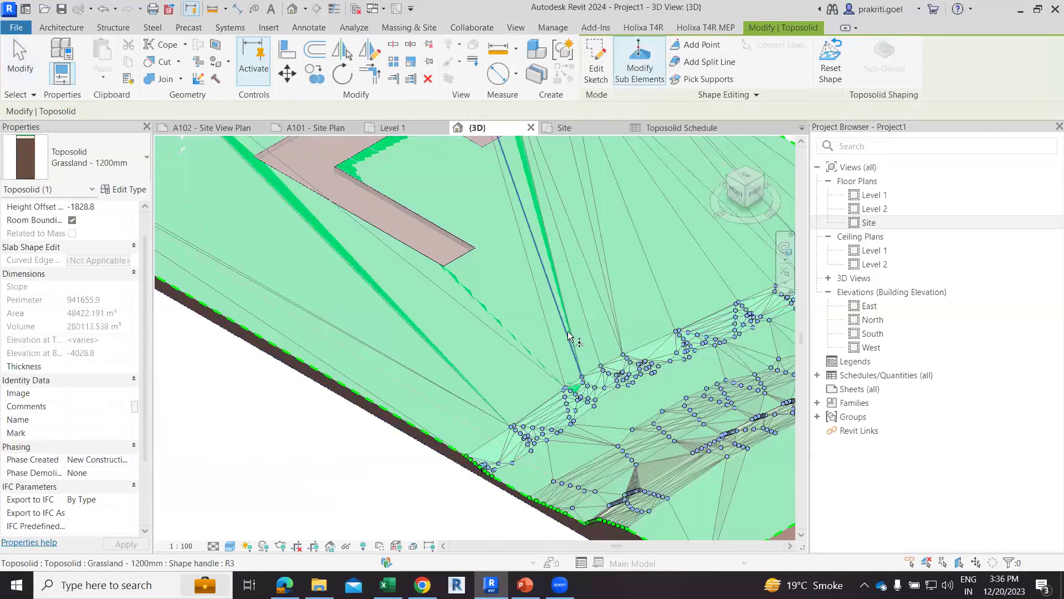
scroll(533, 337, "down", 6)
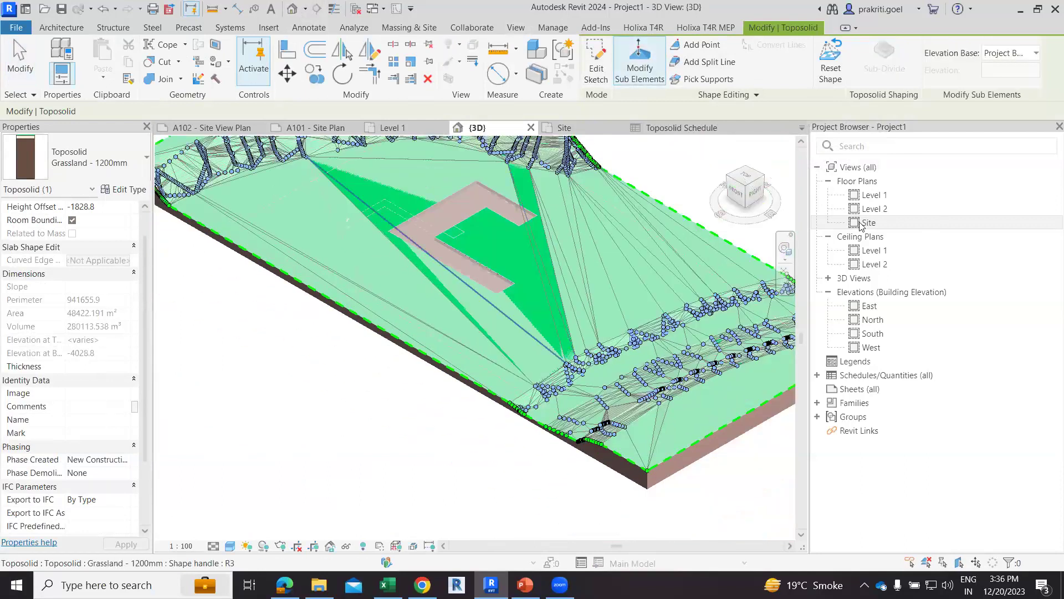
Return to the Site floor plan and show the New Construction toposolid's editable points.
double_click(868, 222)
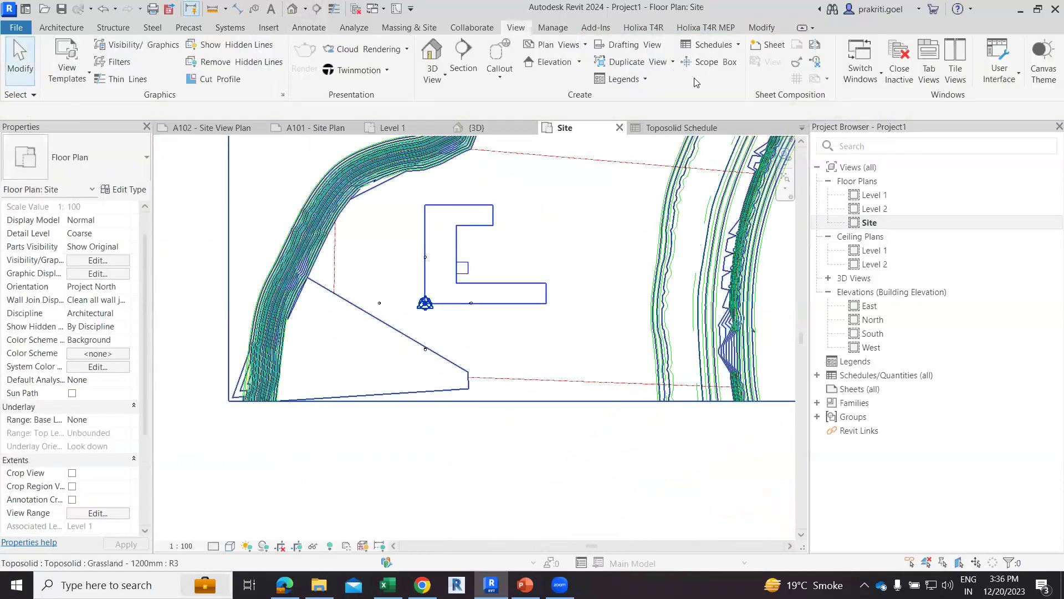
left_click(683, 261)
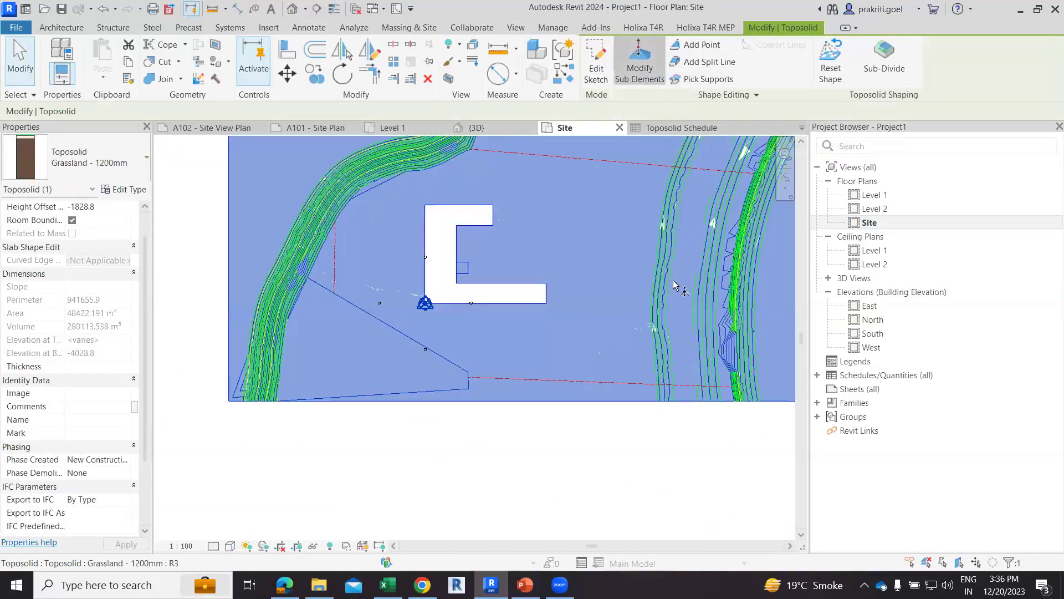
scroll(671, 284, "down", 2)
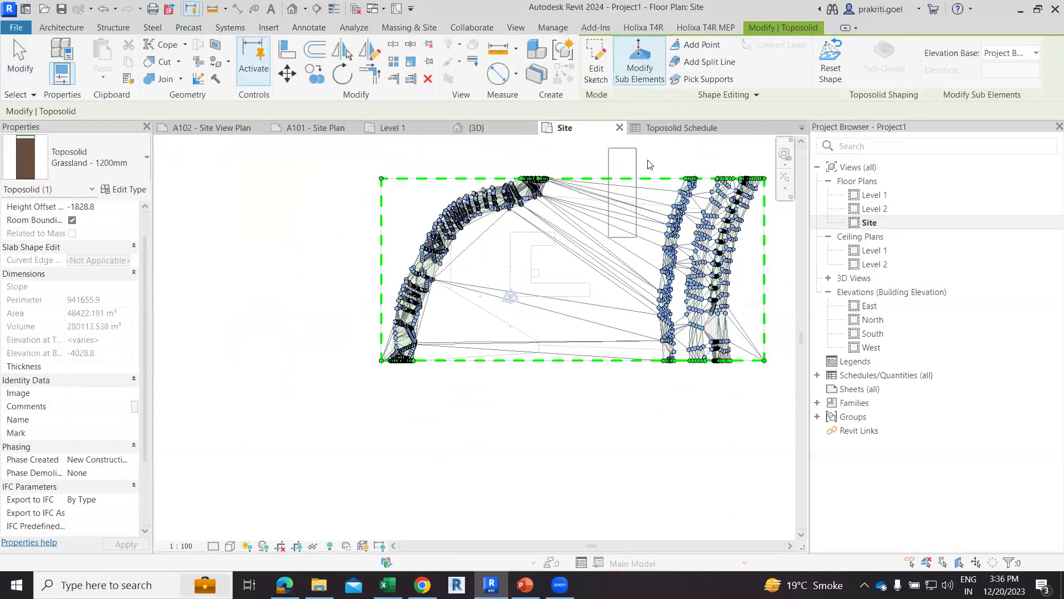
left_click_drag(603, 296, 692, 378)
scroll(692, 377, "up", 2)
left_click(1023, 53)
left_click(1024, 84)
left_click(1025, 71)
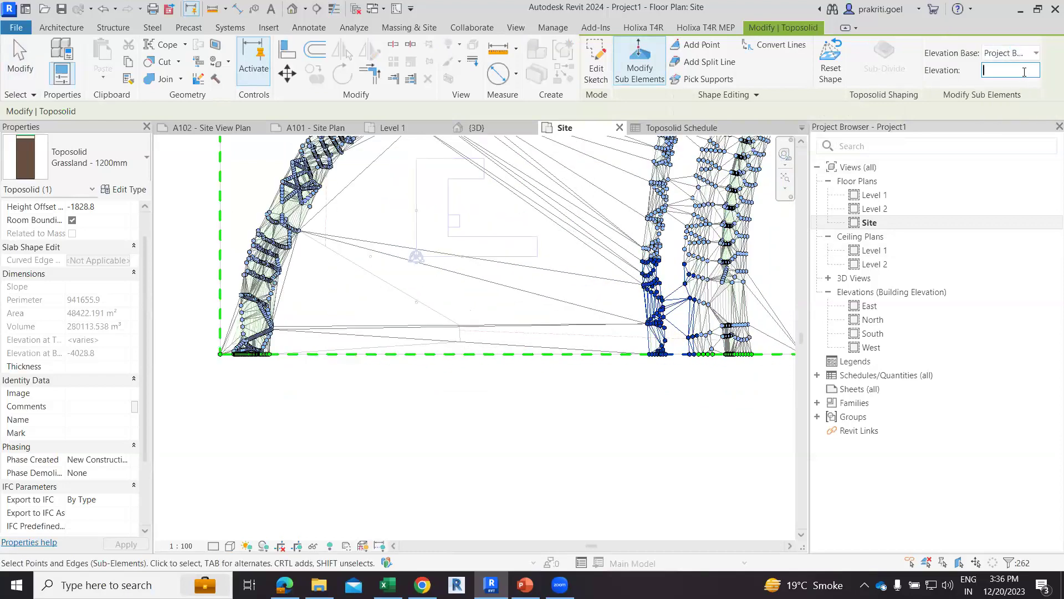
left_click(762, 285)
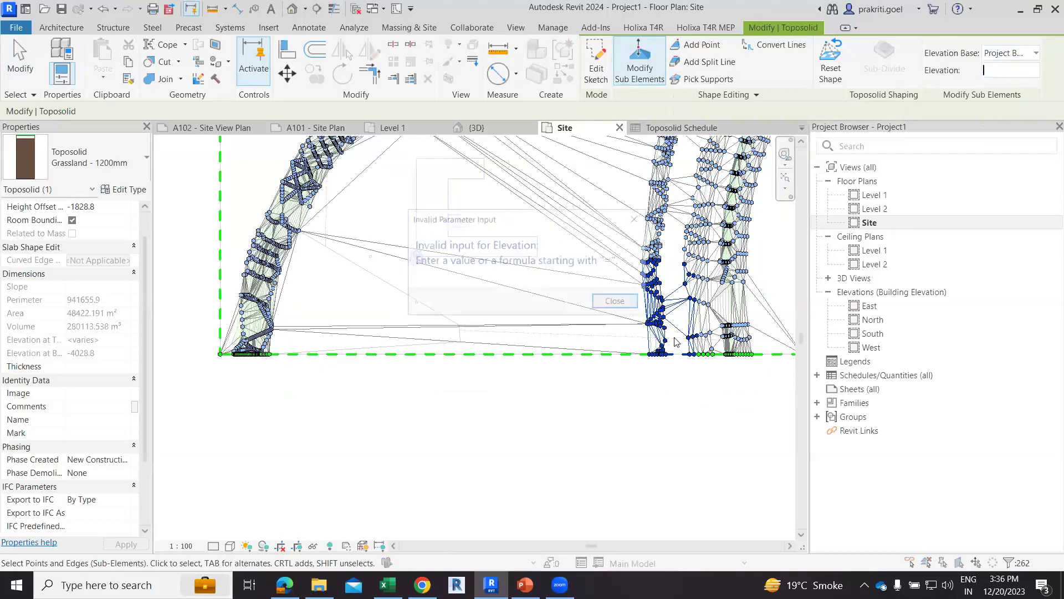
left_click(616, 303)
scroll(660, 308, "up", 1)
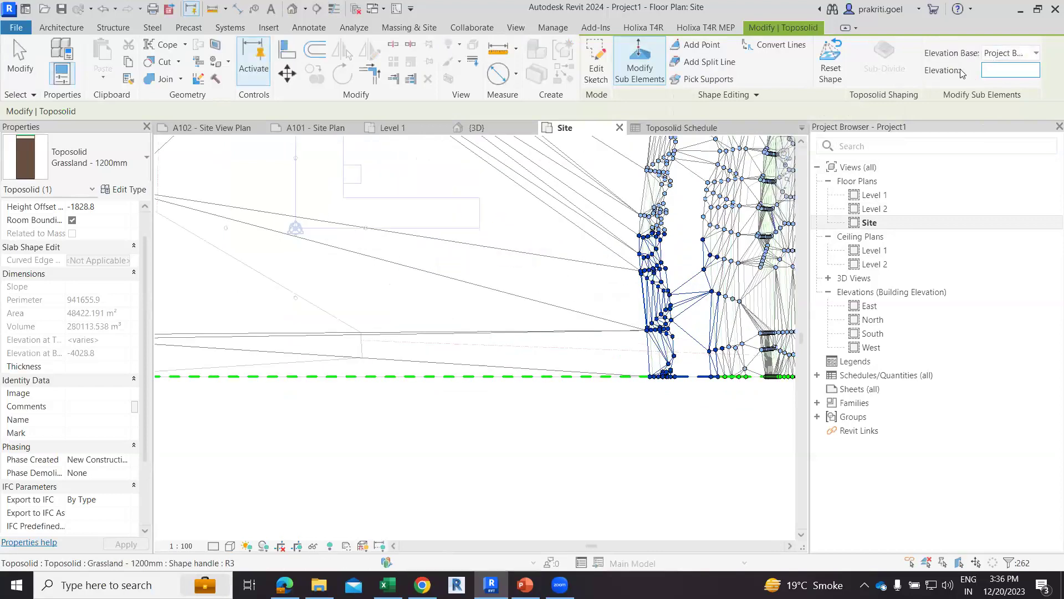
scroll(640, 324, "up", 2)
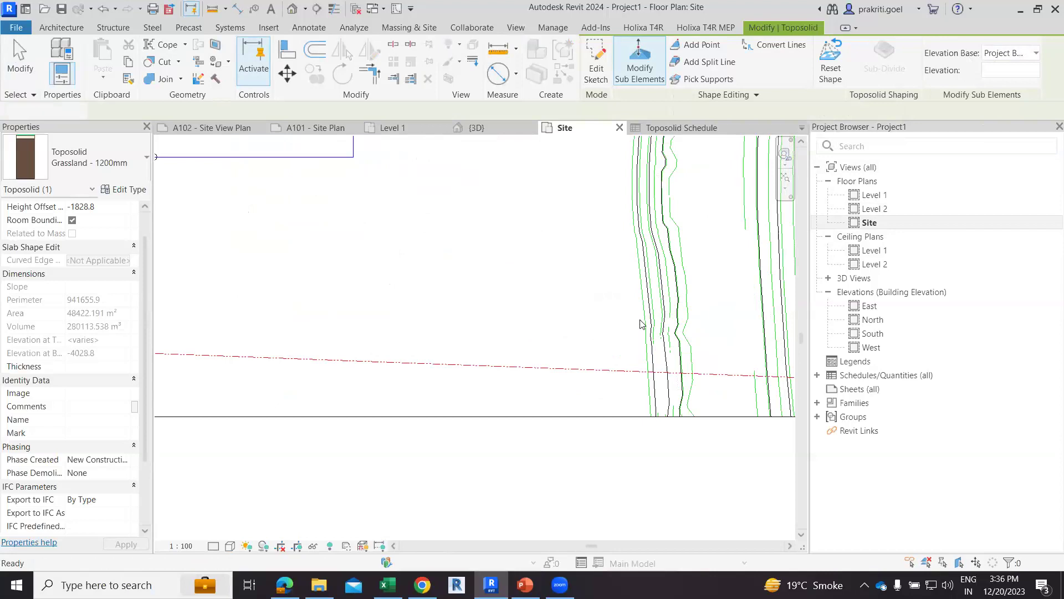
key("Escape")
Set the toposolid points at the southern end of the contour band just east of the building to an elevation of 1m.
left_click(640, 324)
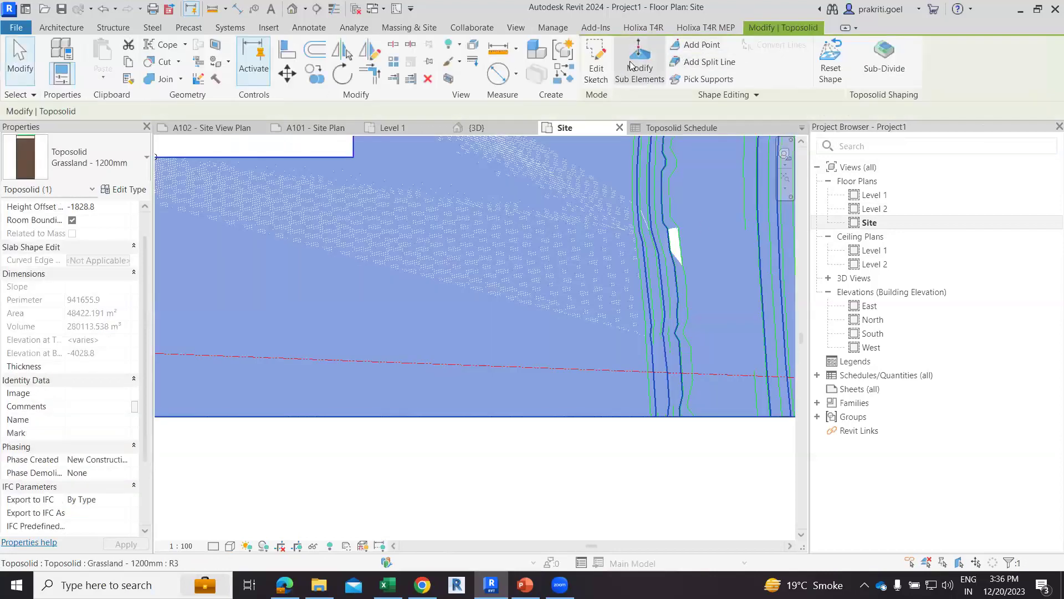
left_click(631, 67)
left_click_drag(610, 280, 720, 443)
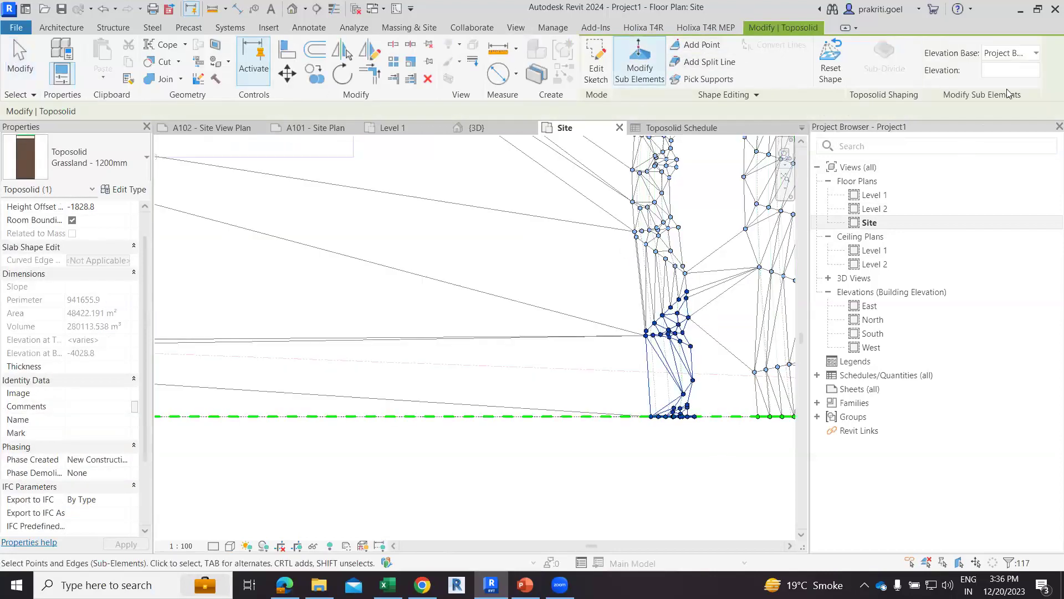
type("0")
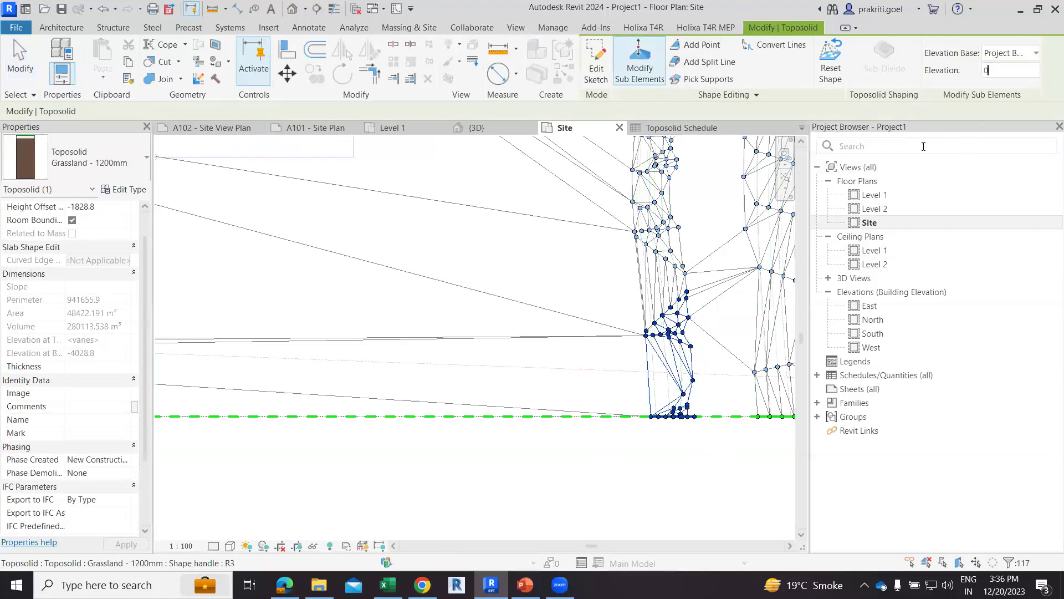
double_click(1004, 71)
type("1m")
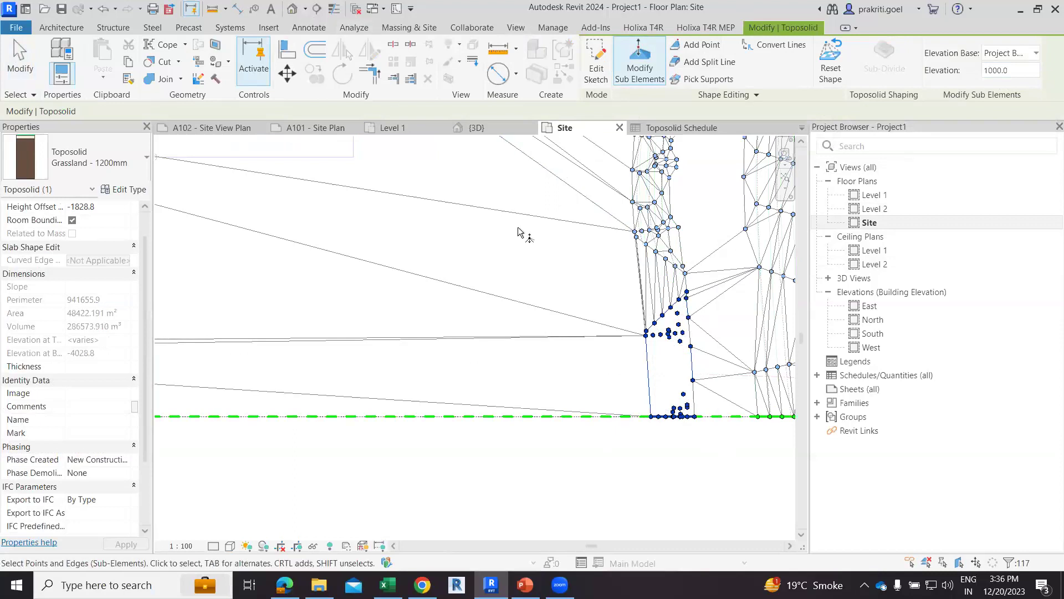
Set the next group of points farther north on the same contour band to an elevation of 1m and finish editing.
scroll(564, 302, "up", 4, "ctrl")
left_click_drag(560, 298, 721, 444)
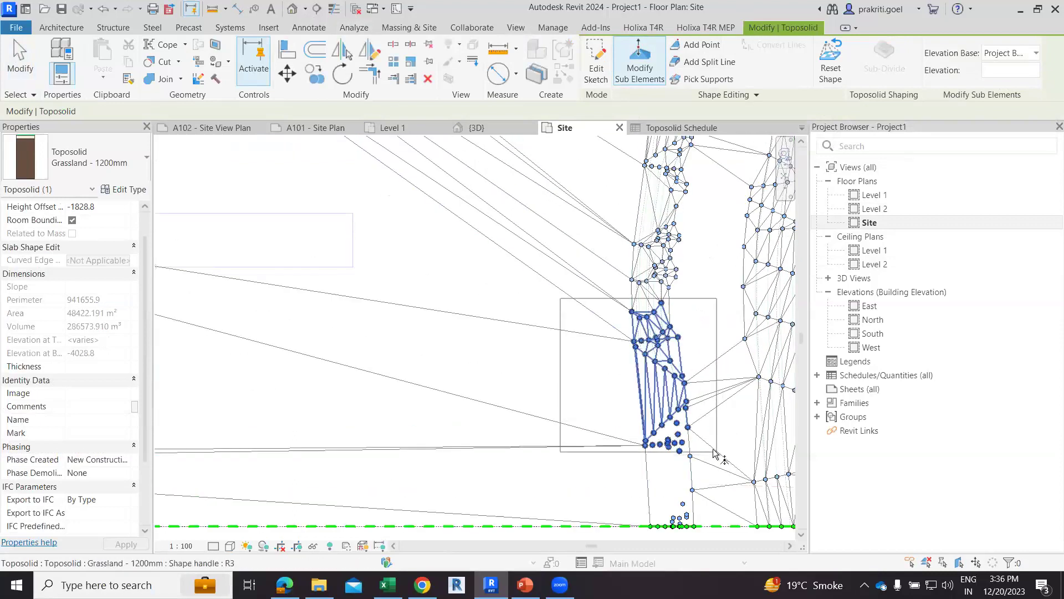
left_click(1015, 70)
type("1m")
key("Return")
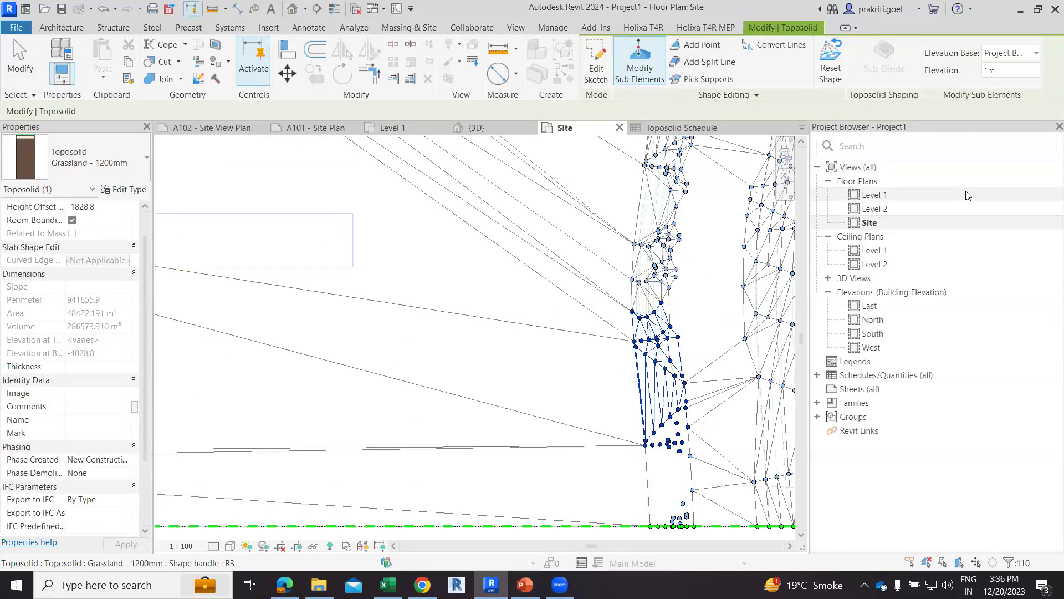
left_click(967, 195)
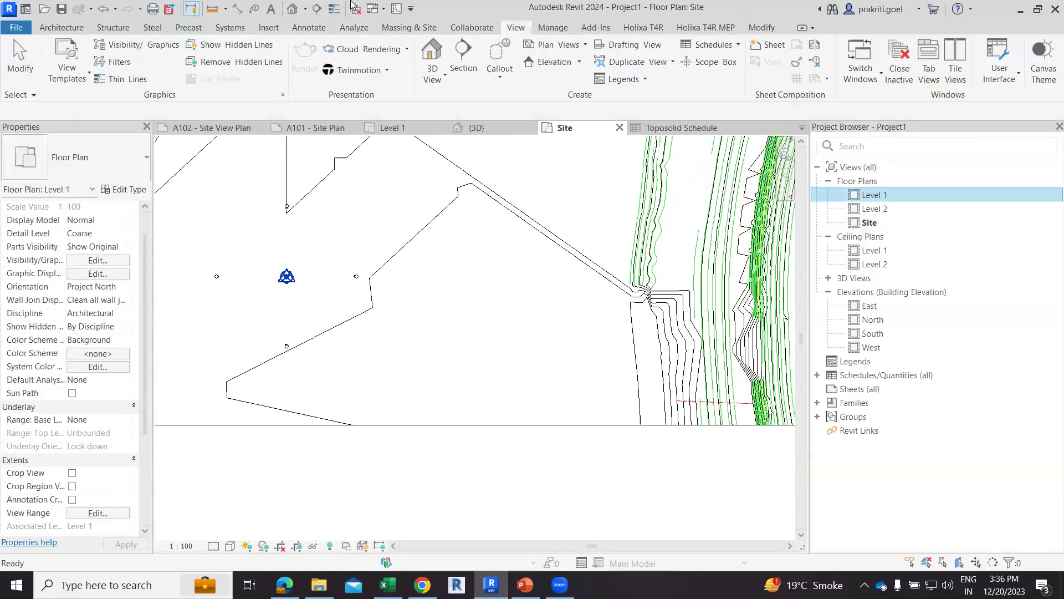
Check the reshaped terrain in the 3D view and the Cut and Fill cells in the Toposolid Schedule.
left_click(292, 8)
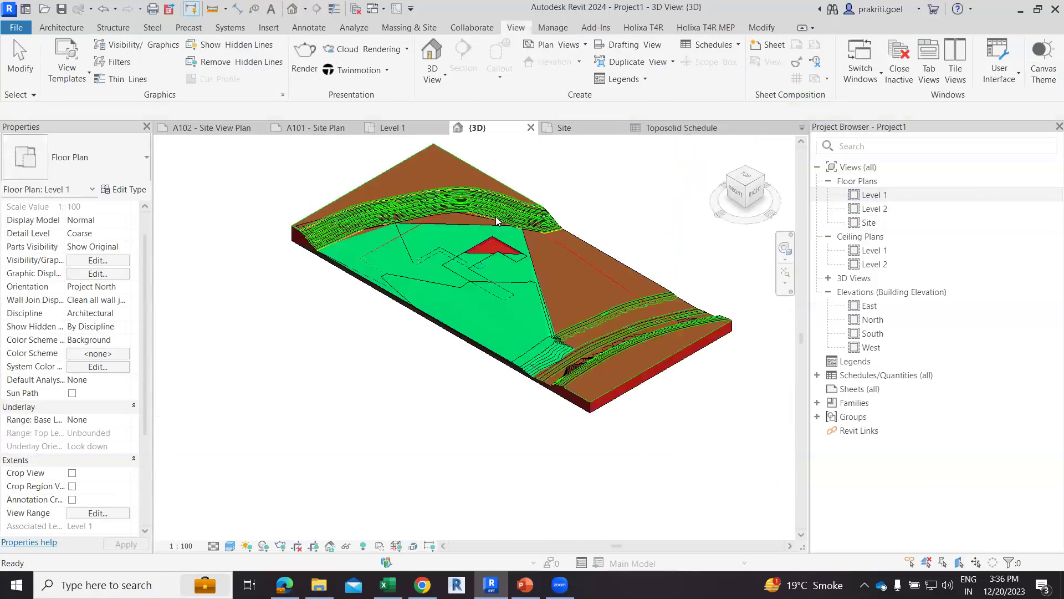
left_click(699, 132)
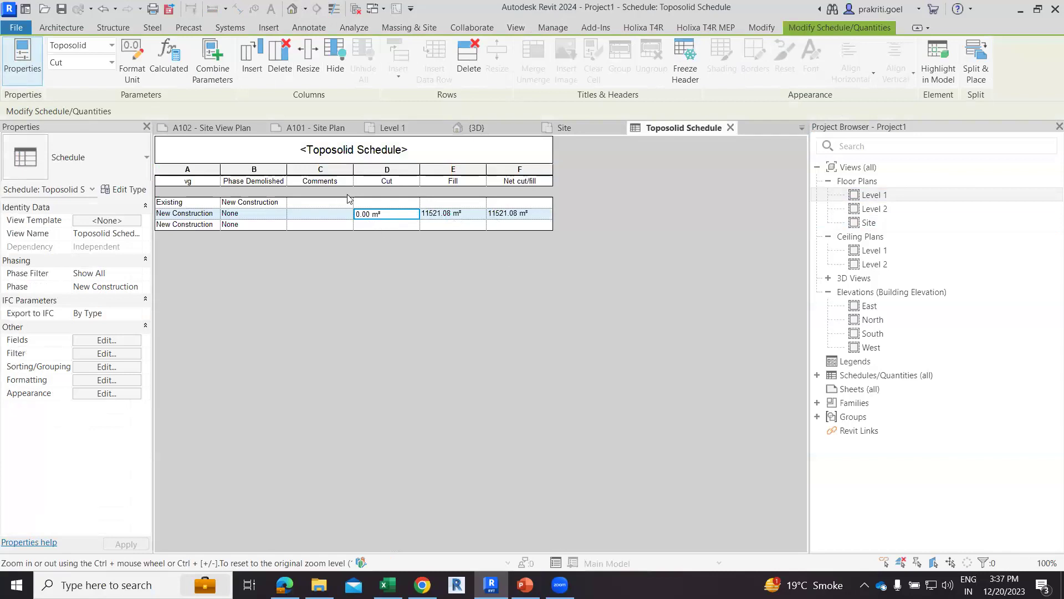
left_click(397, 205)
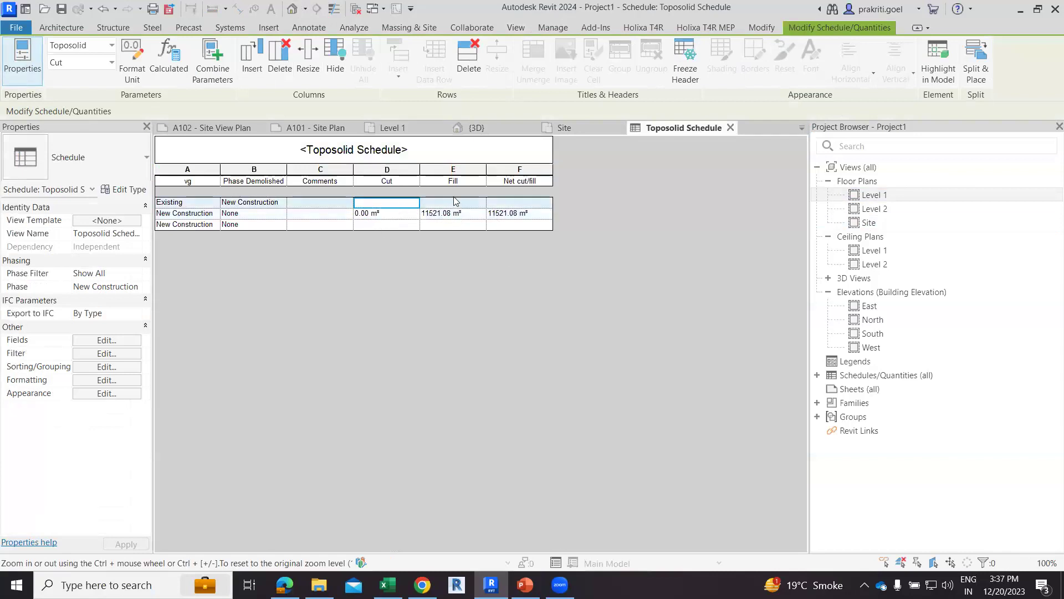
left_click(455, 203)
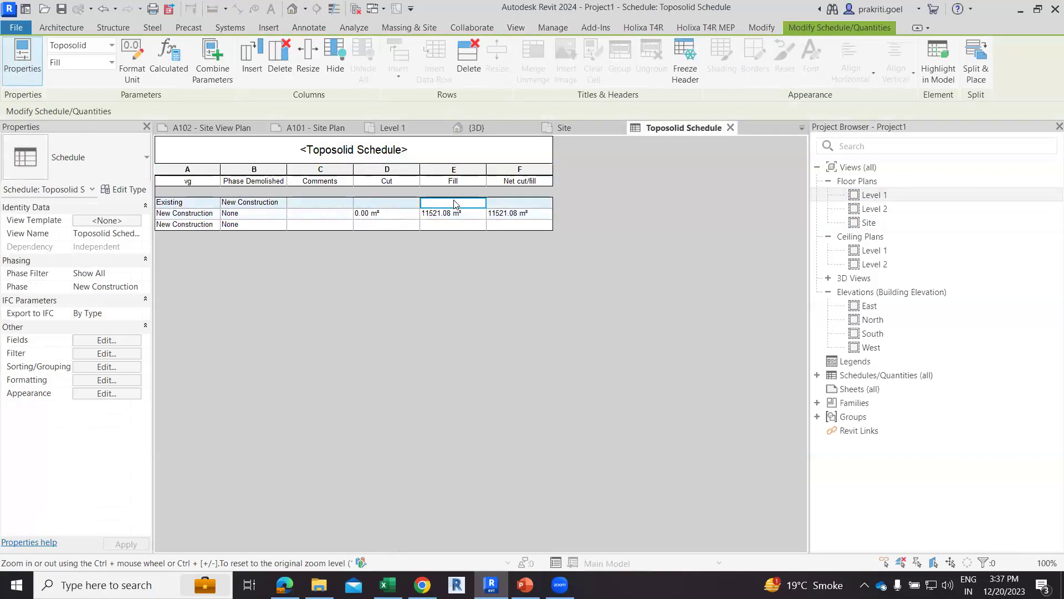
Compare the Toposolid Schedule's Cut and Fill values with the graded toposolid's cut and fill properties in the Site floor plan.
left_click(383, 215)
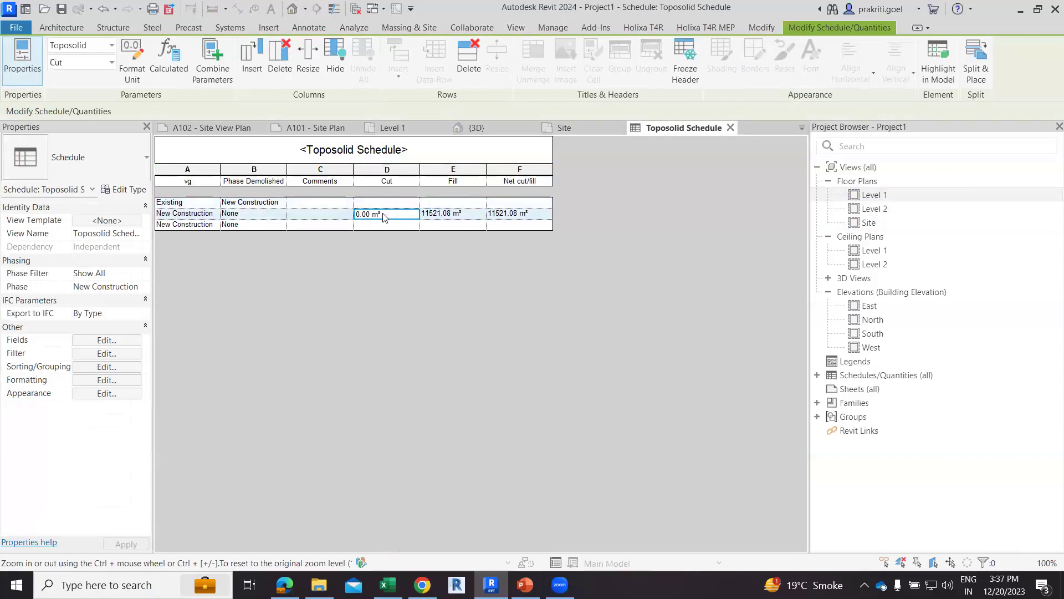
left_click(475, 214)
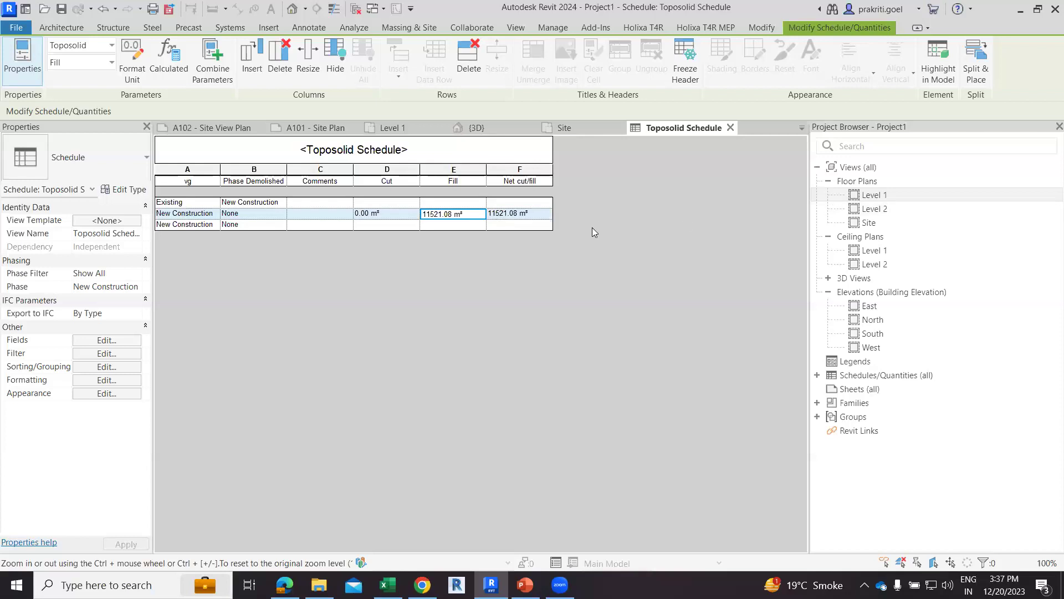
double_click(869, 222)
left_click(471, 358)
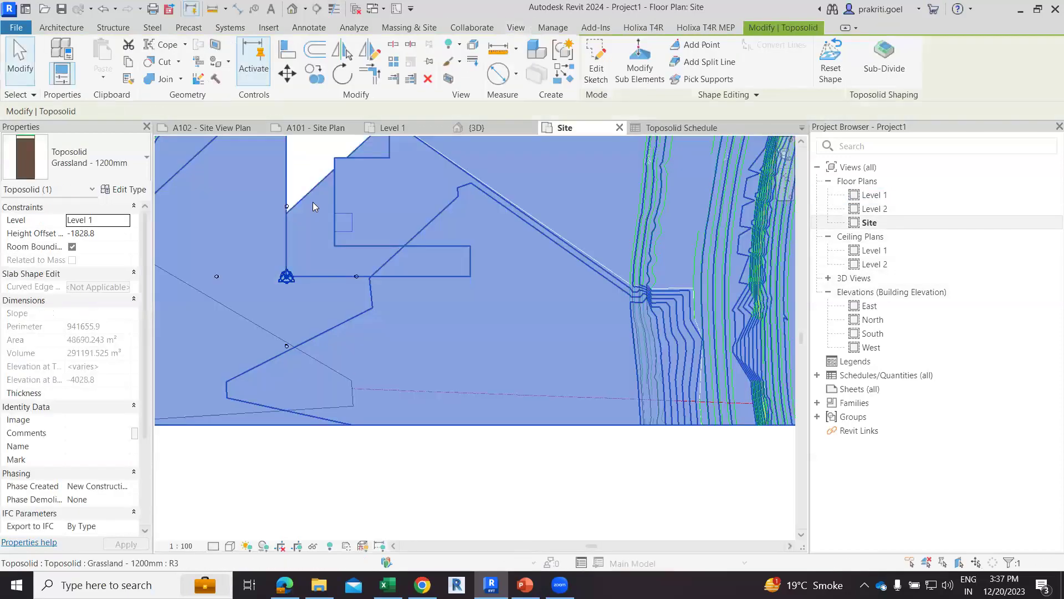
scroll(48, 495, "down", 3)
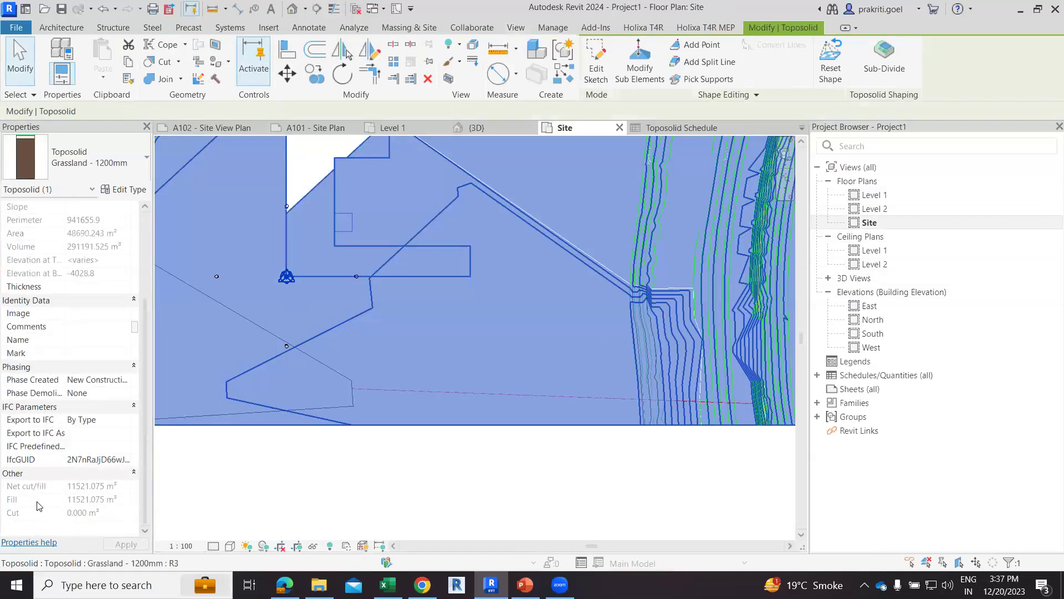
left_click(92, 513)
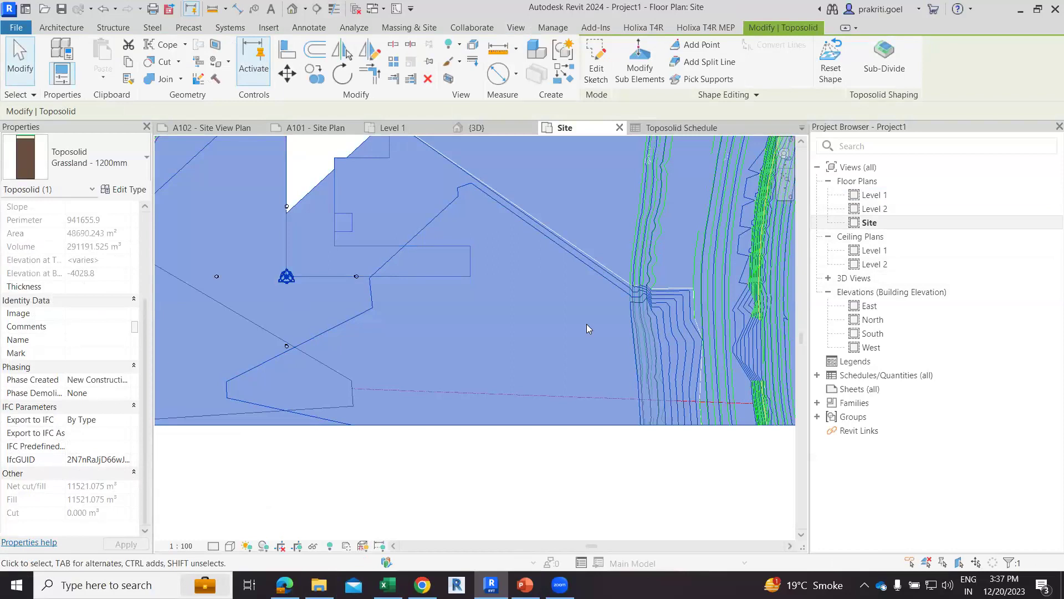
Inspect the building-footprint toposolid's properties in the Site floor plan and clear the selection.
scroll(529, 397, "down", 3)
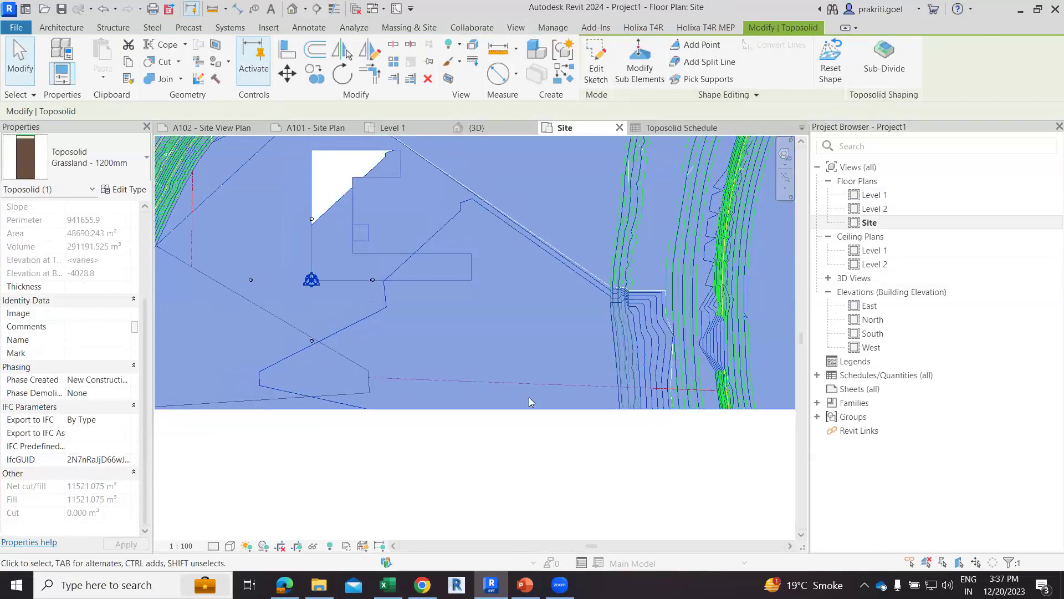
scroll(403, 239, "up", 4)
key("Escape")
left_click(404, 239)
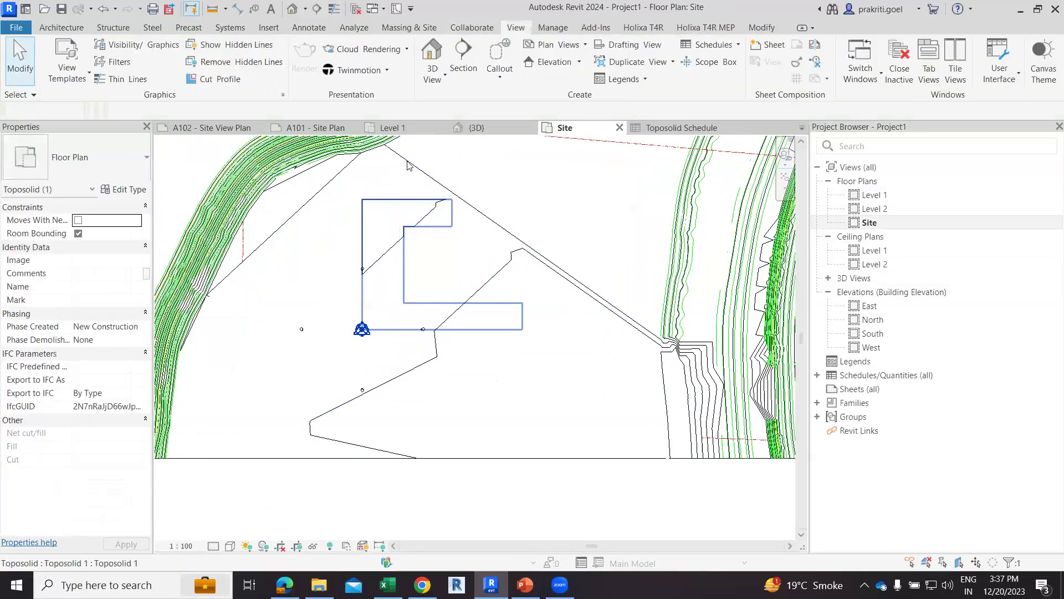
key("Escape")
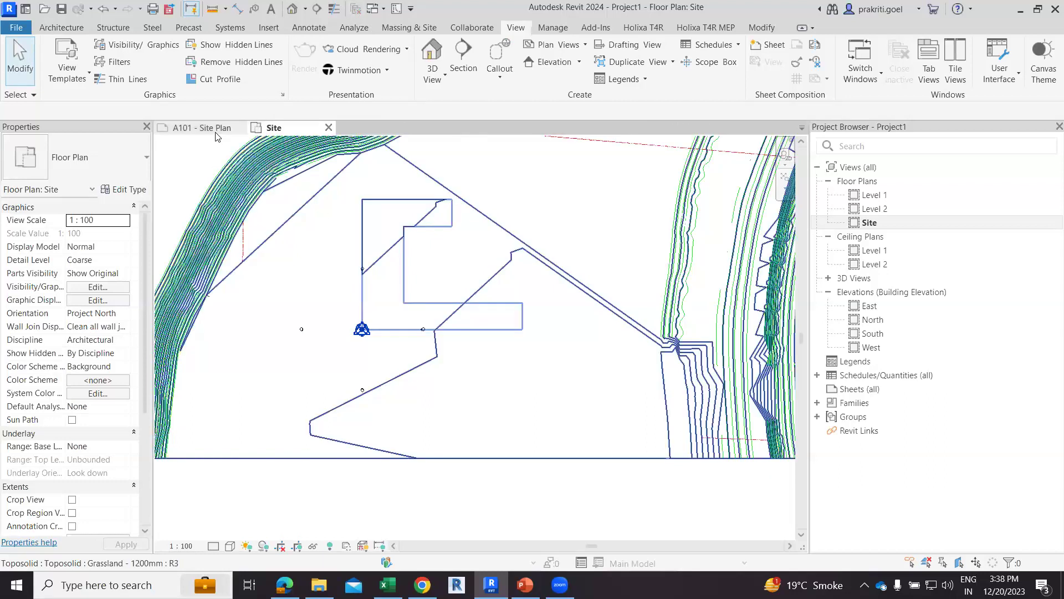
Switch to the Site Plan.rvt project and examine the towers, water fountain and landscaping in its 3D view.
left_click(213, 129)
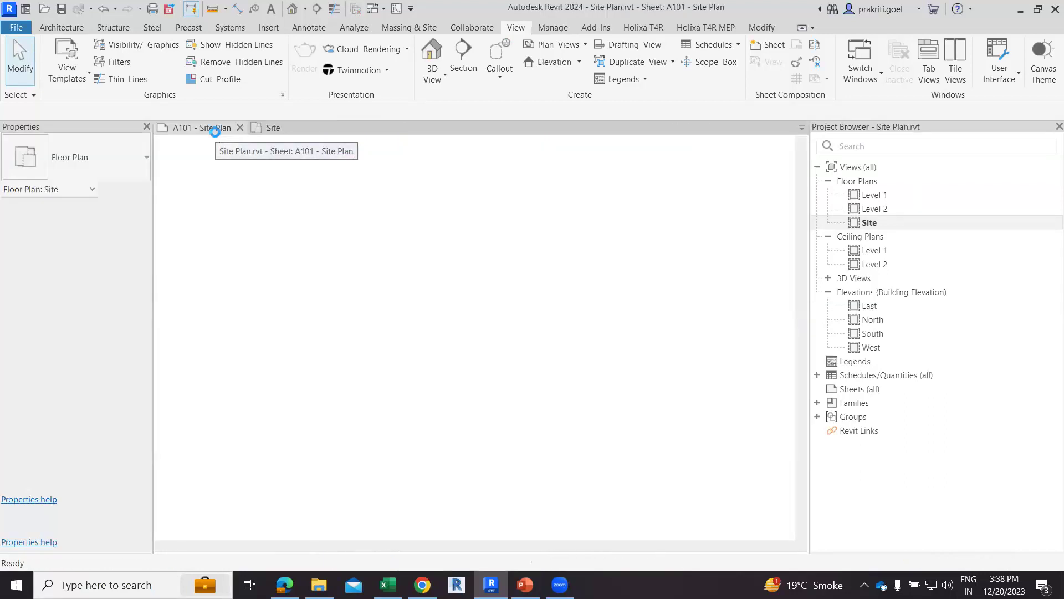
left_click(292, 8)
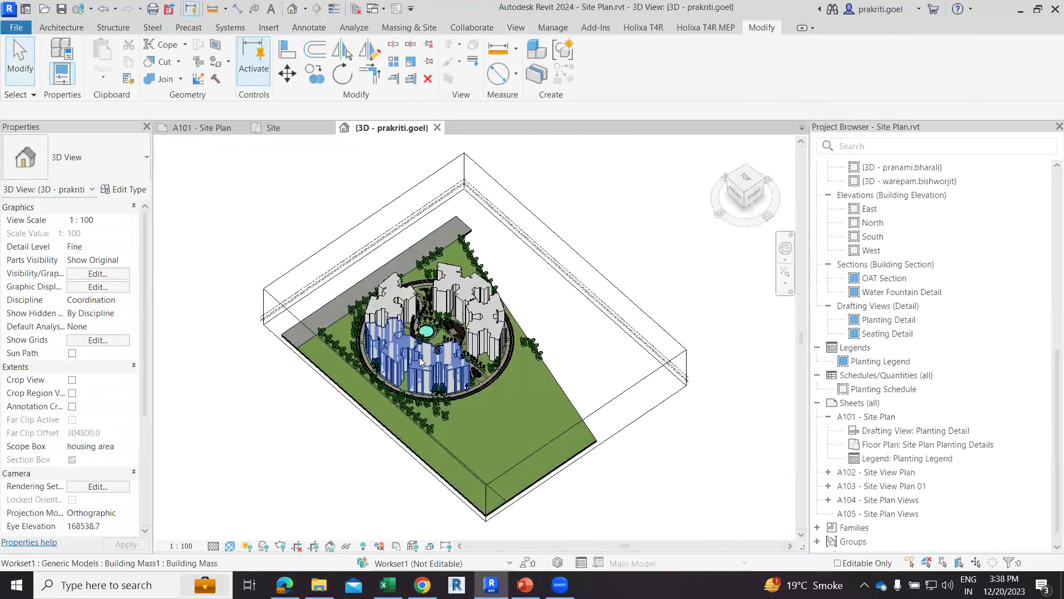
scroll(438, 357, "up", 2)
scroll(464, 283, "up", 3)
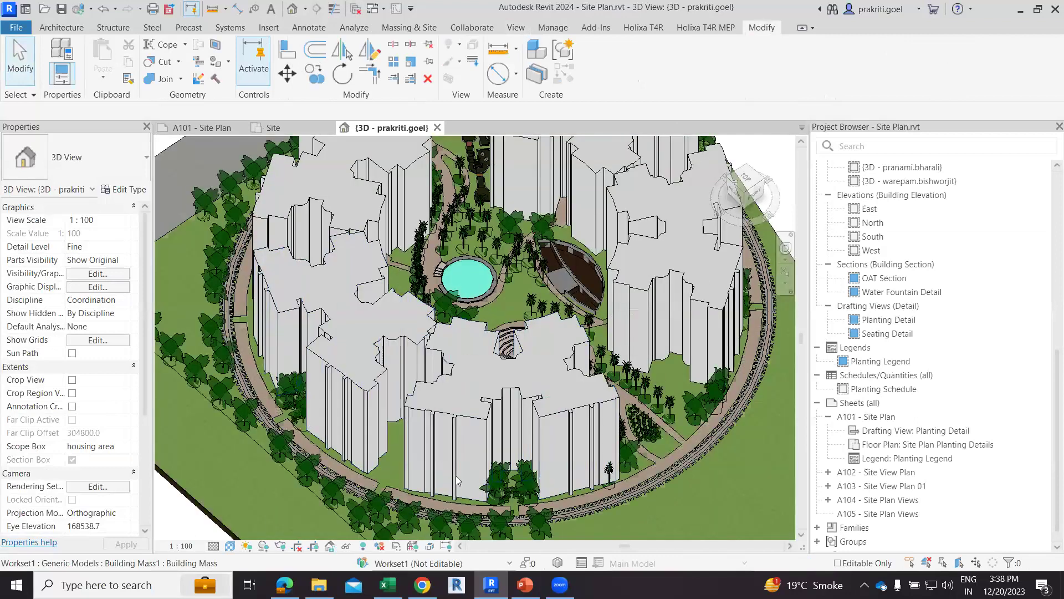
scroll(424, 332, "up", 3)
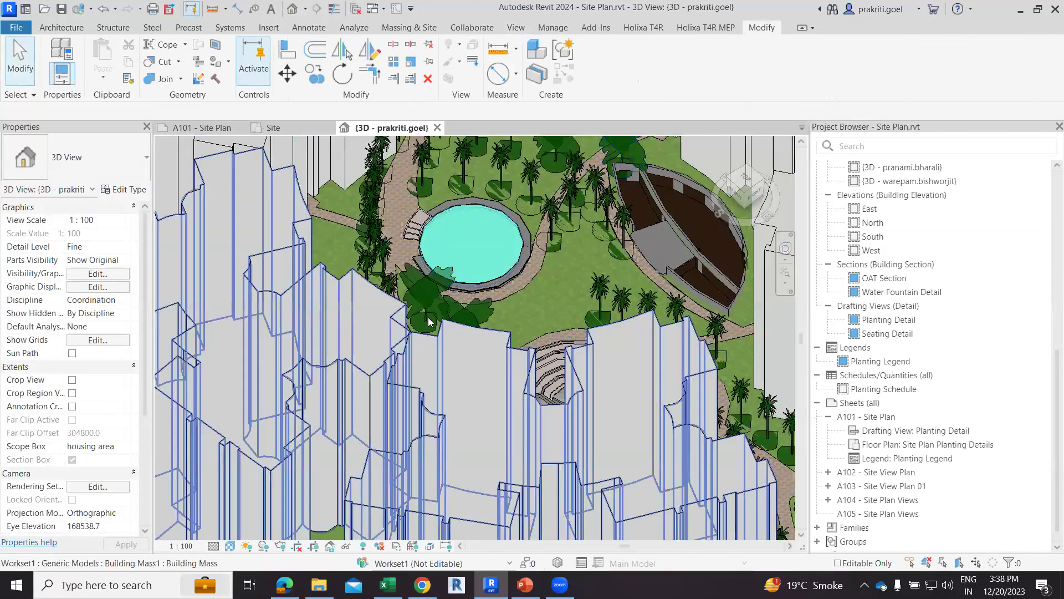
scroll(427, 317, "down", 3)
scroll(428, 321, "up", 3)
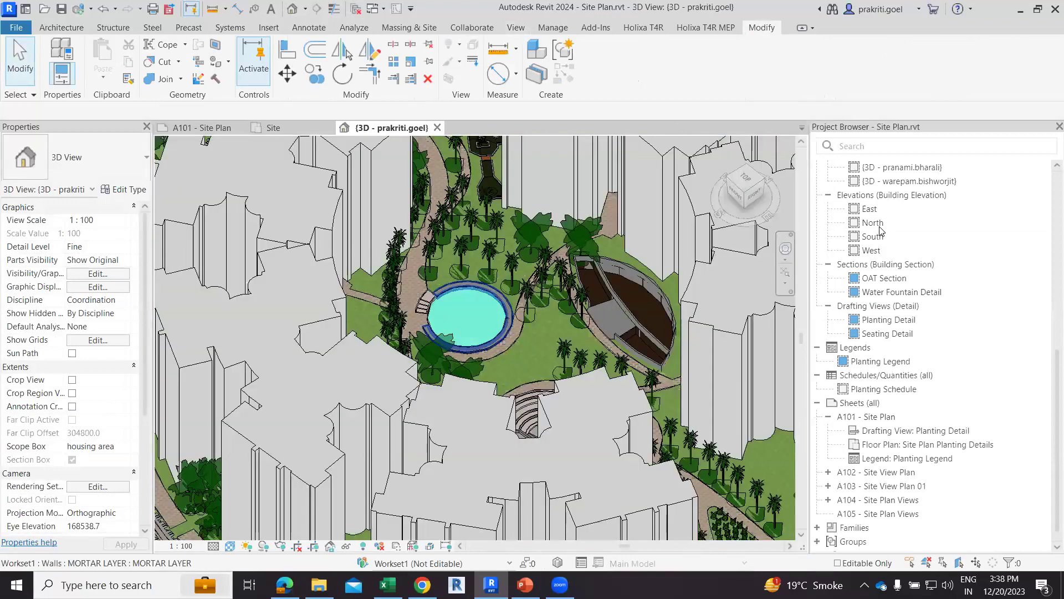
Look through the North elevation and the OAT Level and Site Plan (WD) floor plans.
double_click(873, 223)
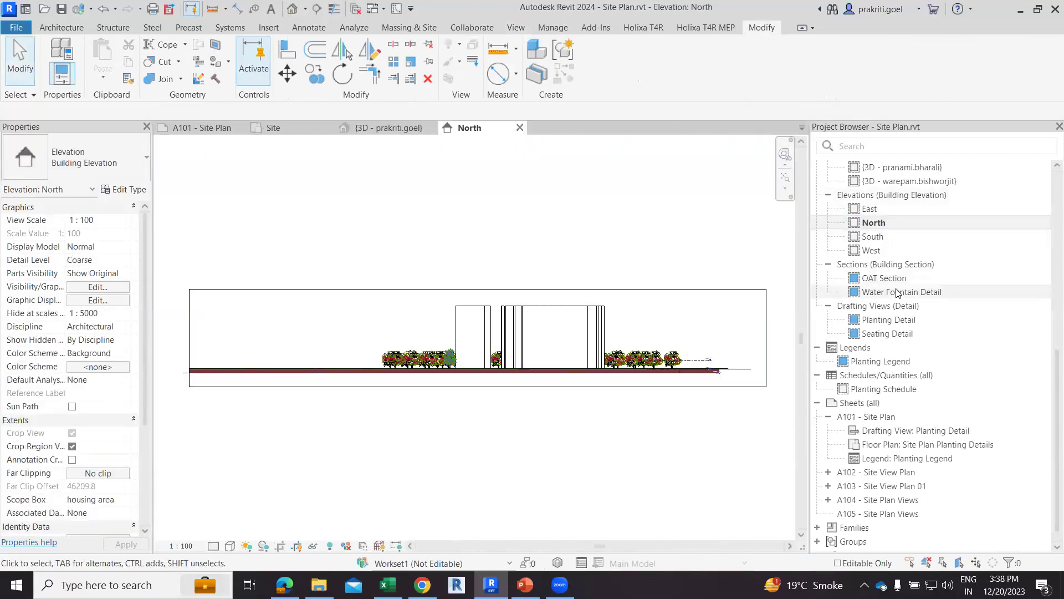
scroll(909, 233, "up", 9)
double_click(882, 250)
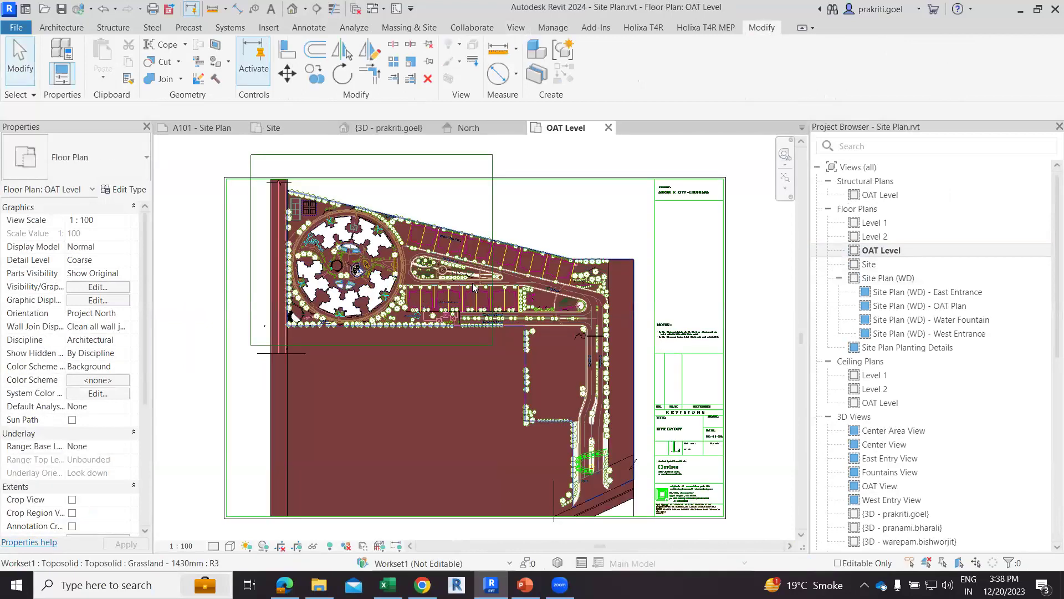
left_click(868, 265)
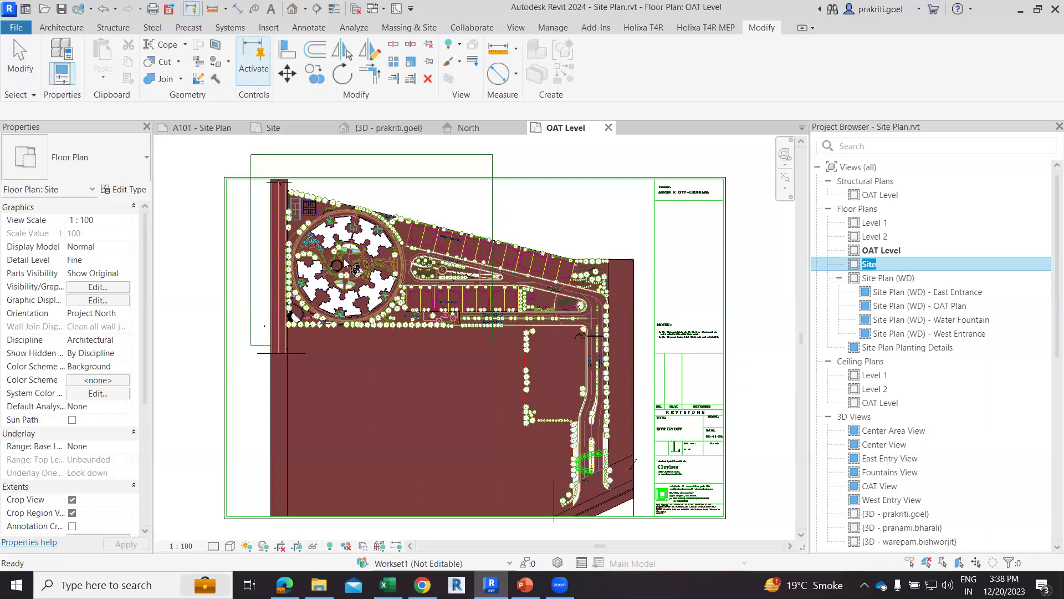
left_click(895, 266)
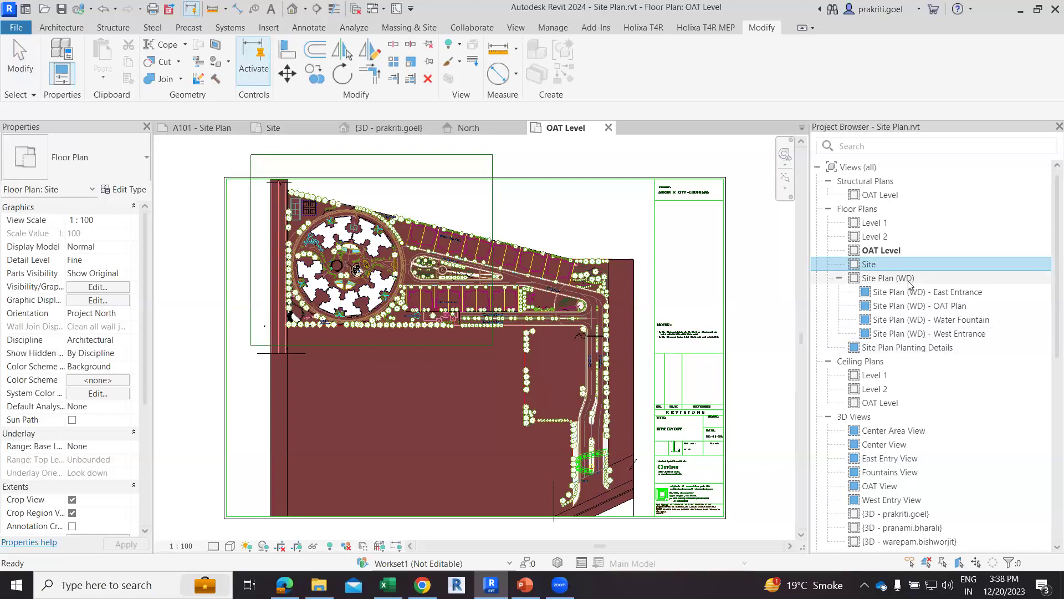
double_click(908, 277)
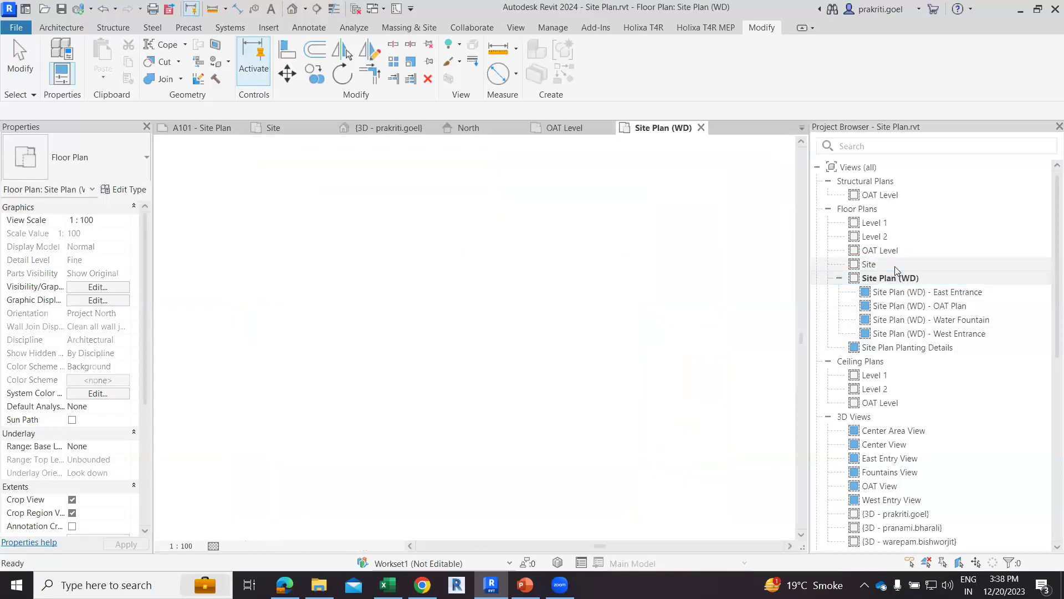
left_click(894, 265)
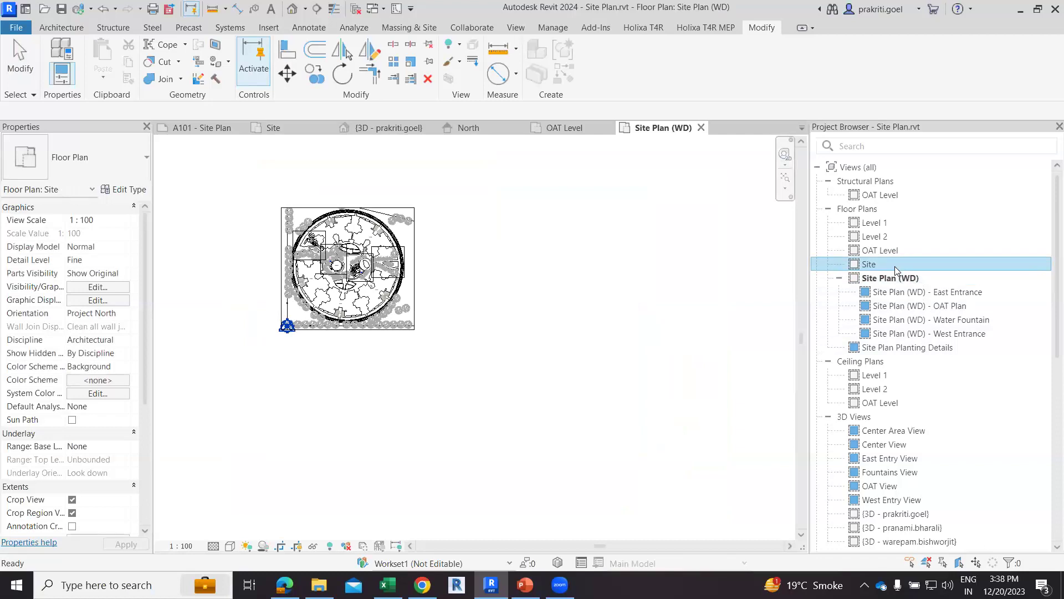
Examine the pathways around the water fountain and OAT in the Site Plan Planting Details view.
double_click(902, 348)
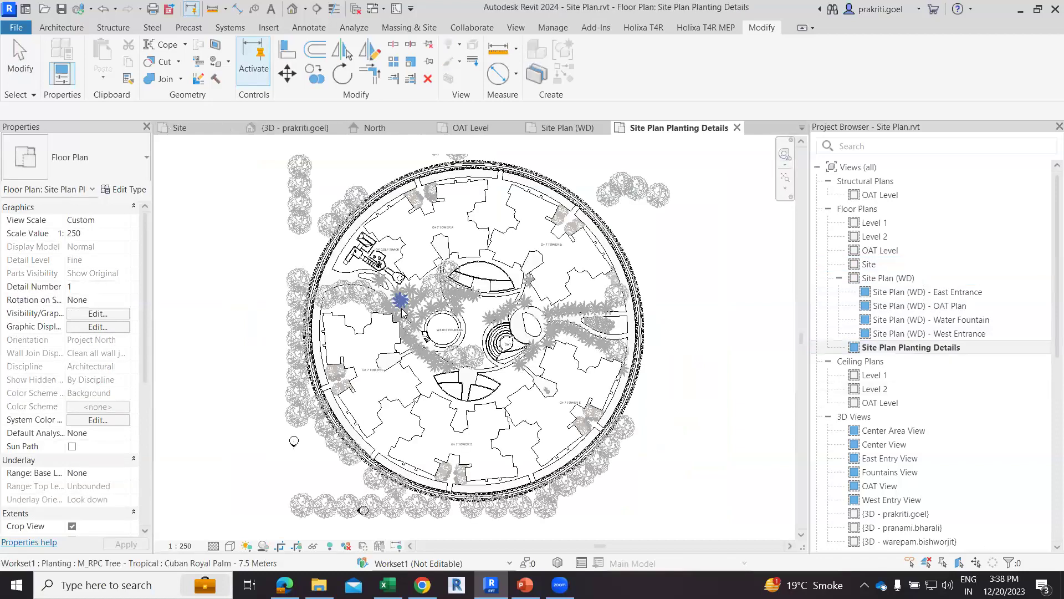
scroll(403, 313, "up", 3)
middle_click_drag(765, 333, 607, 301)
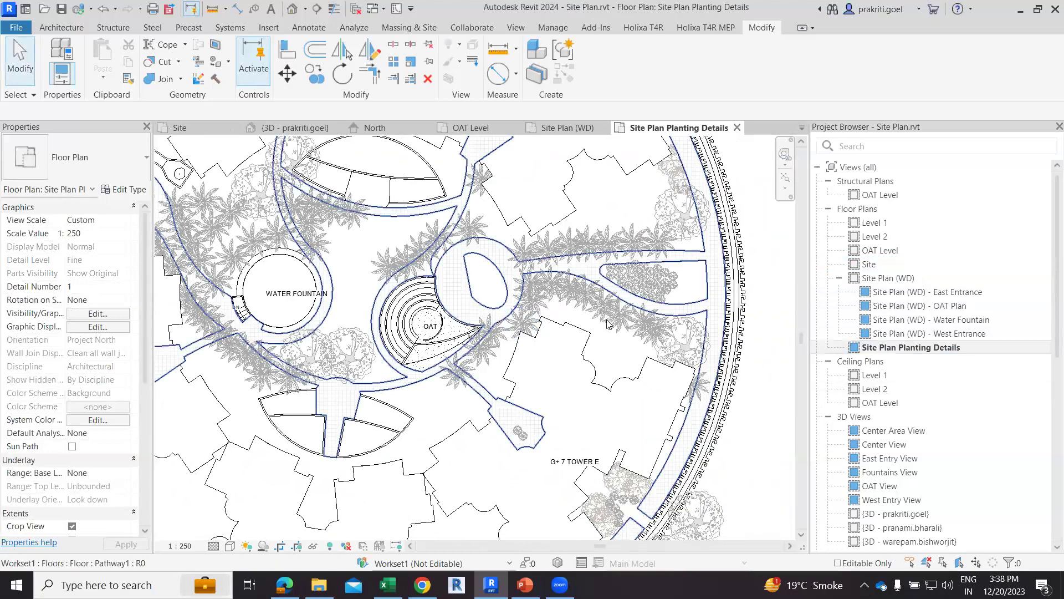
scroll(531, 334, "down", 3)
scroll(468, 382, "up", 3)
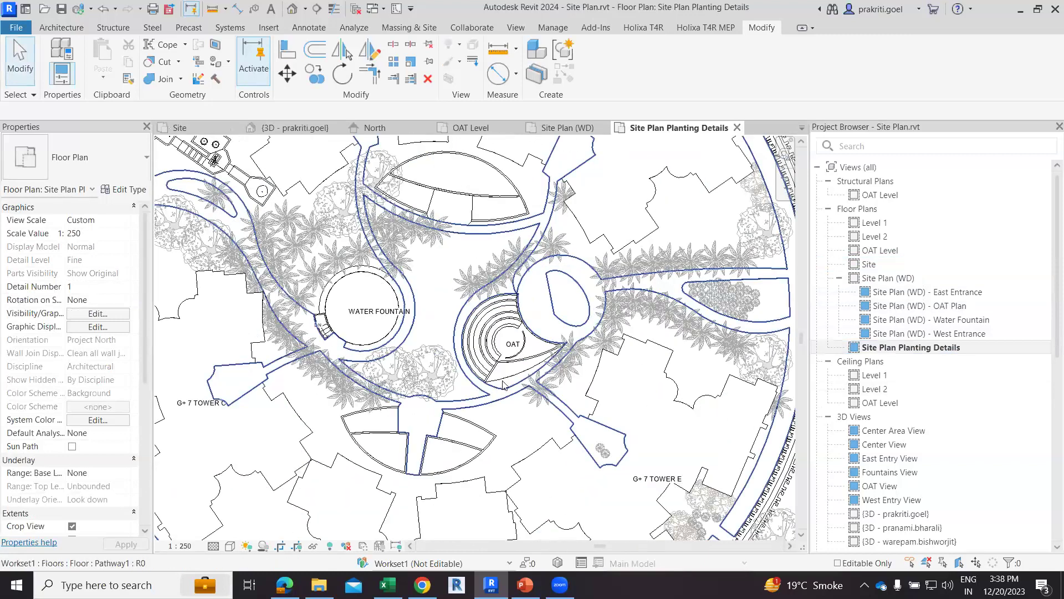
scroll(555, 310, "up", 2)
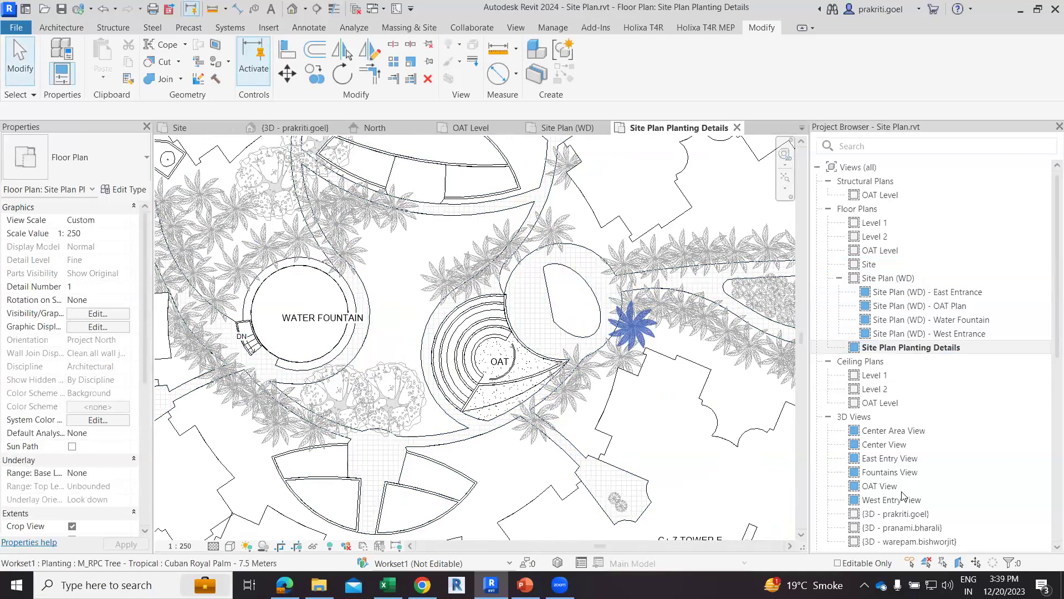
scroll(892, 471, "down", 5)
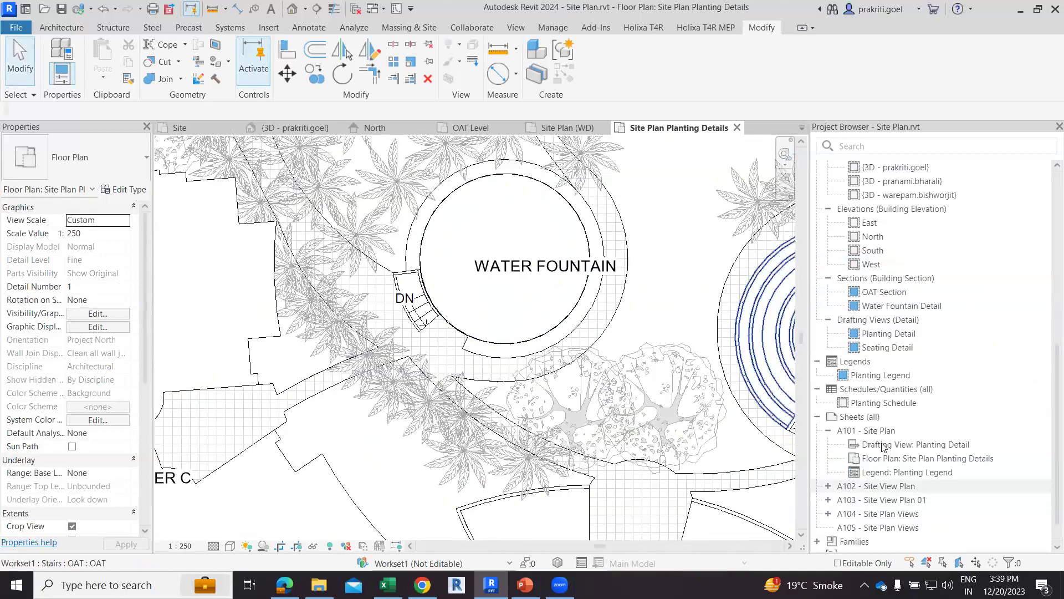
left_click(887, 487)
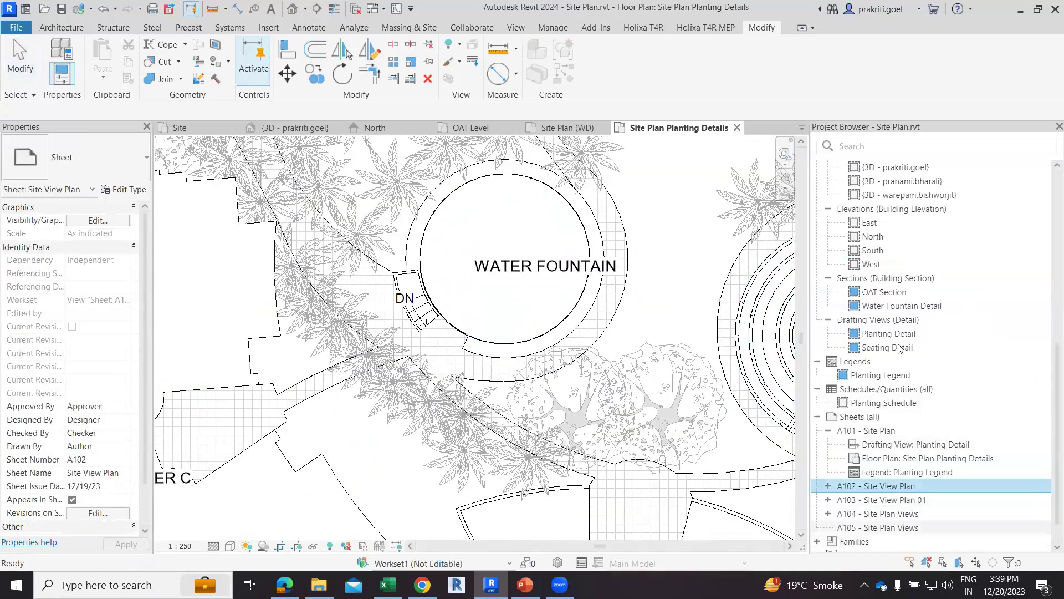
scroll(896, 355, "up", 8)
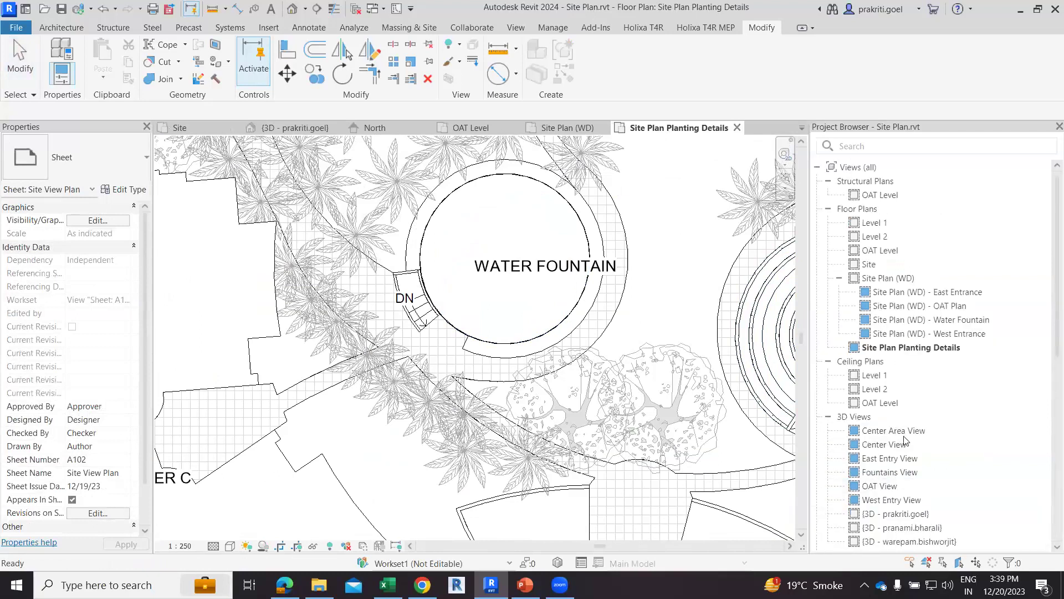
Examine the CAD path lines between the circular road and the hatched ring in the Level 1 ceiling plan.
double_click(875, 375)
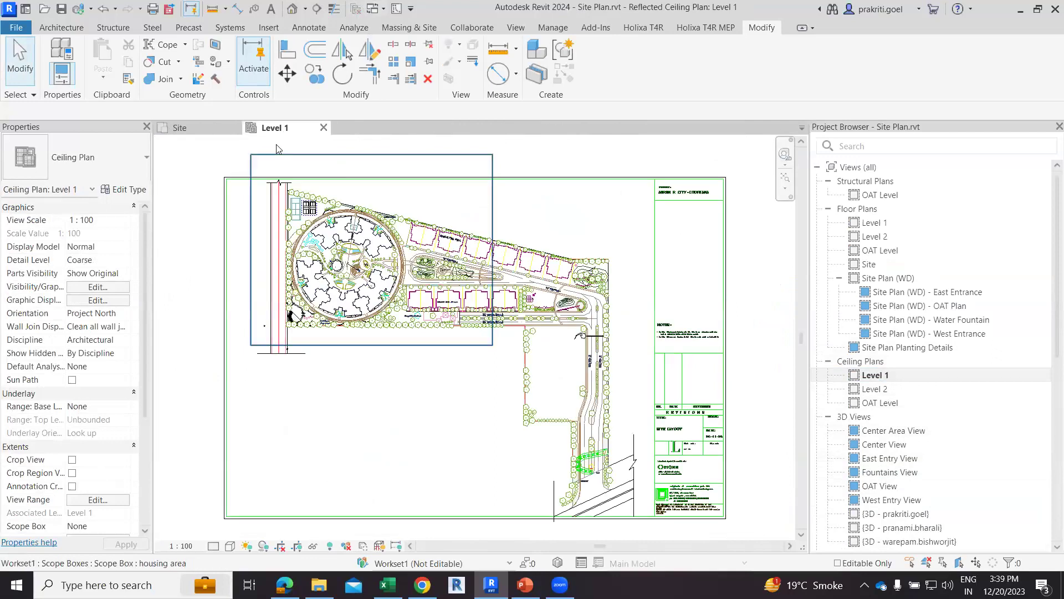
scroll(333, 248, "up", 3)
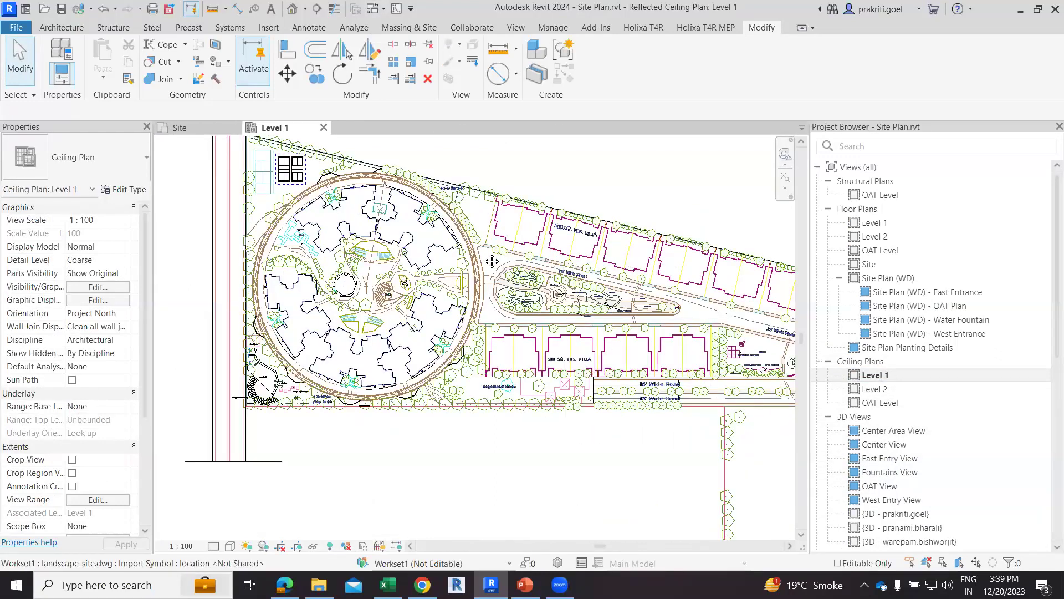
scroll(488, 259, "up", 2)
scroll(405, 226, "up", 3)
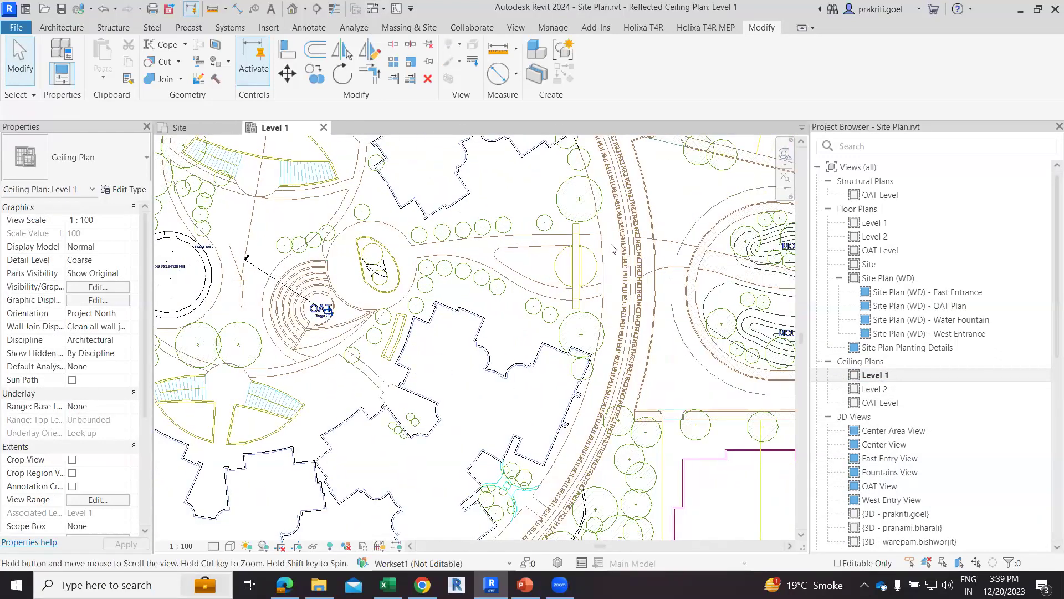
middle_click_drag(611, 243, 459, 234)
scroll(467, 304, "up", 5)
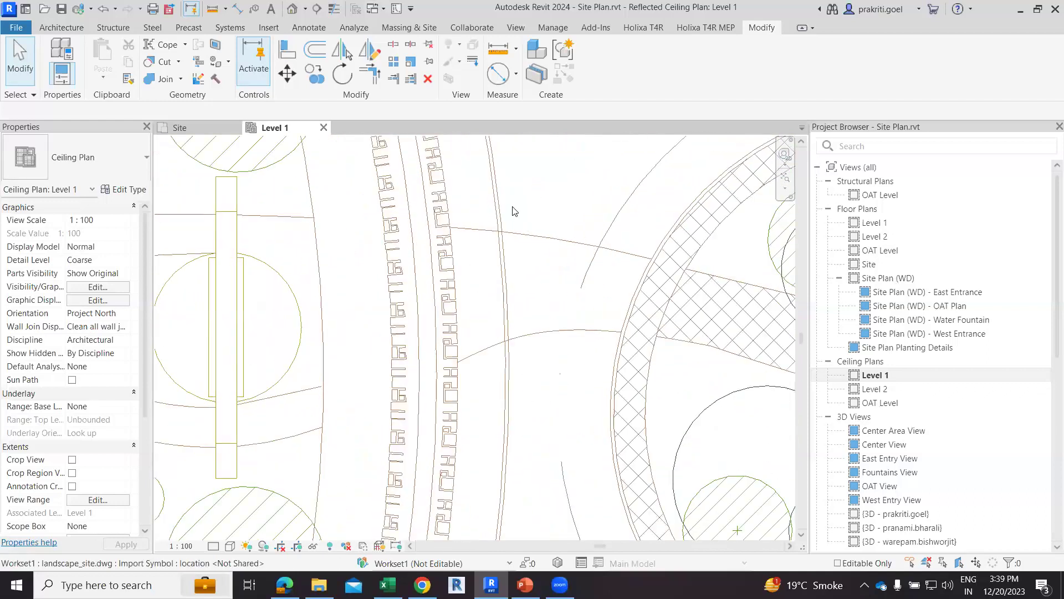
Start a Pathway1 floor in the Site floor plan and pick the upper CAD path line between road and hatched ring as boundary.
double_click(869, 264)
left_click(61, 27)
scroll(468, 280, "down", 4)
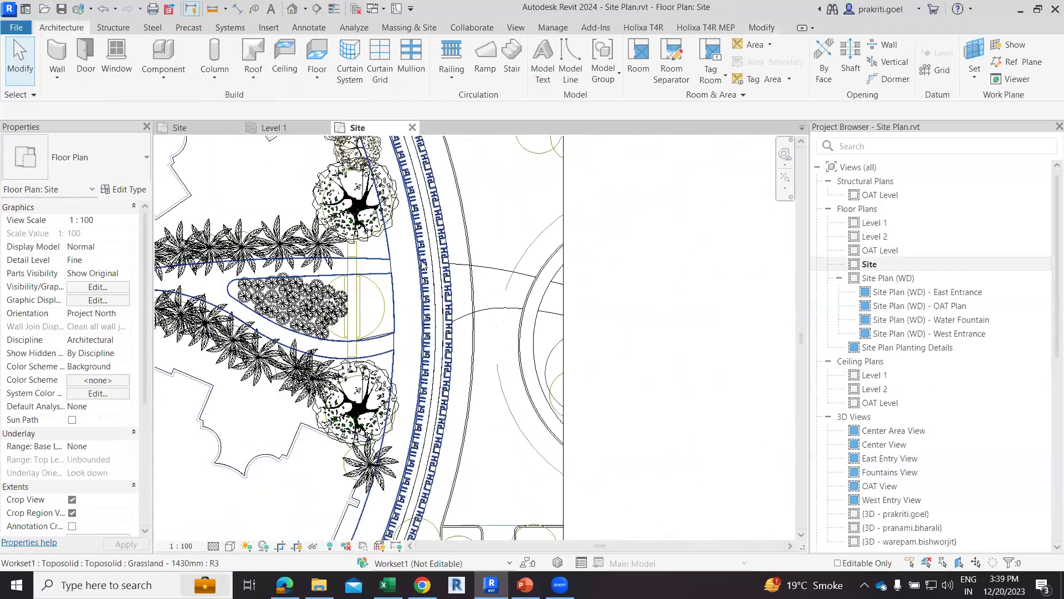
scroll(488, 332, "up", 3)
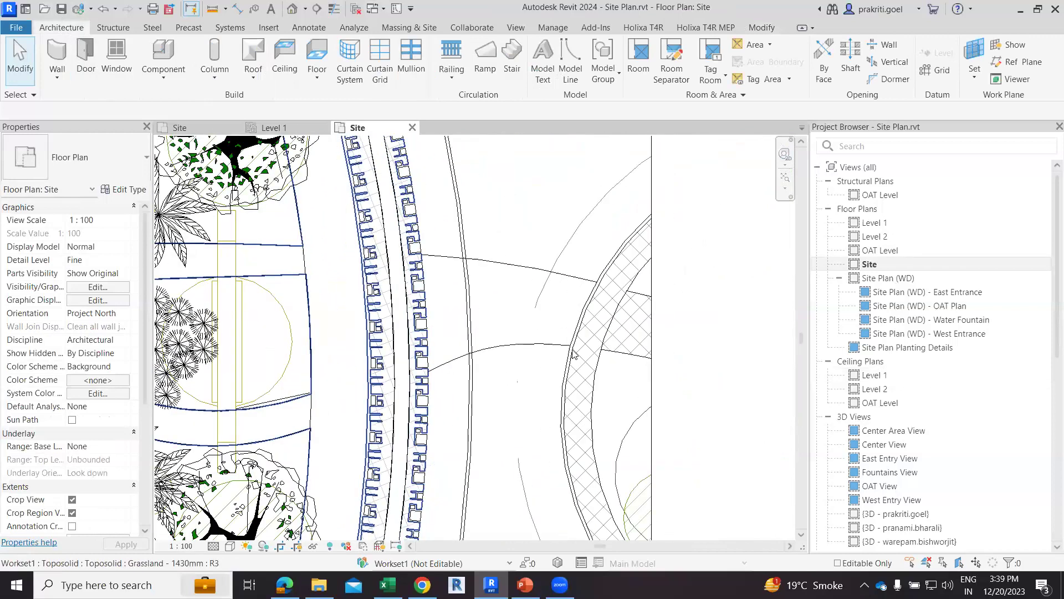
scroll(573, 354, "up", 2)
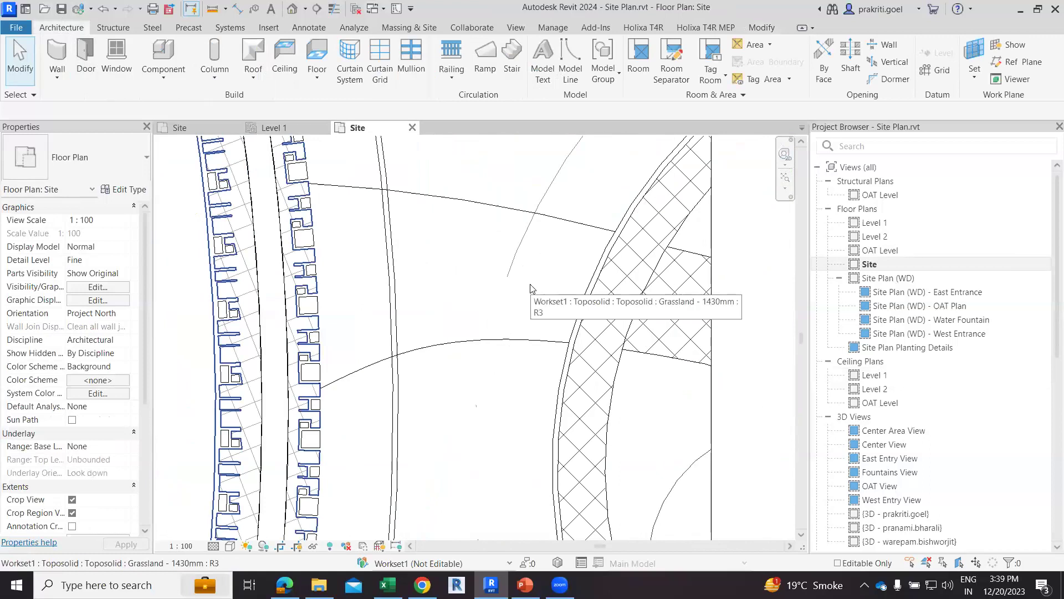
left_click(317, 71)
left_click(381, 113)
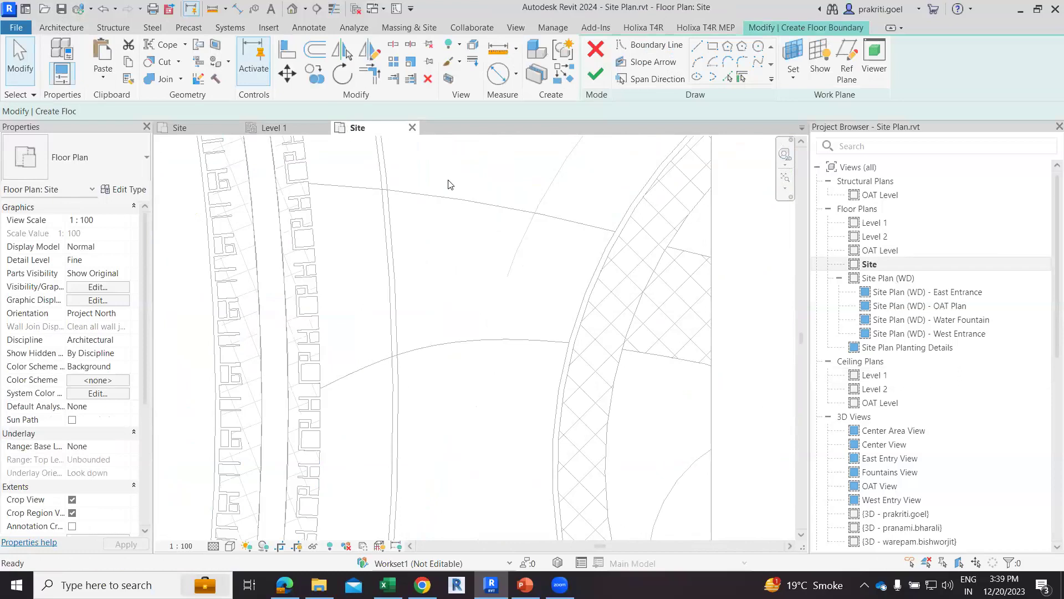
left_click(727, 78)
left_click(566, 224)
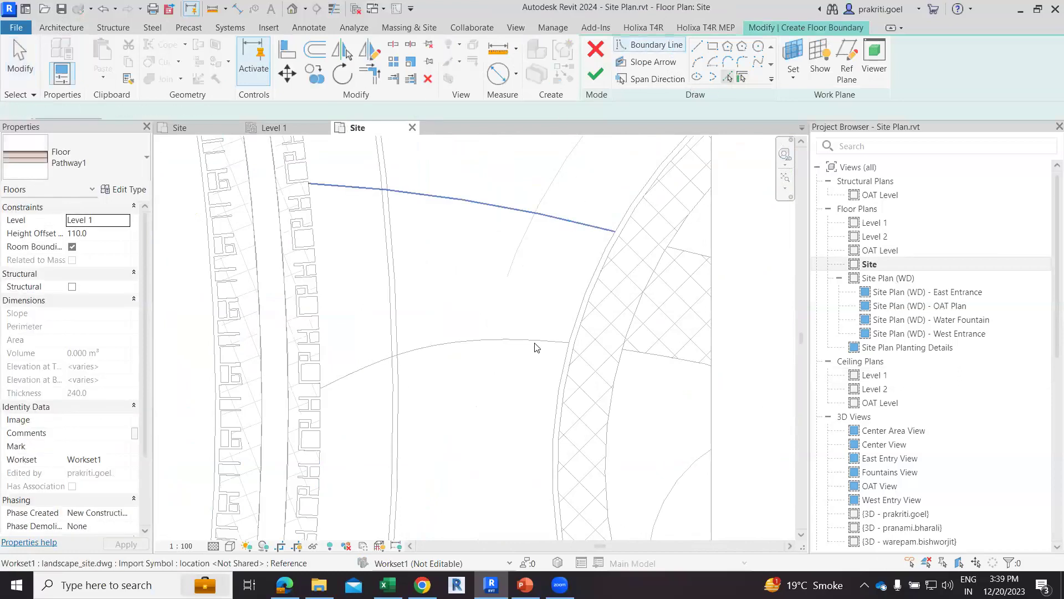
left_click(649, 355)
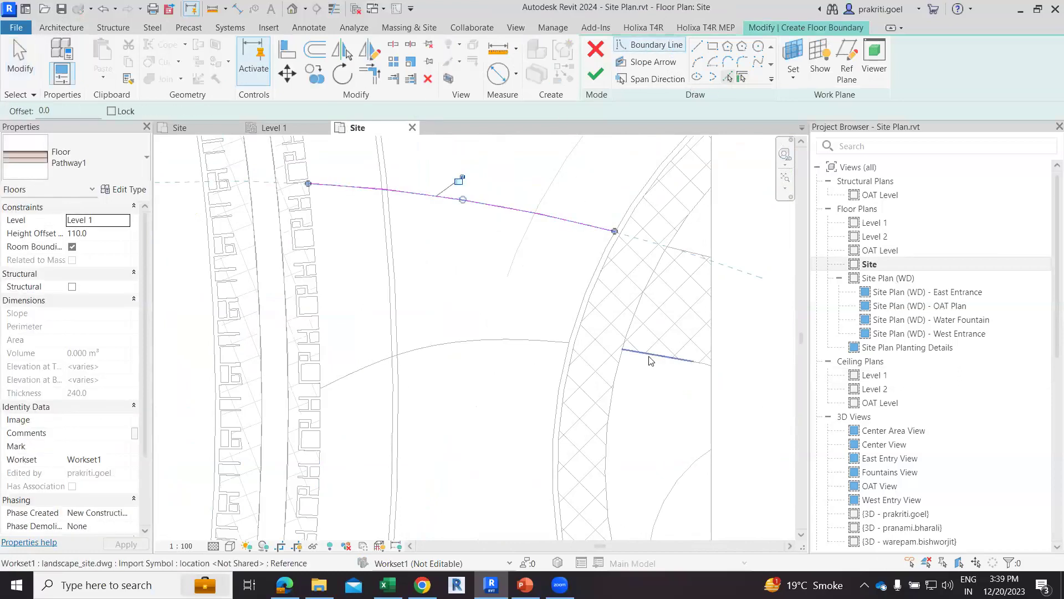
Trace the lower CAD path curve with a three-point arc from the hatched ring to the patterned road edge.
left_click(698, 62)
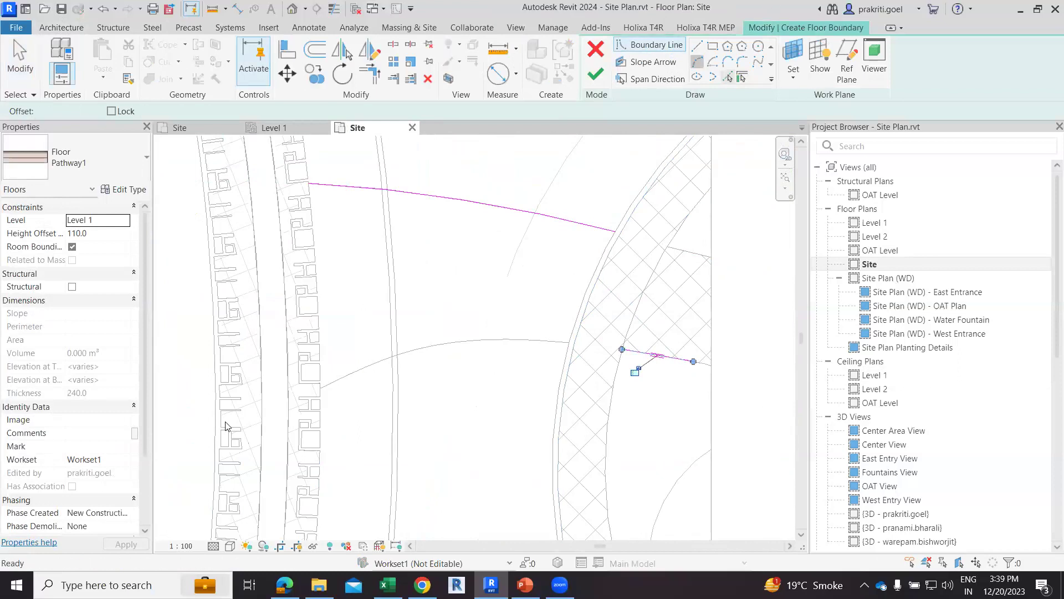
left_click(569, 340)
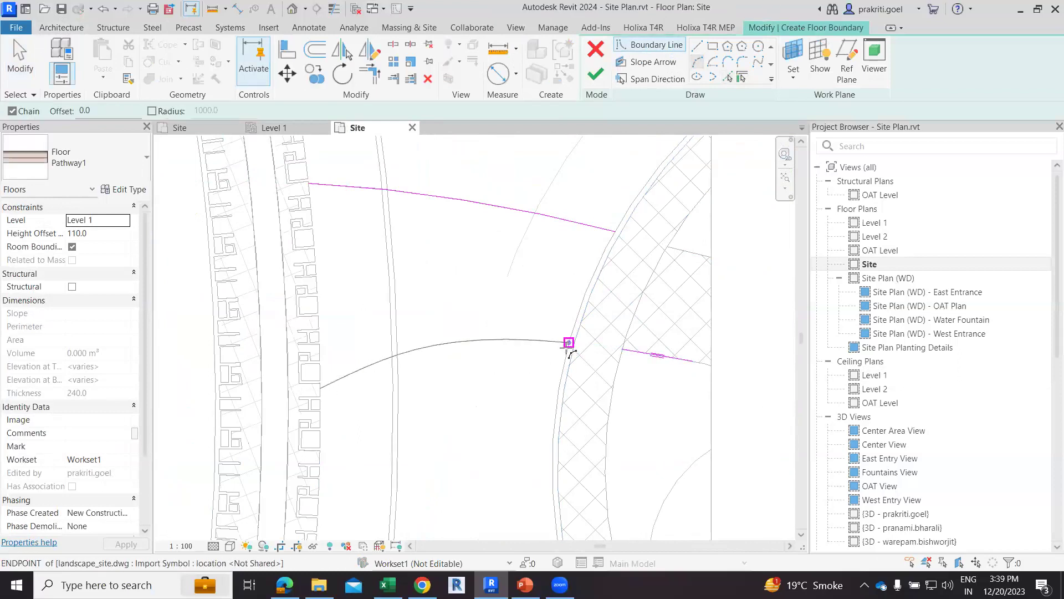
left_click(321, 388)
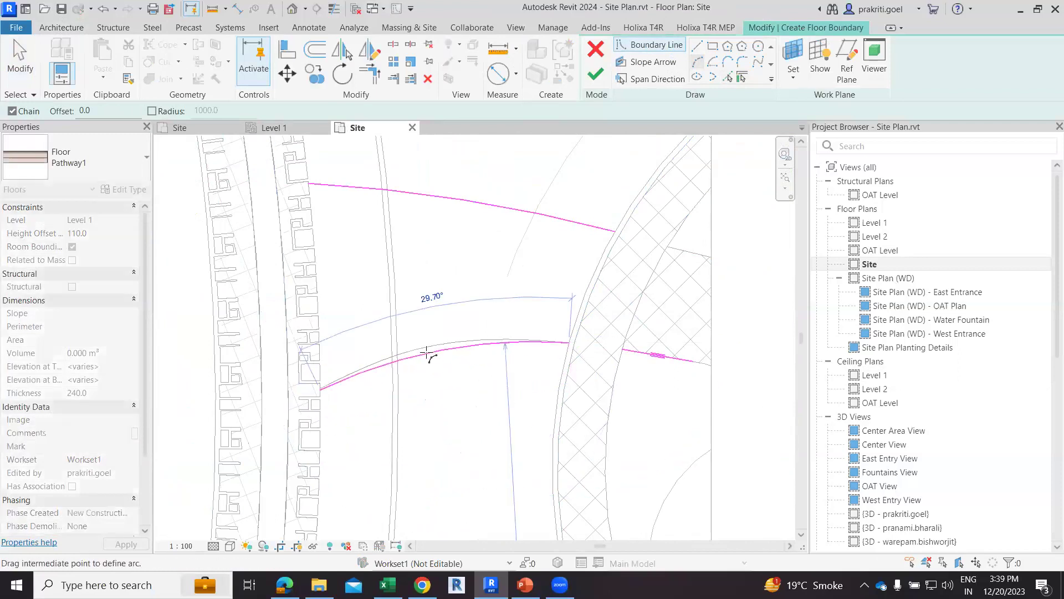
left_click(432, 346)
key("Escape")
key("Escape")
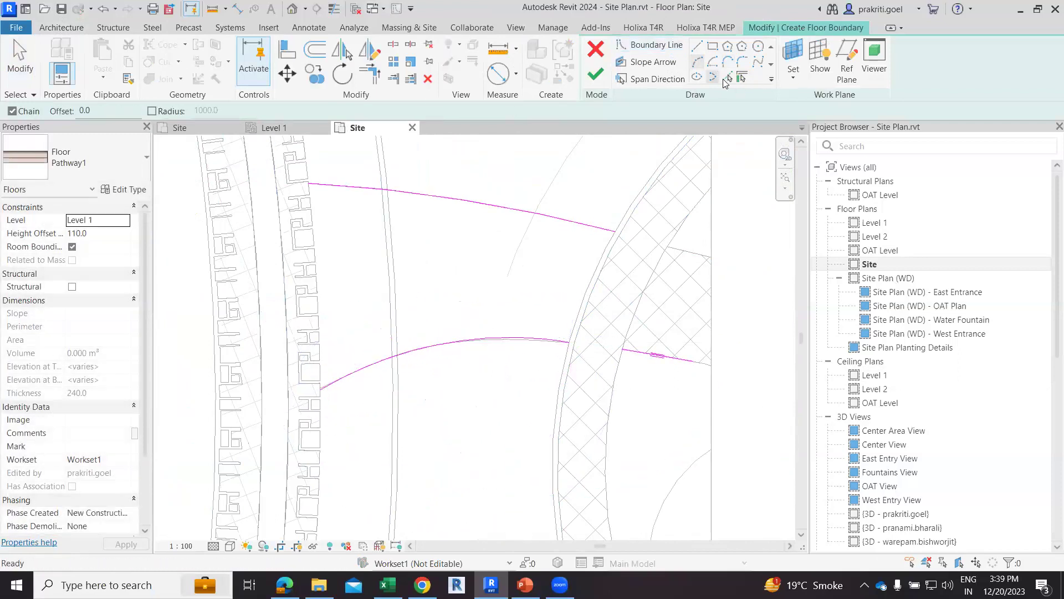
Close the floor boundary with arcs along the hatched ring's outer edge and the patterned road edge.
key("p")
key("l")
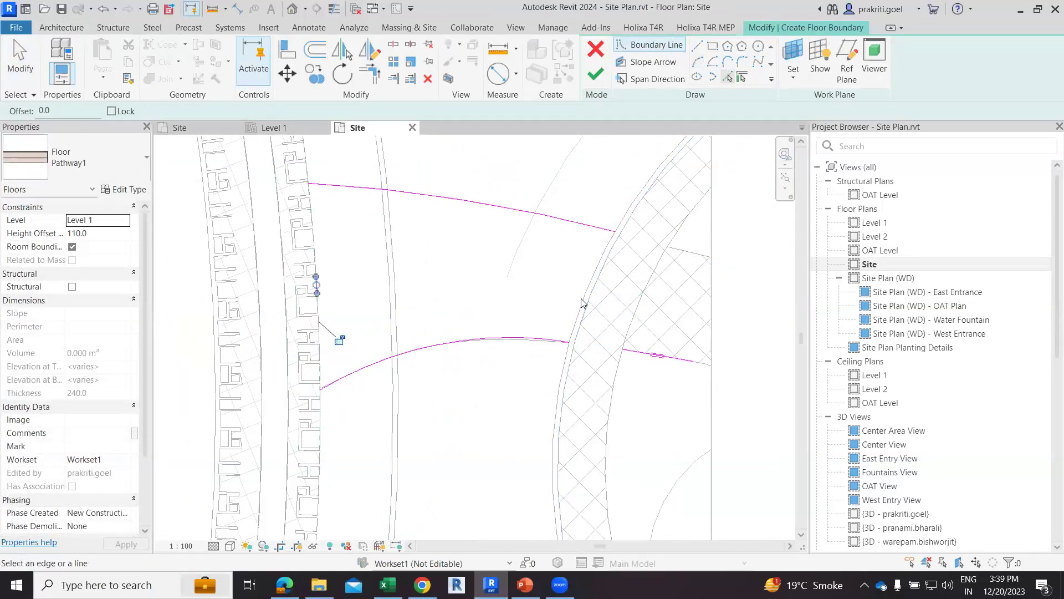
key("Escape")
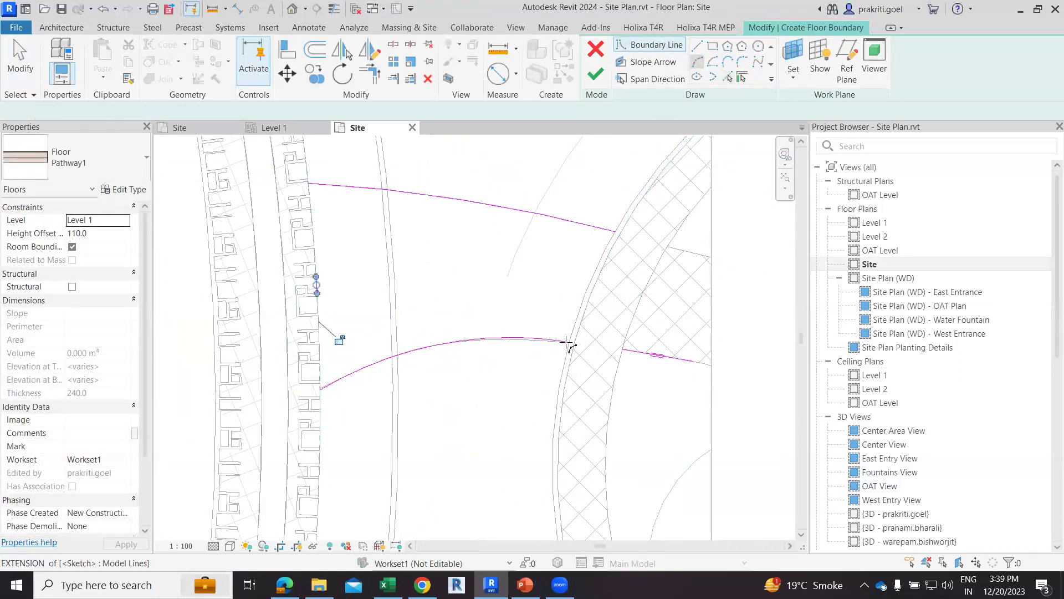
left_click(569, 342)
left_click(613, 231)
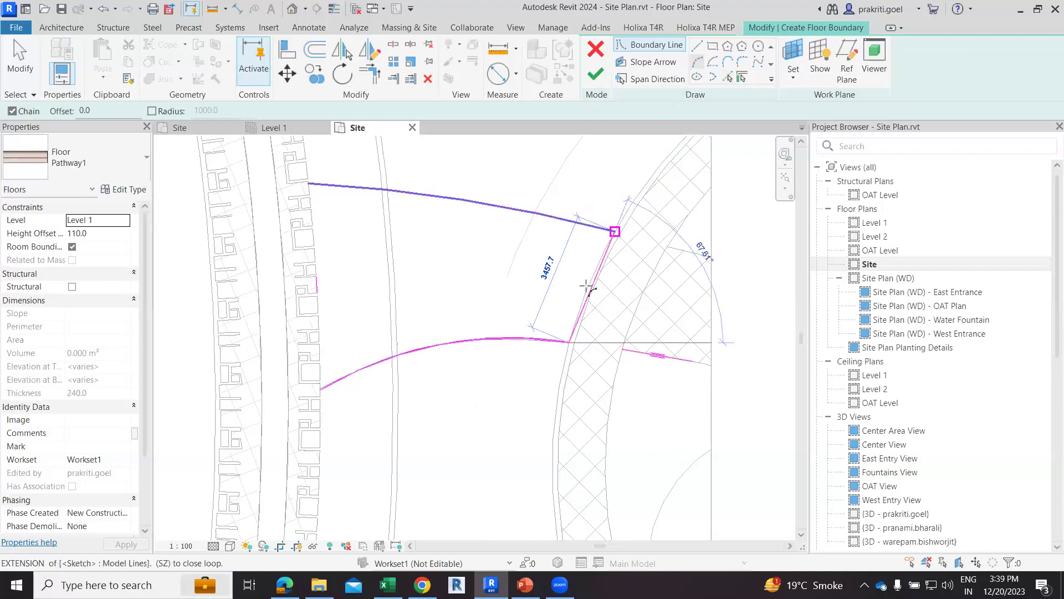
left_click(586, 286)
left_click(320, 388)
left_click(309, 184)
left_click(315, 252)
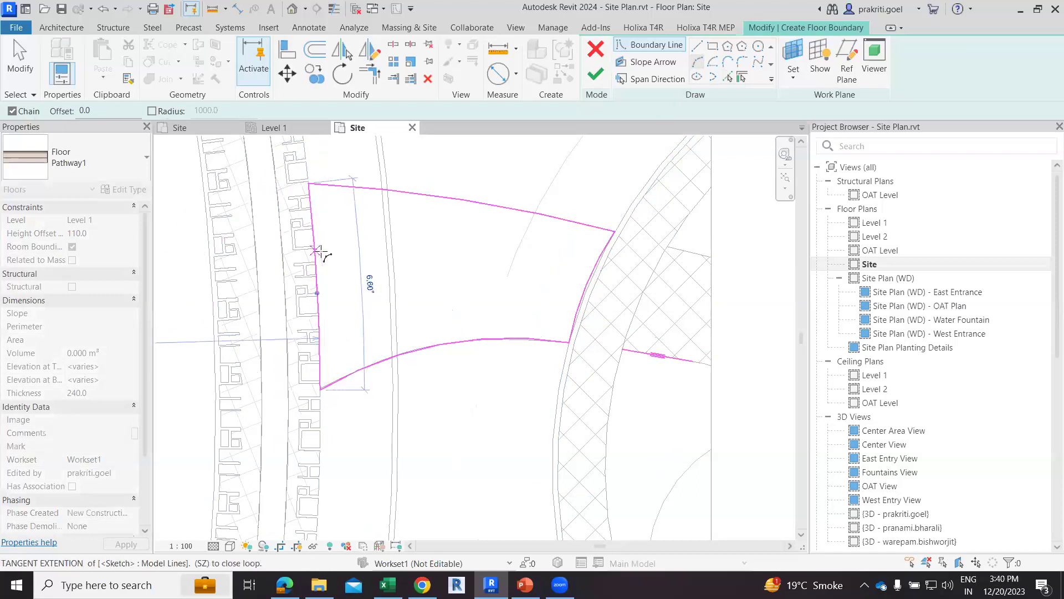
Delete the stray boundary segments beyond the hatched ring and along the patterned road edge, and finish the floor.
key("Escape")
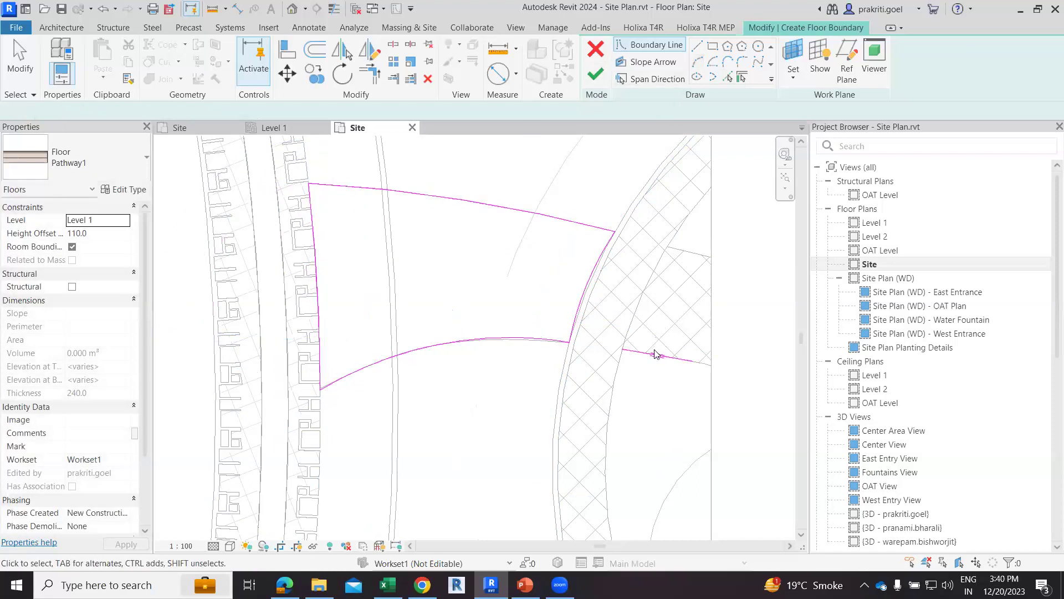
left_click(654, 354)
key("Delete")
left_click(596, 74)
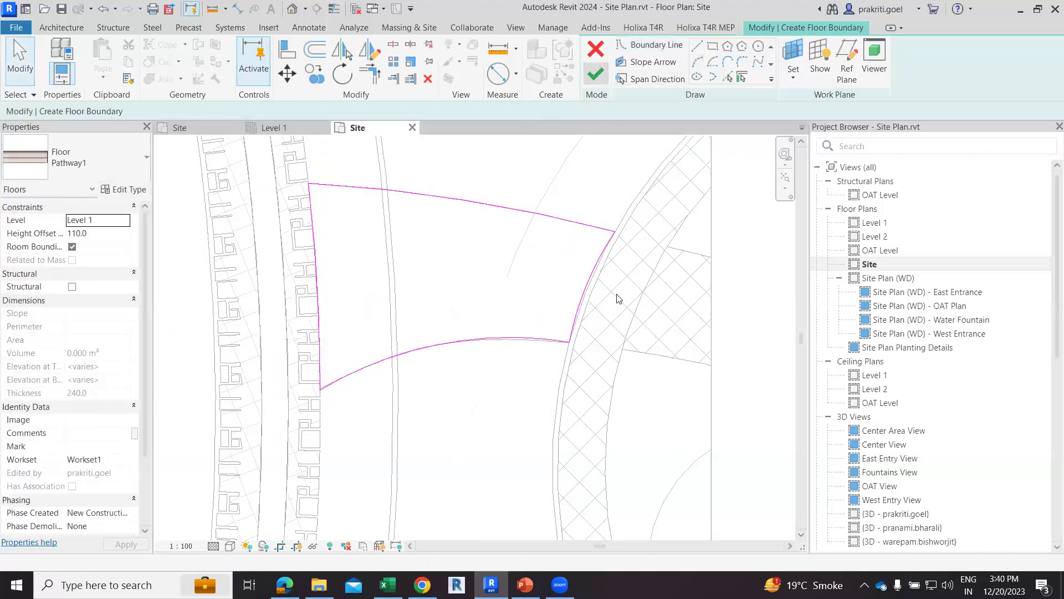
key("Return")
left_click(317, 287)
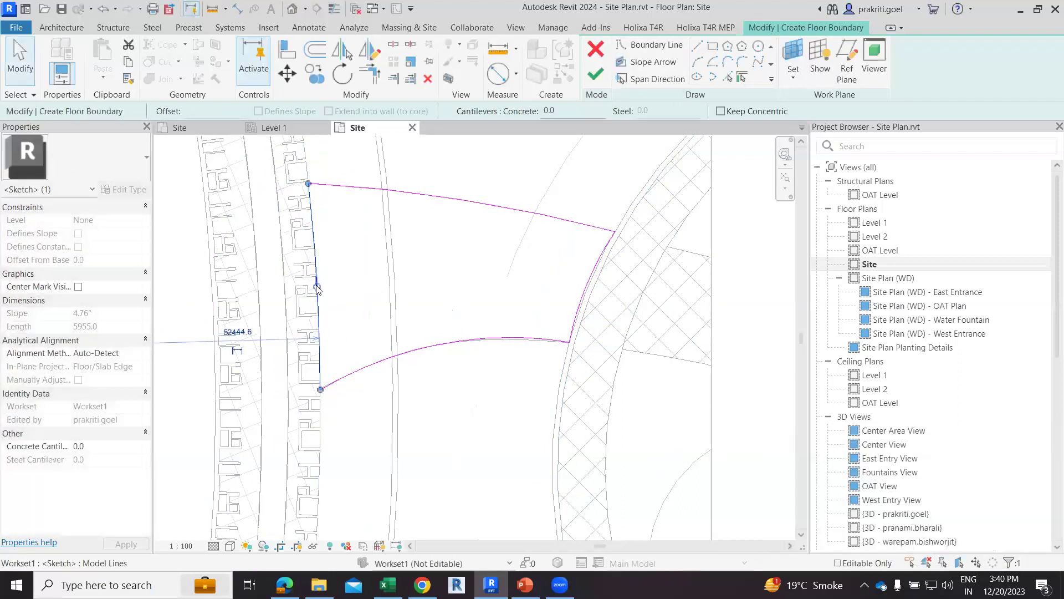
left_click(317, 285)
left_click(492, 267)
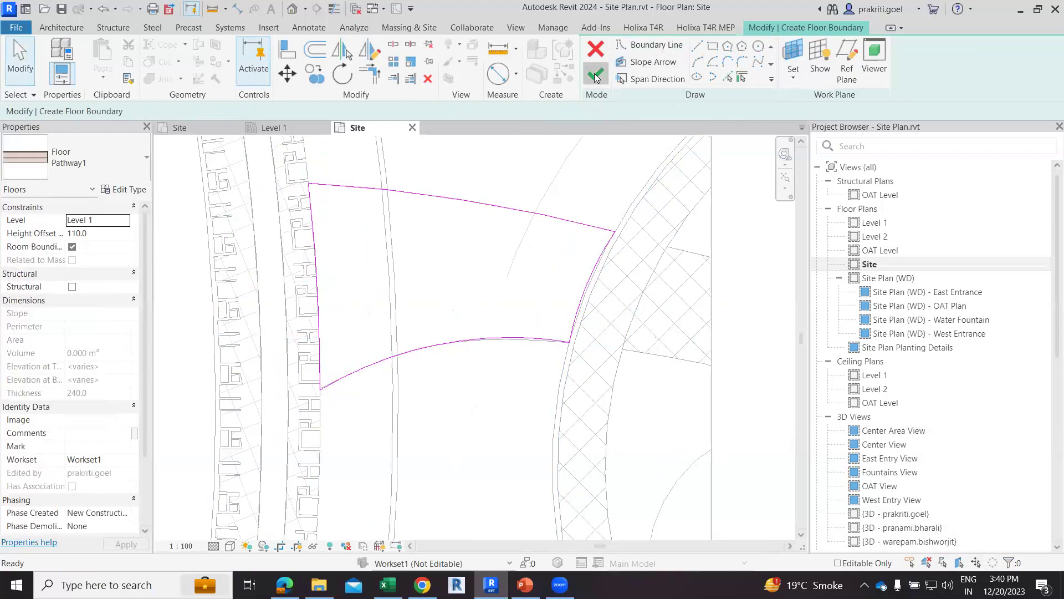
key("t")
key("l")
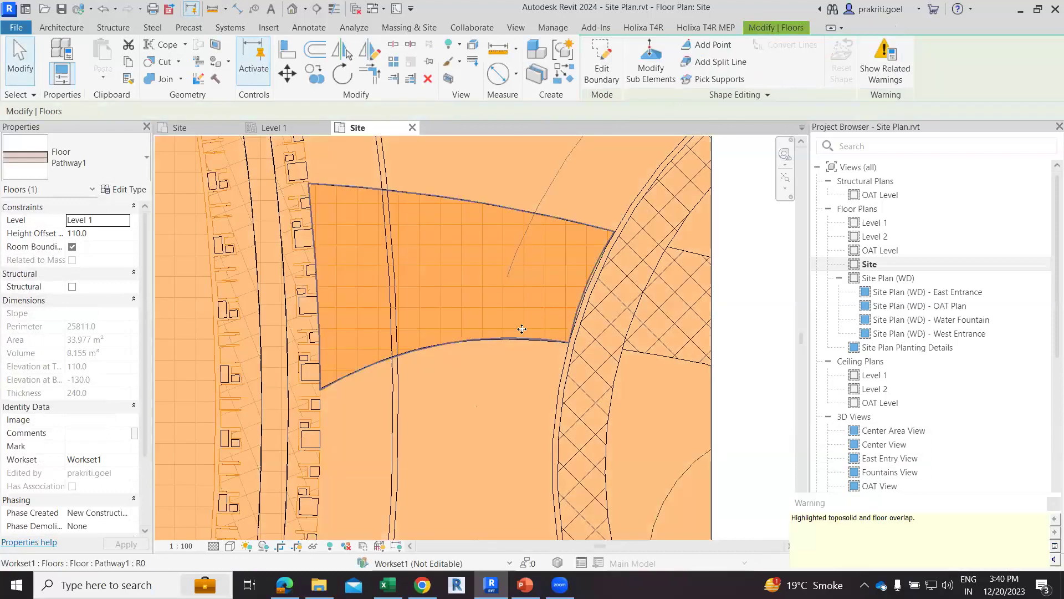
Set the new pathway floor's height offset from Level 1 to 12.0.
left_click(495, 320)
left_click(496, 320)
left_click(110, 238)
type("12.0")
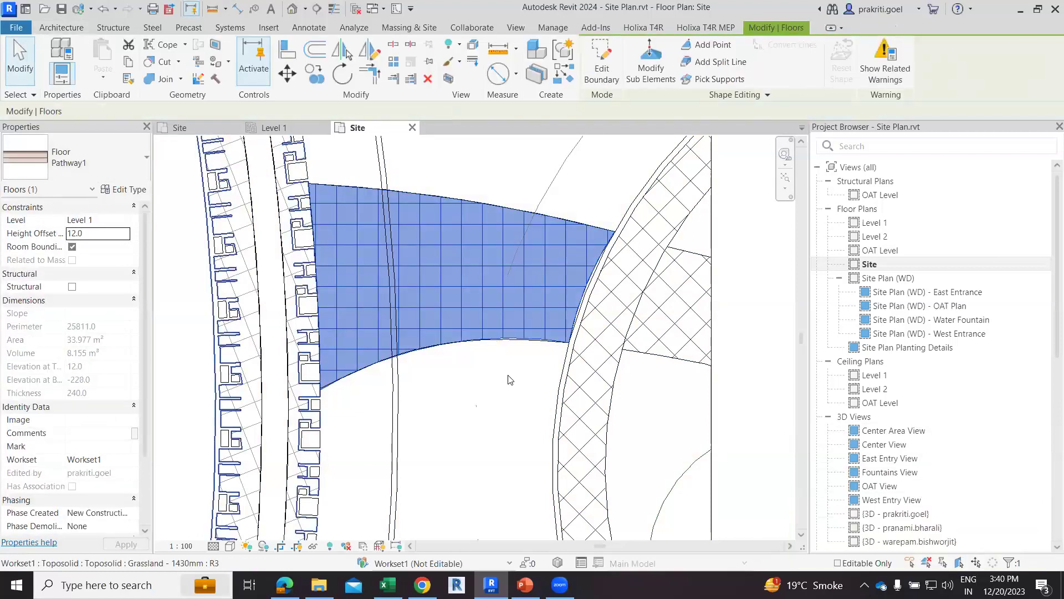
scroll(577, 312, "down", 2)
left_click(576, 311)
left_click(488, 316)
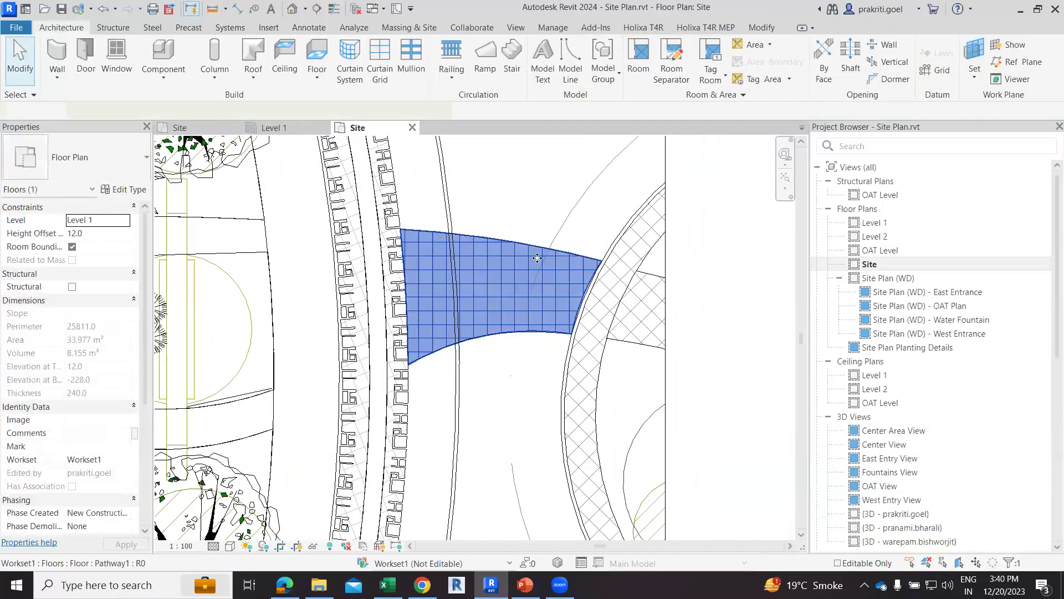
Cut a building section across the pathway floor, facing the hatched ring, and open its view.
left_click(317, 8)
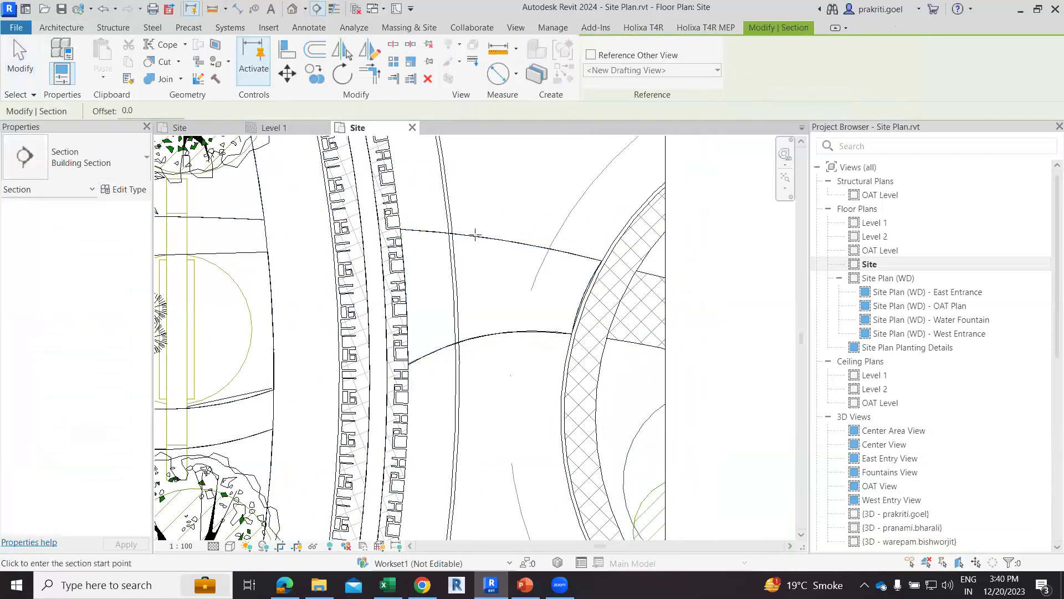
left_click(378, 283)
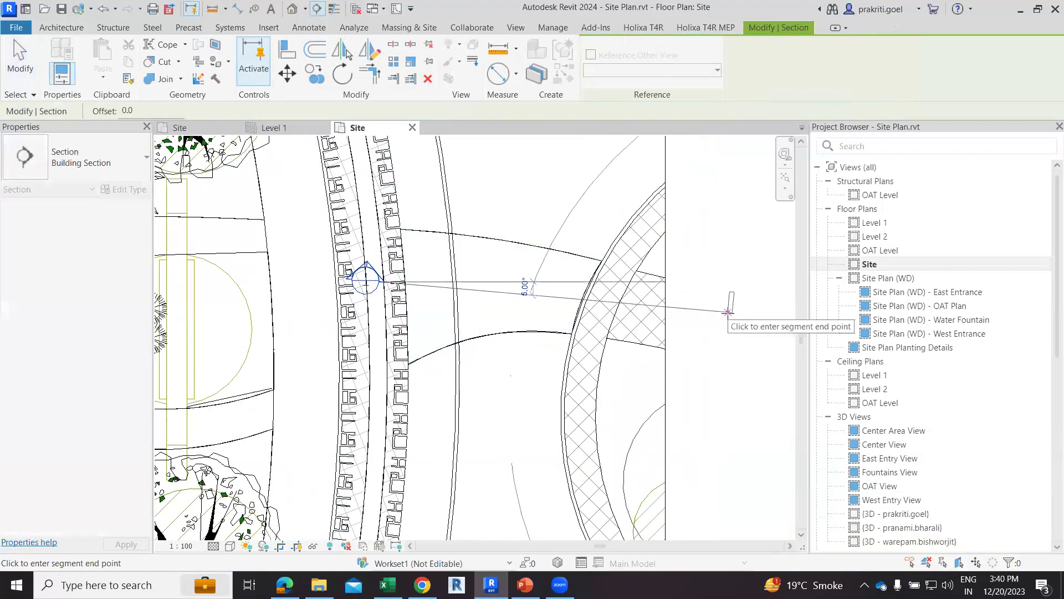
key("Escape")
left_click(501, 219)
left_click(501, 378)
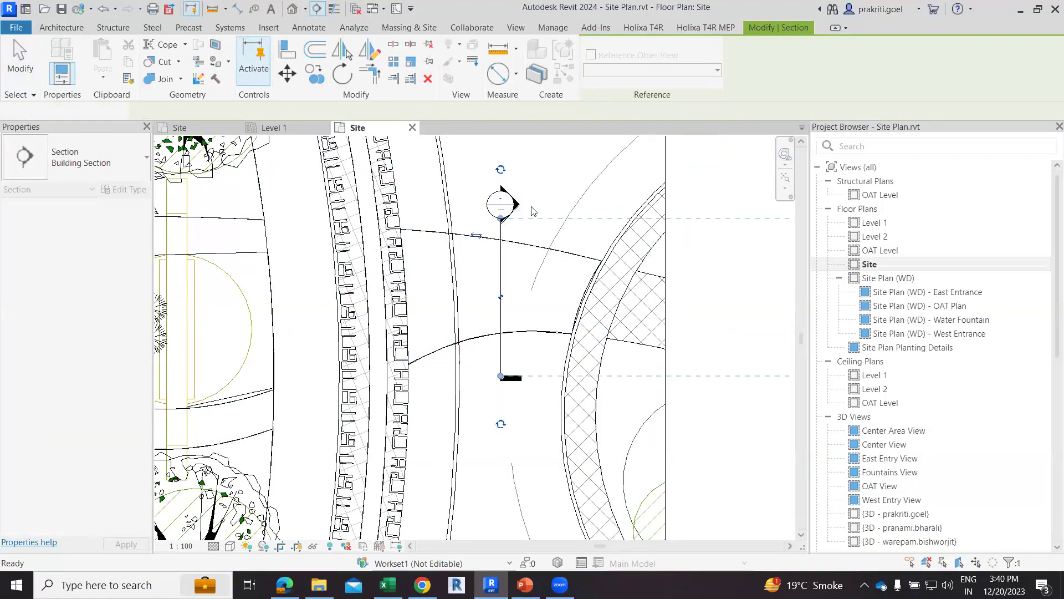
double_click(515, 206)
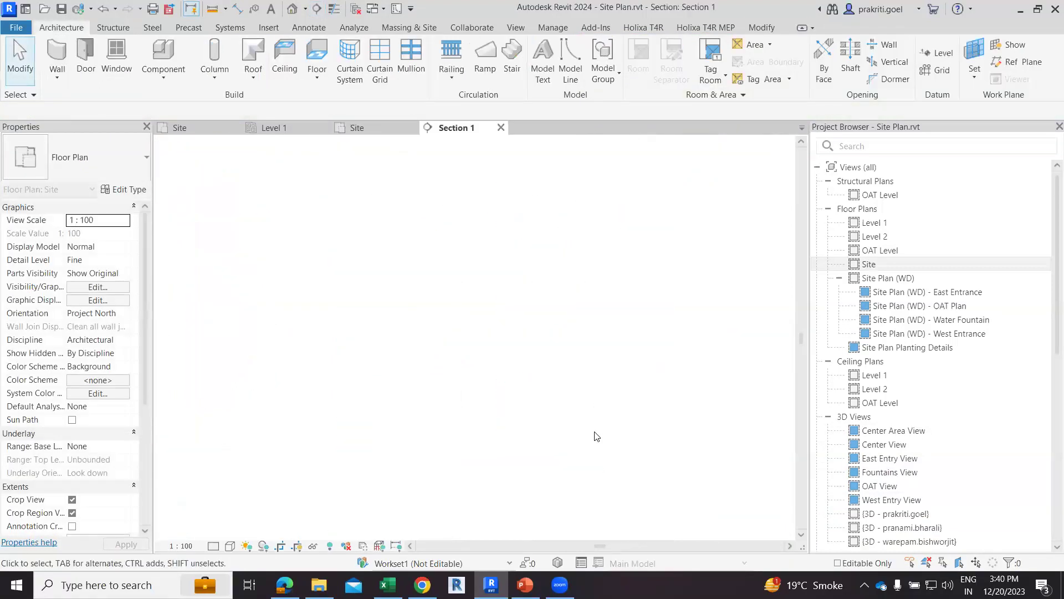
Hide the imported CAD categories in the section view through its visibility overrides.
scroll(281, 373, "up", 5)
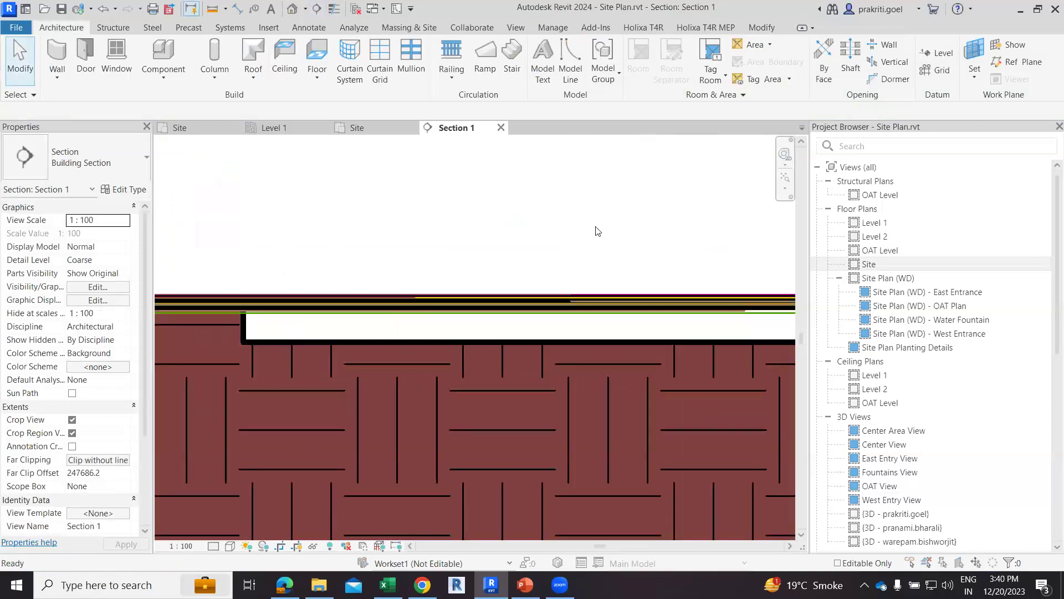
key("v")
key("v")
left_click(555, 113)
left_click(300, 130)
left_click(691, 480)
left_click(596, 479)
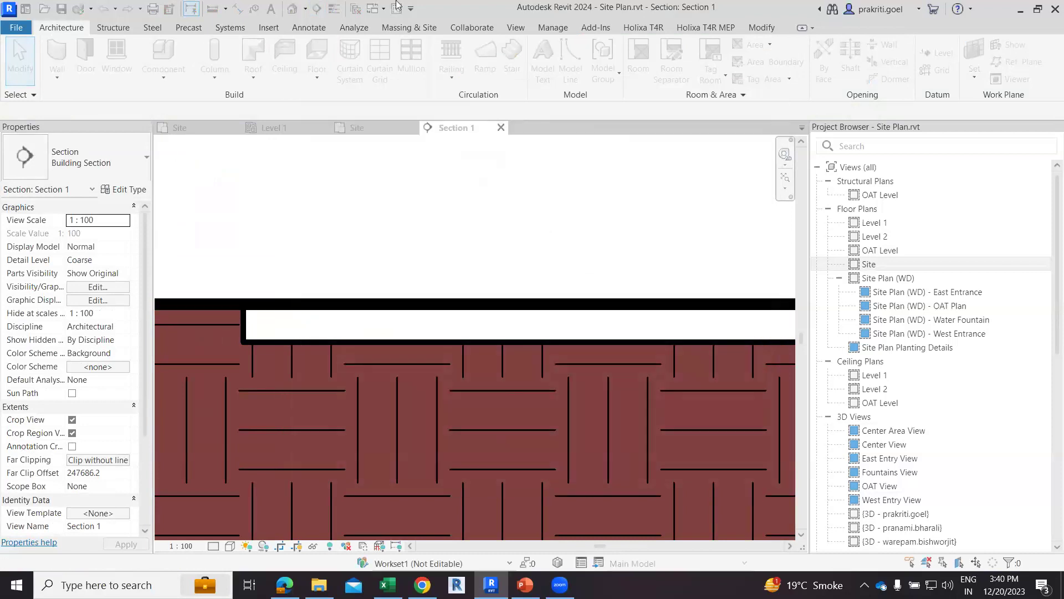
Set the section view's detail level to Fine to display the pathway floor's layers.
scroll(238, 333, "up", 5)
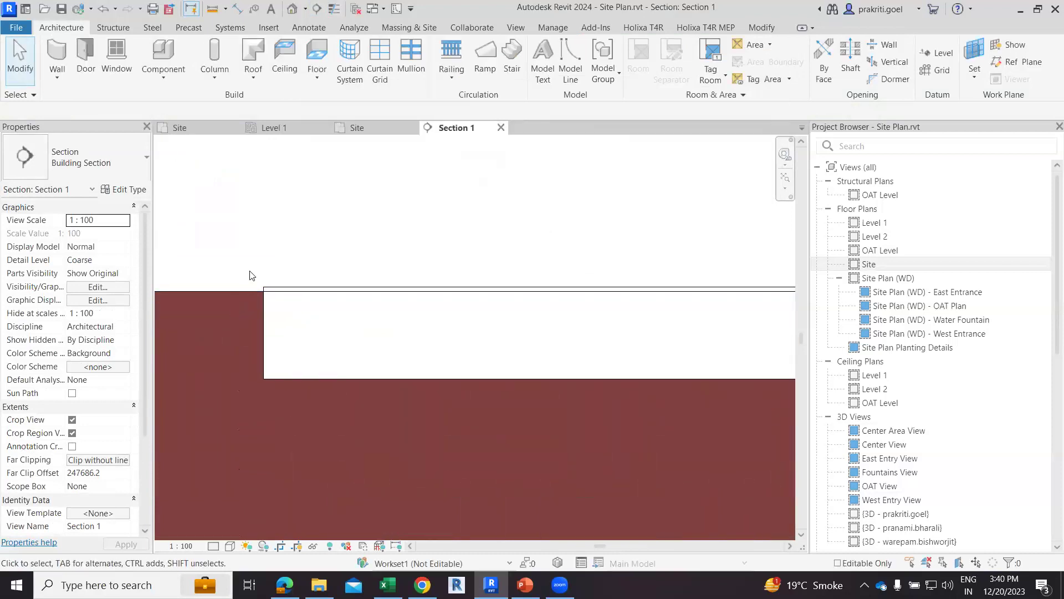
left_click(296, 367)
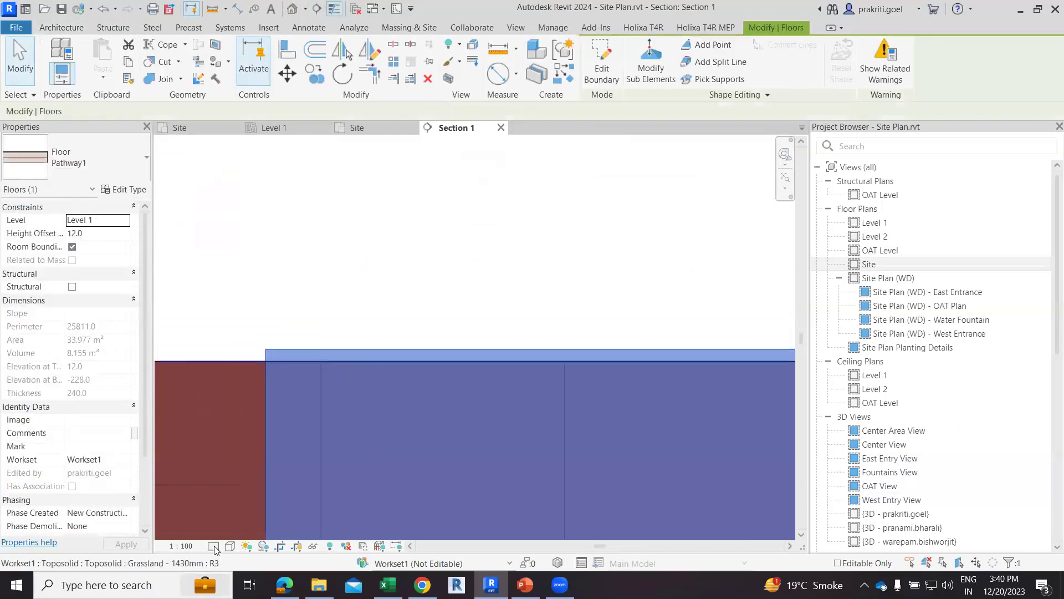
left_click(213, 546)
left_click(233, 532)
key("Escape")
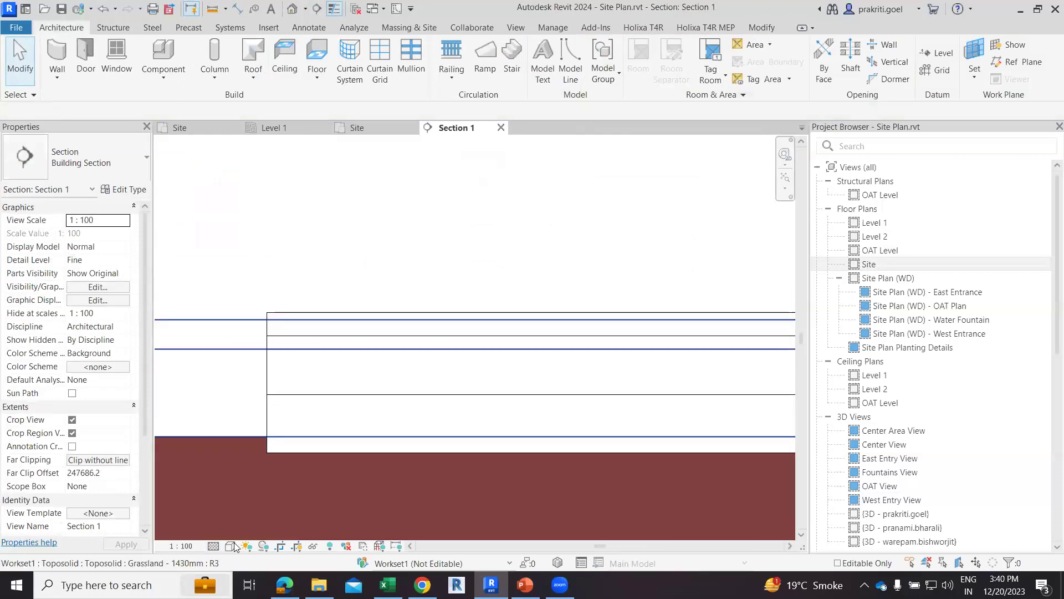
Examine the Pathway1 floor's layer build-up in its type properties.
left_click(378, 450)
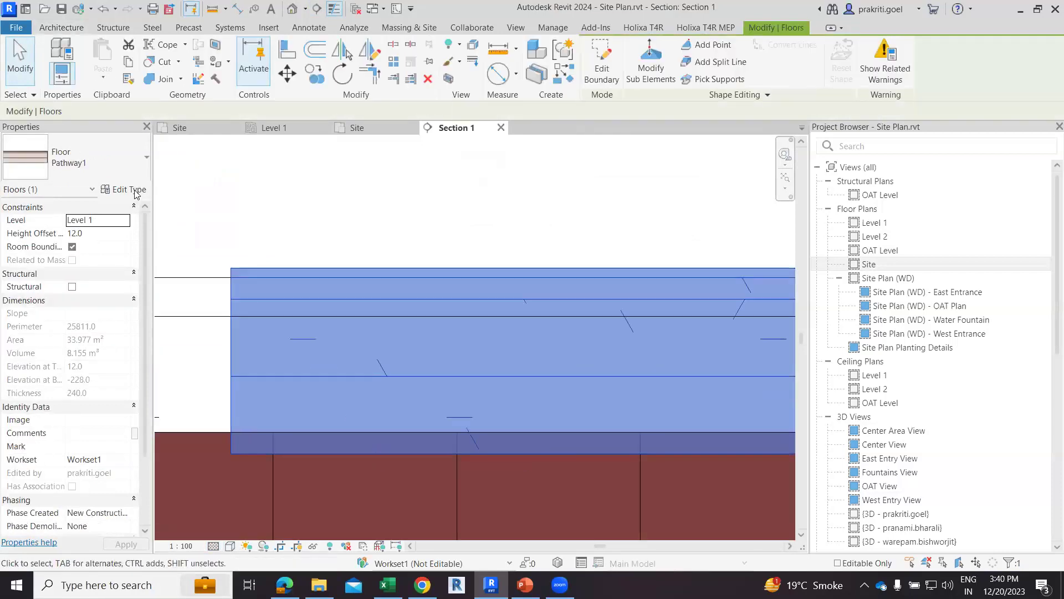
left_click(128, 190)
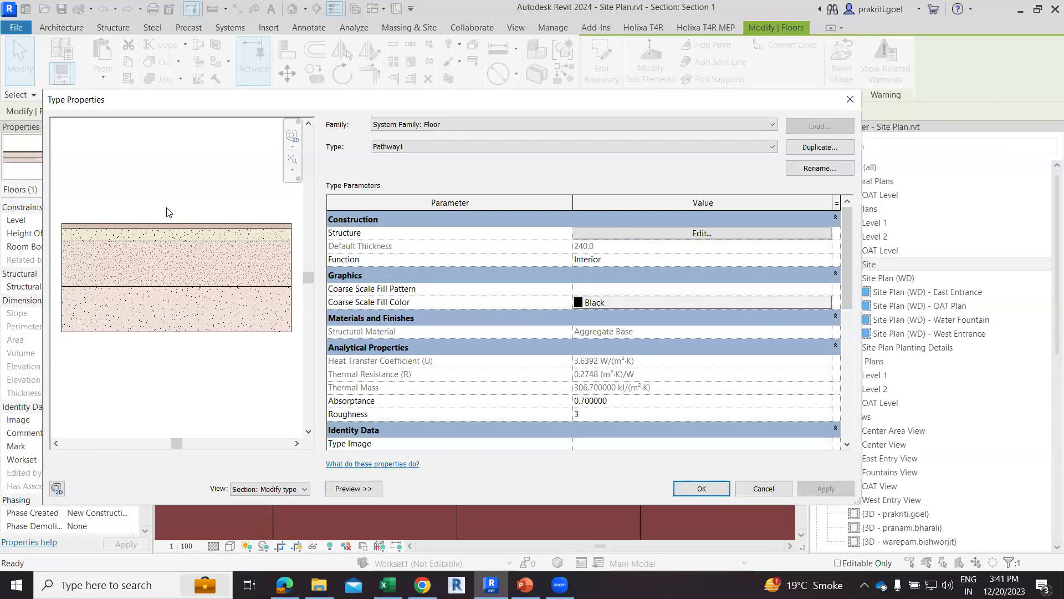
left_click(853, 100)
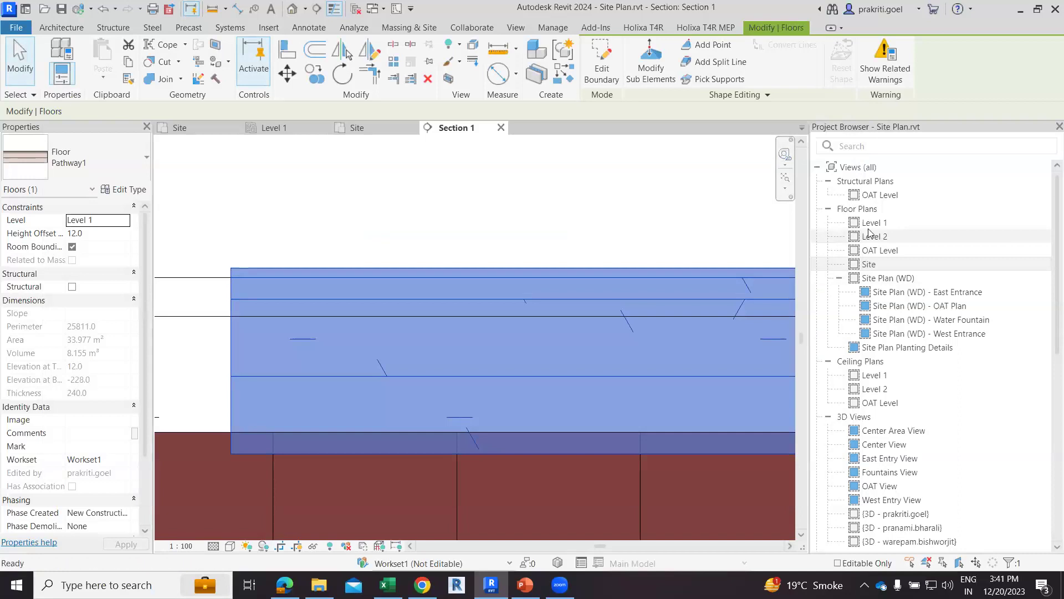
Look at the Level 1 floor plan and return to the Site floor plan.
left_click(858, 236)
double_click(884, 226)
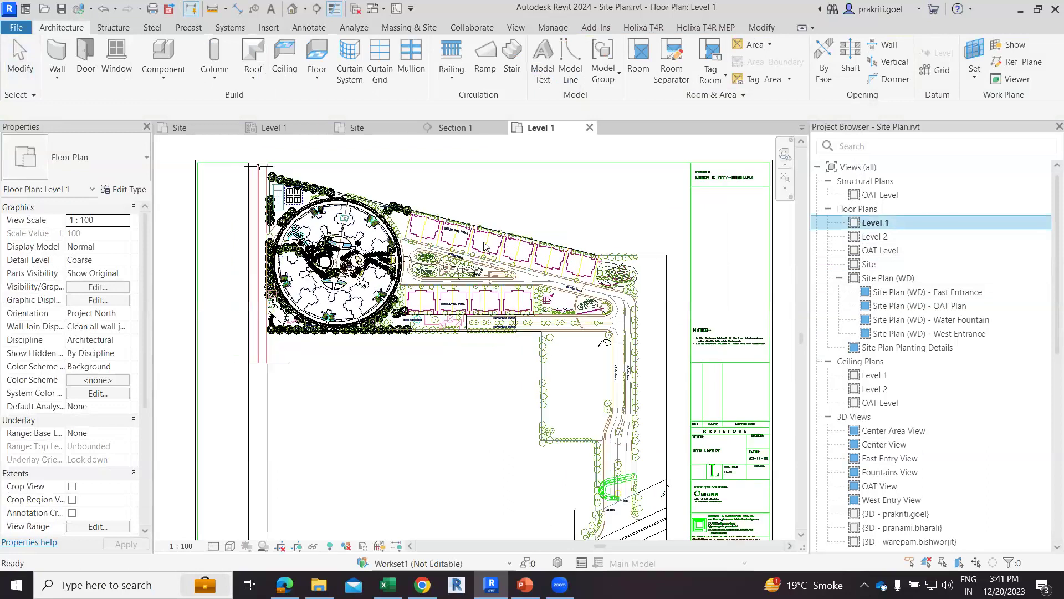
double_click(880, 268)
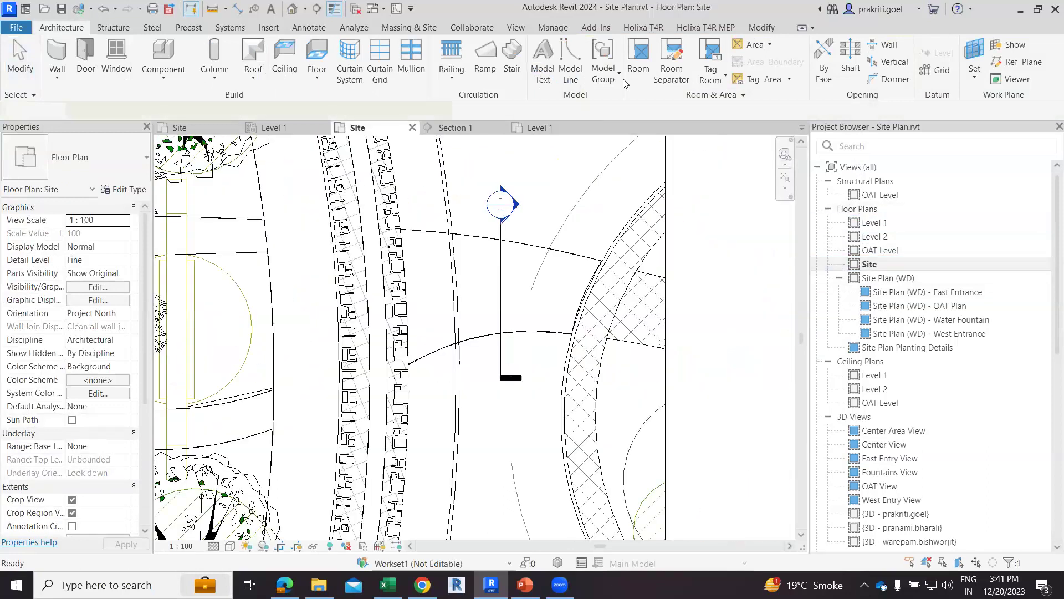
Examine the area between the floor fountains and the OAT stage in the Site floor plan.
left_click(462, 315)
middle_click_drag(463, 314, 795, 314)
middle_click_drag(266, 366, 533, 384)
middle_click_drag(375, 235, 480, 158)
scroll(289, 310, "up", 2)
middle_click_drag(388, 333, 689, 294)
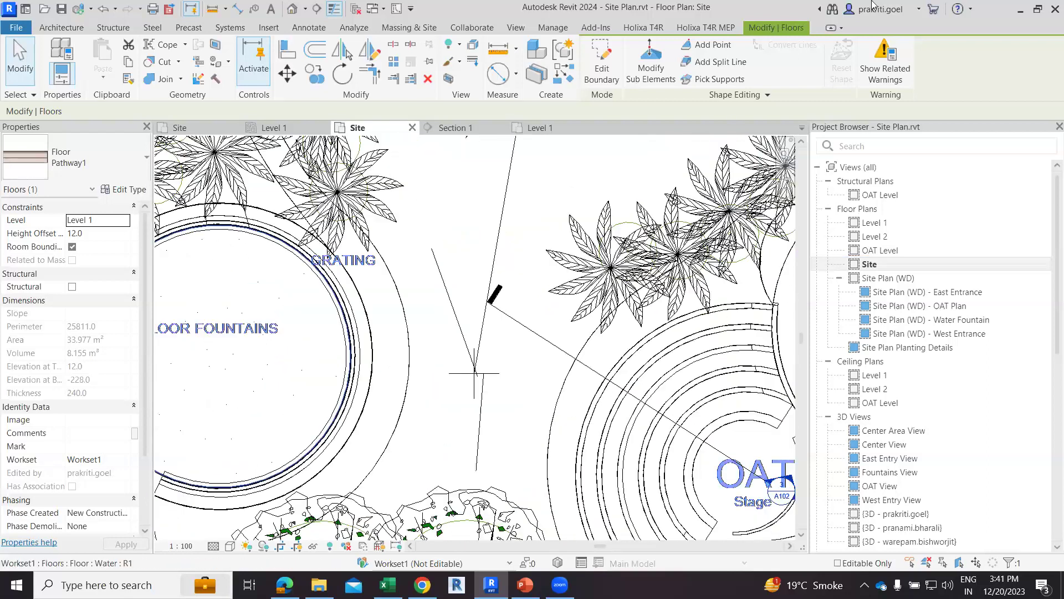
scroll(389, 359, "up", 2)
key("Escape")
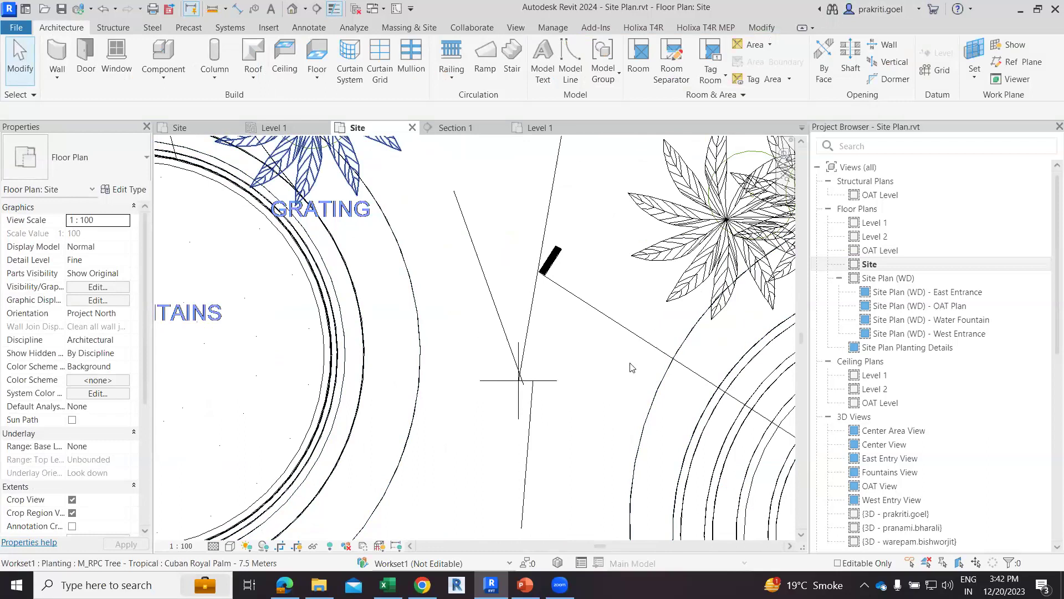
Switch to Excel and review the planting list on Sheet6 of the HORTICULTURE BOQ workbook.
key("alt+Tab")
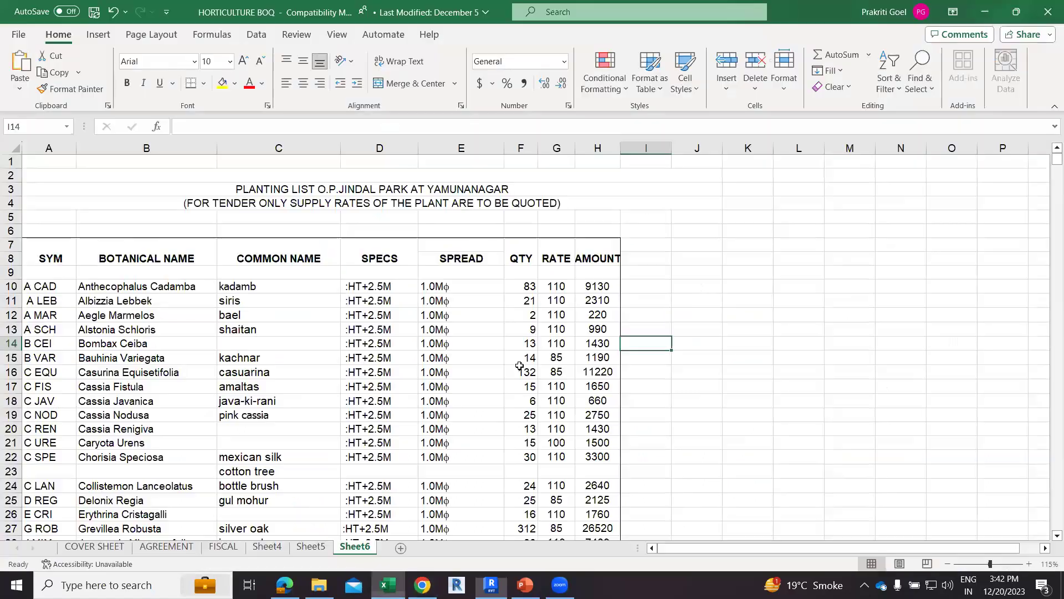
scroll(520, 365, "down", 1)
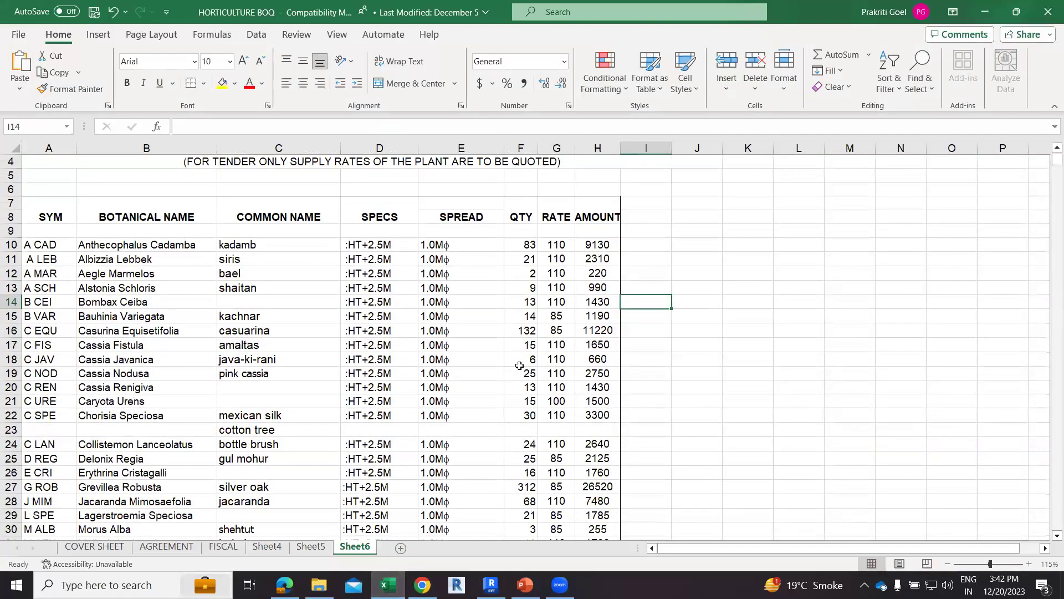
left_click(49, 248)
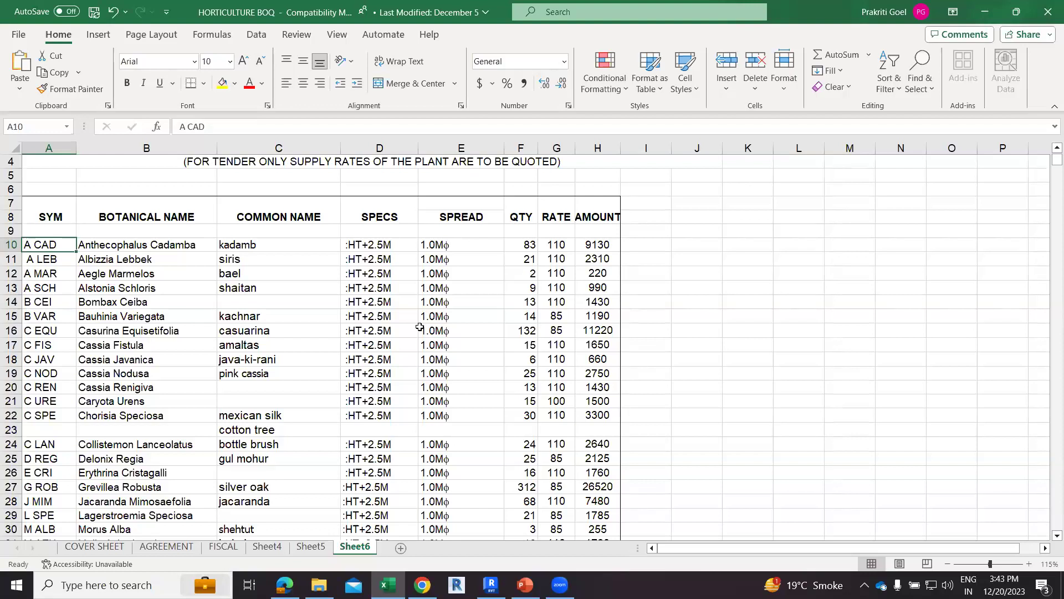
Switch back to Revit, open the default 3D view and look closely at the pathway paving beside the round pool.
key("alt+Tab")
scroll(463, 364, "down", 4)
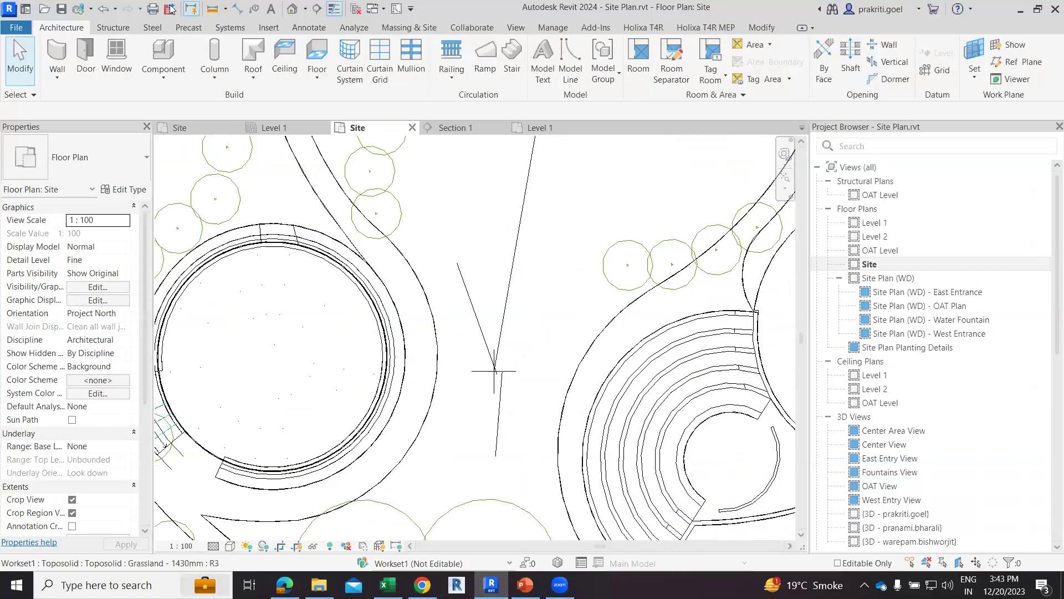
left_click(188, 8)
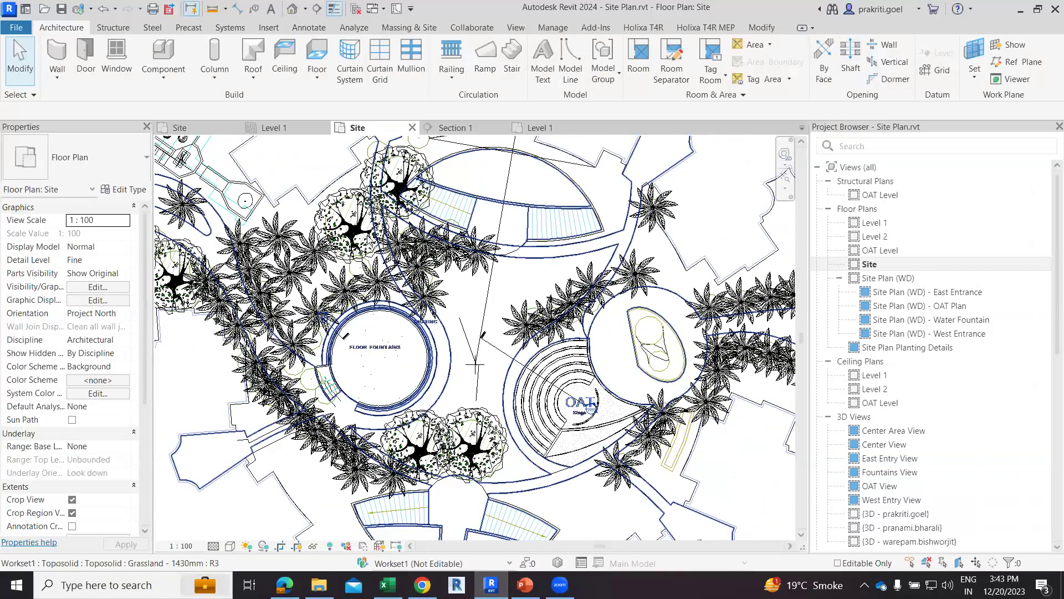
key("3")
key("d")
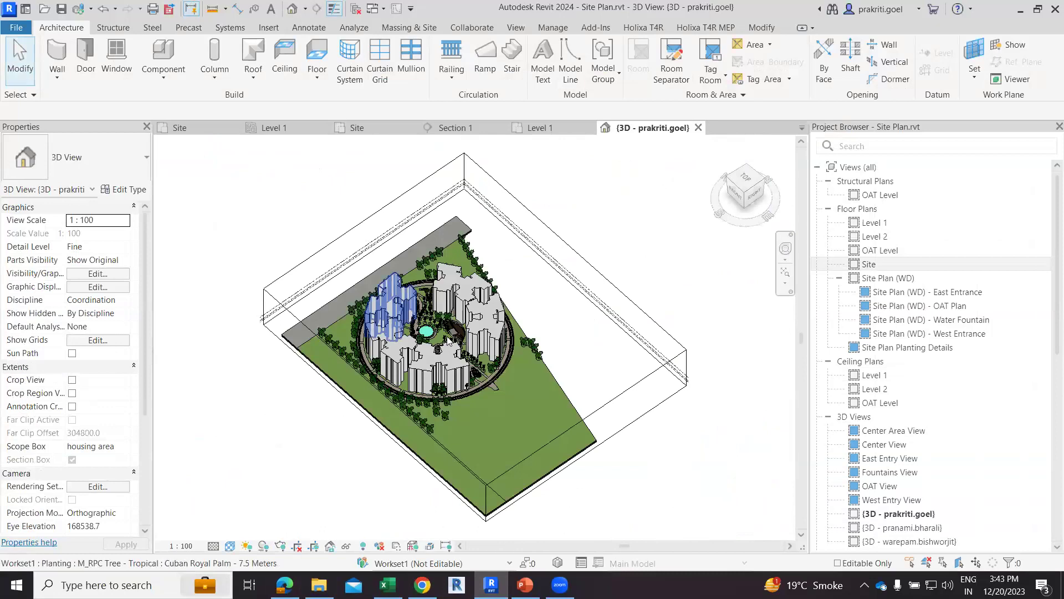
scroll(448, 340, "up", 5)
scroll(453, 331, "up", 3)
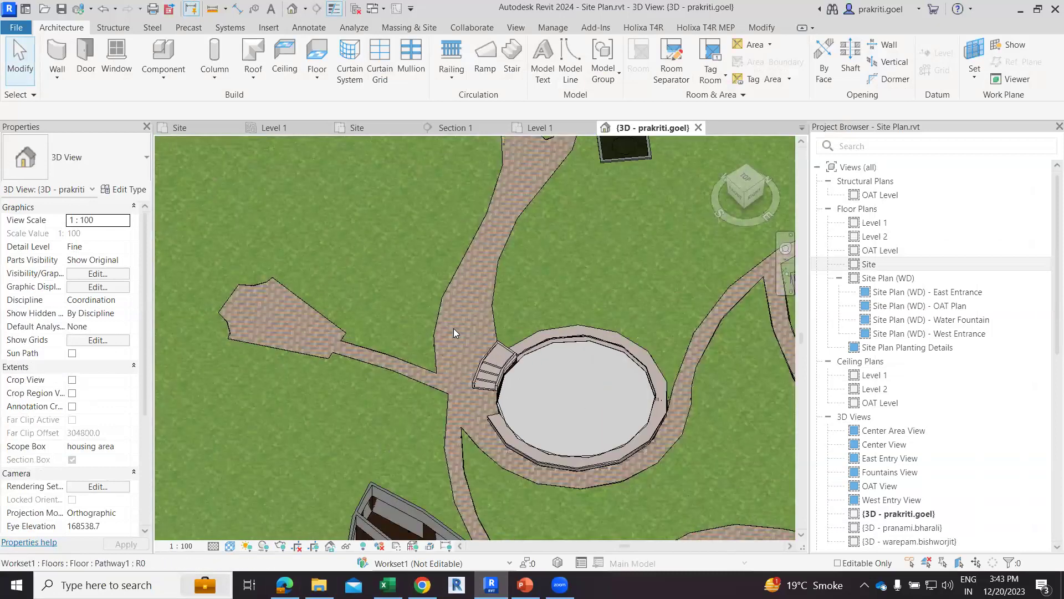
scroll(454, 331, "up", 3)
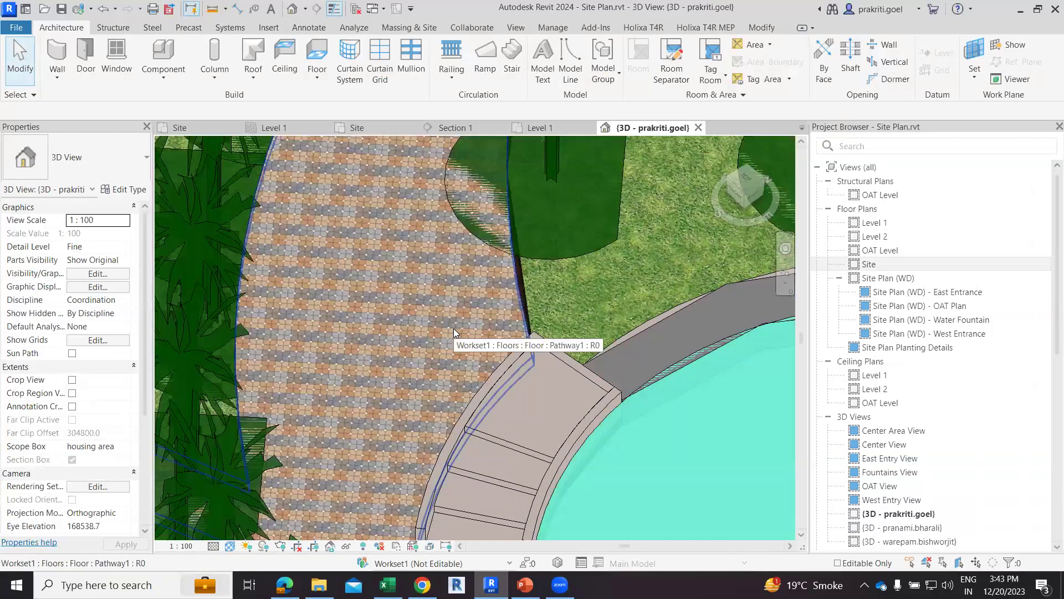
scroll(454, 328, "up", 2)
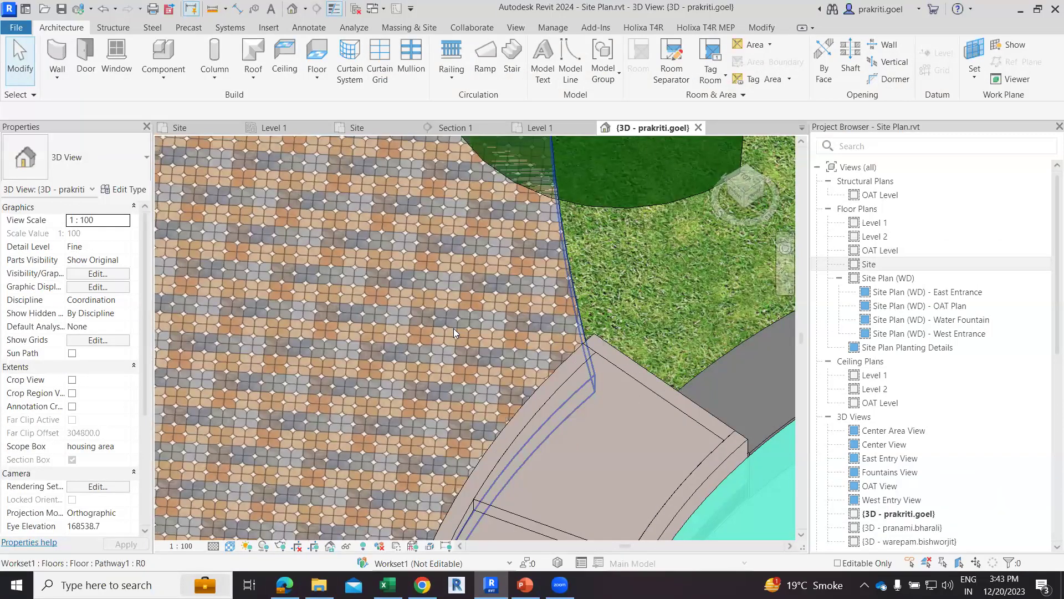
Examine the texture image of the Duratech XT K 7017 material assigned to the Pathway1 floor's finish layer.
left_click(453, 328)
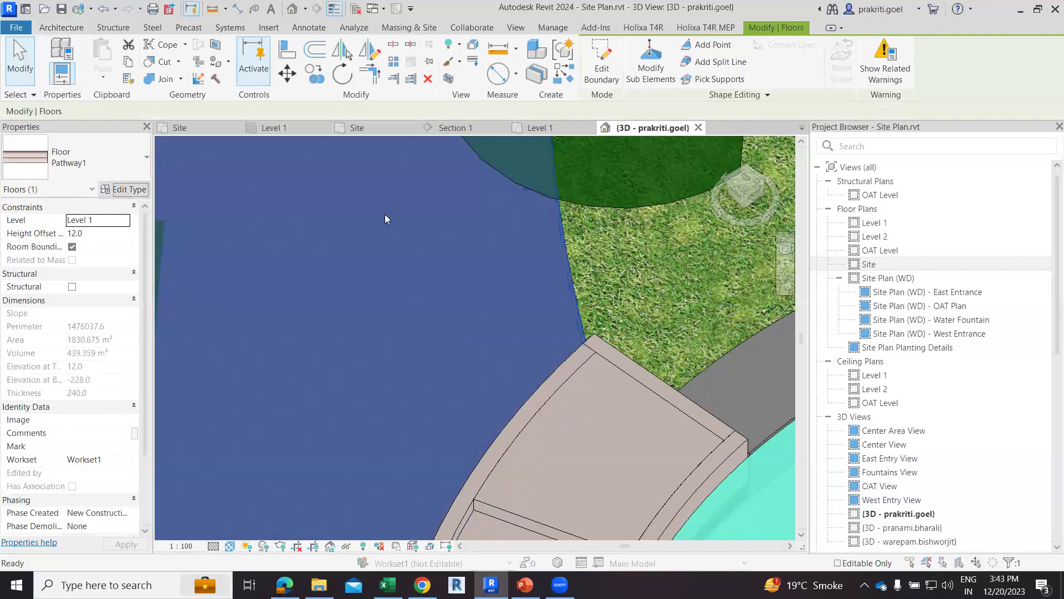
left_click(124, 189)
left_click(573, 302)
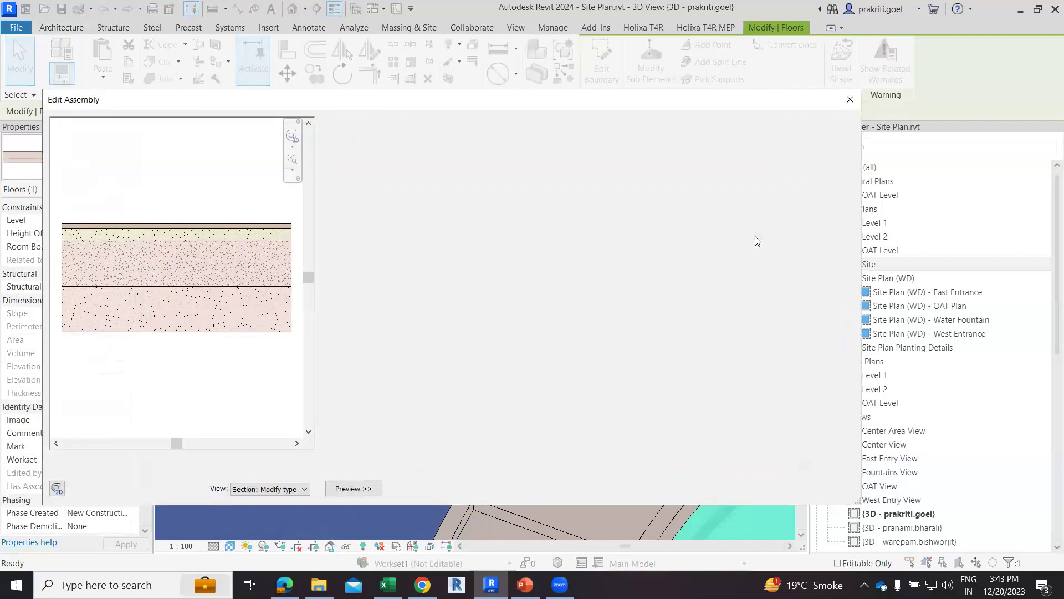
left_click(540, 219)
left_click(539, 217)
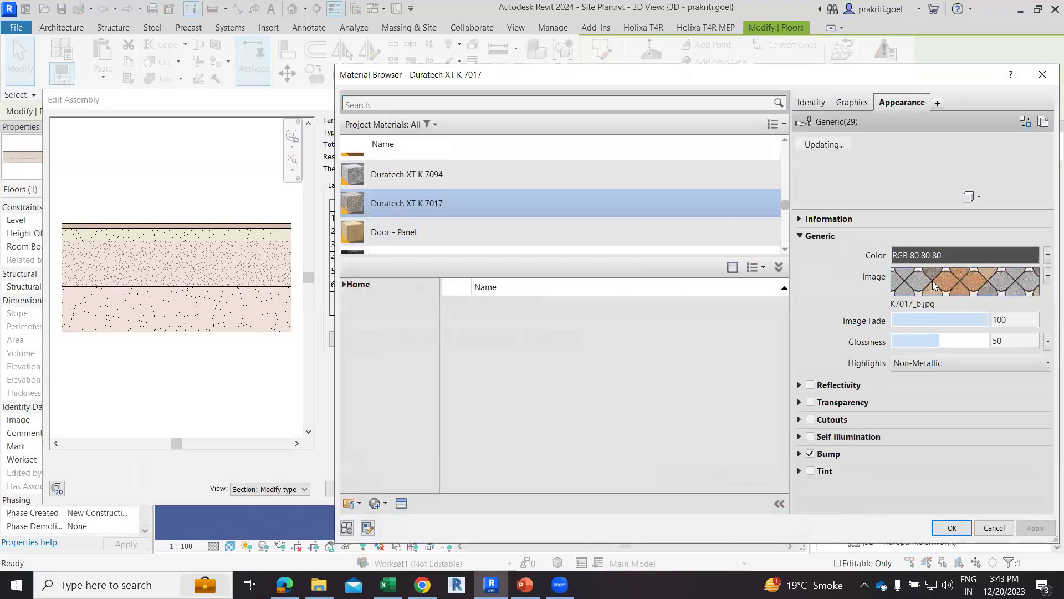
left_click(912, 284)
left_click_drag(554, 311, 571, 242)
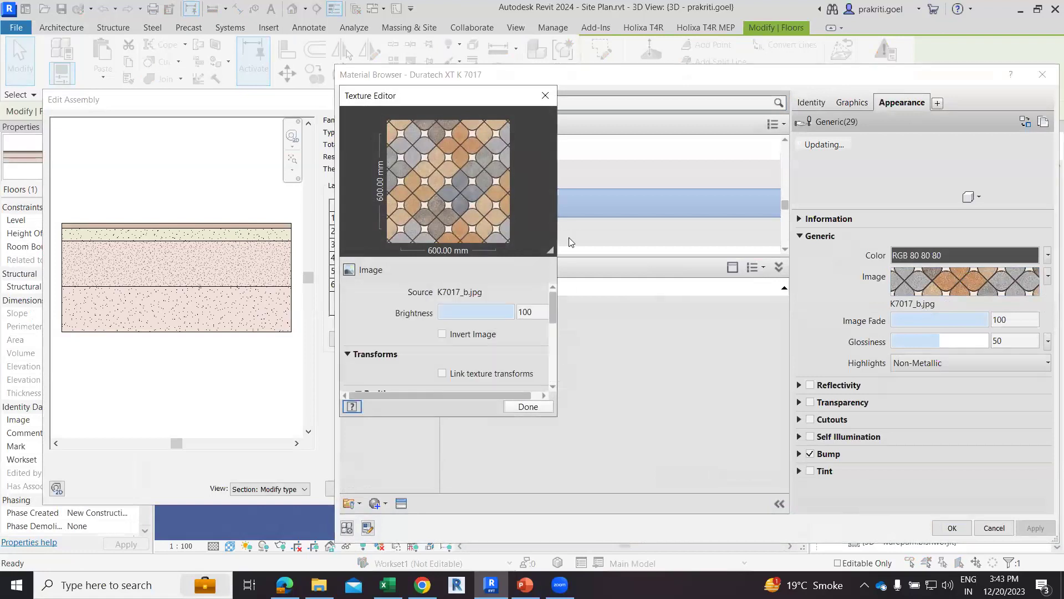
left_click(549, 95)
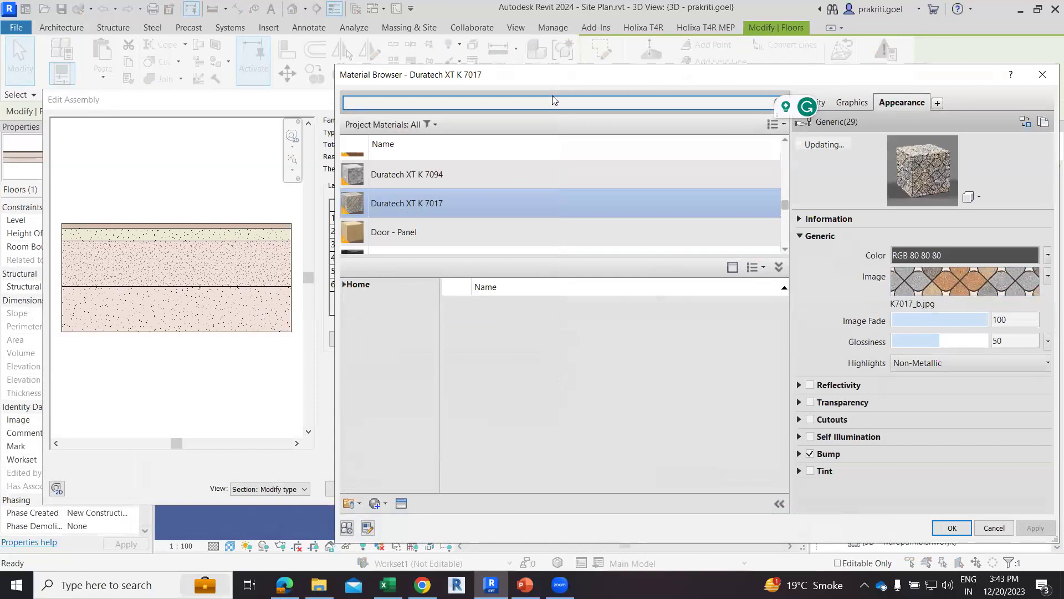
Review the surface pattern, appearance and bump settings of the Duratech XT K 7017 material.
left_click(846, 109)
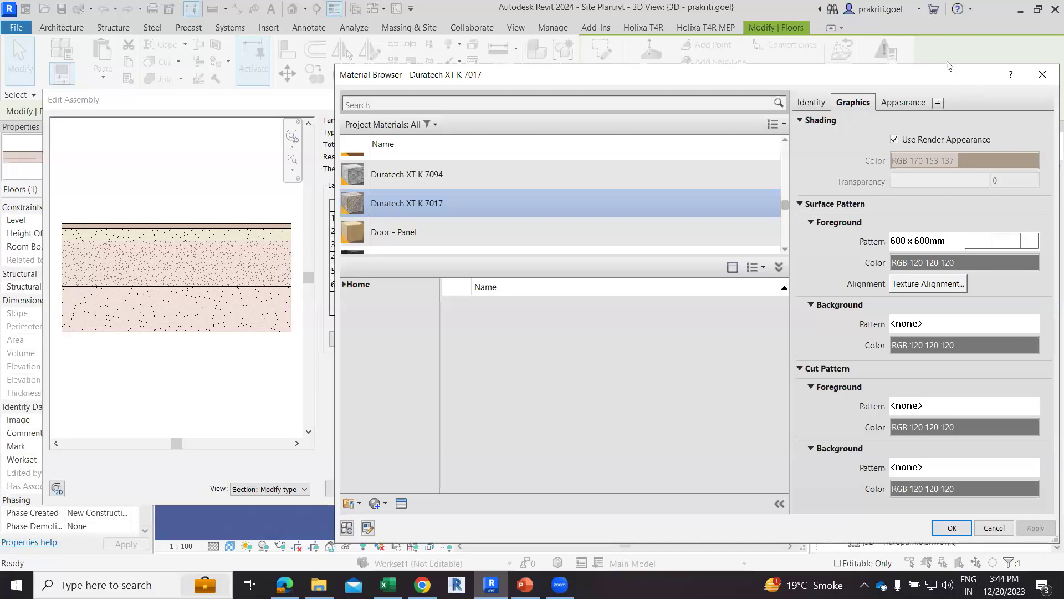
left_click_drag(948, 66, 920, 11)
left_click(881, 48)
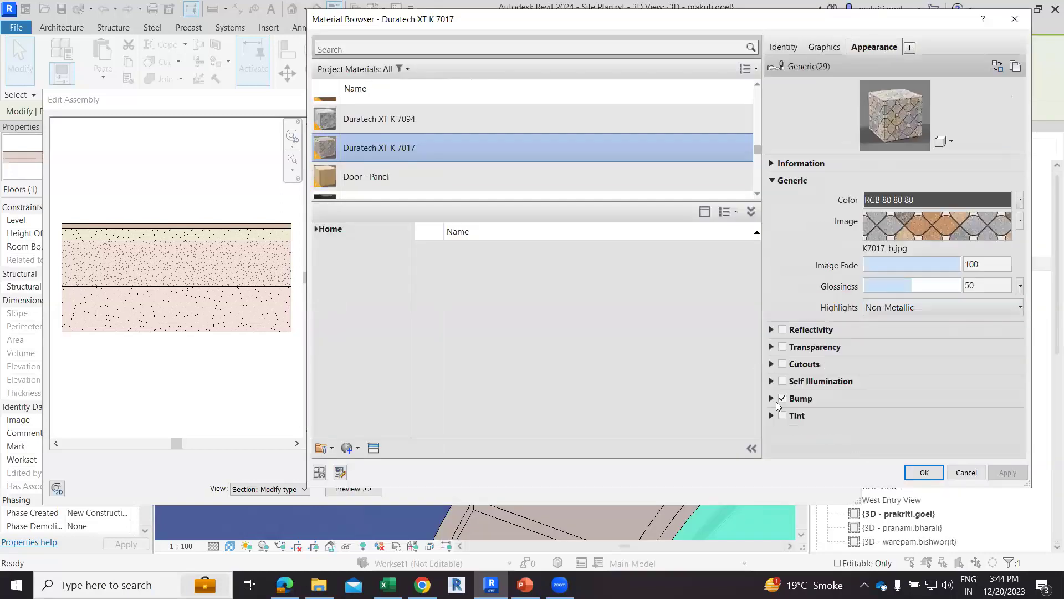
left_click(791, 400)
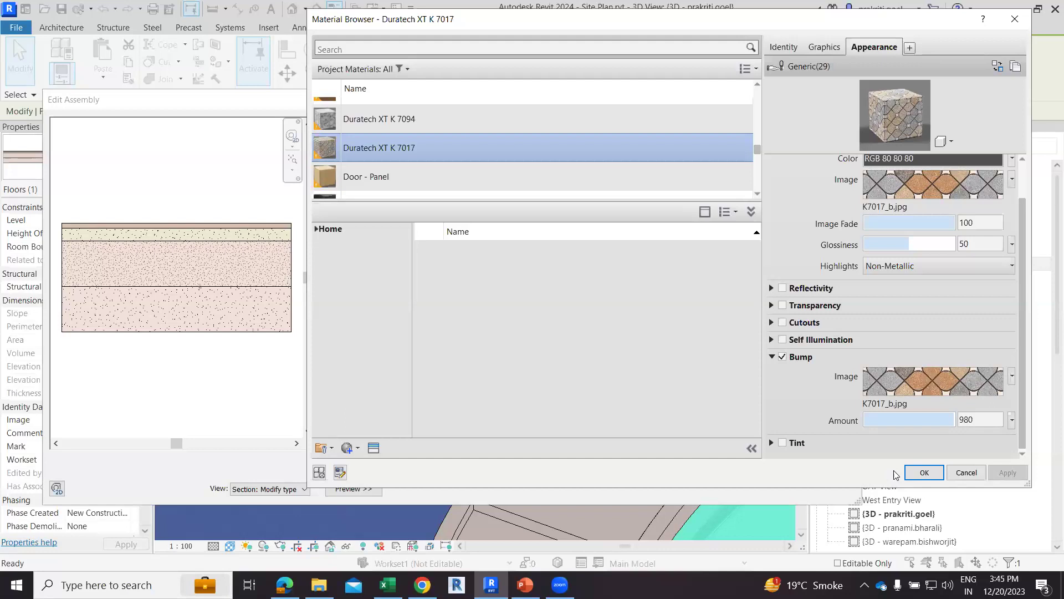
Review the paving material's product and cost information, and close the Pathway1 type properties without changes.
left_click(771, 44)
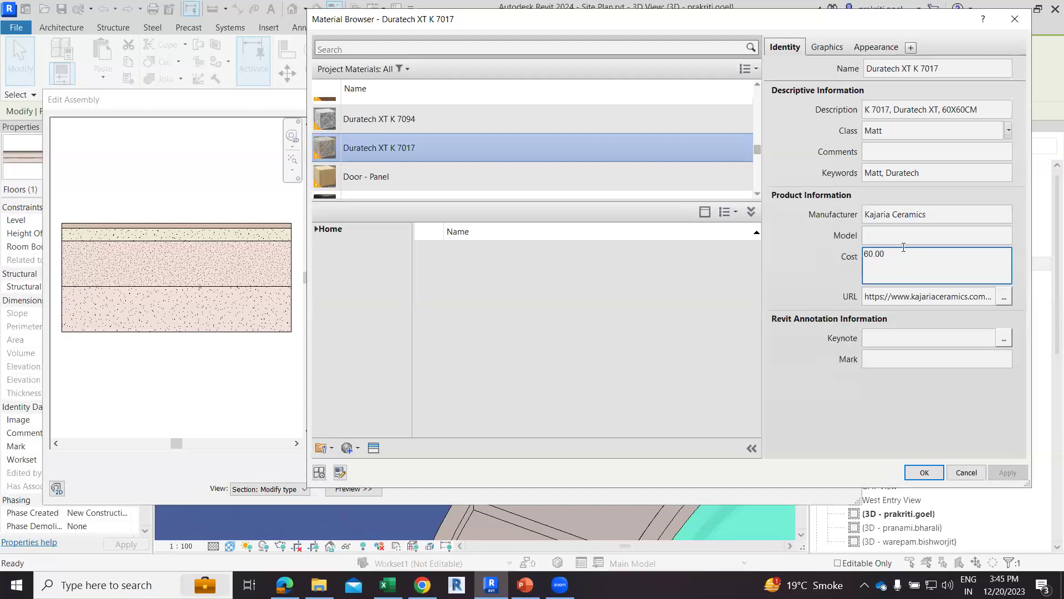
left_click(1015, 20)
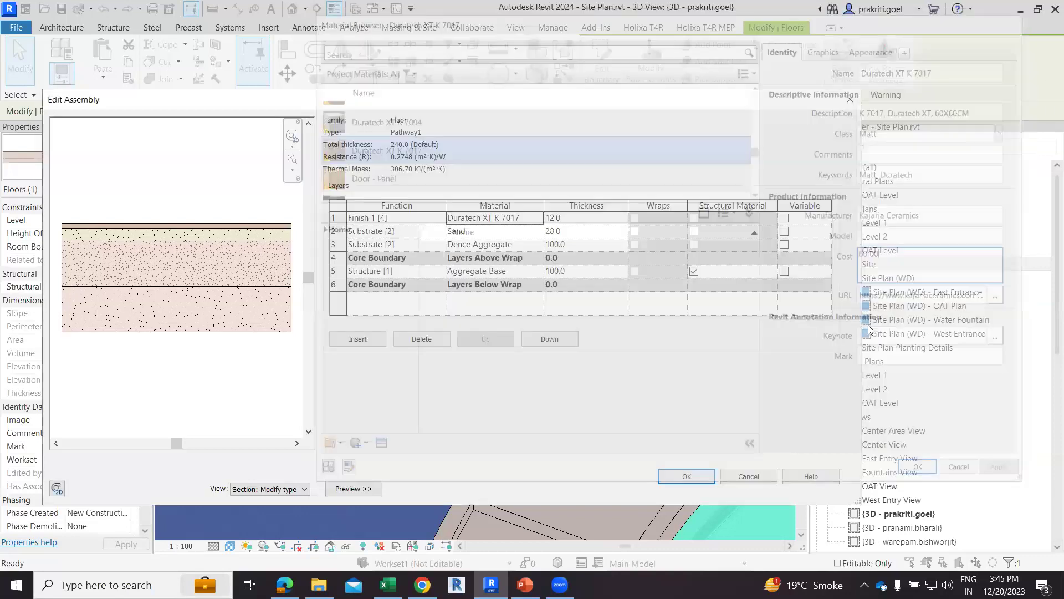
left_click(849, 99)
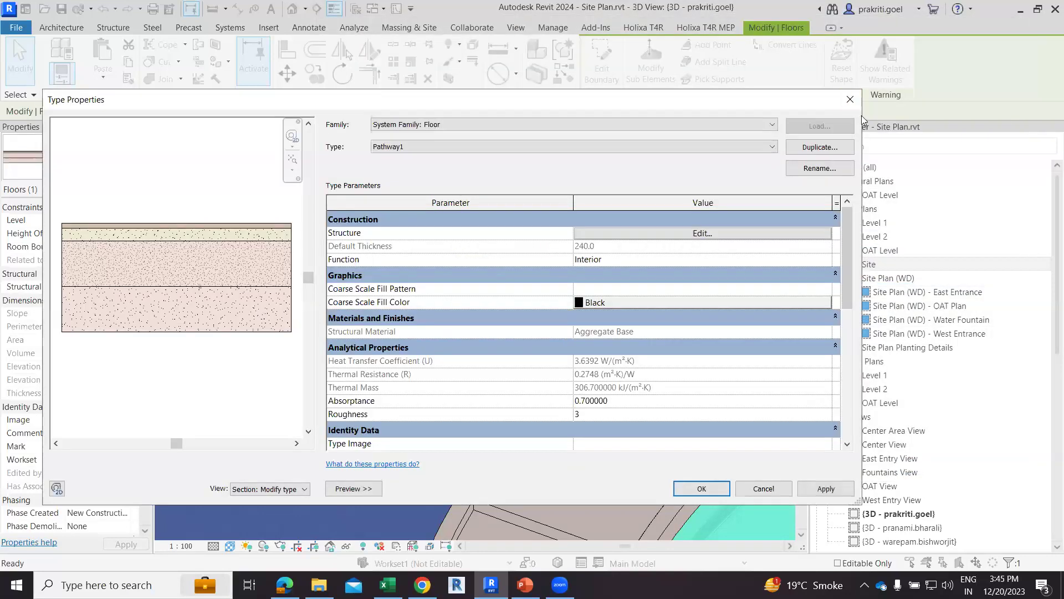
left_click(851, 98)
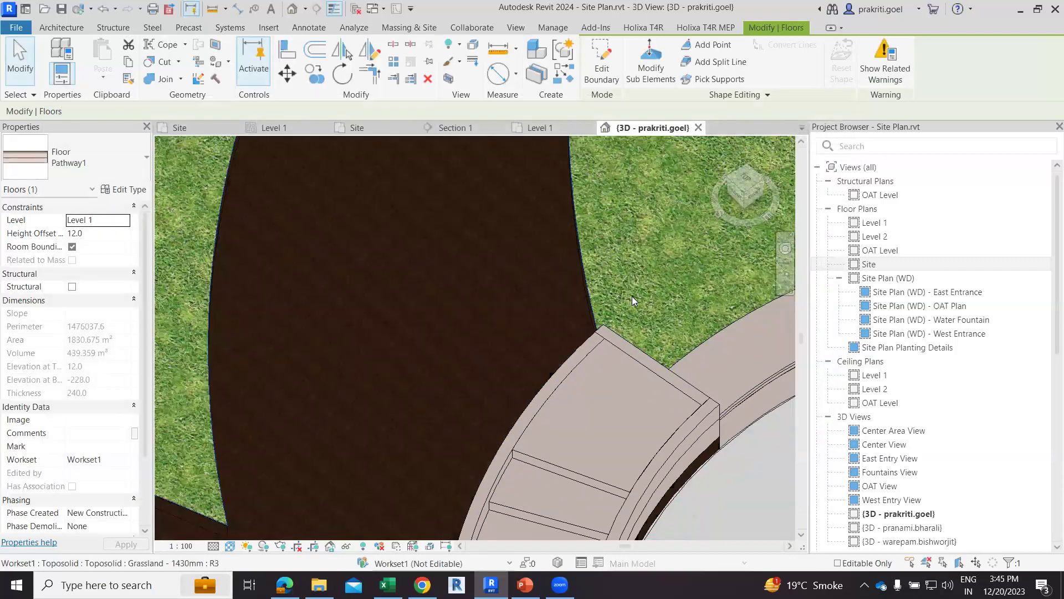
key("Escape")
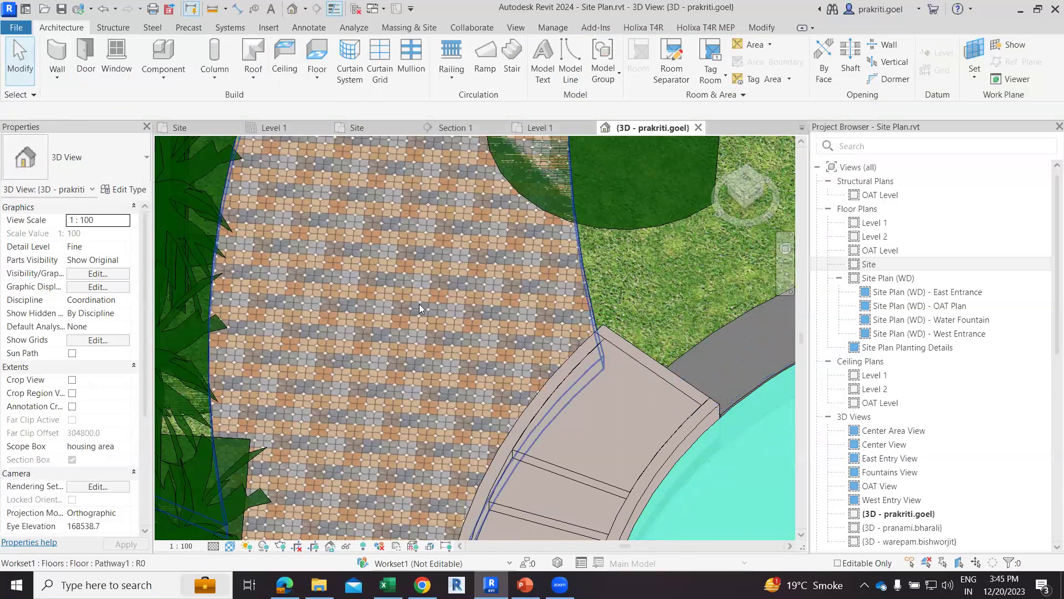
Return to the Site floor plan and start loading a family from the US library folder.
scroll(419, 303, "down", 5)
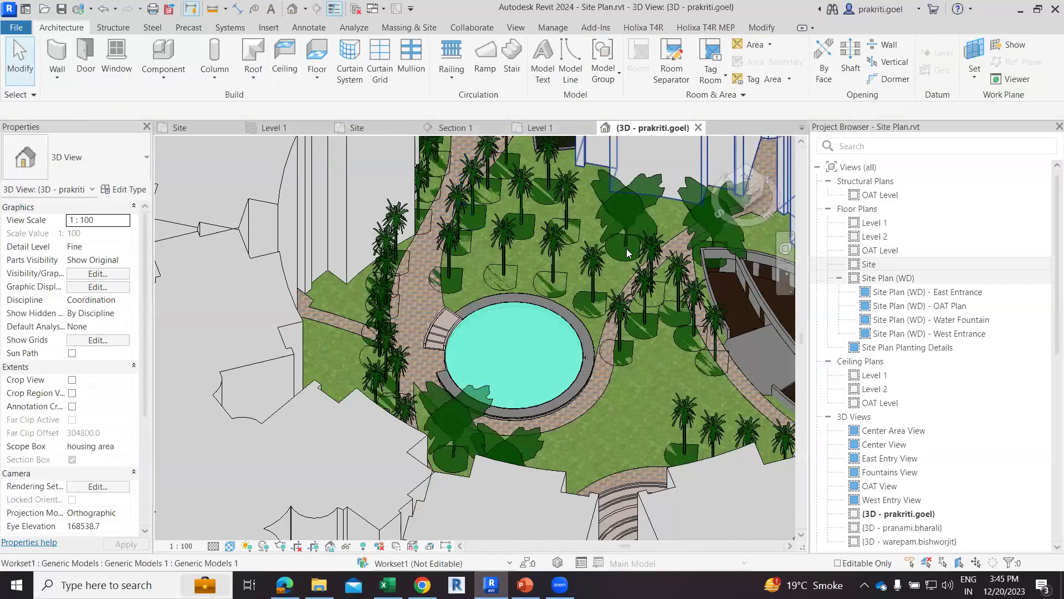
double_click(871, 264)
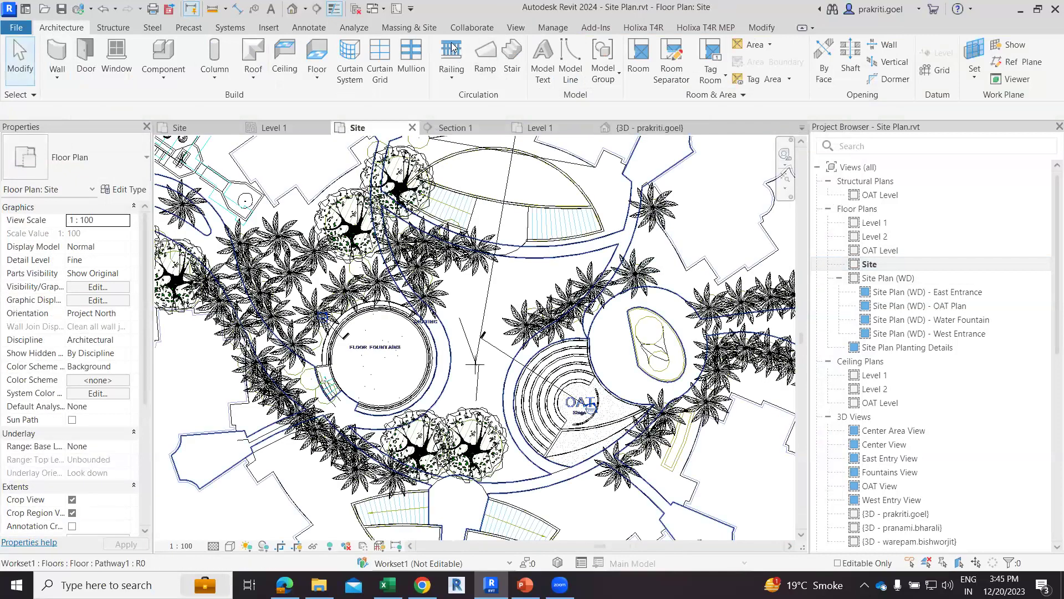
left_click(515, 28)
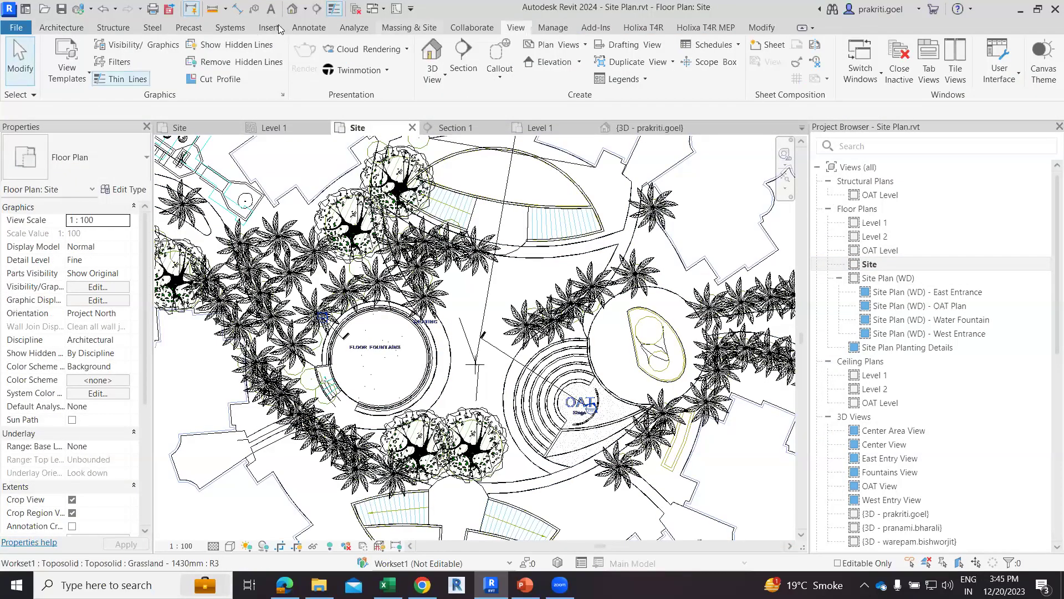
left_click(269, 27)
left_click(559, 83)
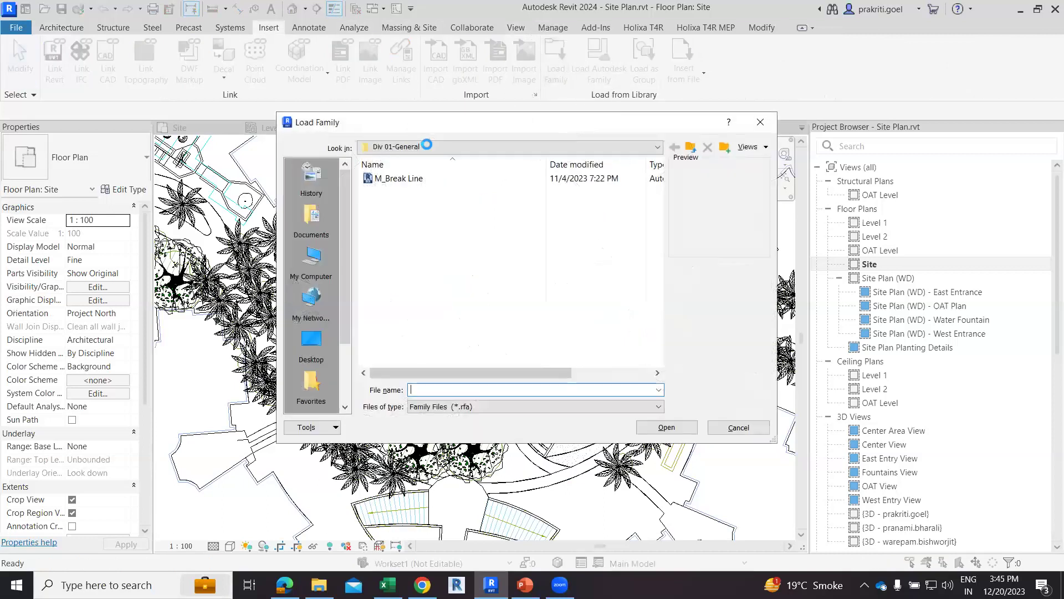
left_click(510, 147)
left_click(479, 251)
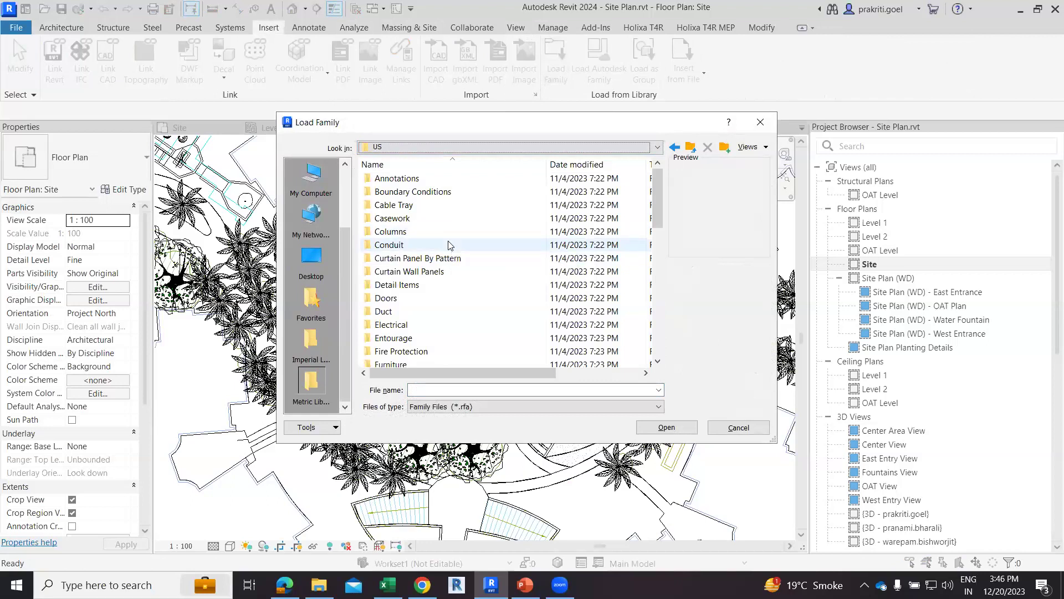
Load the M_RPC Tree - Deciduous family from the library's Planting folder.
scroll(450, 248, "down", 8)
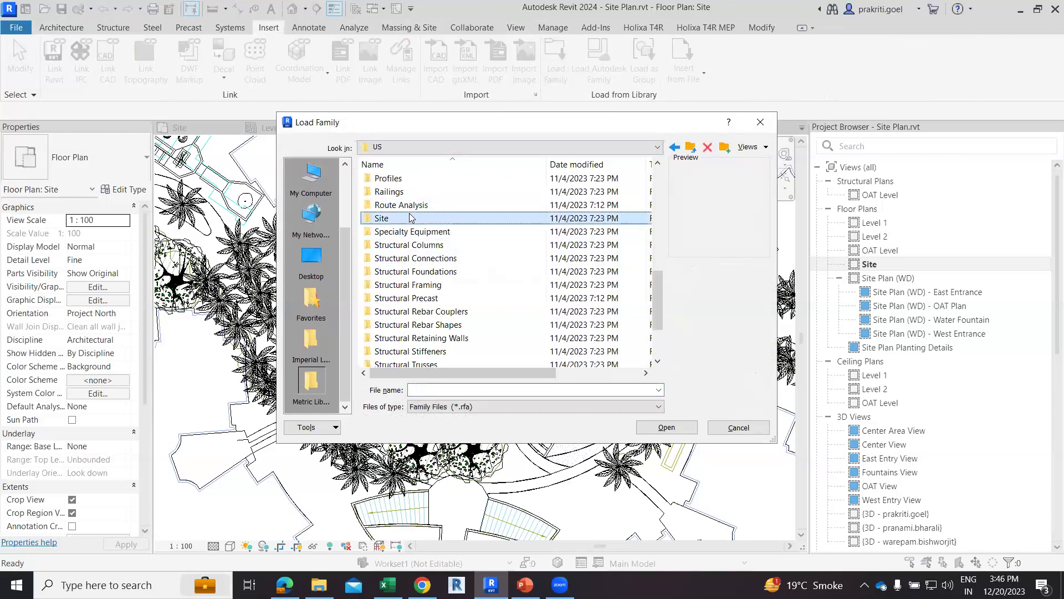
scroll(413, 210, "up", 1)
double_click(395, 192)
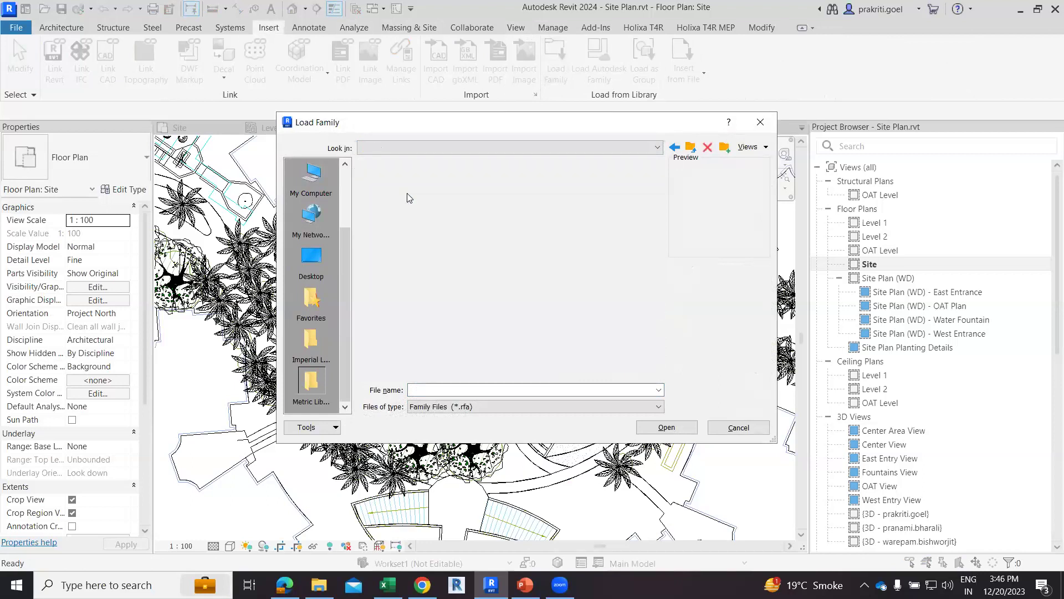
left_click(421, 192)
left_click(439, 179)
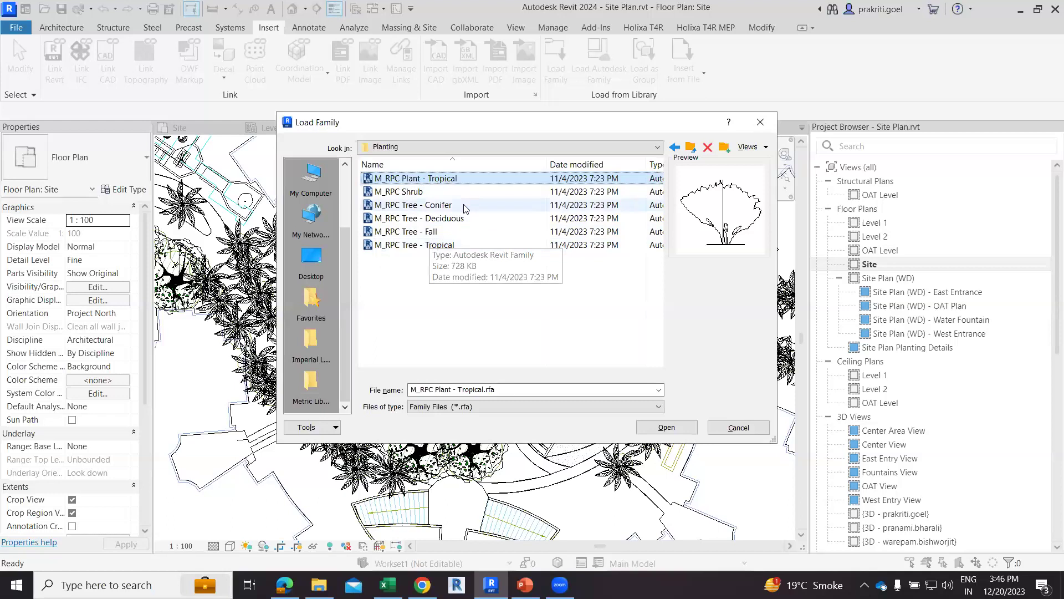
left_click(438, 218)
left_click(667, 428)
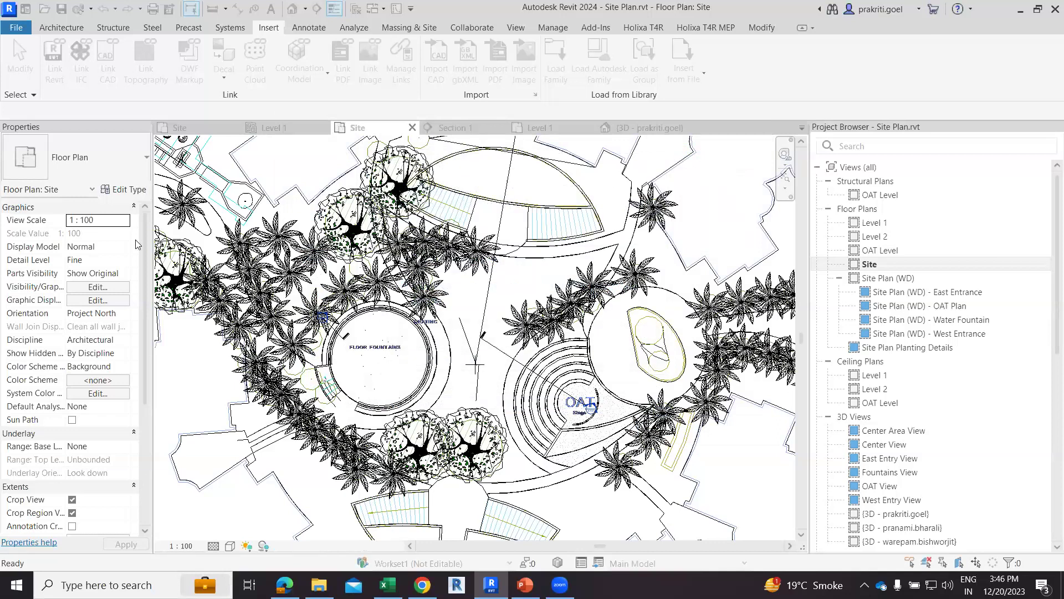
key("Escape")
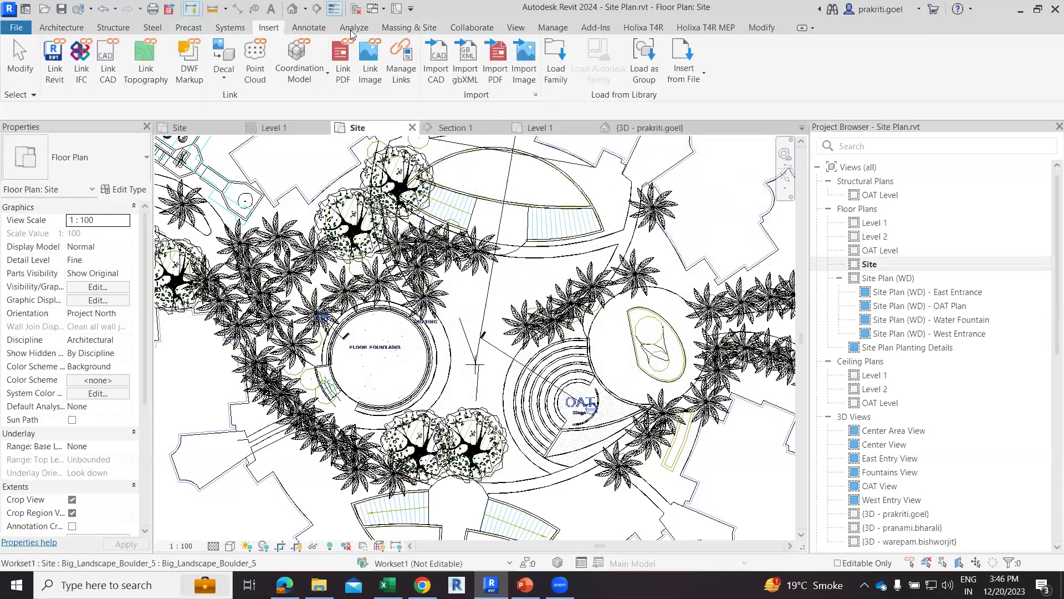
Start placing a site component of the M_RPC Tree - Tropical type Cuban Royal Palm - 7.5 Meters and review its type properties.
left_click(405, 31)
left_click(51, 162)
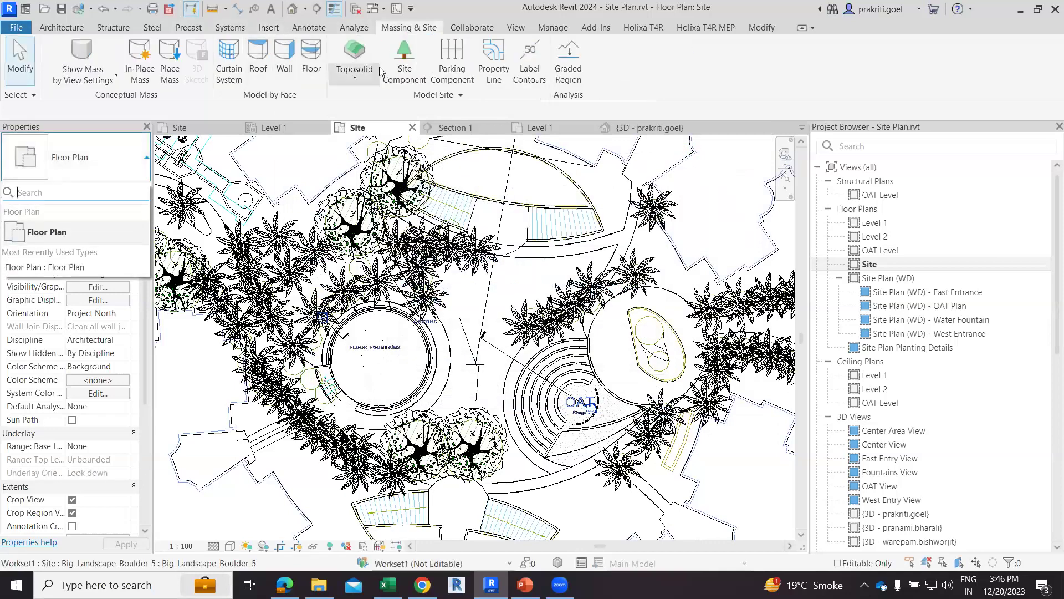
left_click(405, 61)
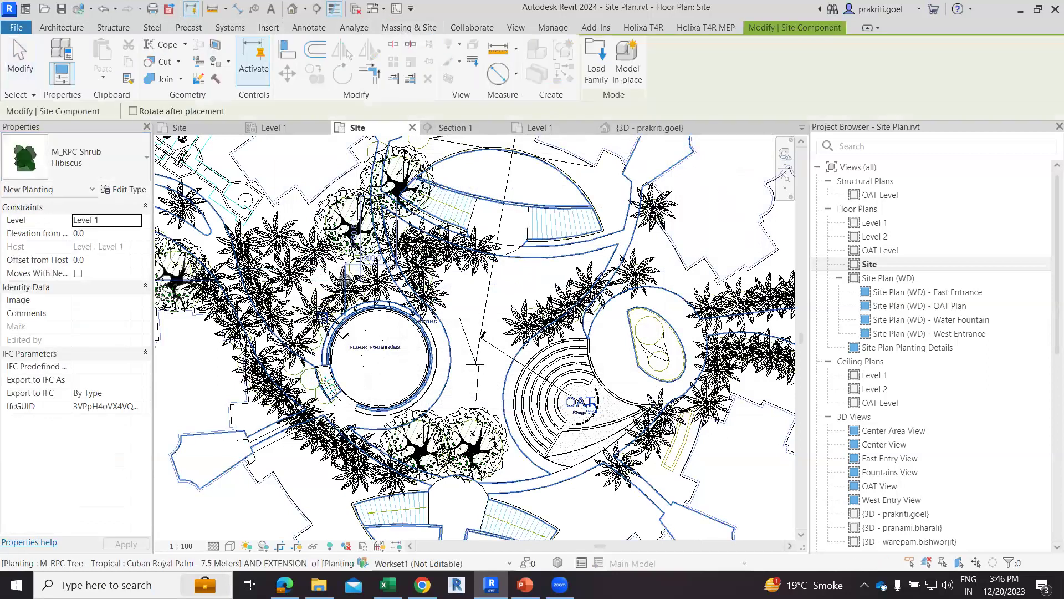
left_click(83, 161)
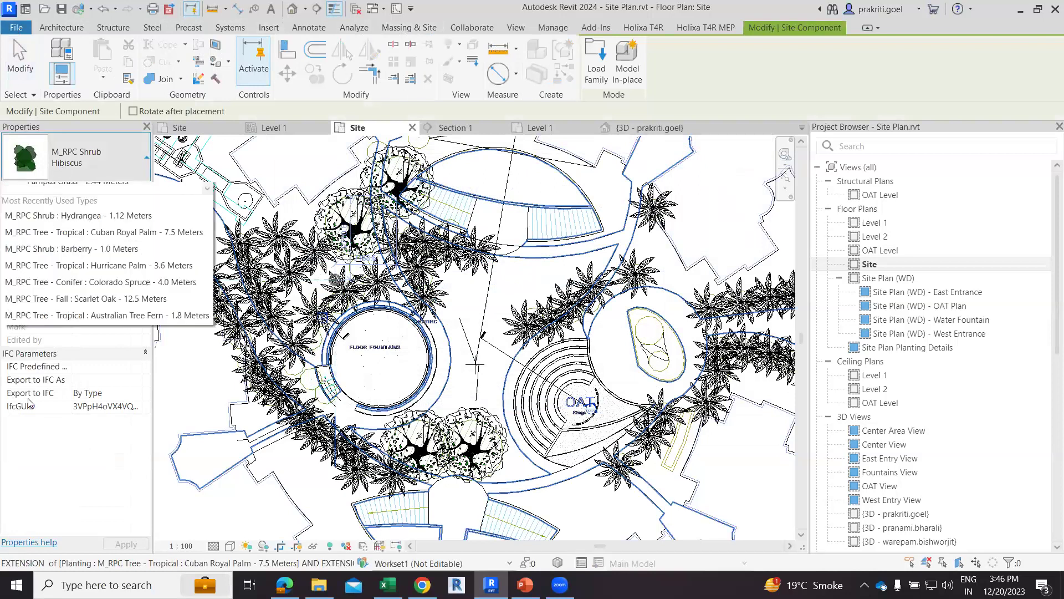
scroll(44, 369, "down", 10)
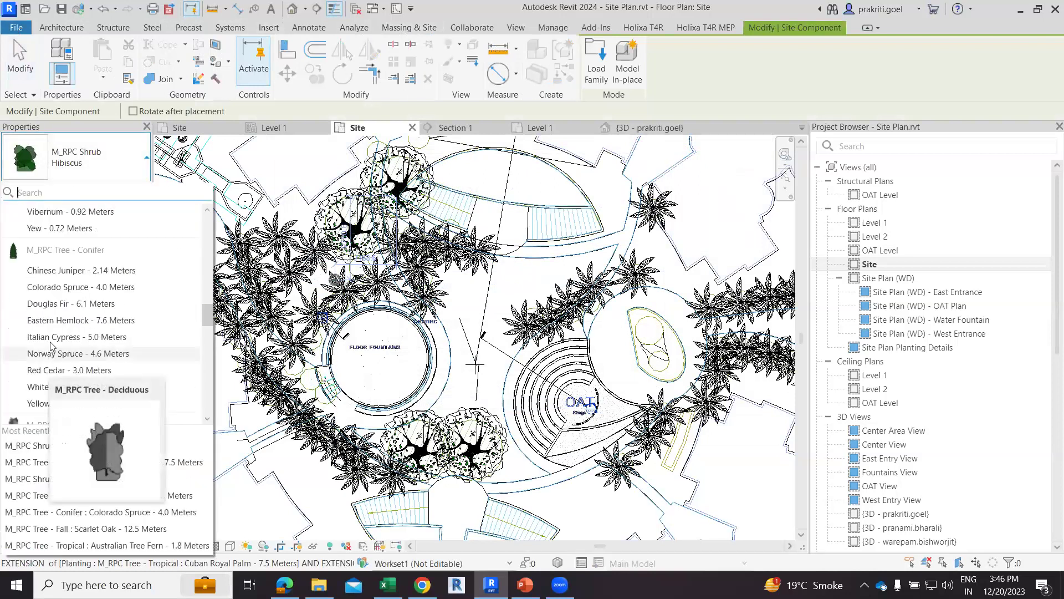
scroll(46, 363, "down", 7)
scroll(52, 349, "down", 10)
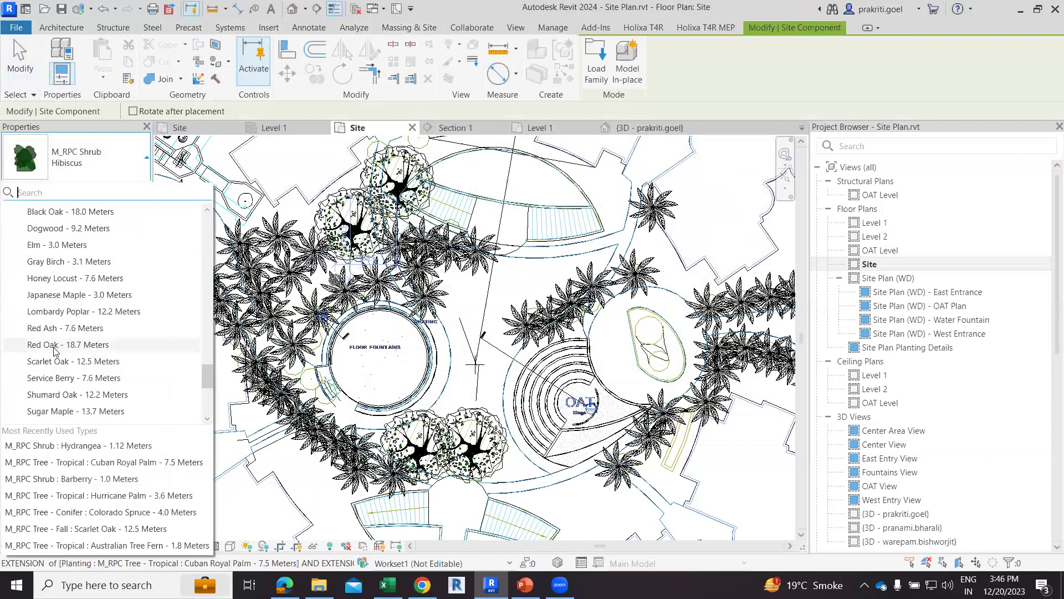
scroll(66, 339, "up", 1)
scroll(71, 316, "down", 1)
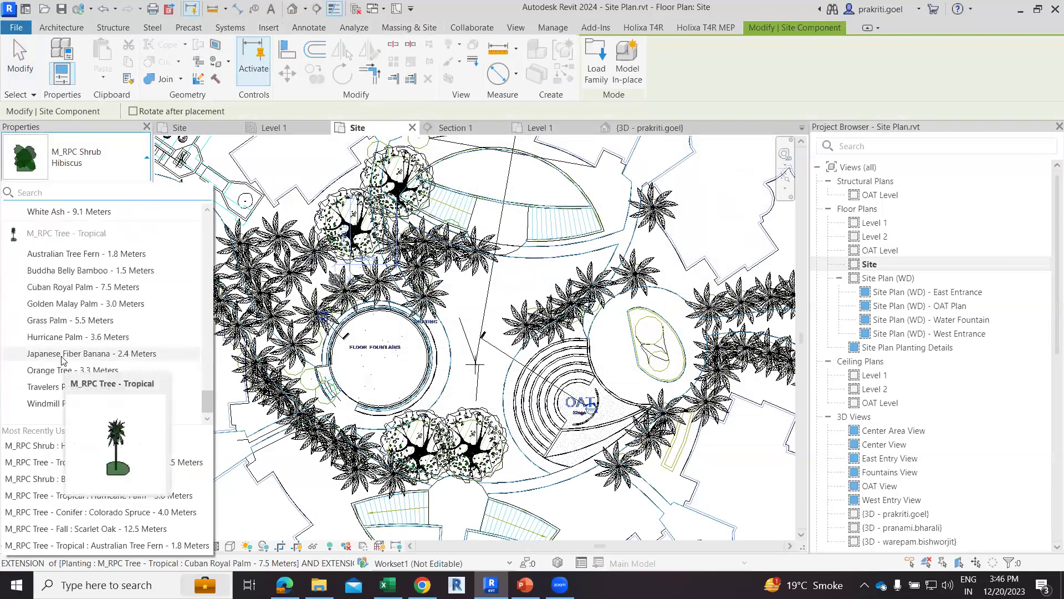
left_click(73, 287)
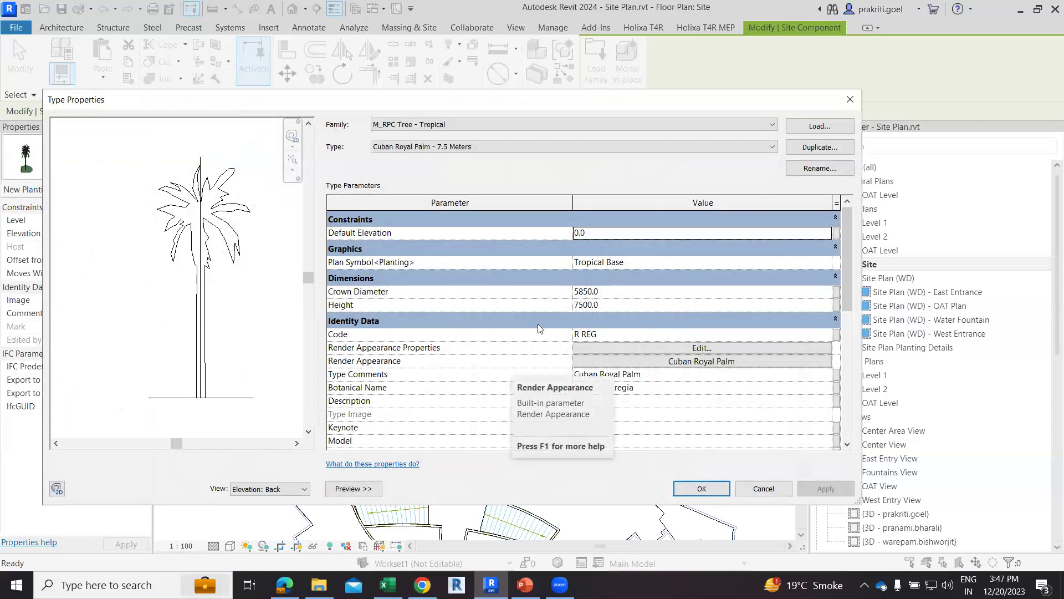
key("Escape")
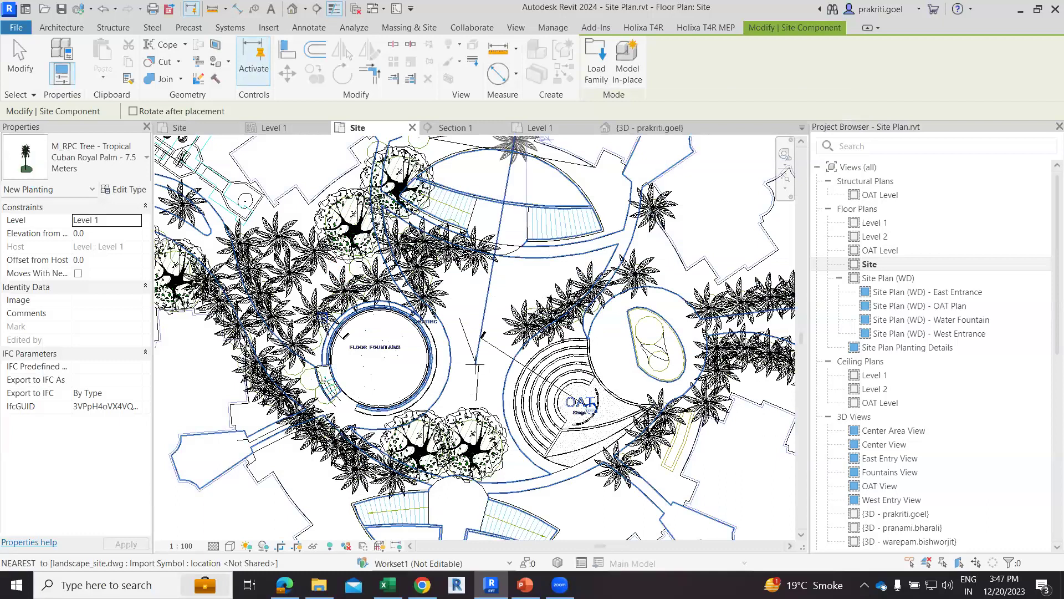
Open the palm family near the floor fountains for editing, review its family type parameters and close them without changes.
left_click(417, 268)
key("Escape")
left_click(417, 267)
left_click(587, 71)
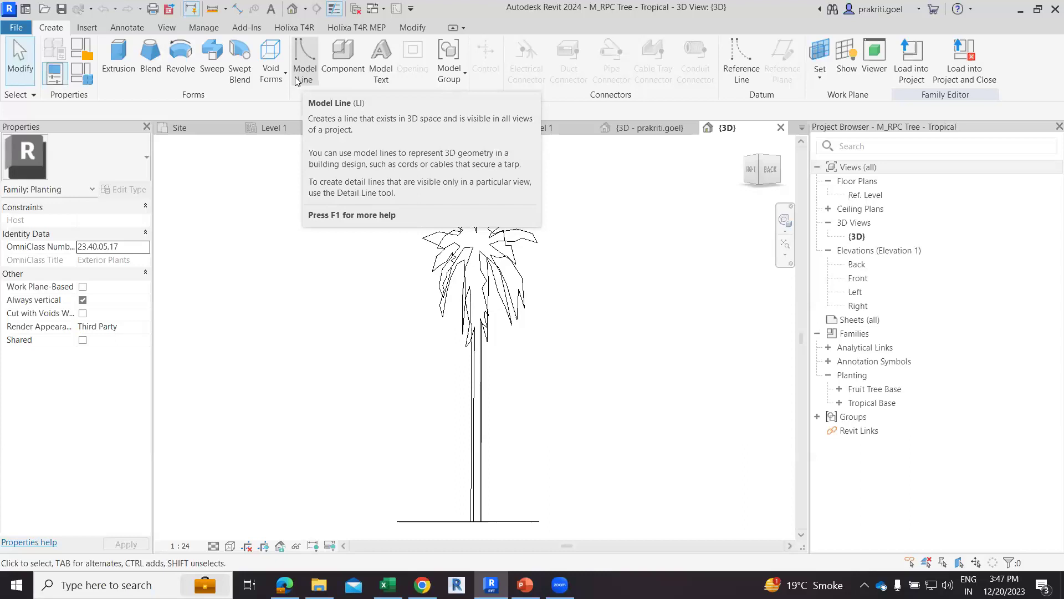
left_click(77, 77)
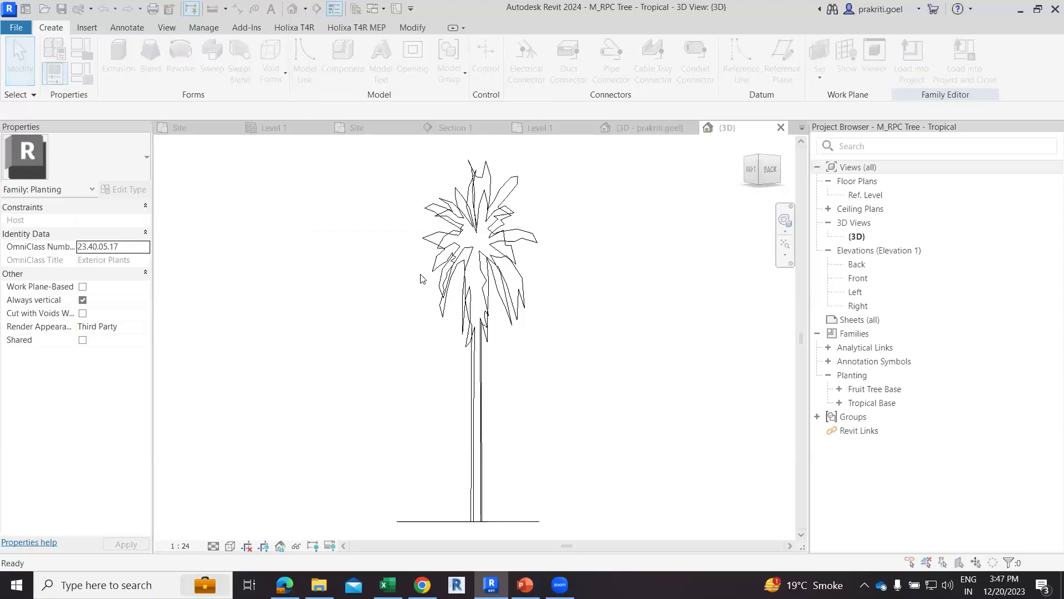
left_click(719, 346)
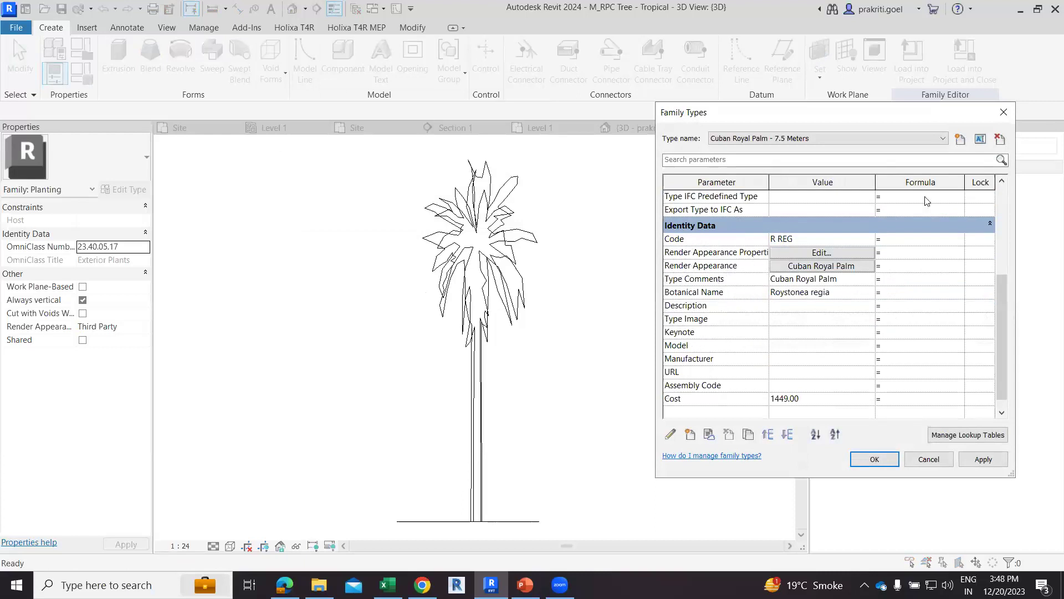
left_click(1003, 113)
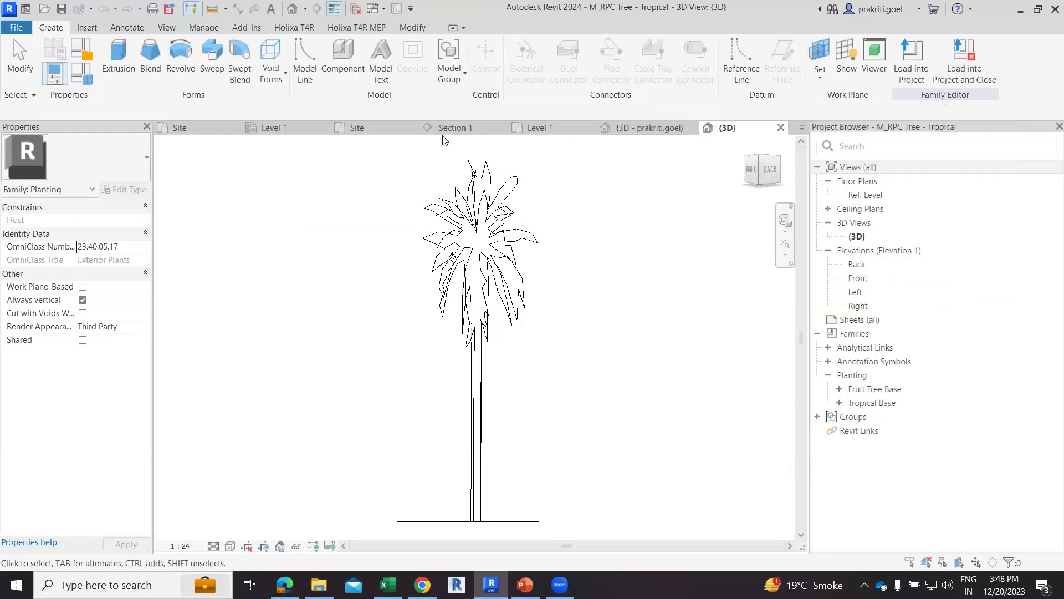
Return to the project and examine the crown diameter, quantity and rate columns of the Planting Schedule.
left_click(670, 129)
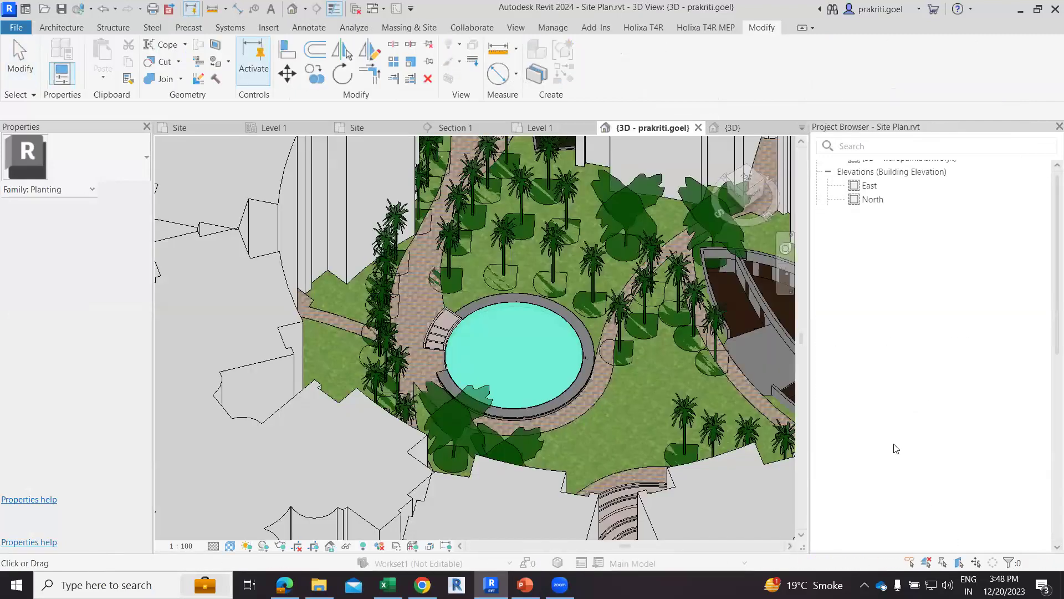
left_click(884, 380)
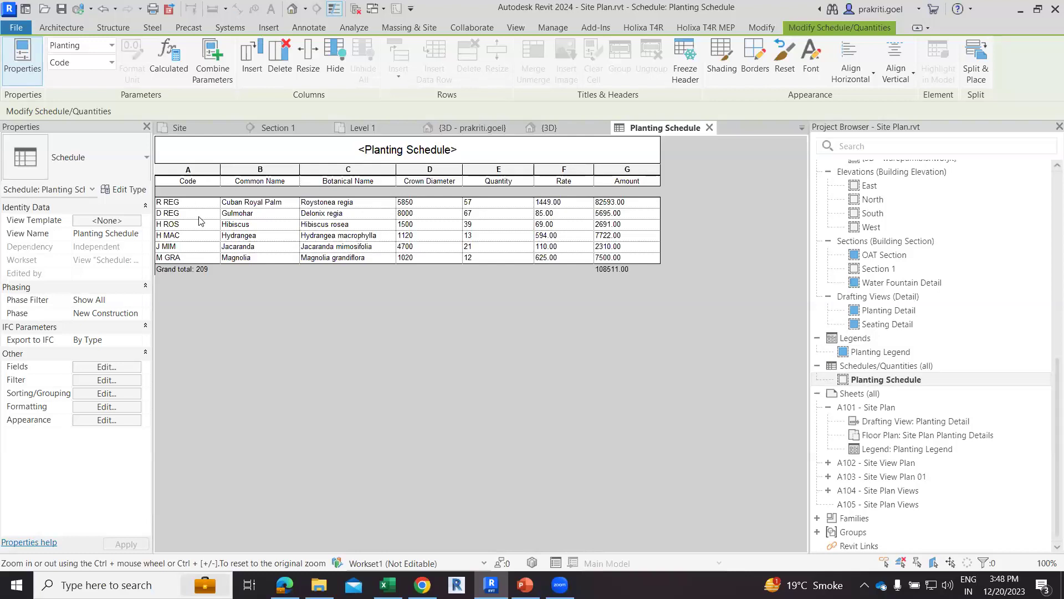
left_click(422, 204)
left_click_drag(421, 226, 421, 261)
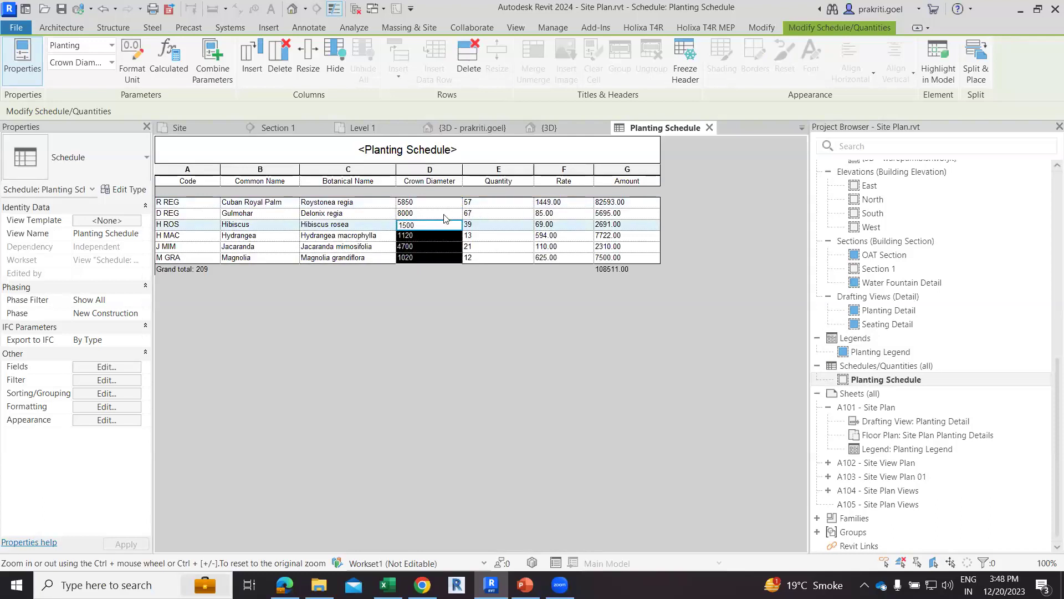
left_click_drag(499, 203, 495, 270)
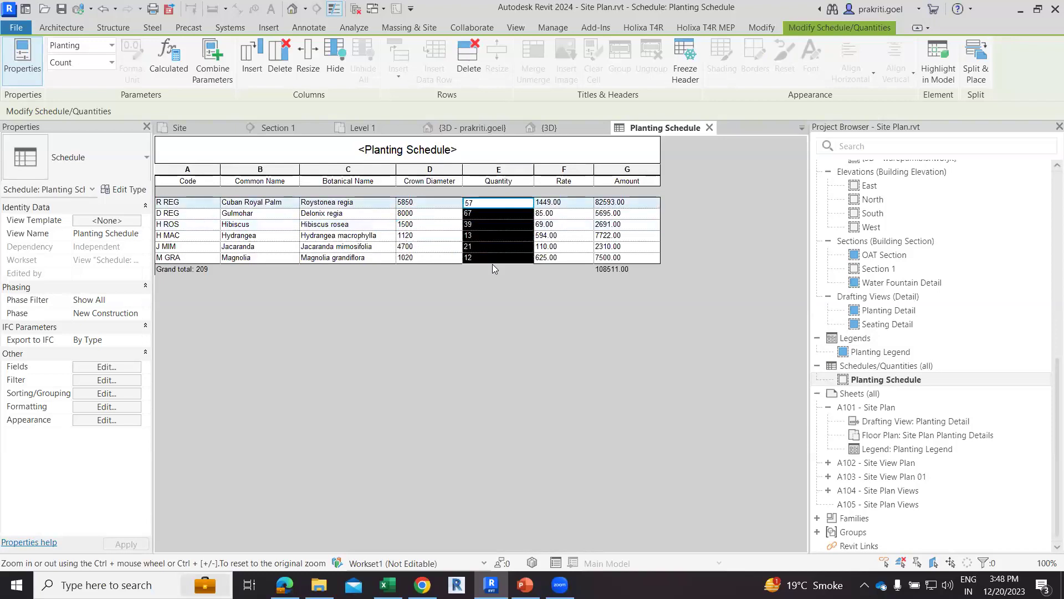
left_click_drag(568, 203, 563, 261)
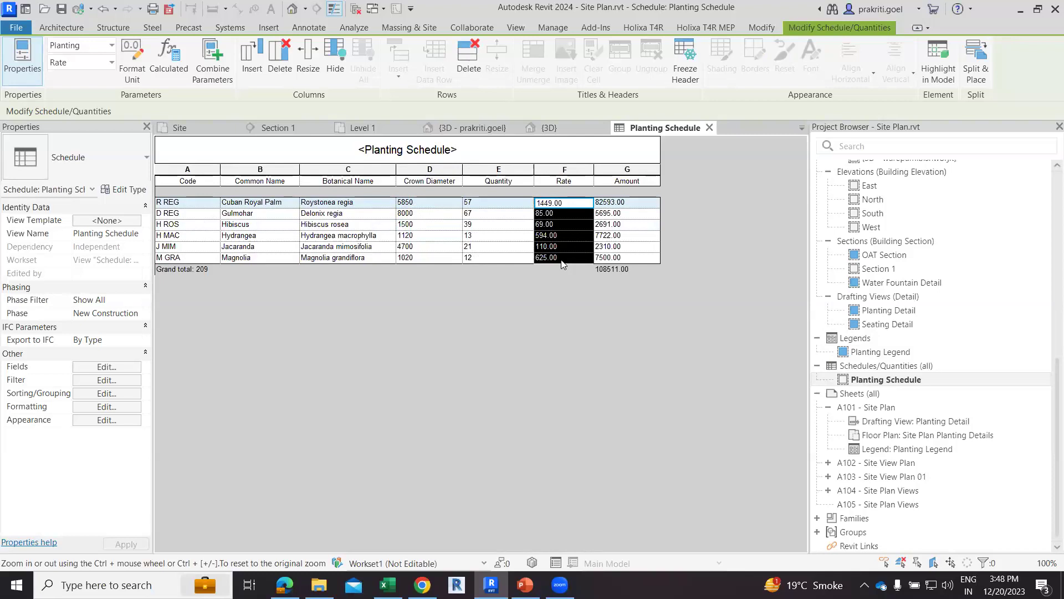
View the Site Plan (WD) and Site floor plans, clear the planting selection and open the Site Plan Planting Details plan.
scroll(922, 286, "up", 10)
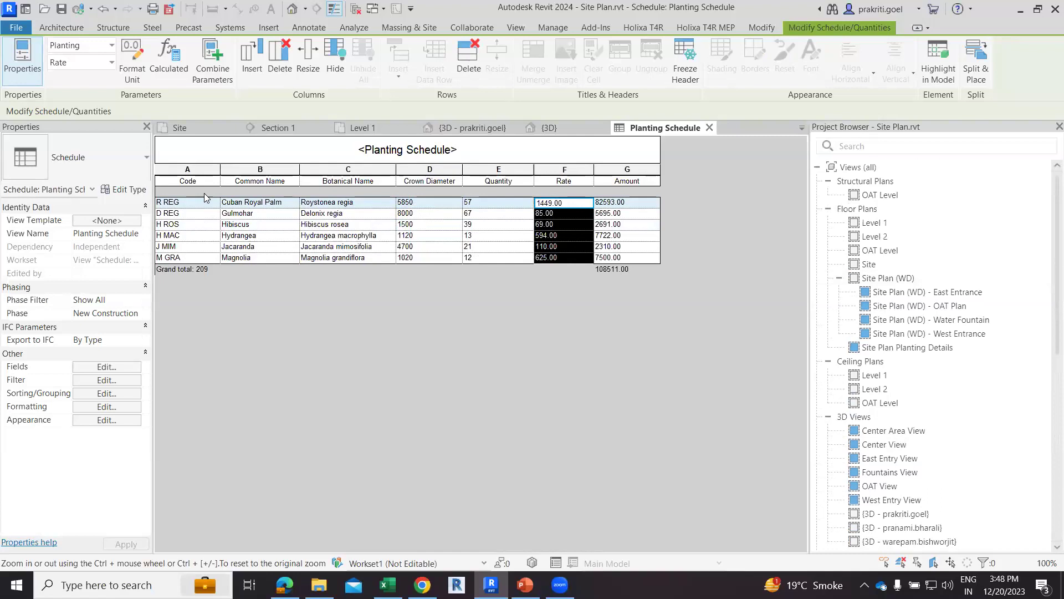
double_click(910, 279)
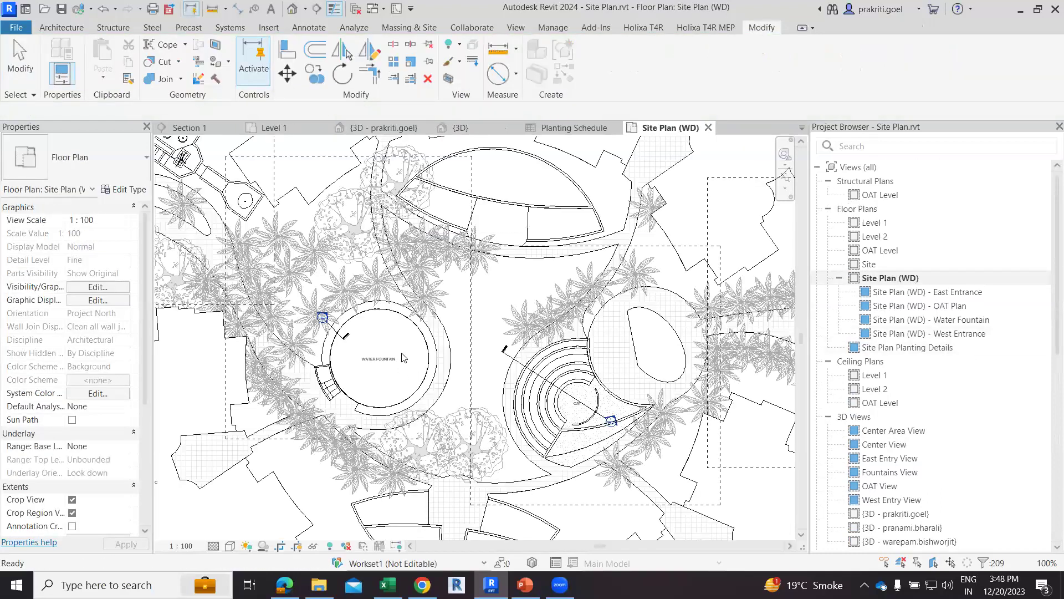
scroll(403, 355, "down", 4)
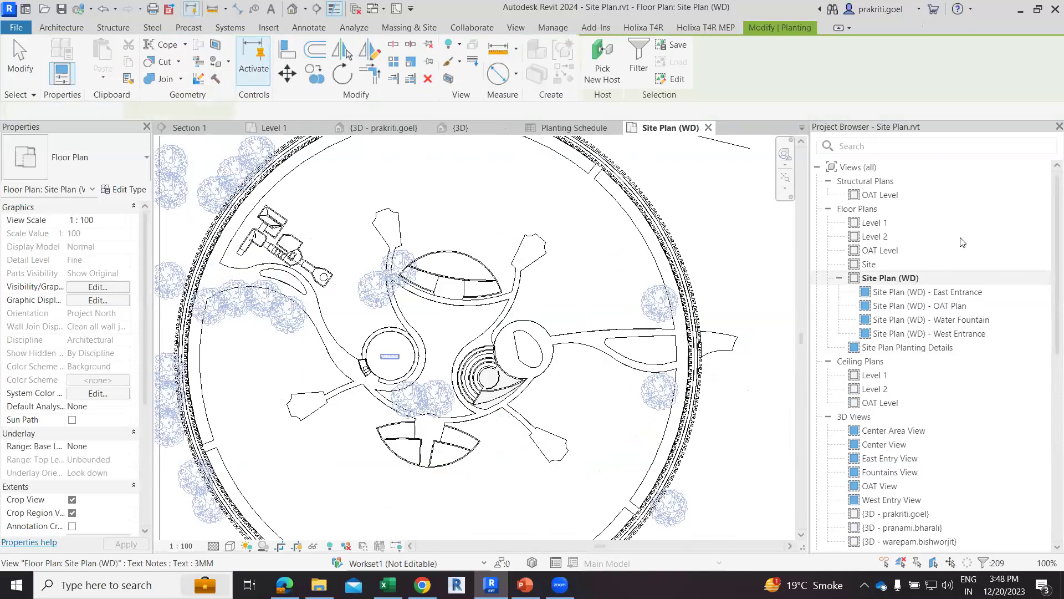
double_click(874, 266)
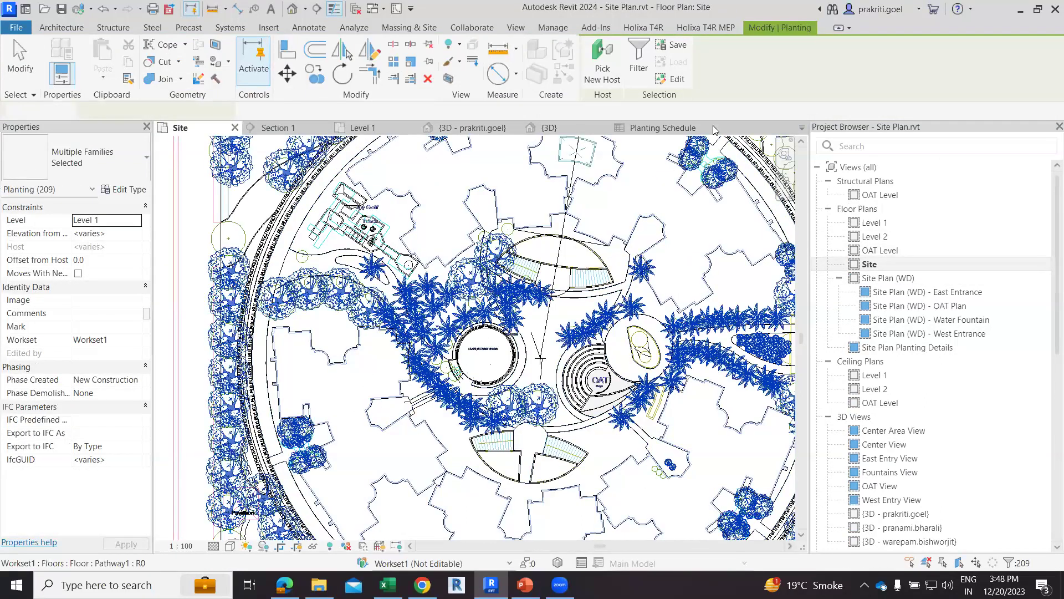
key("Escape")
double_click(910, 347)
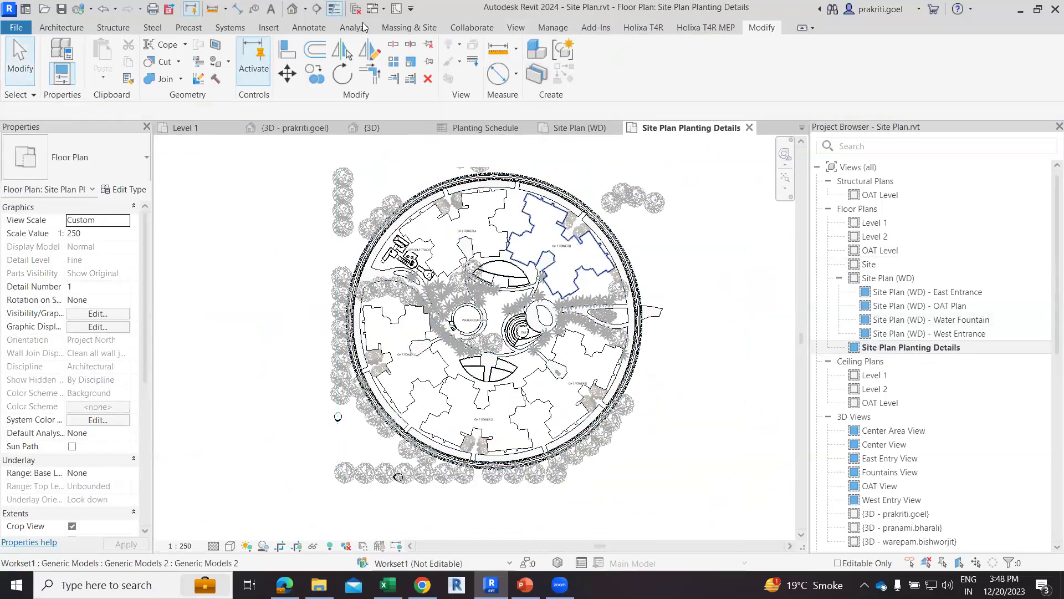
Start Tag by Category on a Gulmohar tree in the planting details plan and accept loading a planting tag family.
left_click(305, 28)
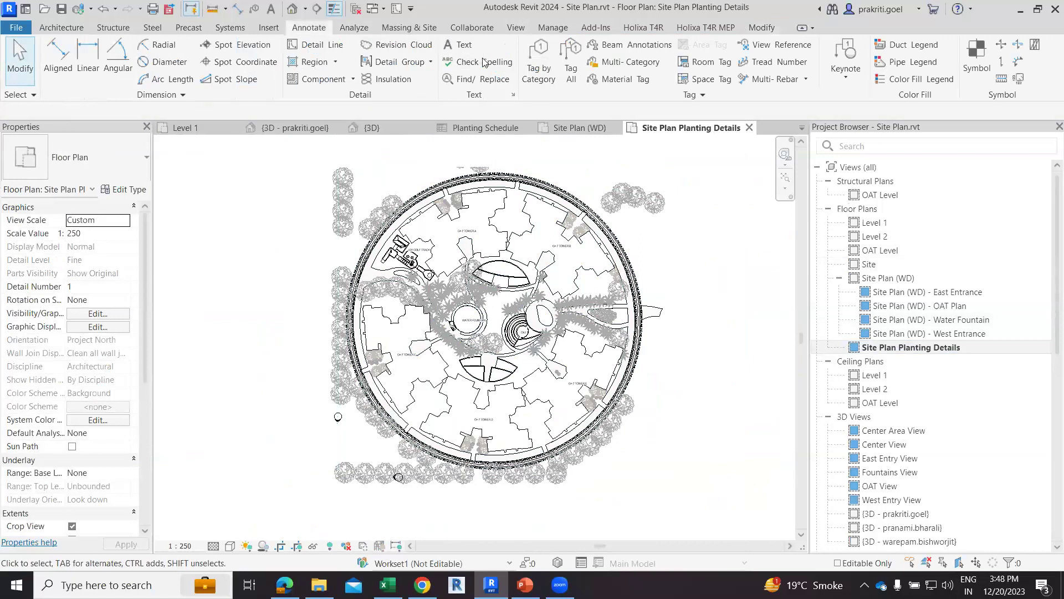
left_click(534, 81)
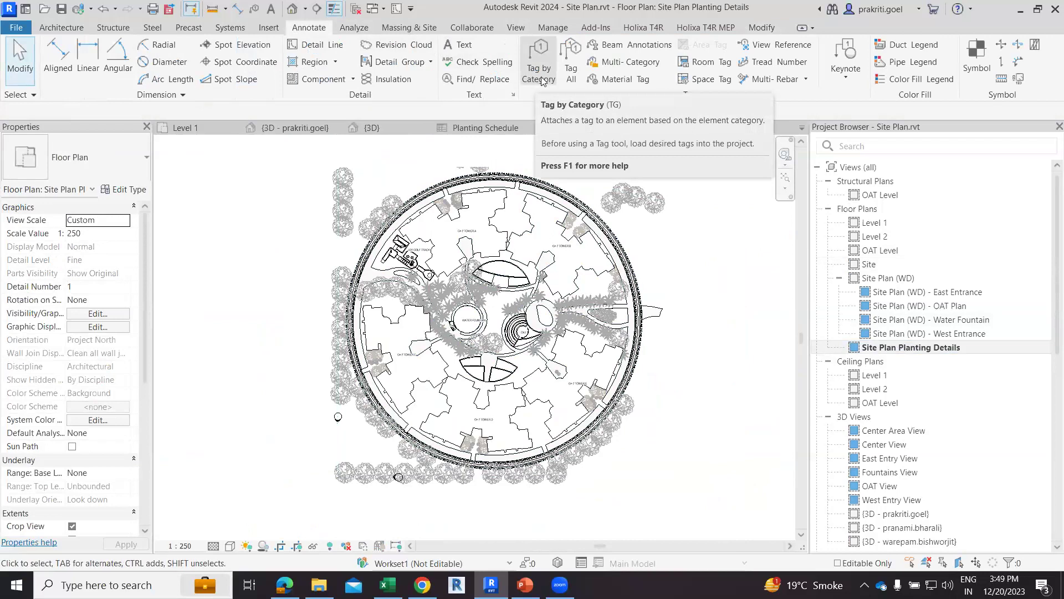
key("Escape")
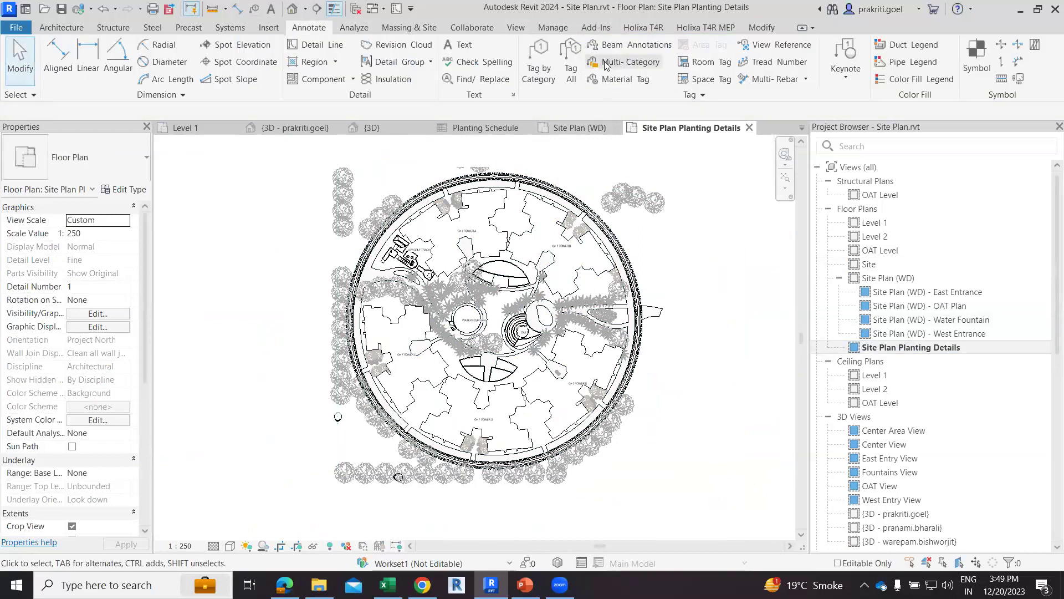
key("Return")
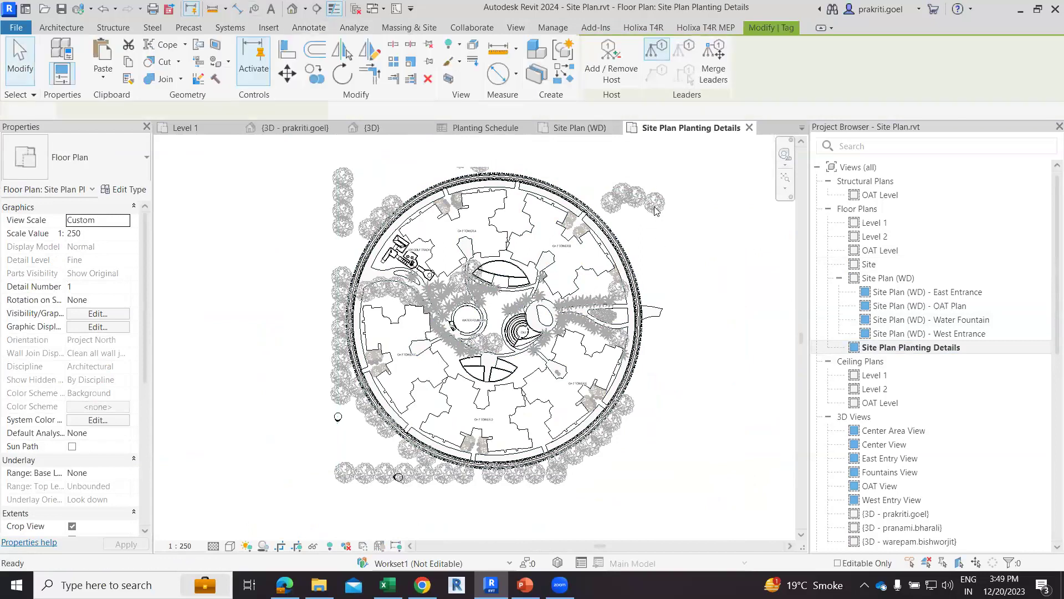
left_click(561, 289)
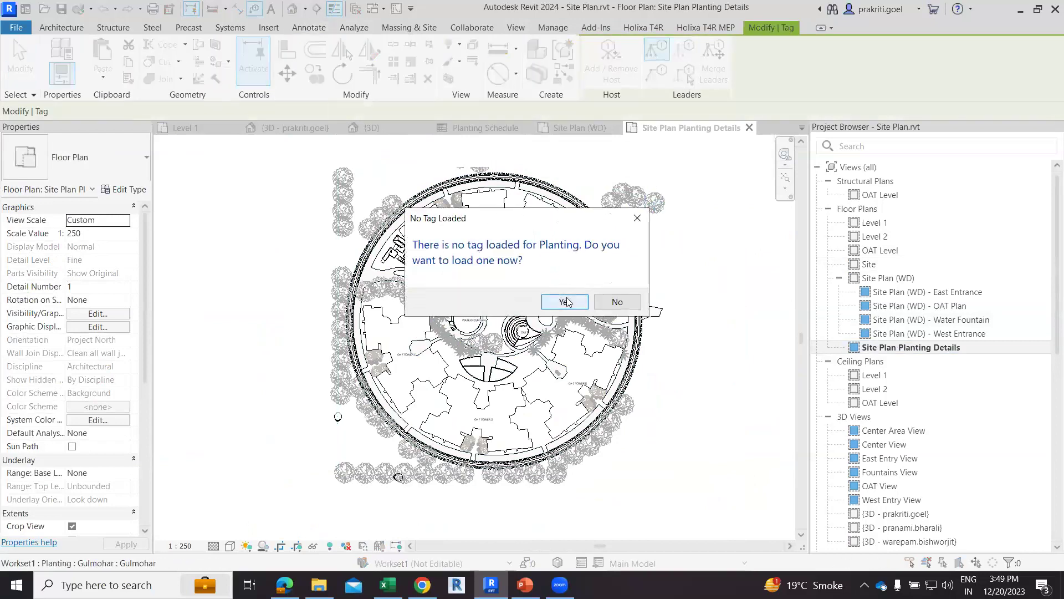
left_click(564, 301)
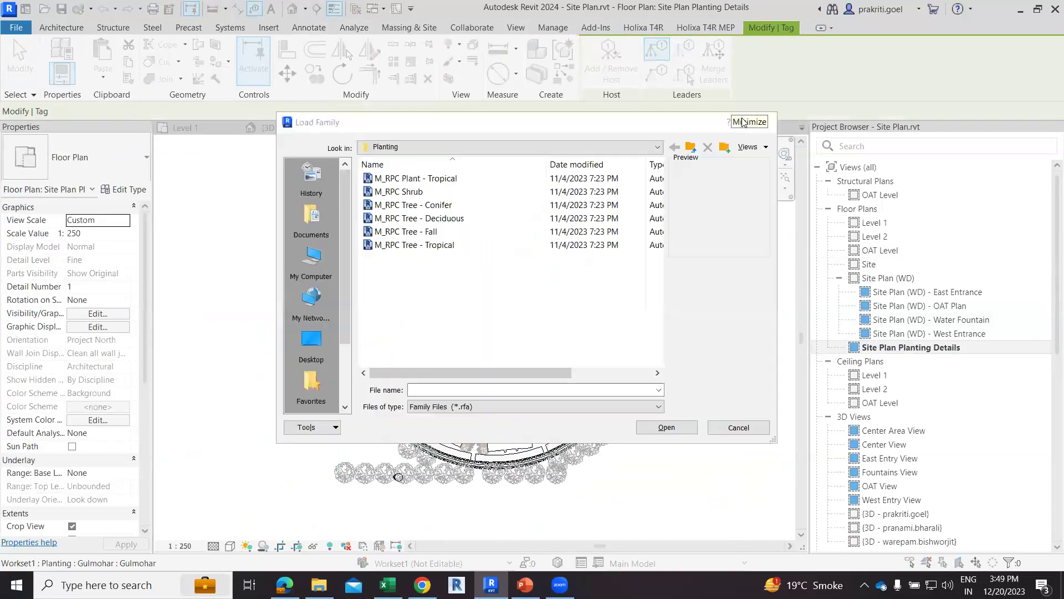
Browse from the Planting folder to the Annotations folder of the US family library.
left_click(401, 147)
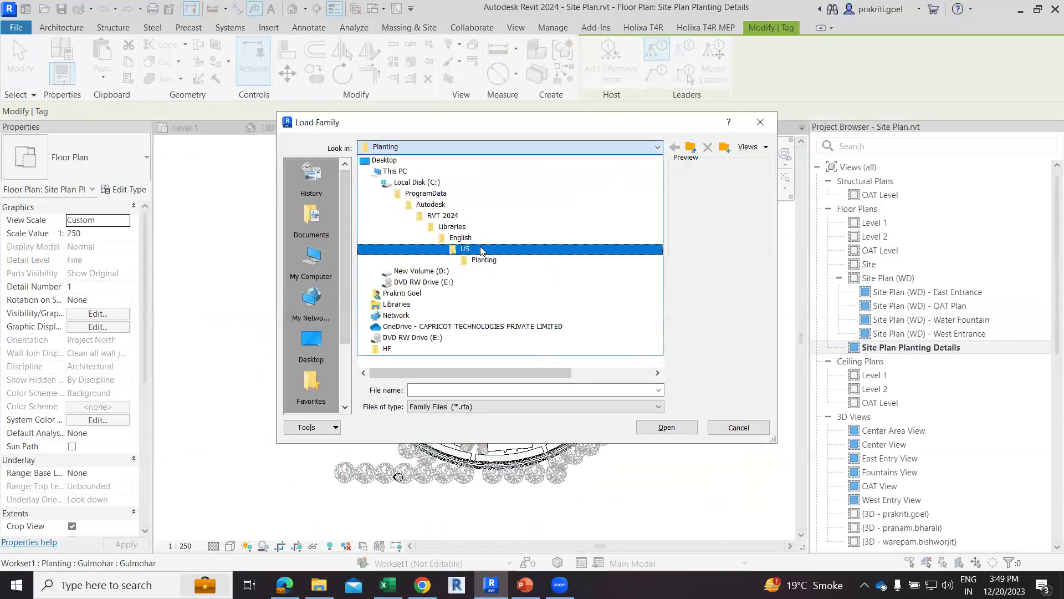
left_click(475, 249)
scroll(430, 344, "down", 6)
scroll(430, 341, "up", 6)
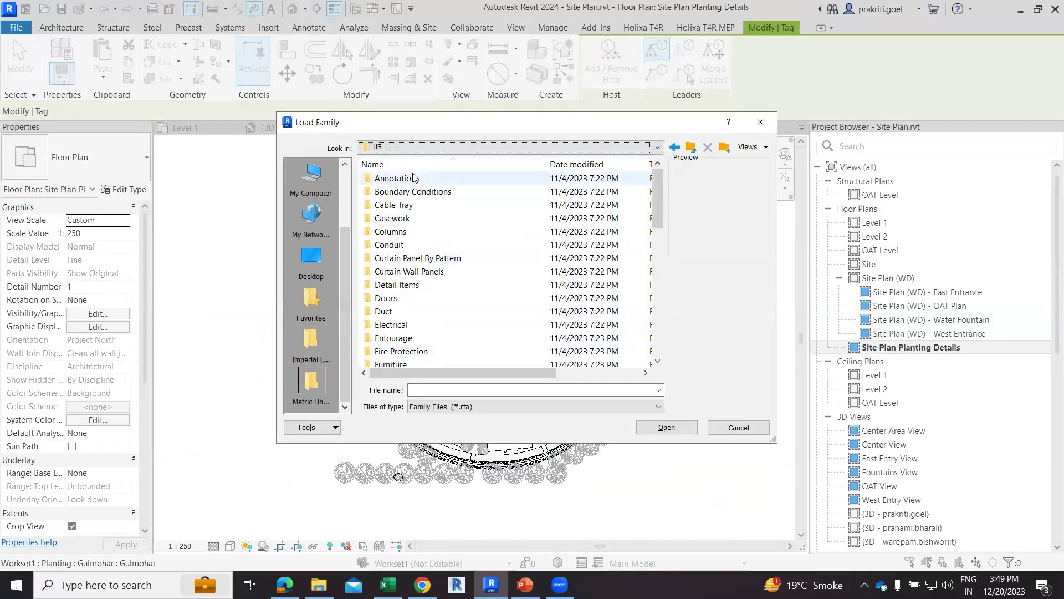
left_click(453, 147)
left_click(404, 230)
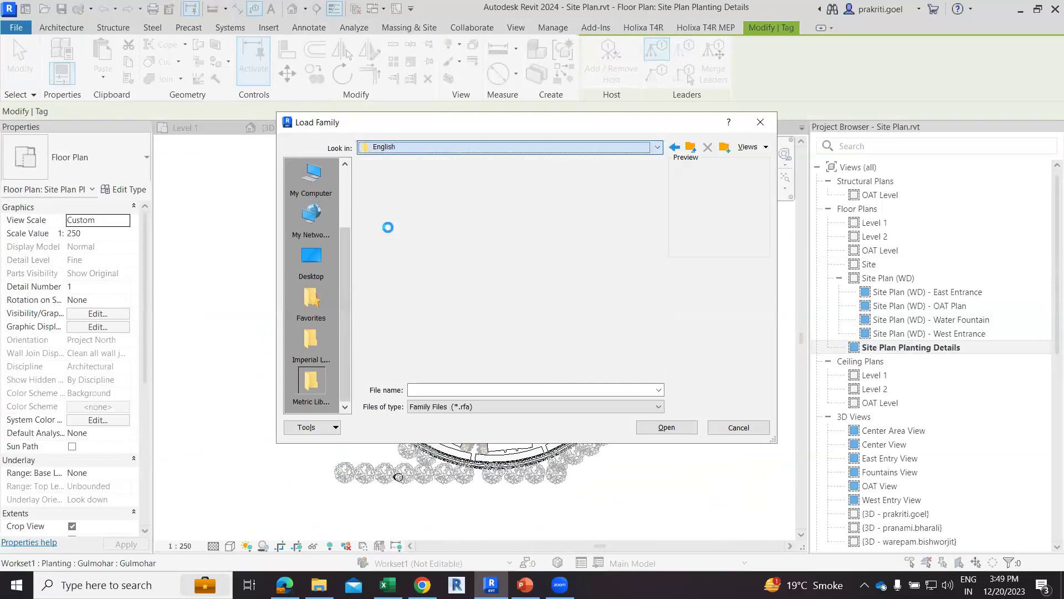
double_click(406, 184)
double_click(402, 179)
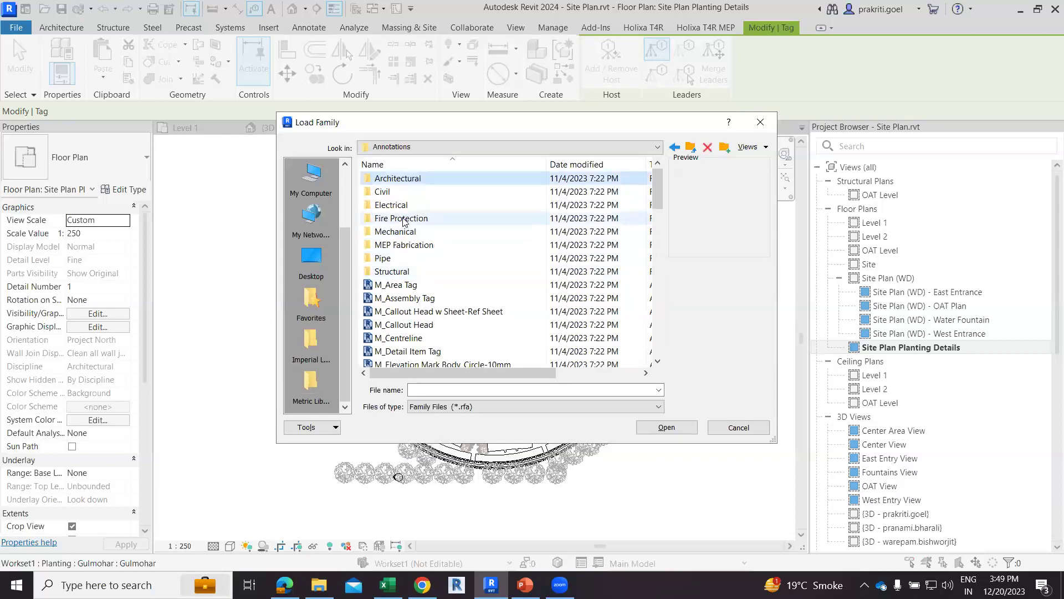
Load the M_Planting Tag family from the Civil folder of the annotations library.
scroll(404, 295, "down", 4)
left_click(404, 295)
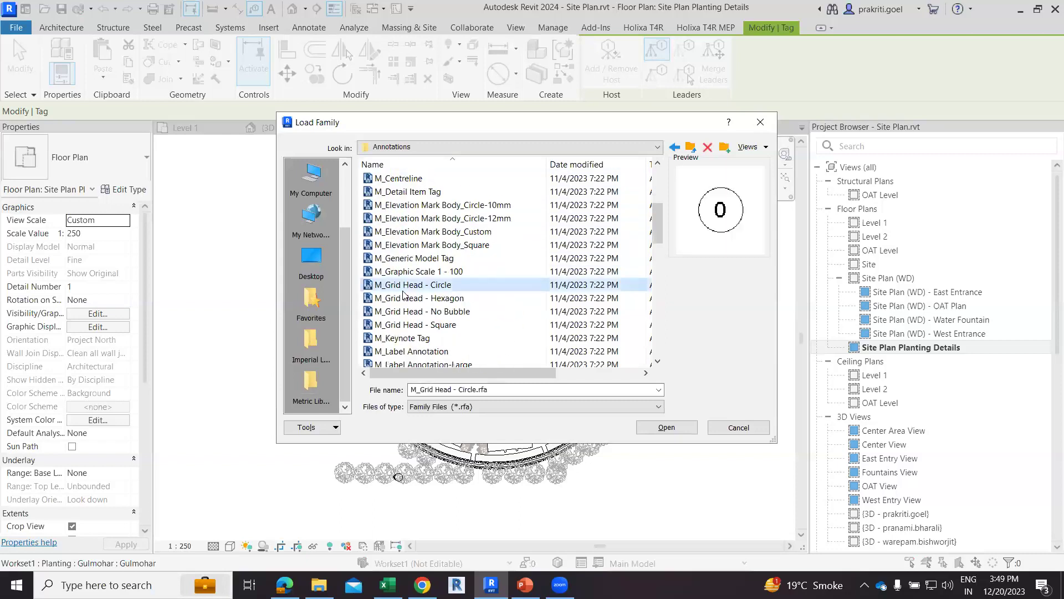
scroll(406, 272, "up", 2)
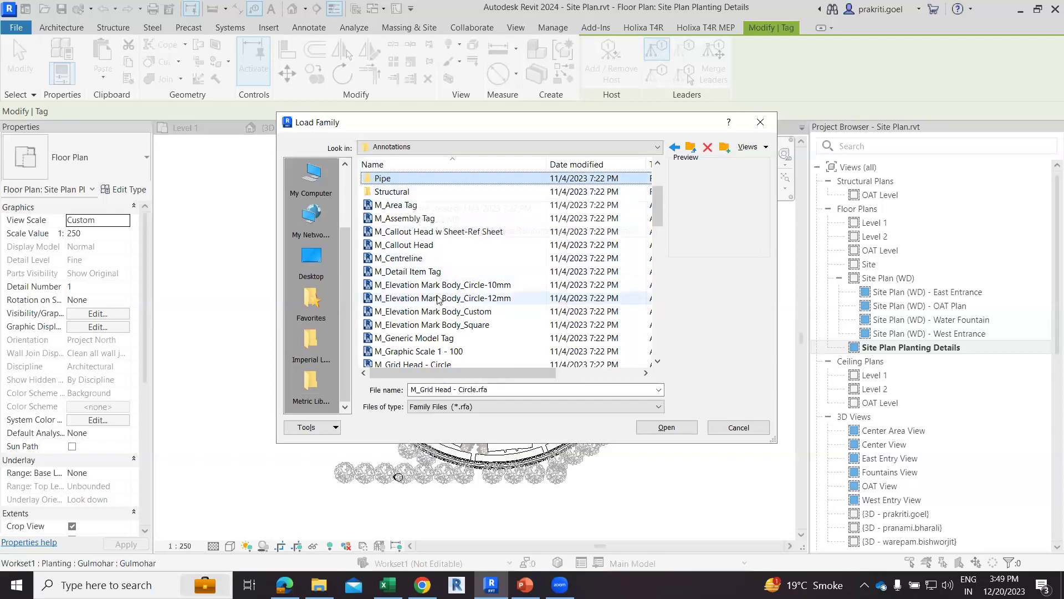
scroll(424, 294, "down", 15)
scroll(438, 300, "up", 18)
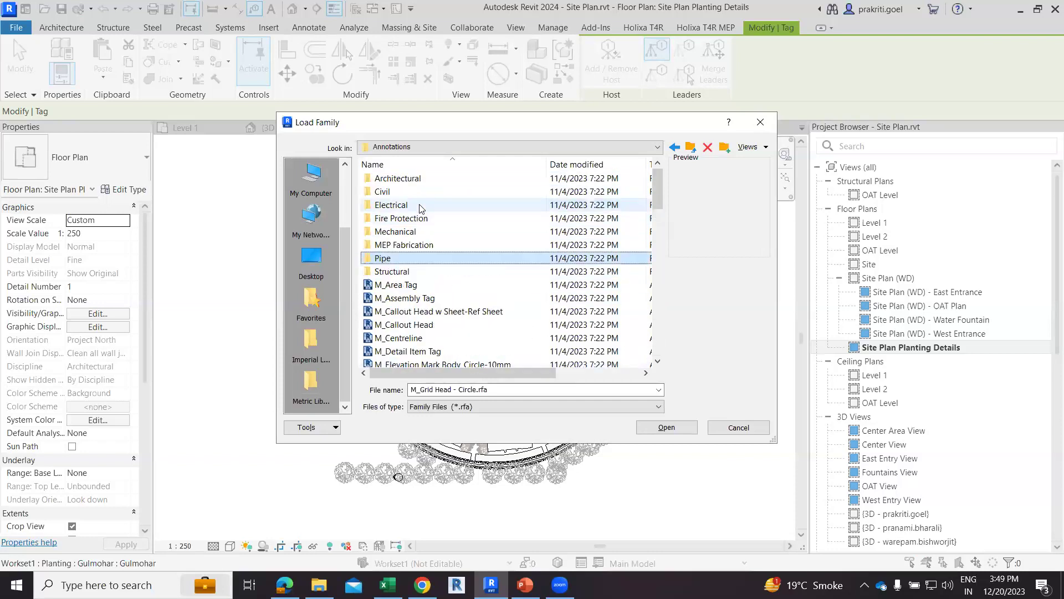
double_click(420, 192)
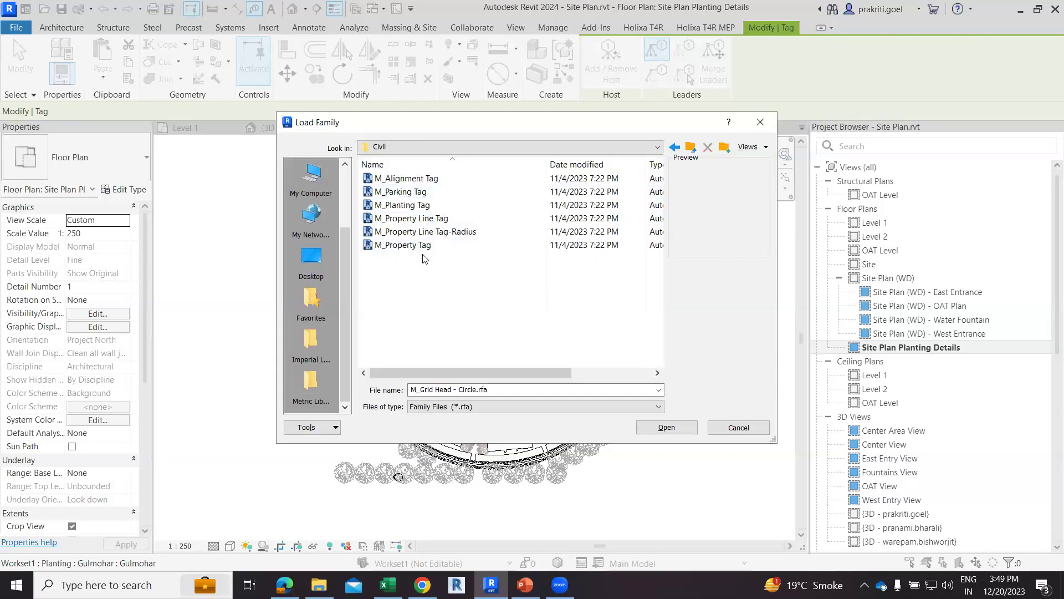
left_click(410, 205)
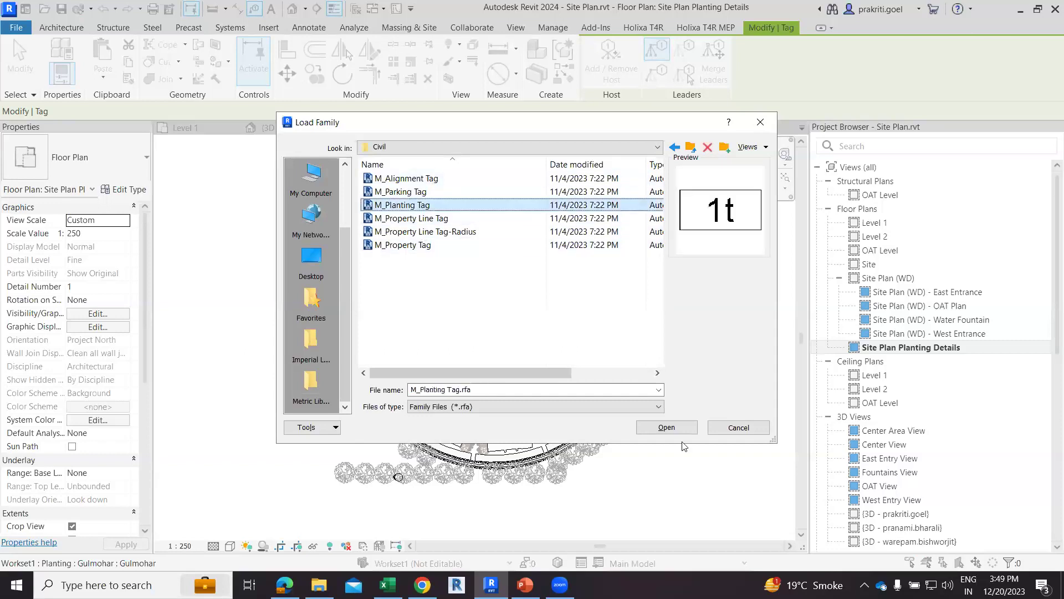
left_click(667, 428)
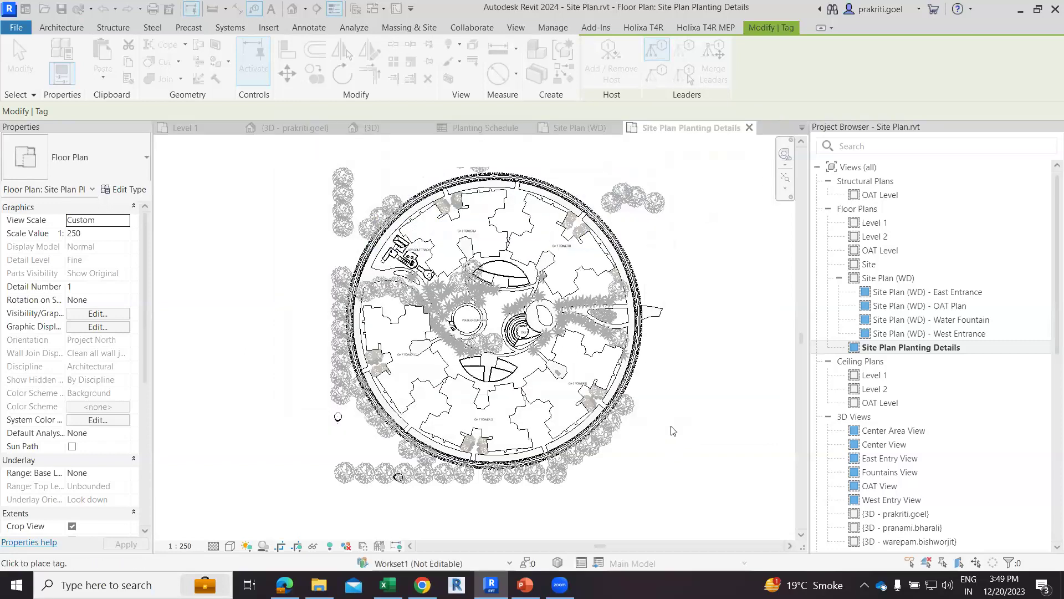
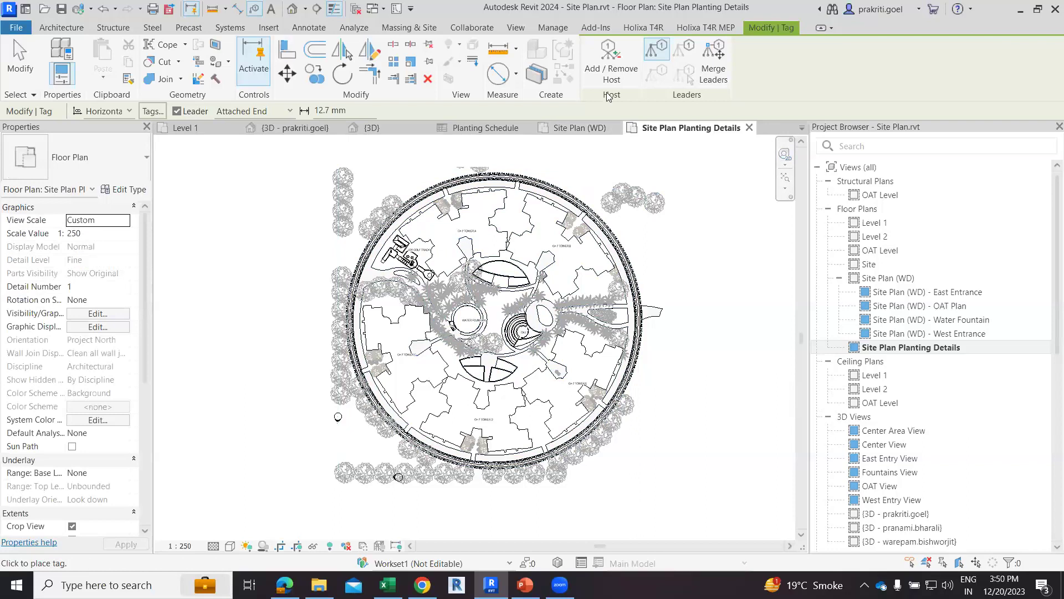
Place a planting tag with a leader on the Gulmohar tree outside the boundary near Tower B.
left_click(627, 190)
scroll(678, 203, "up", 3)
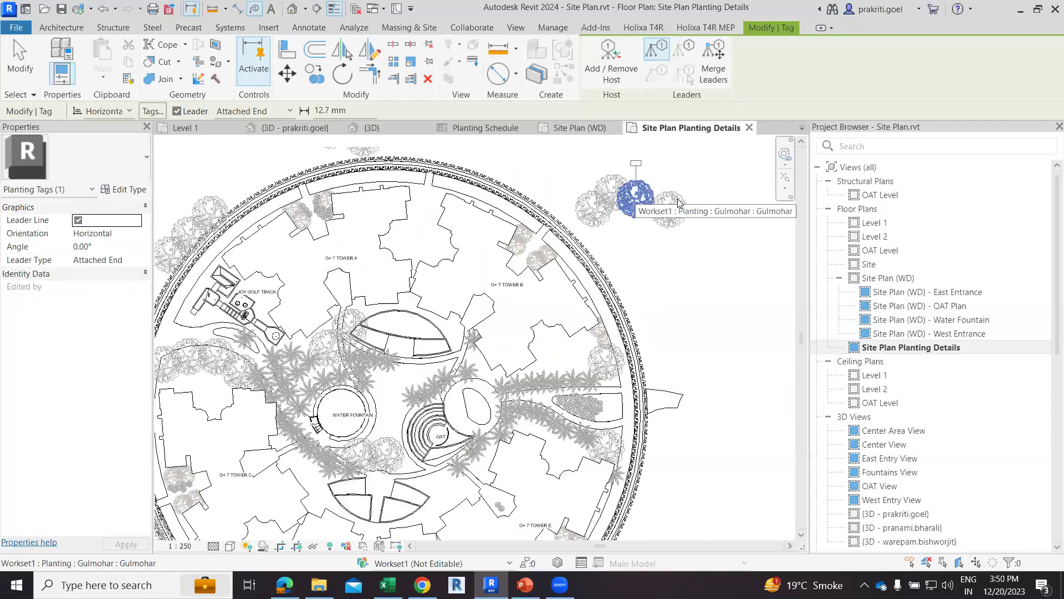
scroll(645, 178, "up", 4)
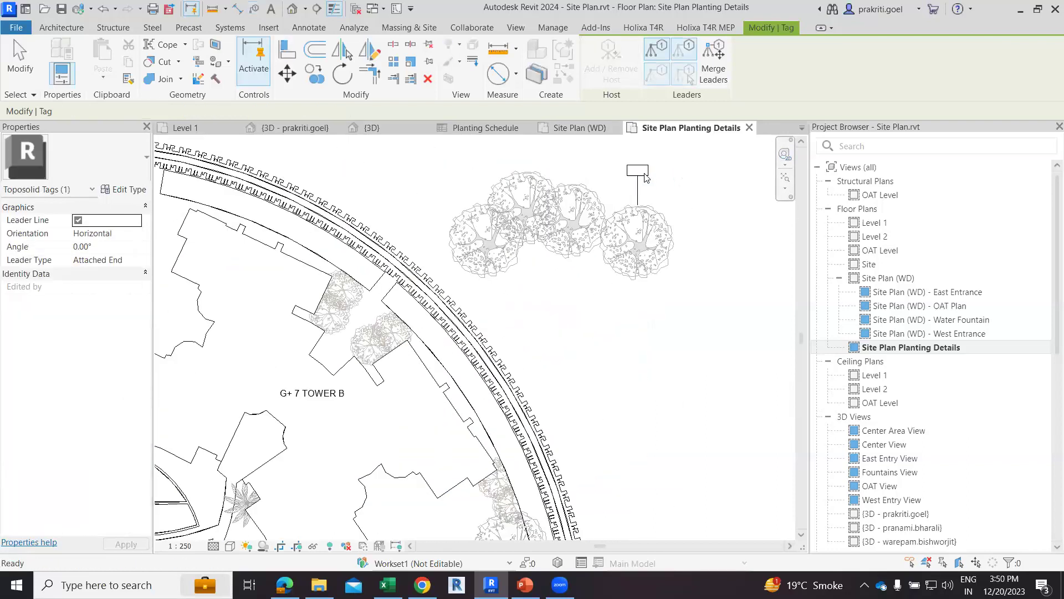
key("Escape")
key("Escape")
left_click(405, 369)
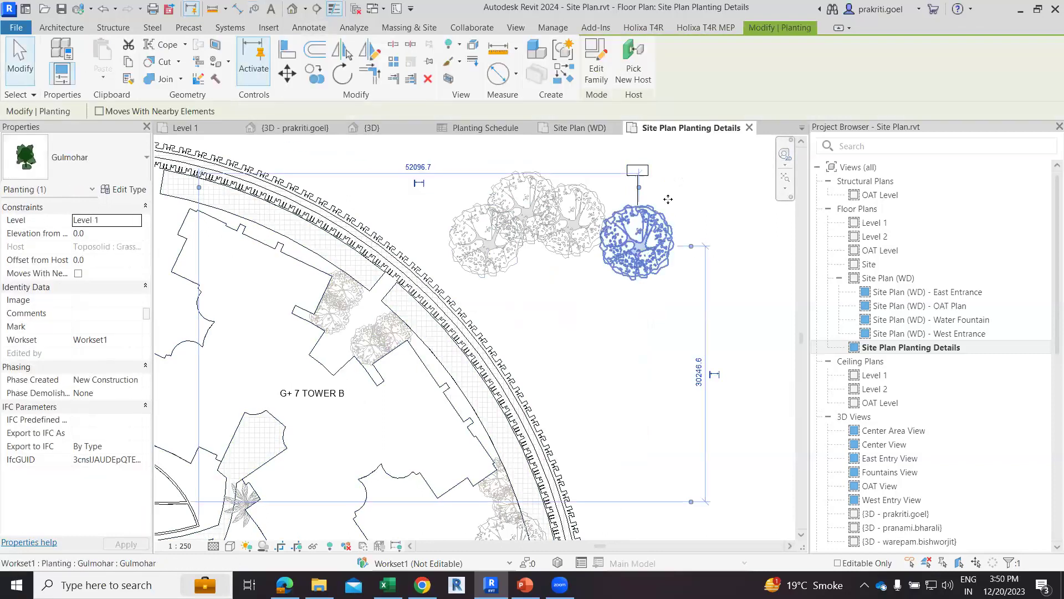
scroll(651, 174, "up", 5)
key("Escape")
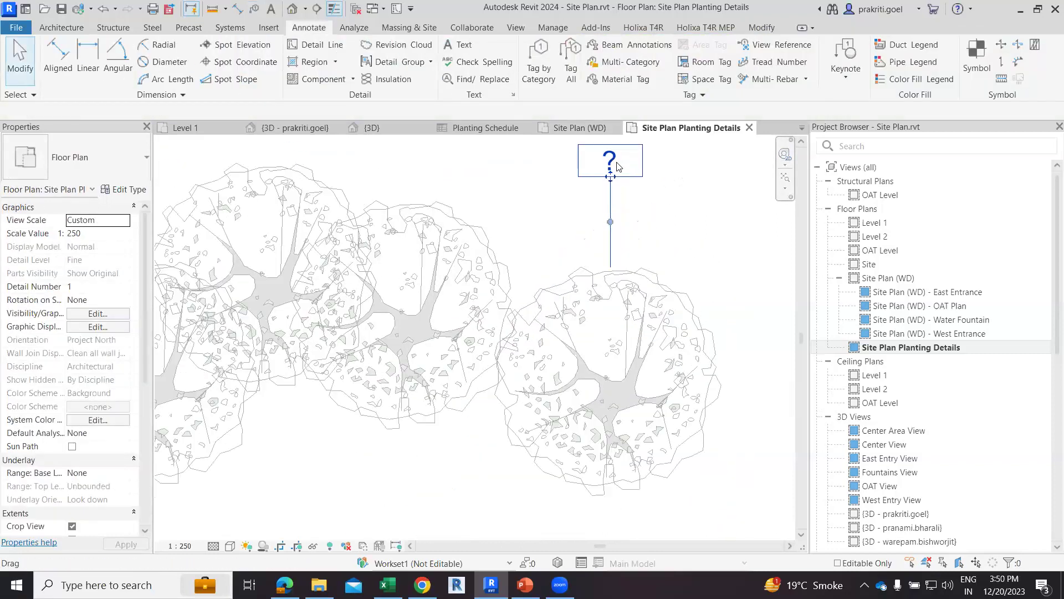
Open the placed tag's M_Planting Tag family for editing and bring up its label's parameter settings.
left_click(619, 166)
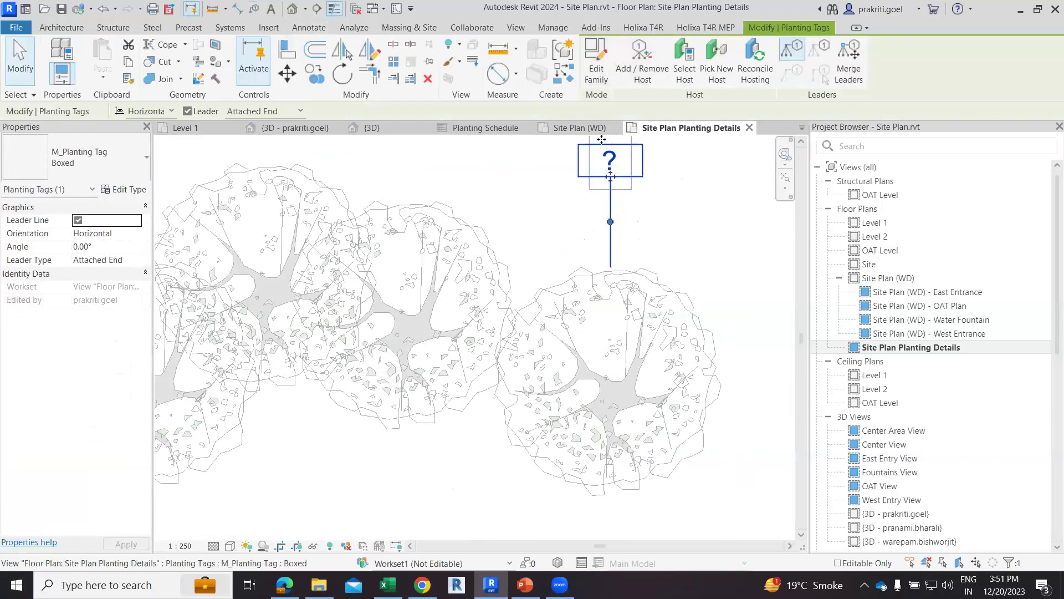
left_click(595, 81)
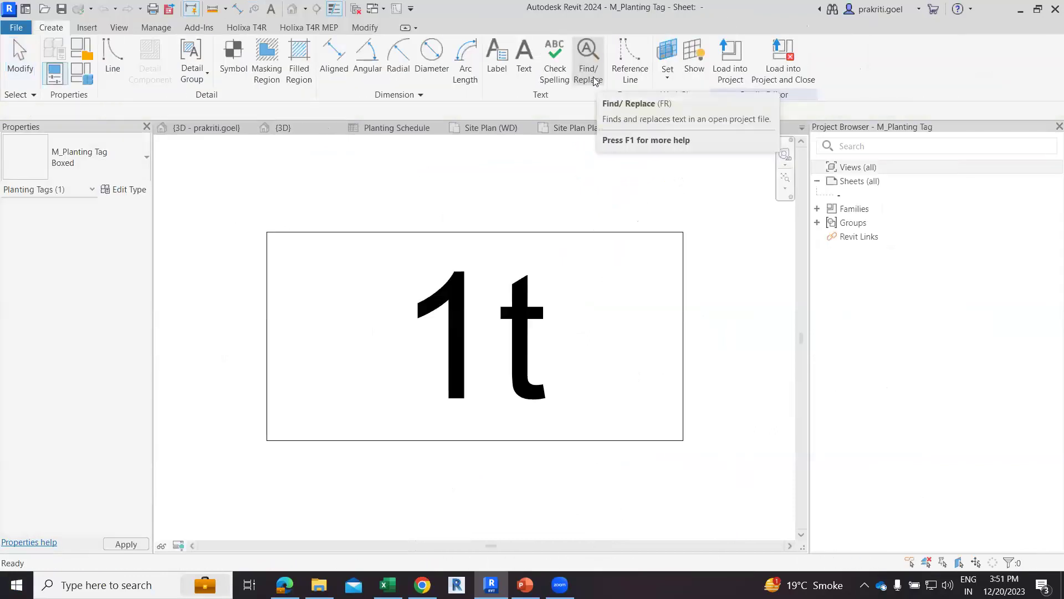
left_click(515, 336)
scroll(516, 331, "down", 3)
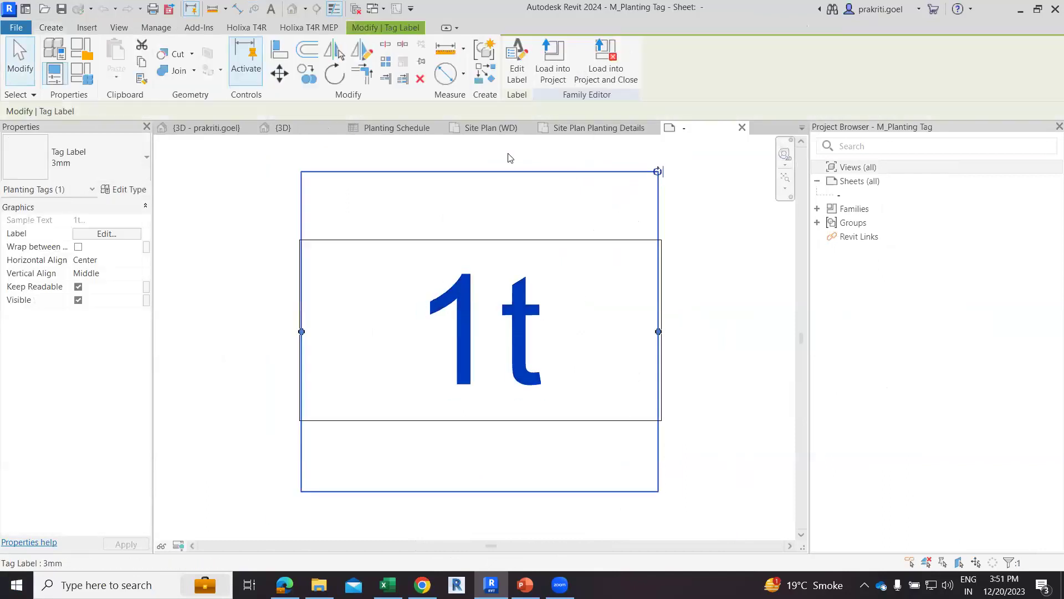
left_click(515, 82)
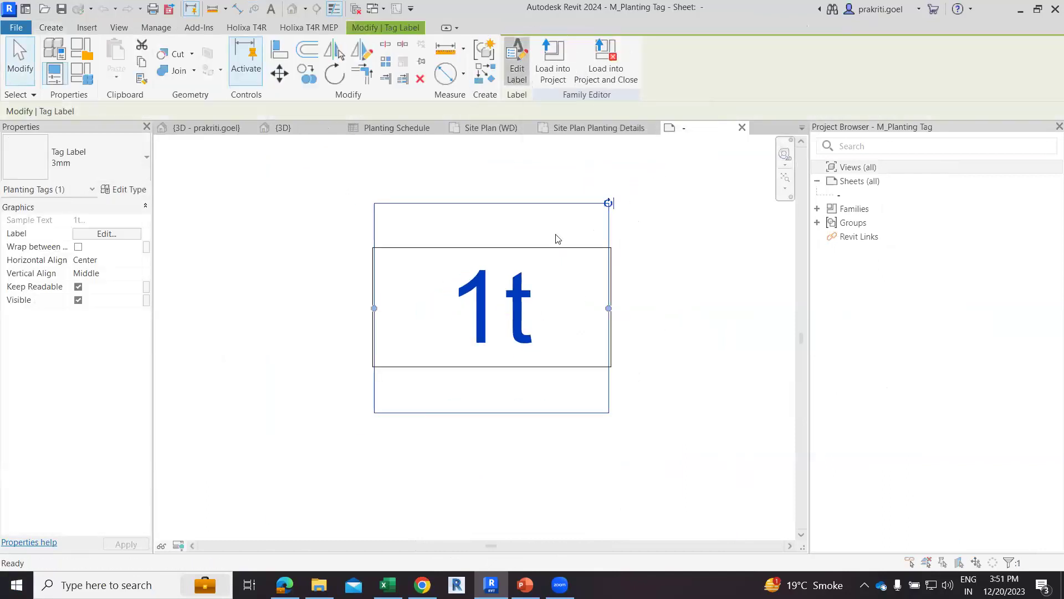
scroll(300, 288, "down", 2)
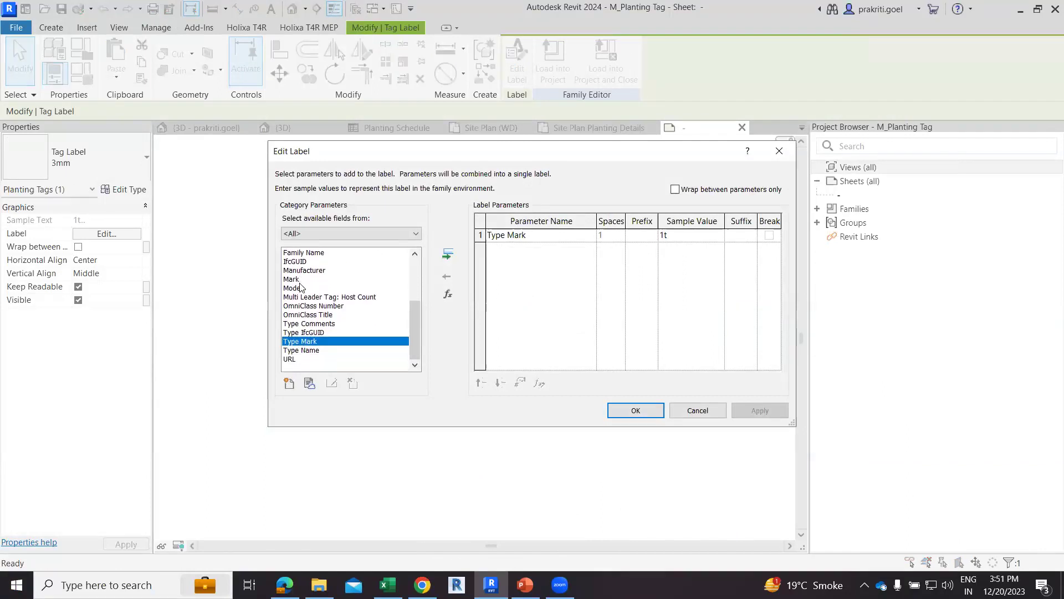
scroll(304, 290, "up", 4)
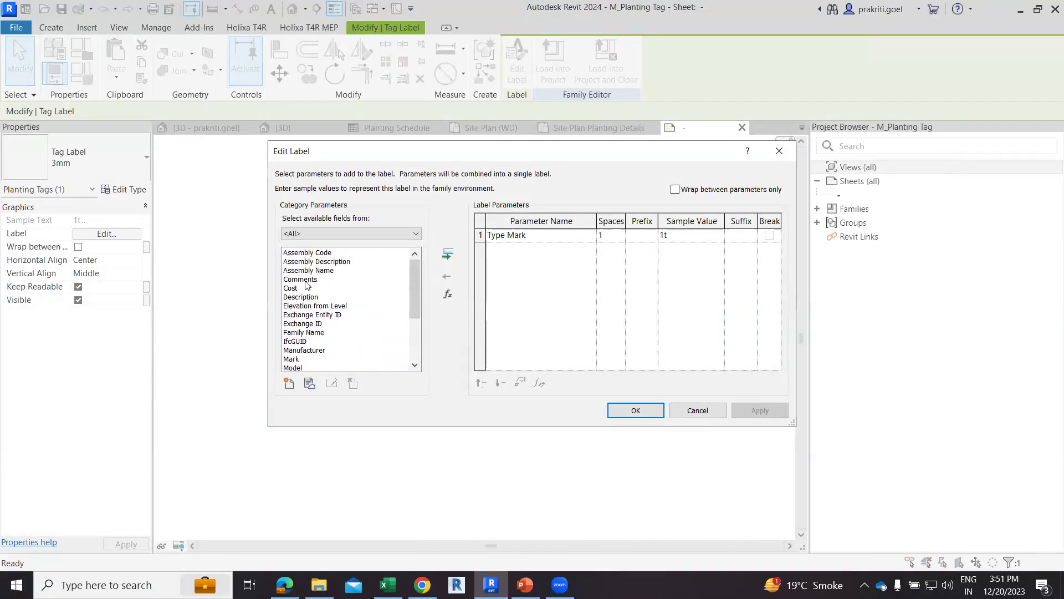
Add the shared parameter Code from the Details group to the planting tag label.
left_click(289, 383)
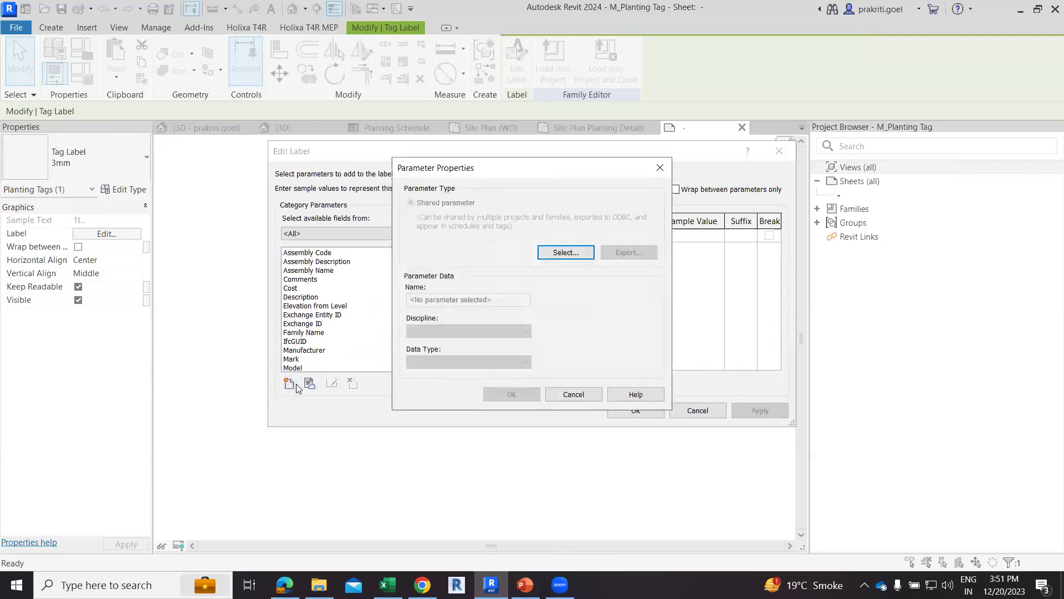
left_click(566, 252)
left_click(432, 255)
left_click(488, 405)
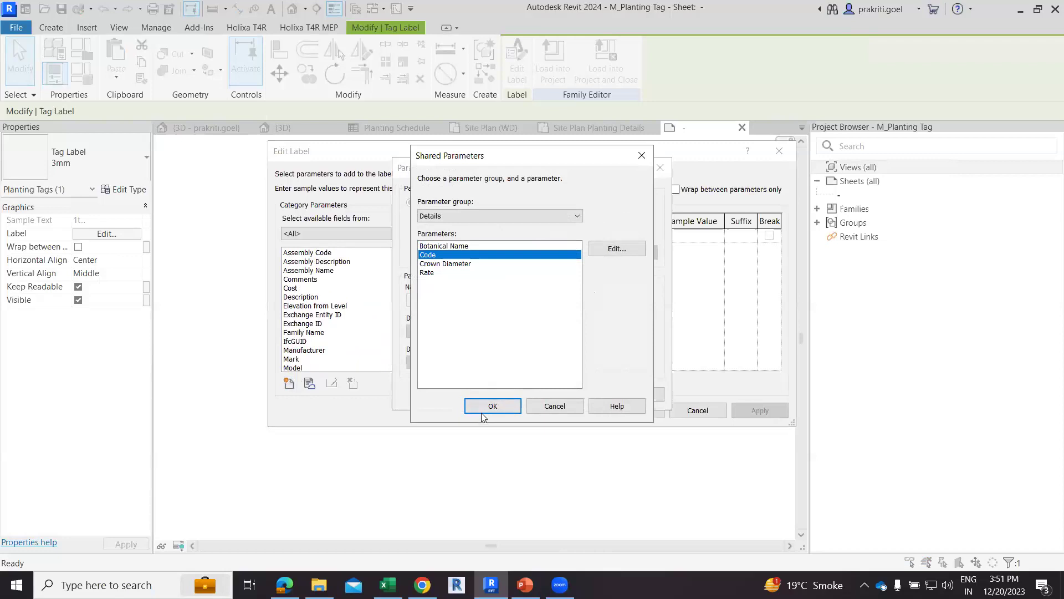
left_click(514, 400)
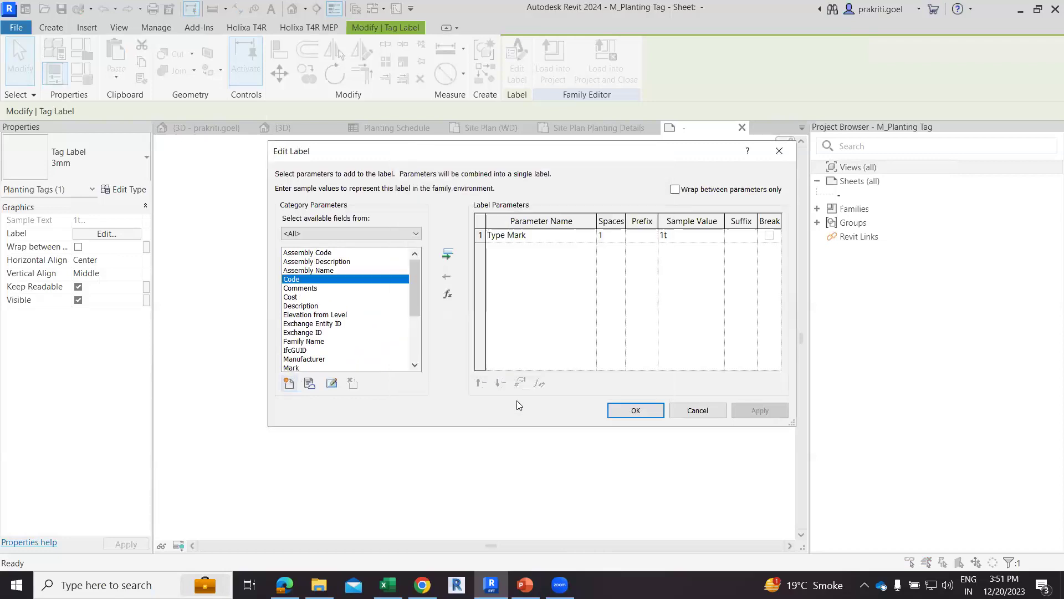
left_click(447, 254)
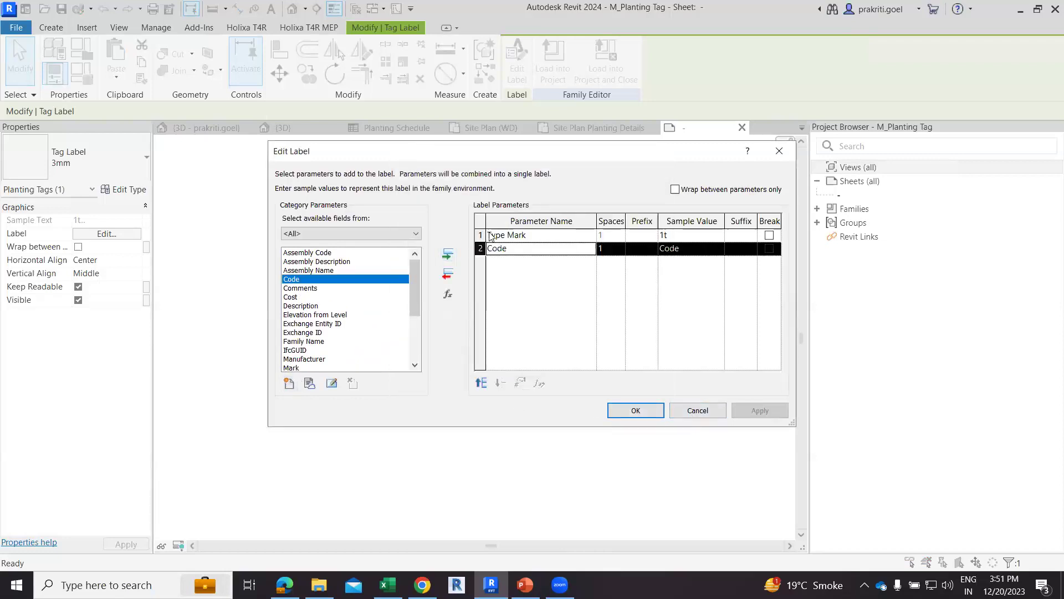
Remove the Type Mark parameter from the planting tag label and apply the label change.
left_click(507, 234)
left_click(447, 274)
left_click(760, 411)
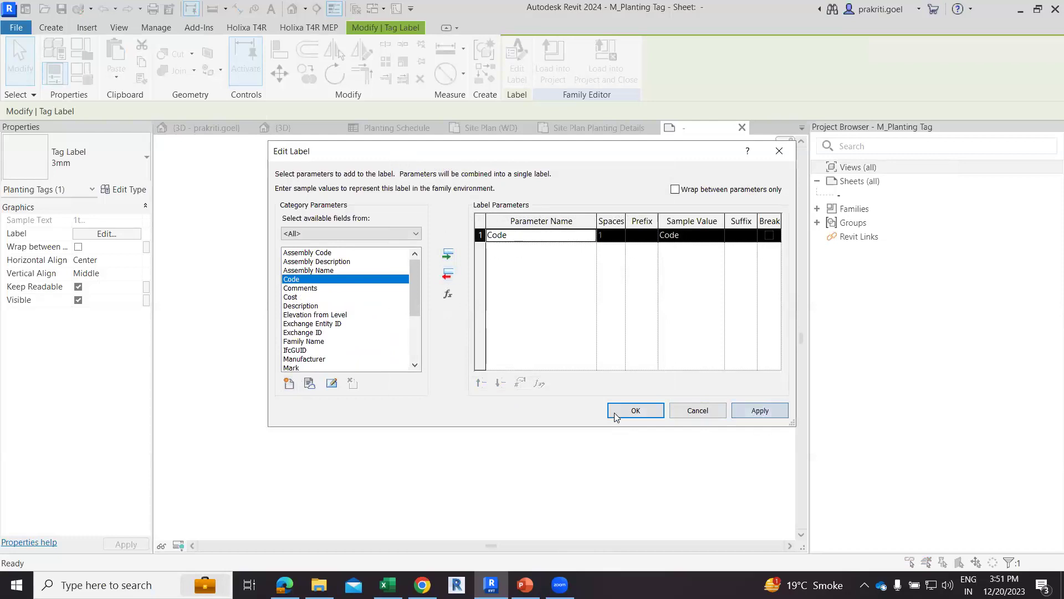
left_click(633, 412)
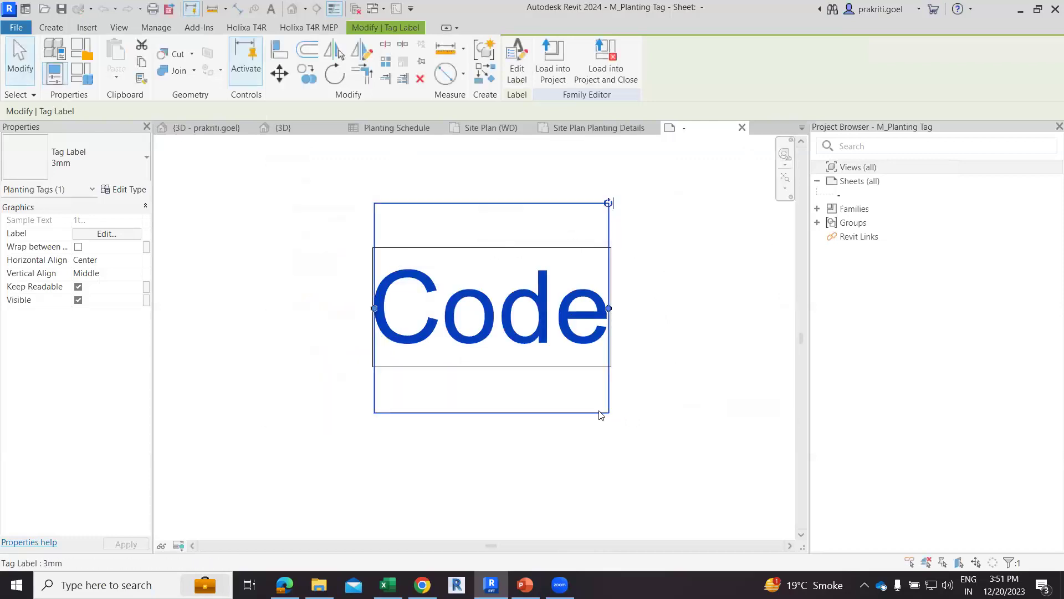
left_click(122, 190)
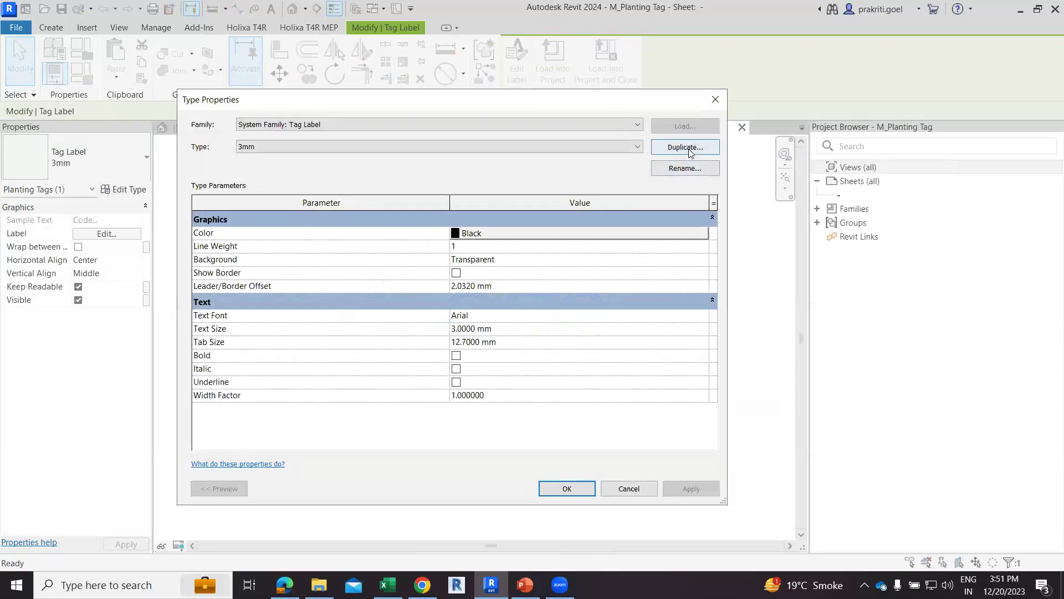
key("Escape")
key("Escape")
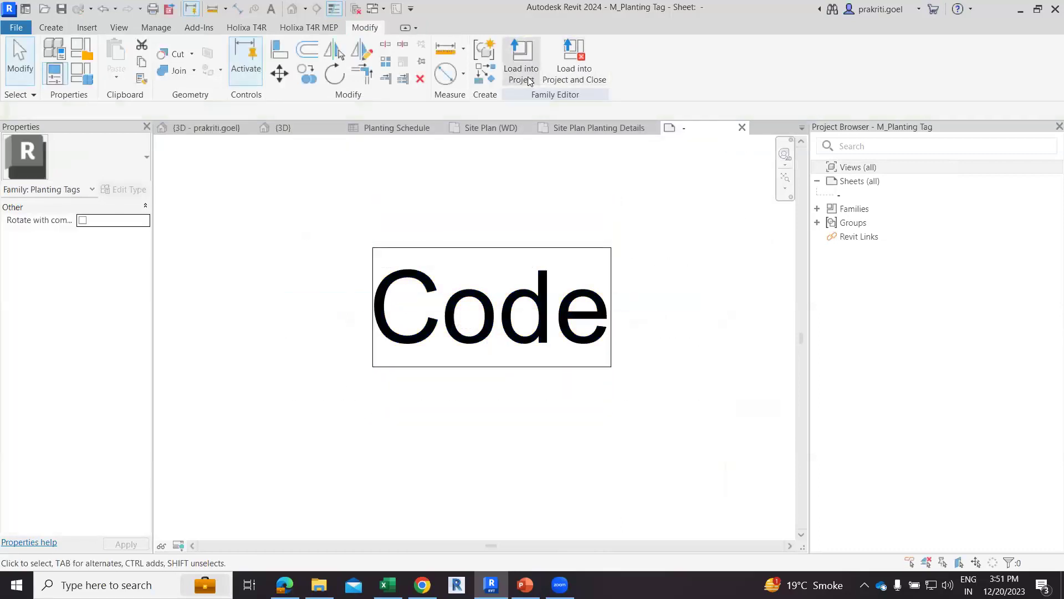
Load the edited planting tag family into Site Plan.rvt, overwriting the existing version.
left_click(529, 80)
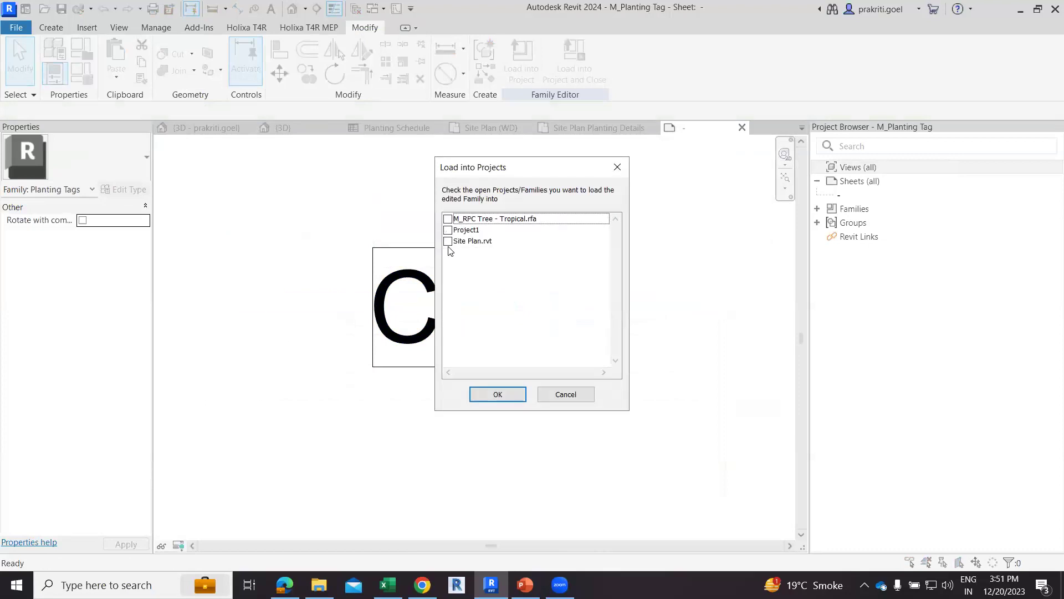
left_click(448, 241)
left_click(497, 393)
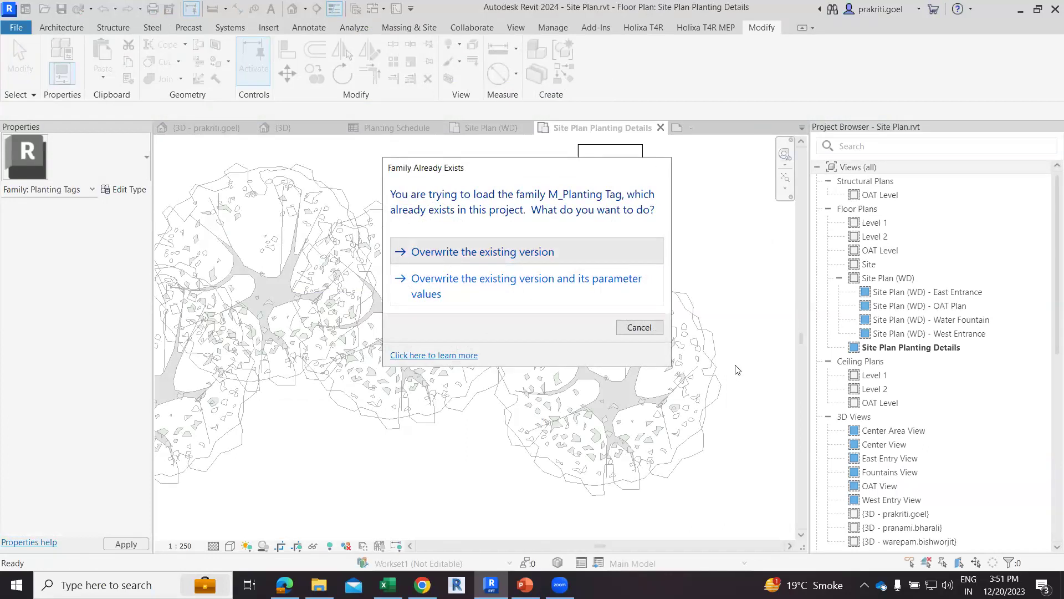
key("Return")
scroll(648, 206, "down", 2)
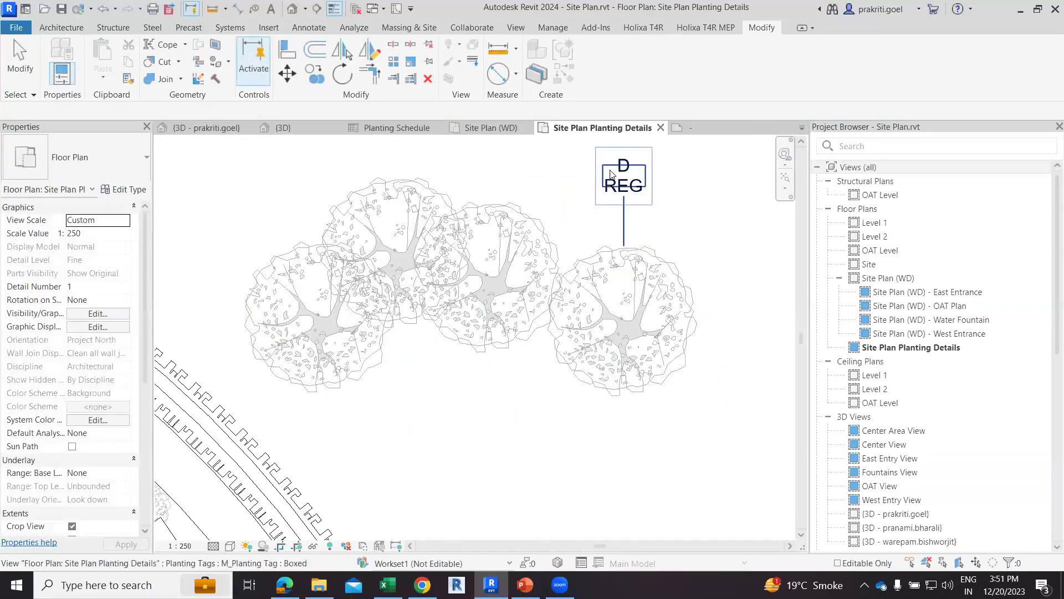
Reopen the planting tag family, remove its rectangular border and widen the Code label so the code fits on one line.
left_click(624, 182)
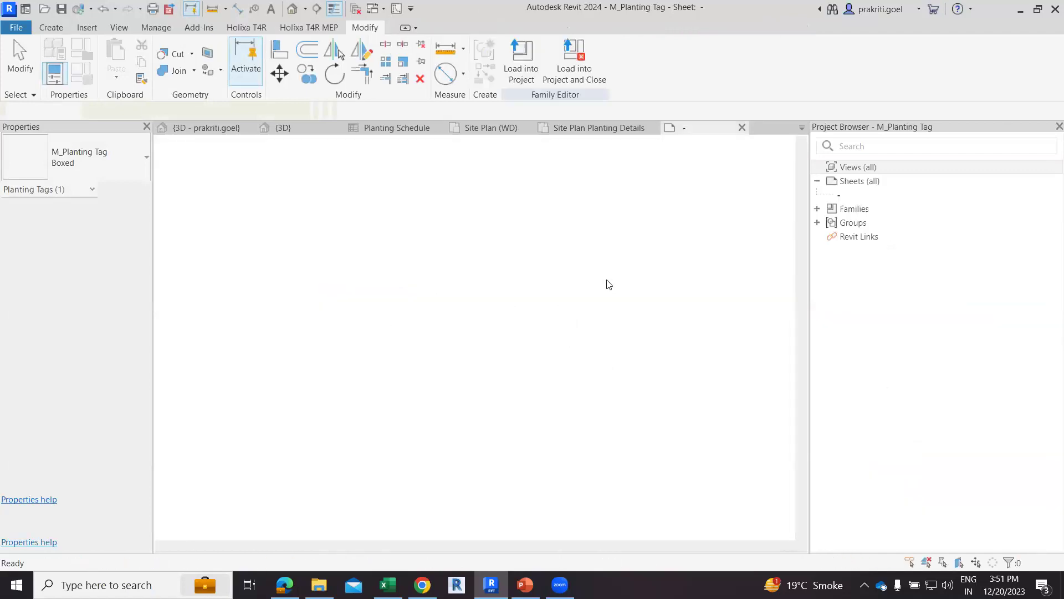
left_click(612, 281)
key("Escape")
scroll(612, 281, "down", 2)
left_click(596, 300)
left_click_drag(725, 308, 737, 306)
Reload the revised borderless planting tag into Site Plan.rvt, overwriting the version already in the project.
left_click(553, 61)
left_click(447, 241)
left_click(498, 394)
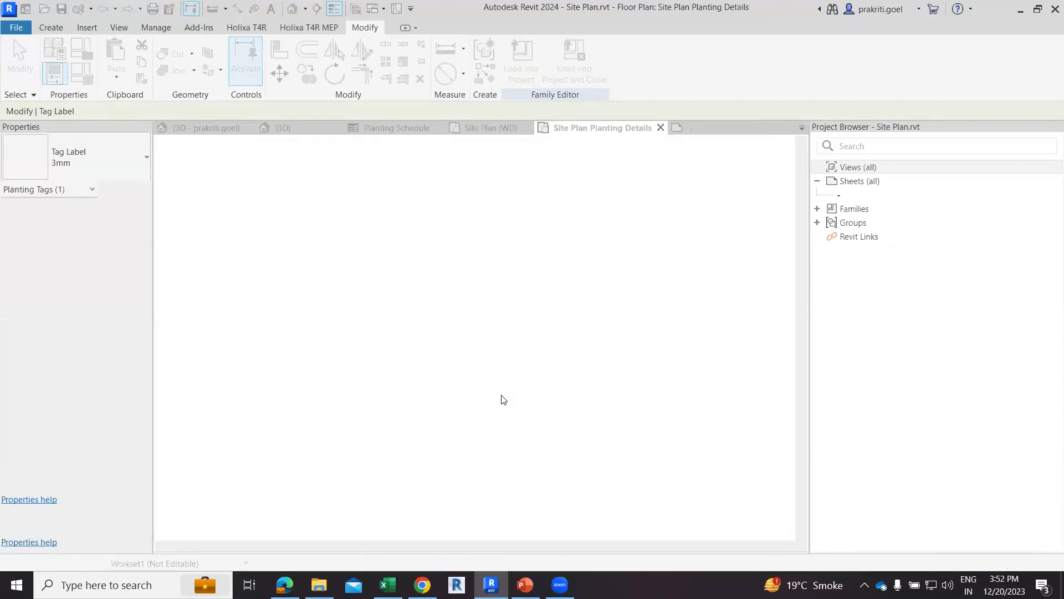
left_click(499, 345)
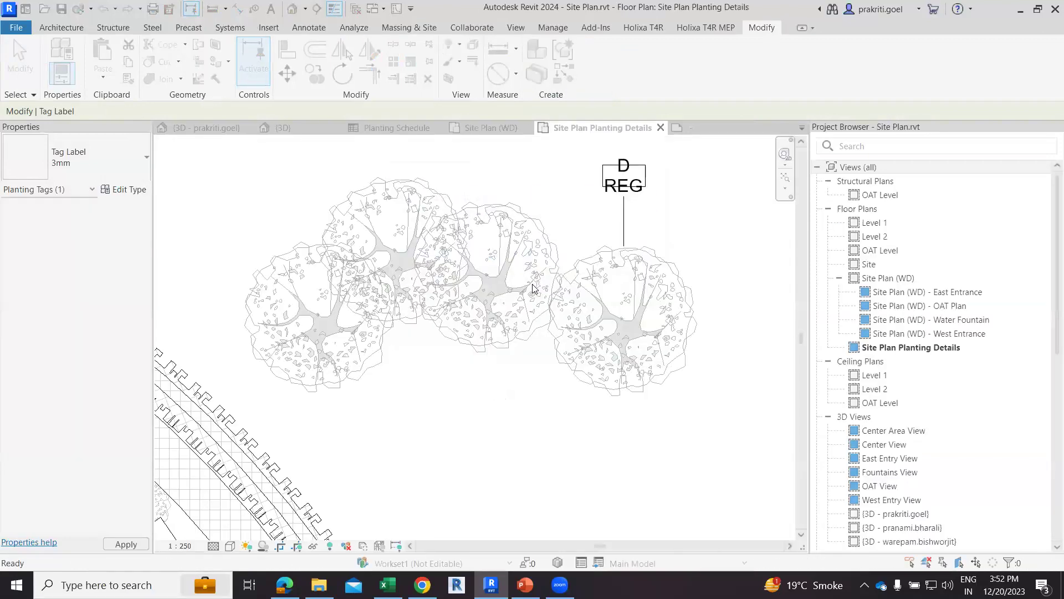
scroll(532, 287, "down", 2)
key("Escape")
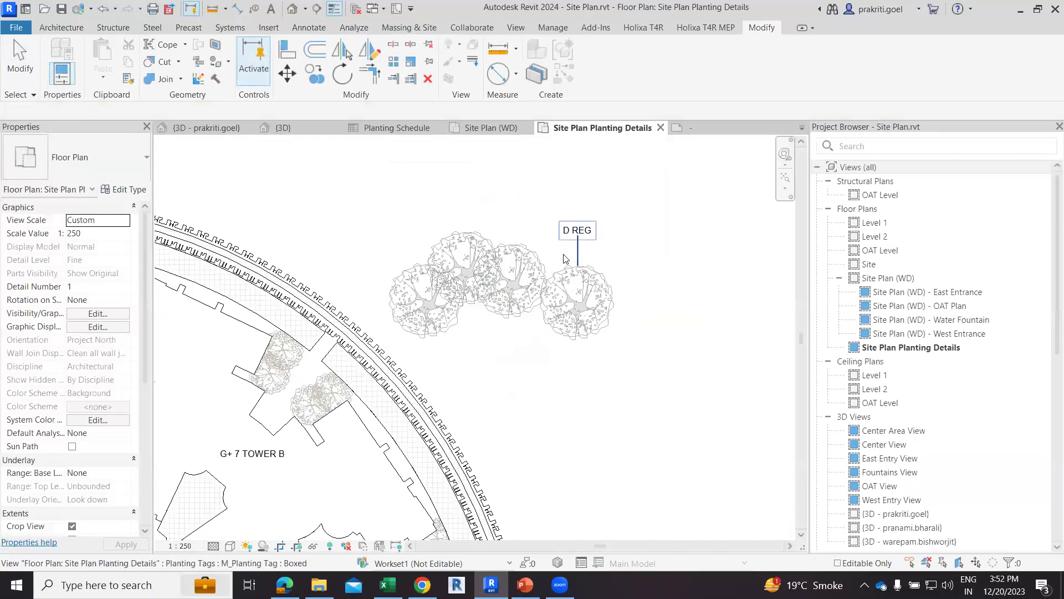
Try adding the three neighbouring Gulmohar trees as extra hosts of the D REG planting tag.
scroll(590, 239, "up", 2)
left_click(591, 238)
key("Escape")
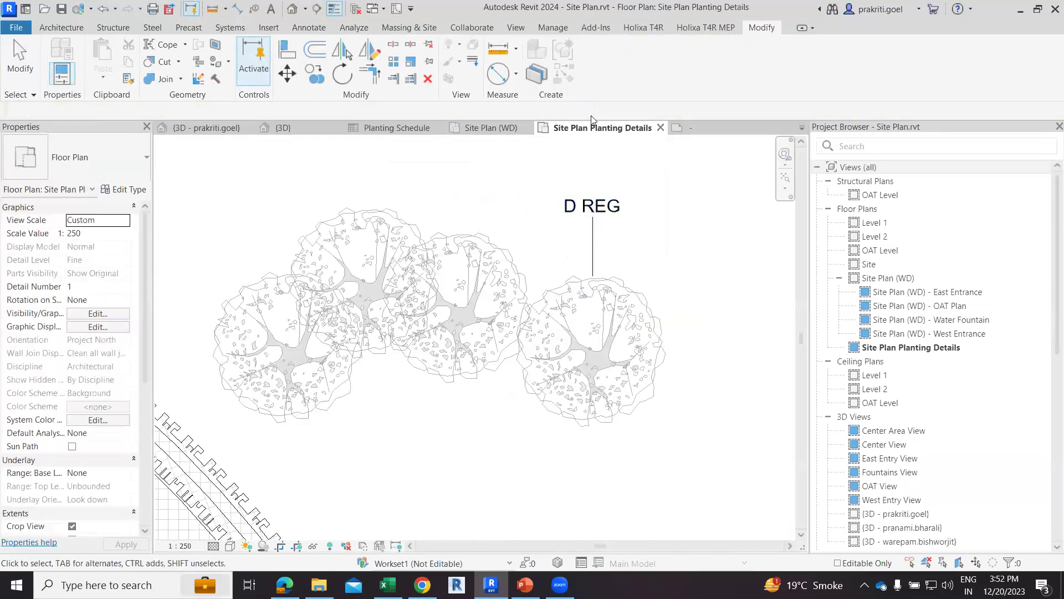
left_click(591, 223)
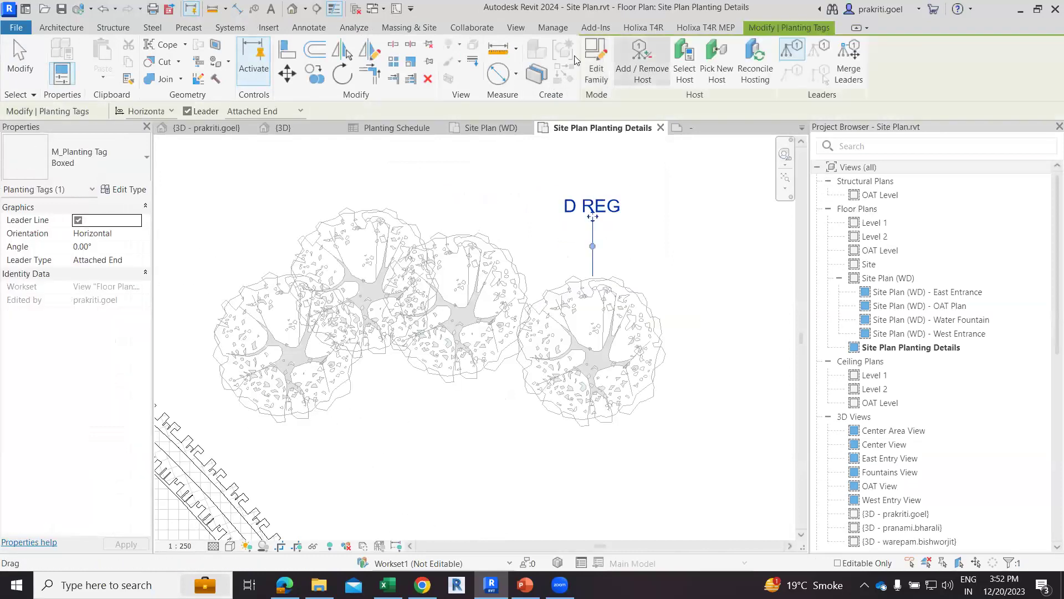
left_click(422, 28)
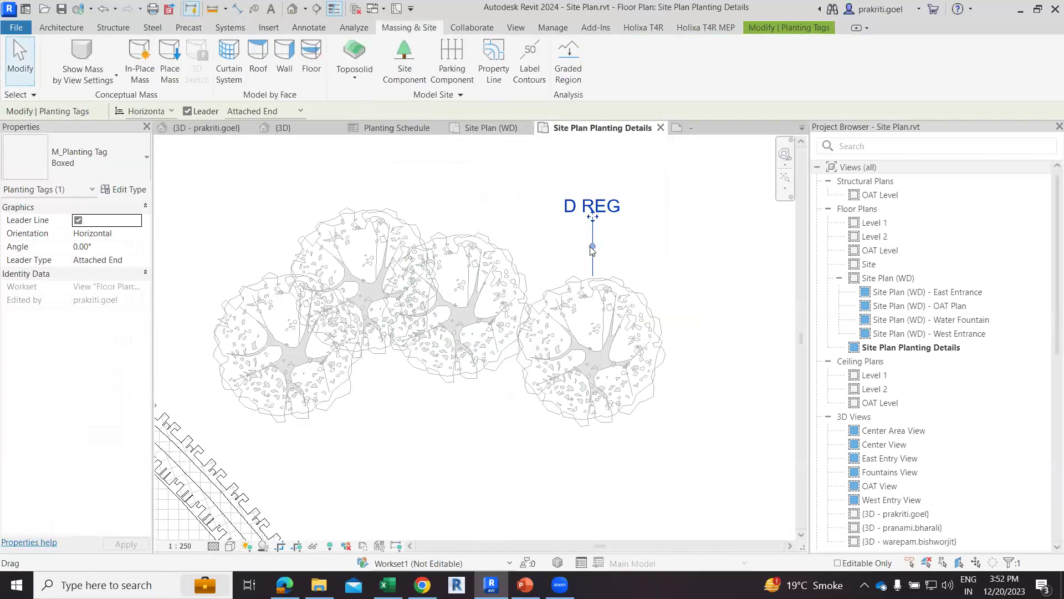
key("Escape")
left_click(593, 219)
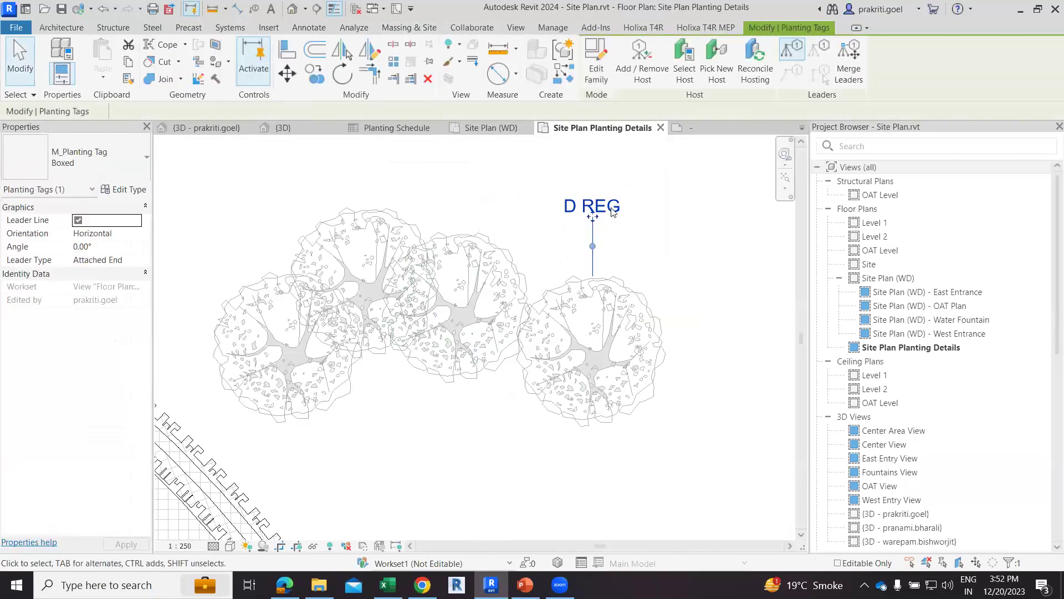
left_click(649, 82)
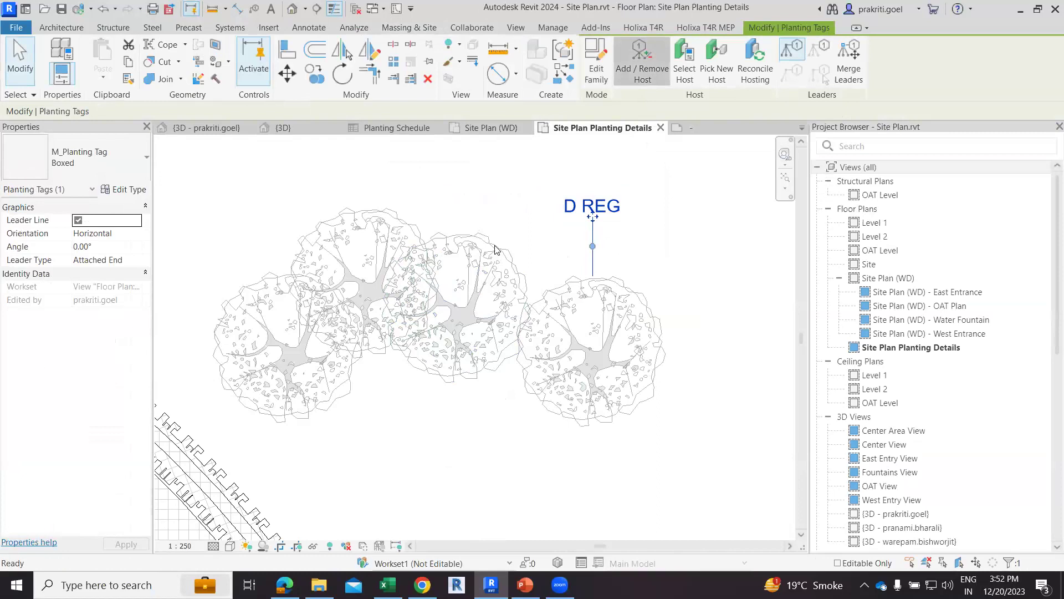
left_click(482, 257)
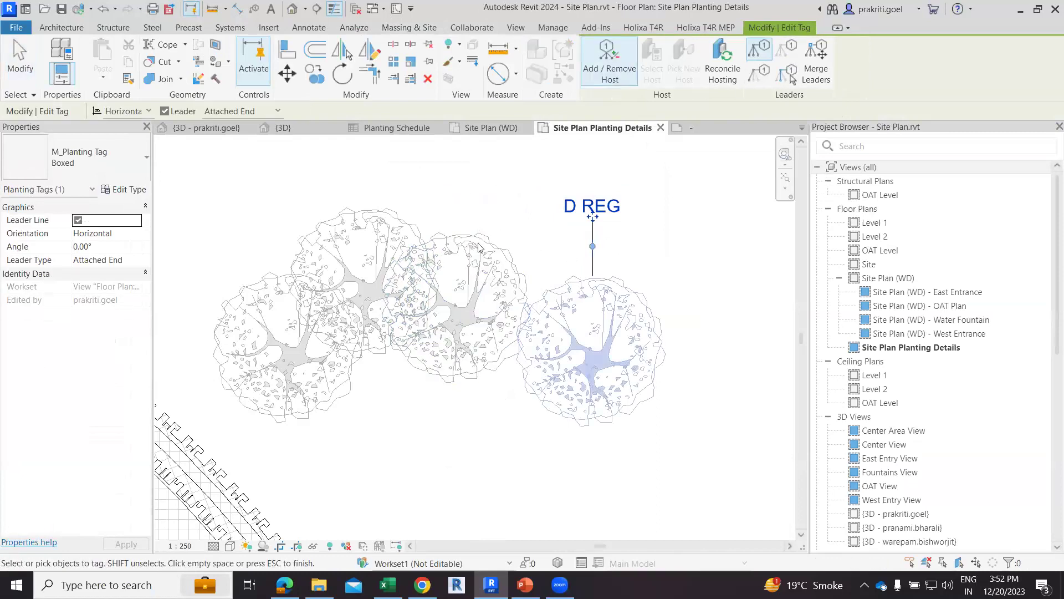
left_click(391, 218)
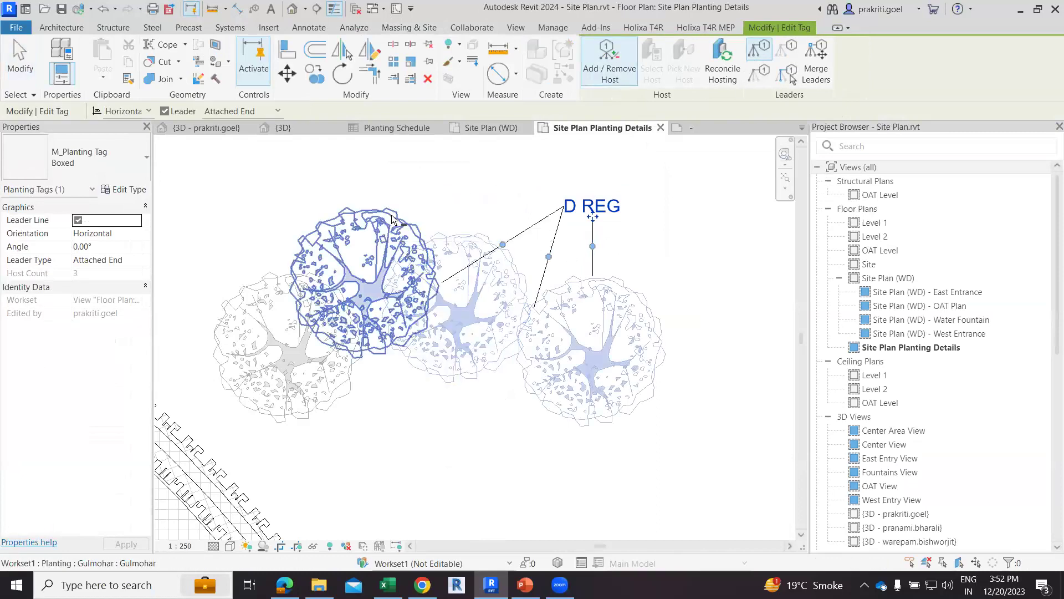
left_click(273, 303)
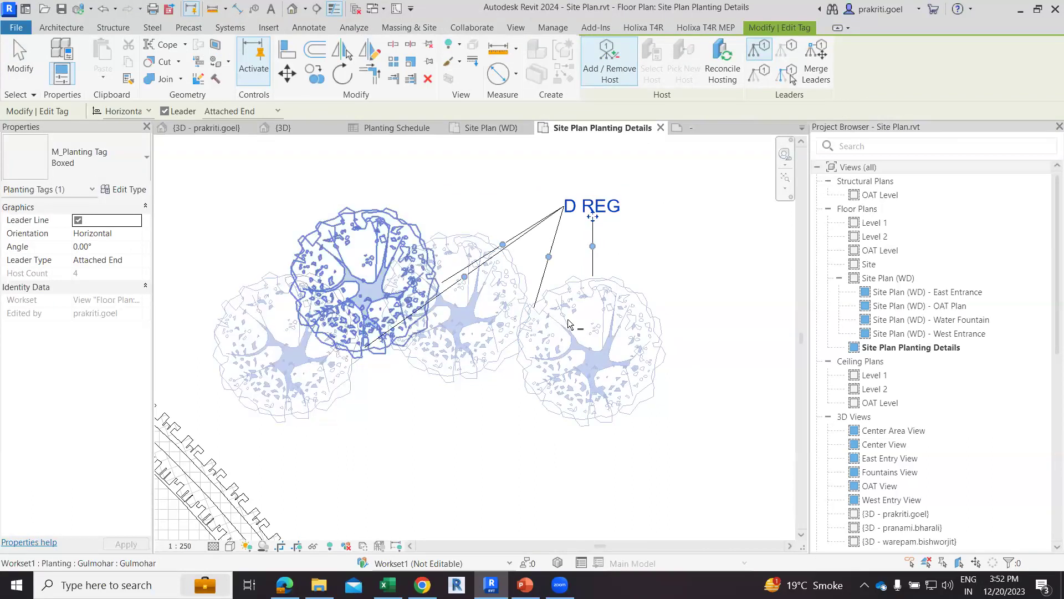
scroll(570, 260, "down", 2)
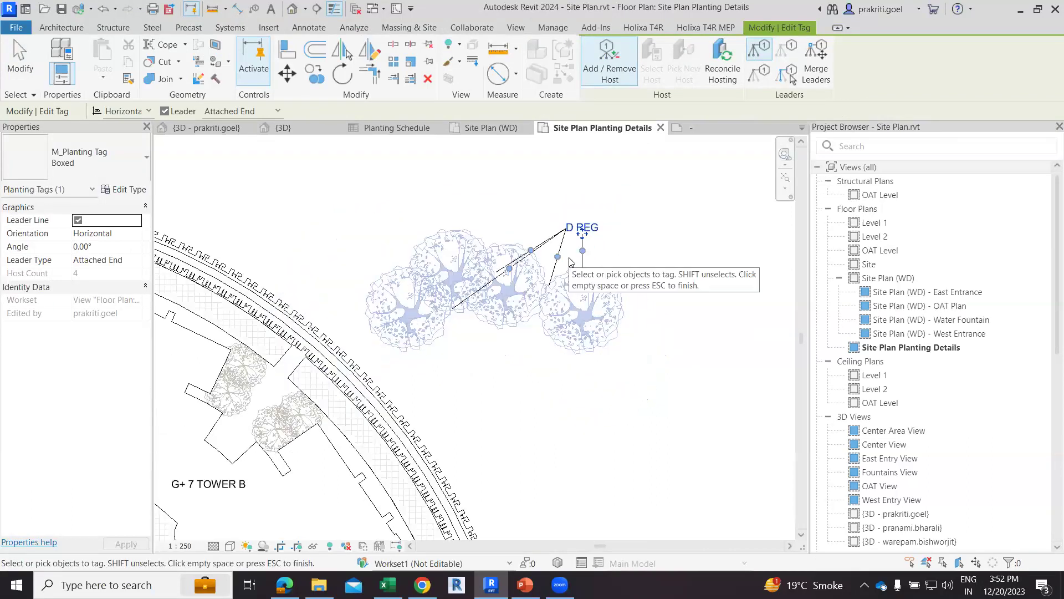
key("Escape")
scroll(628, 265, "up", 2)
key("Escape")
Turn off the leader line of the D REG planting tag and place it just above its tree.
left_click(592, 206)
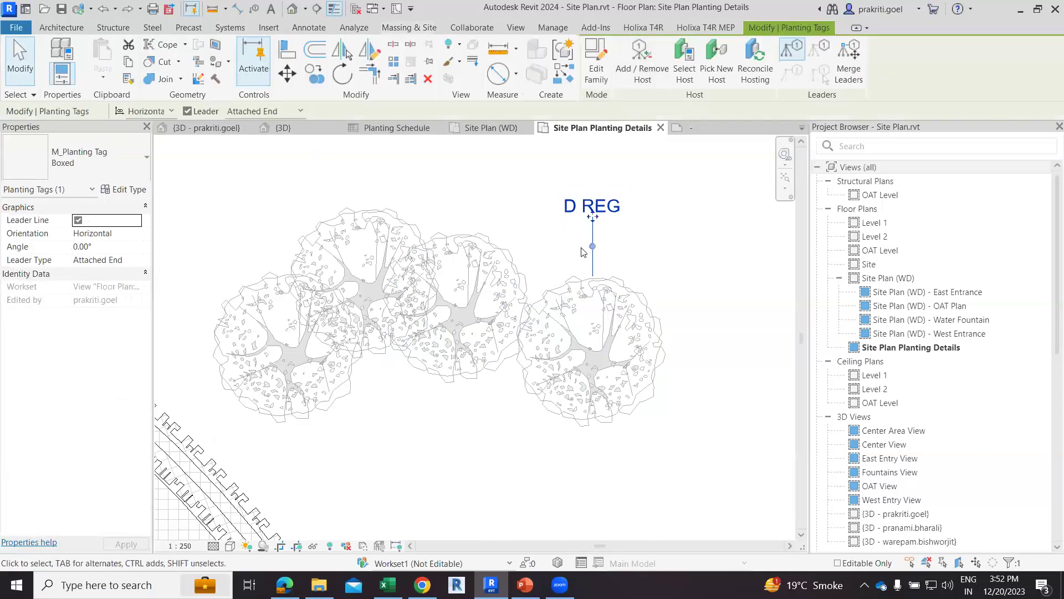
left_click_drag(582, 253, 593, 268, "ctrl")
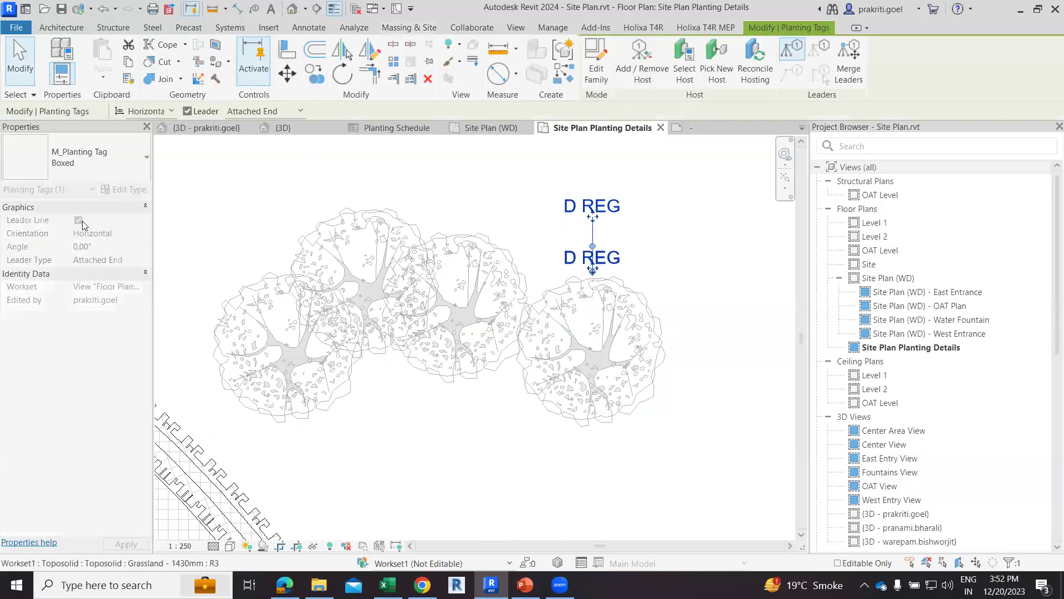
key("Escape")
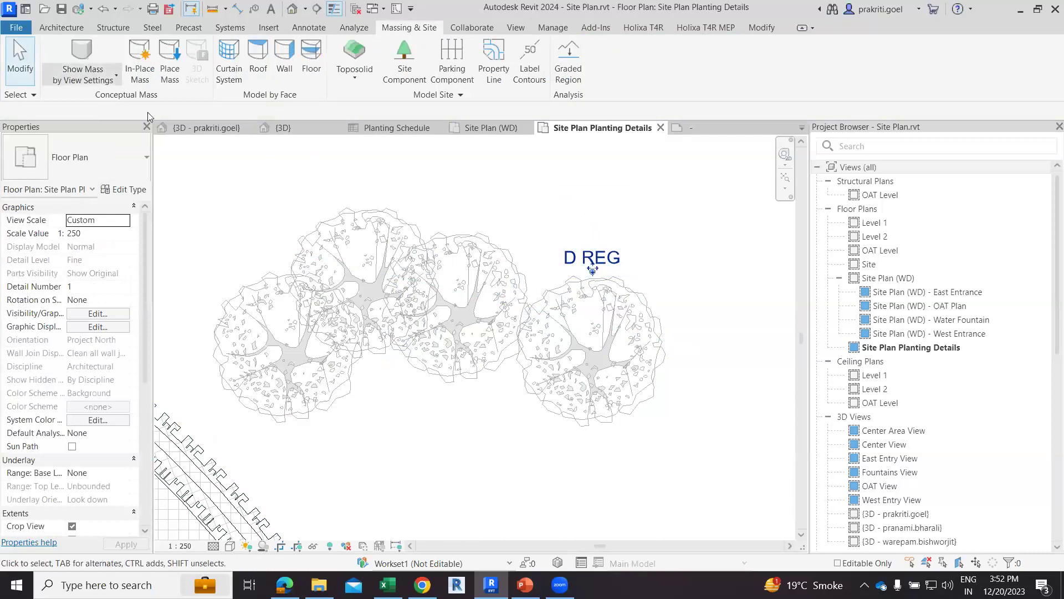
key("ctrl+z")
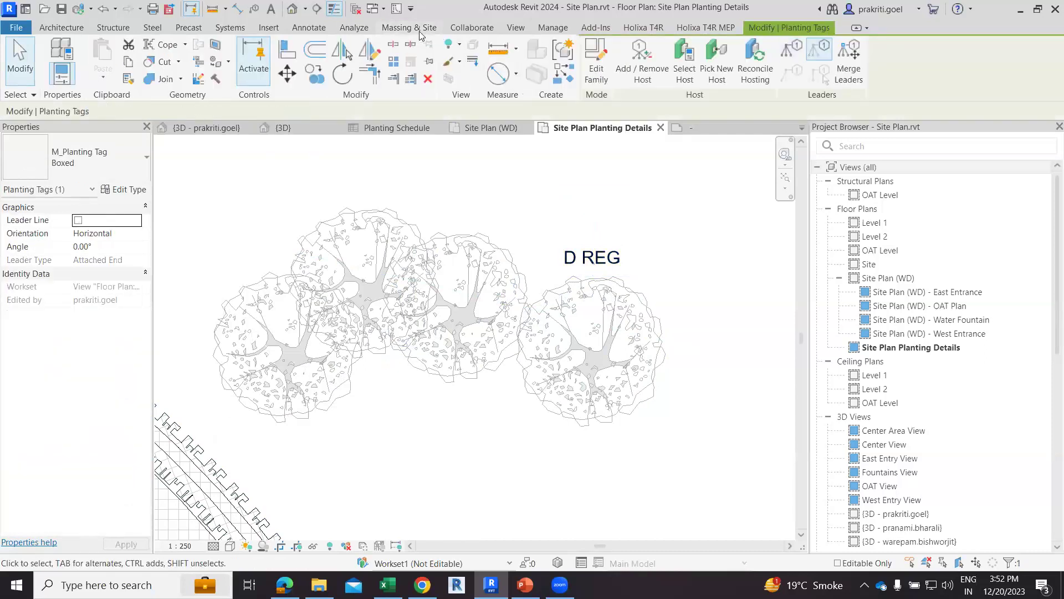
key("Escape")
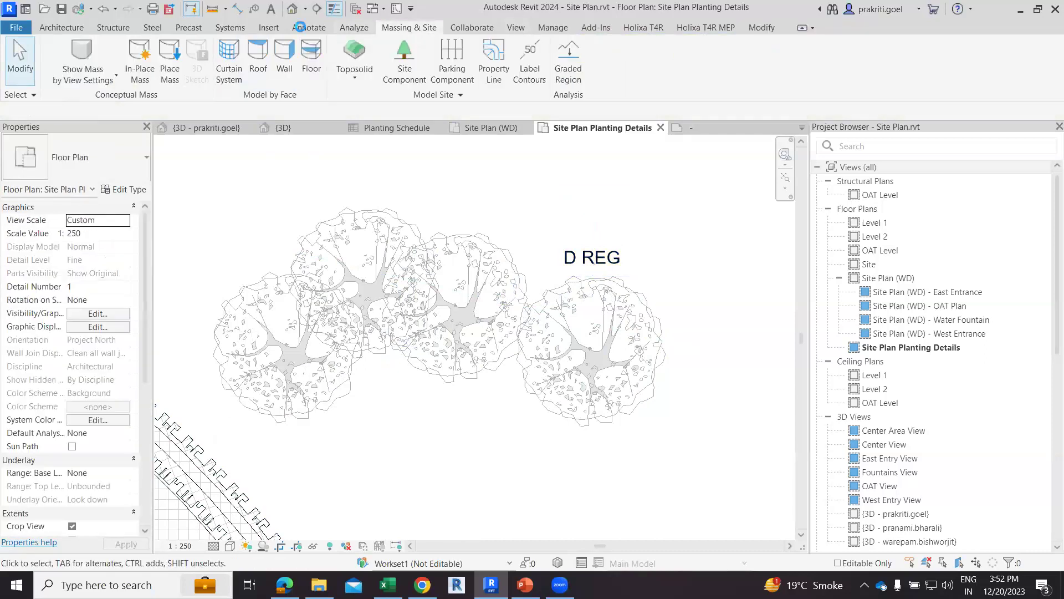
Tag all untagged planting in the current view with M_Planting Tag : Boxed, horizontal and without leaders.
left_click(299, 28)
left_click(571, 72)
scroll(446, 273, "down", 2)
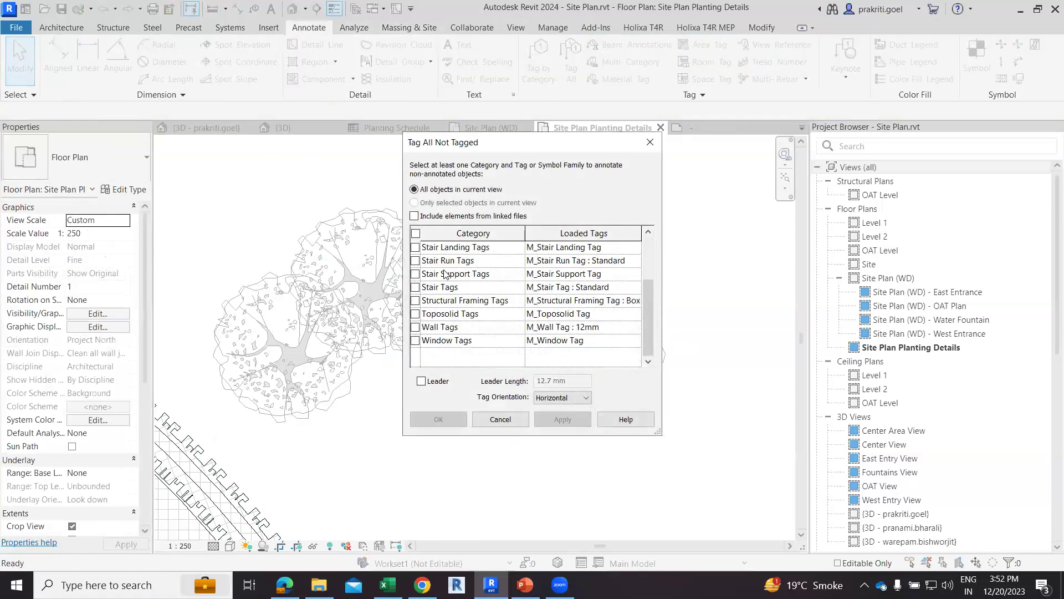
scroll(430, 276, "up", 2)
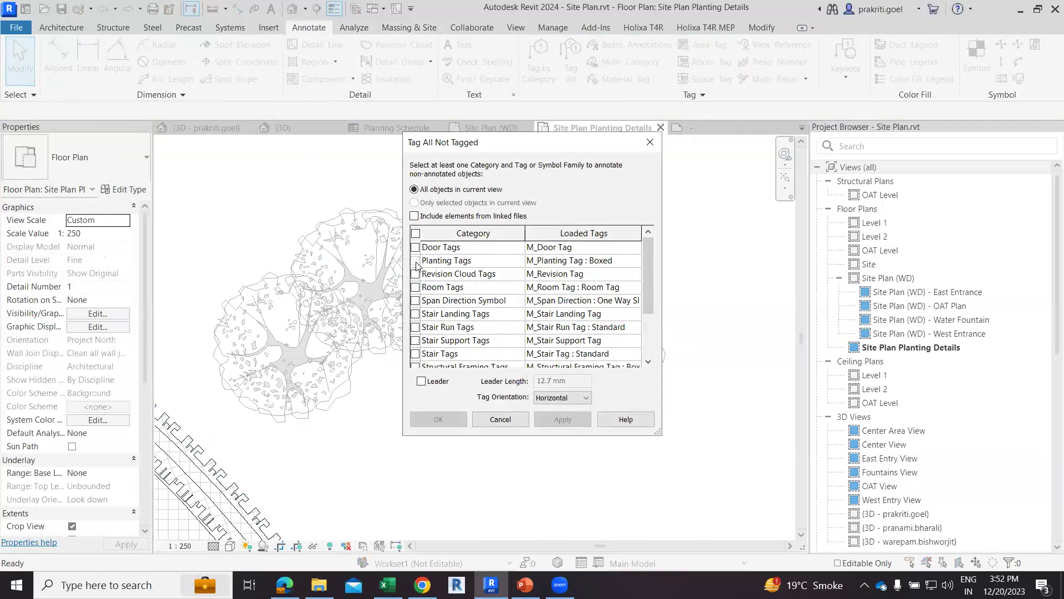
left_click(415, 260)
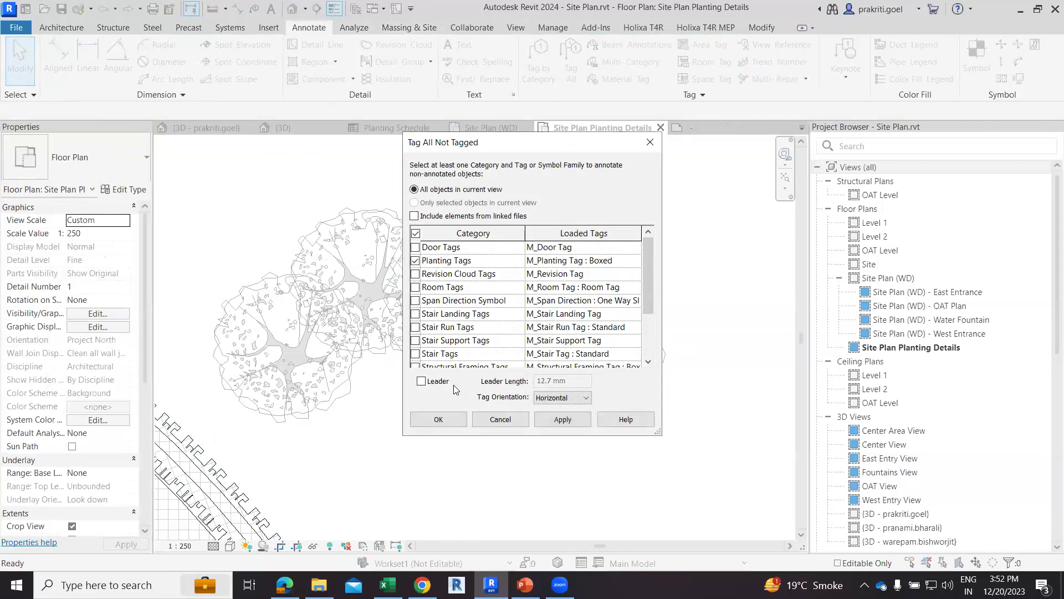
left_click(438, 420)
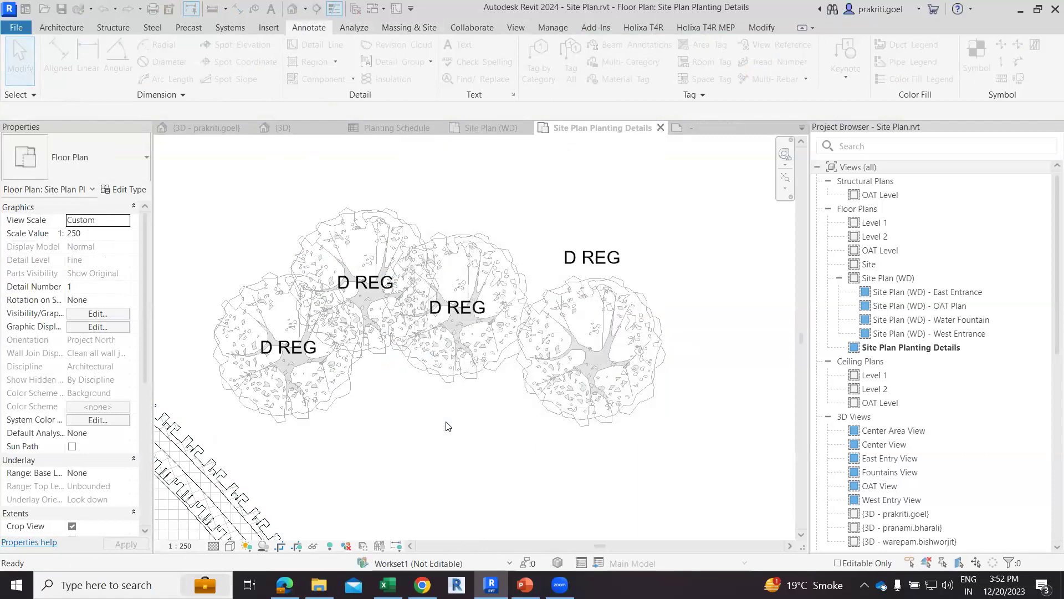
Examine the plant code tags around the towers, water fountain and OAT in the planting details plan.
scroll(449, 292, "down", 3)
middle_click_drag(766, 269, 824, 300)
scroll(583, 275, "down", 5)
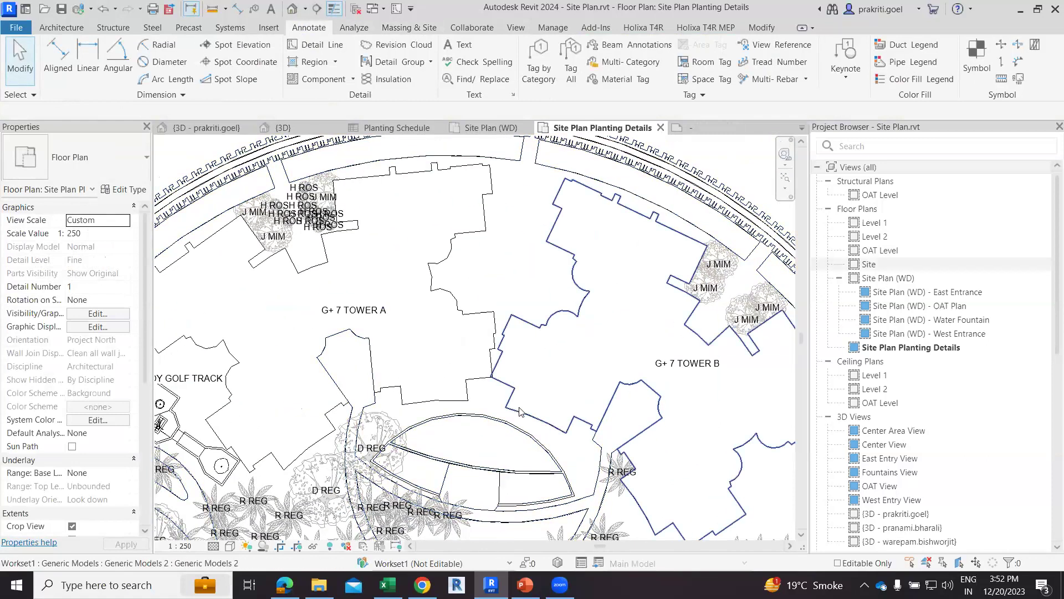
middle_click_drag(435, 400, 453, 355)
scroll(451, 342, "up", 3)
middle_click_drag(339, 355, 361, 307)
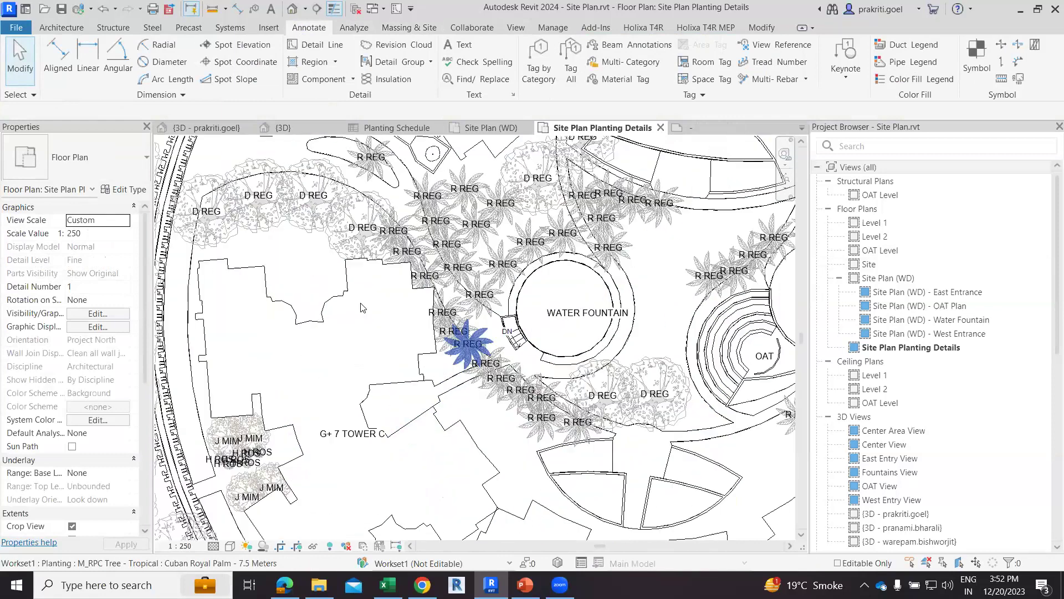
scroll(523, 373, "up", 3)
scroll(610, 382, "down", 1)
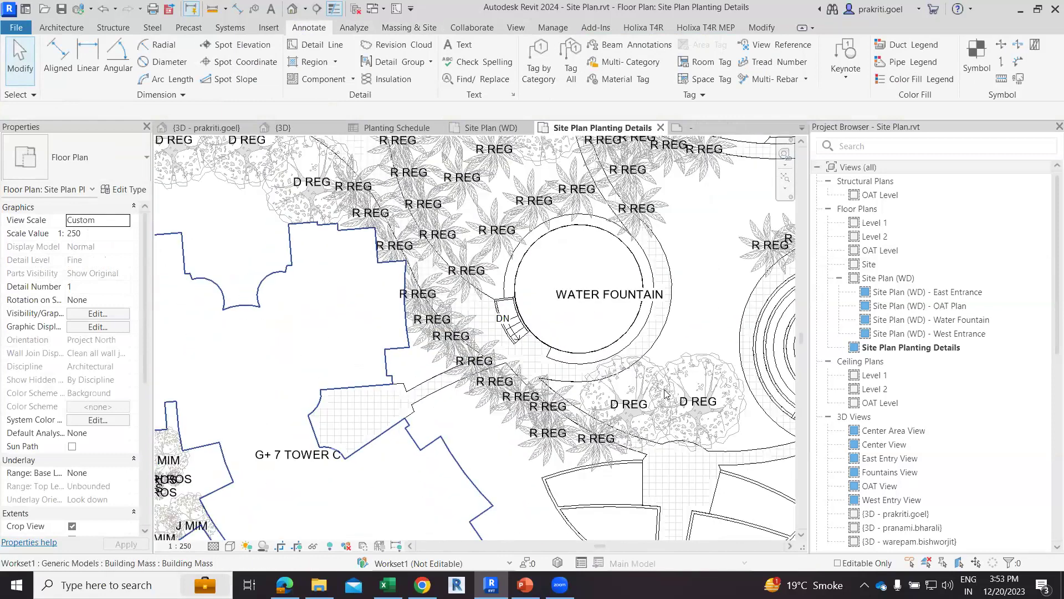
scroll(576, 325, "down", 2)
scroll(697, 227, "down", 4)
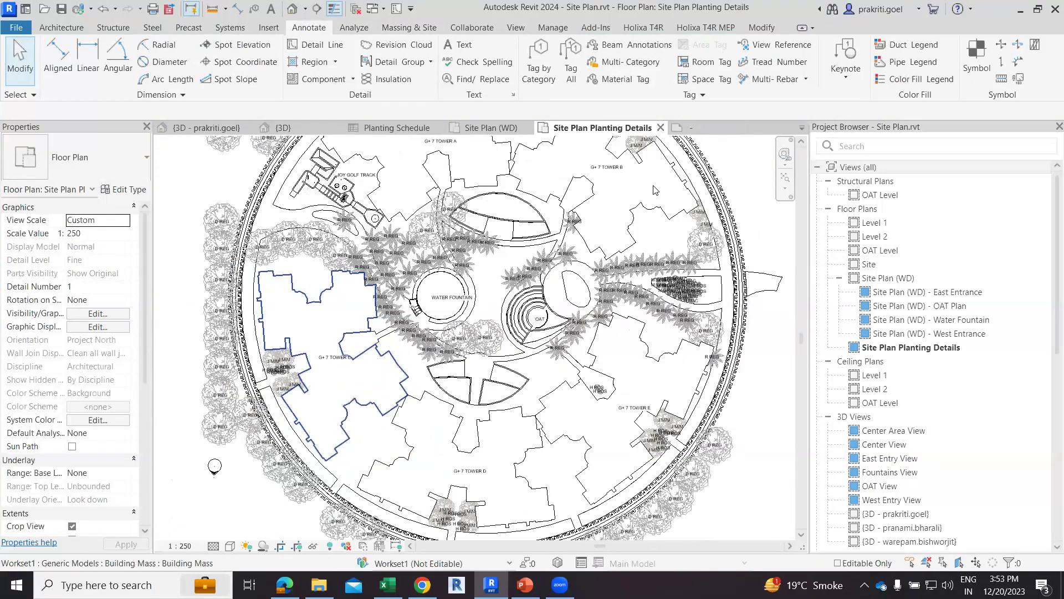
scroll(661, 271, "up", 3)
scroll(661, 271, "up", 3)
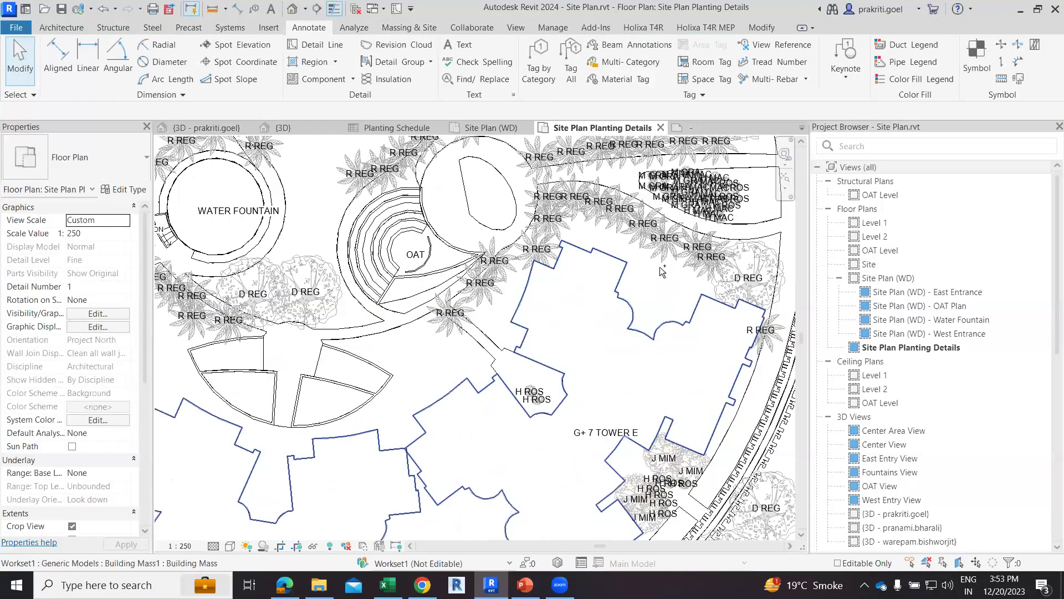
scroll(472, 244, "down", 2)
Undo the tagging of all planting in the planting details plan.
left_click(472, 245)
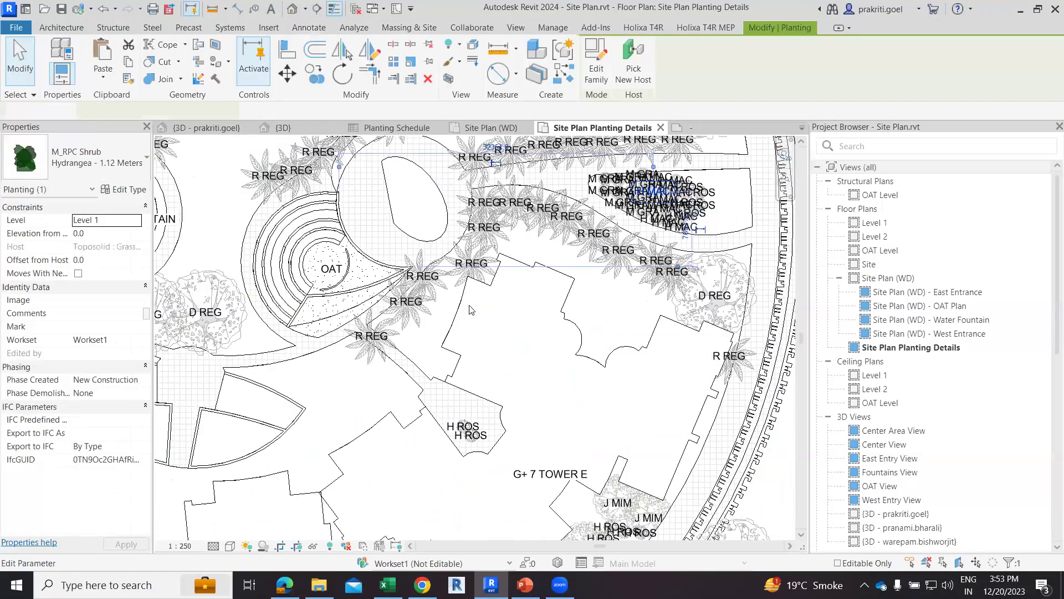
scroll(471, 308, "up", 3)
scroll(630, 326, "up", 3)
left_click(685, 319)
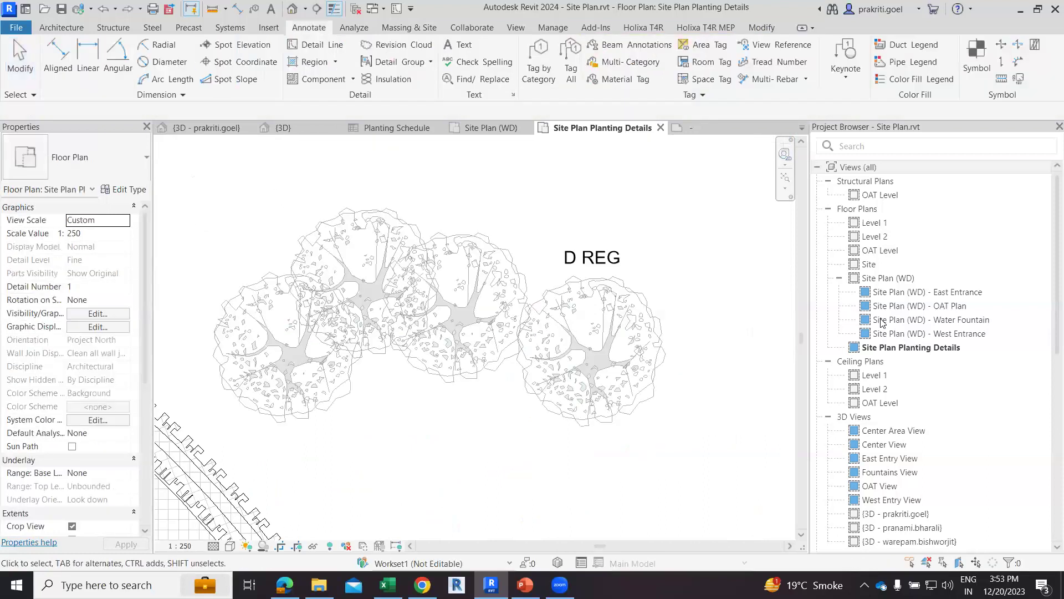
key("z")
key("f")
Open the Site Plan (WD) - East Entrance floor plan and examine the planting around its pathway.
left_click(962, 292)
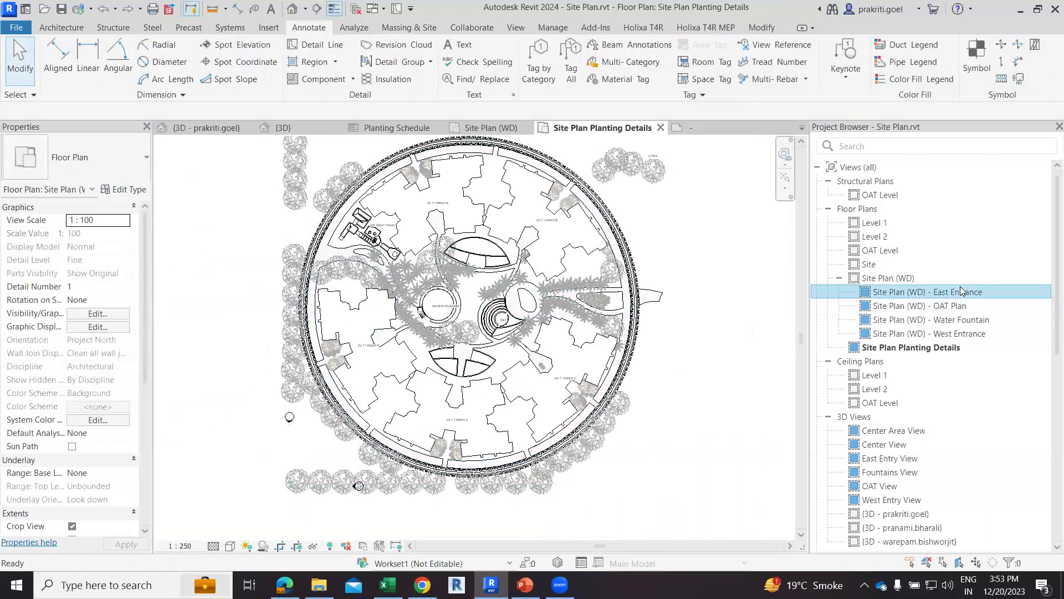
double_click(909, 291)
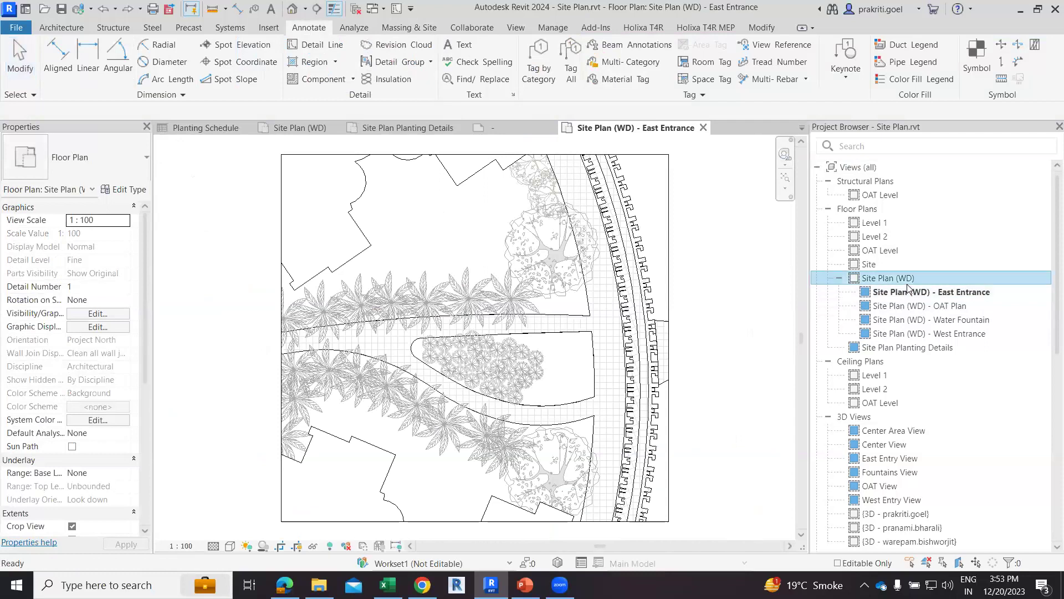
left_click(907, 283)
scroll(399, 417, "up", 5)
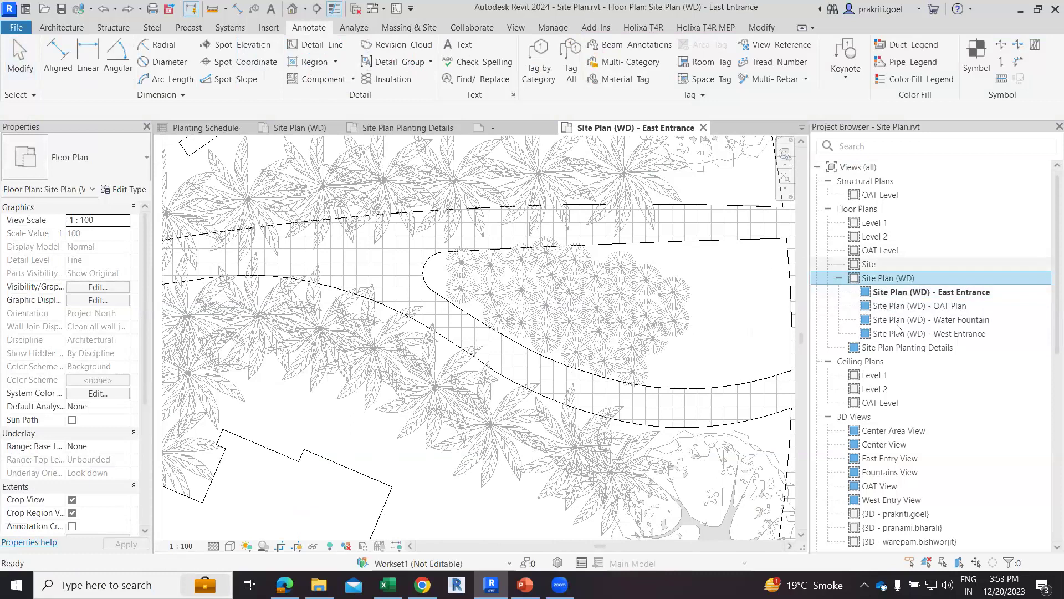
Create a new sheet using the A1 Title Block for Landscape : A1 Landscape title block.
scroll(899, 329, "down", 8)
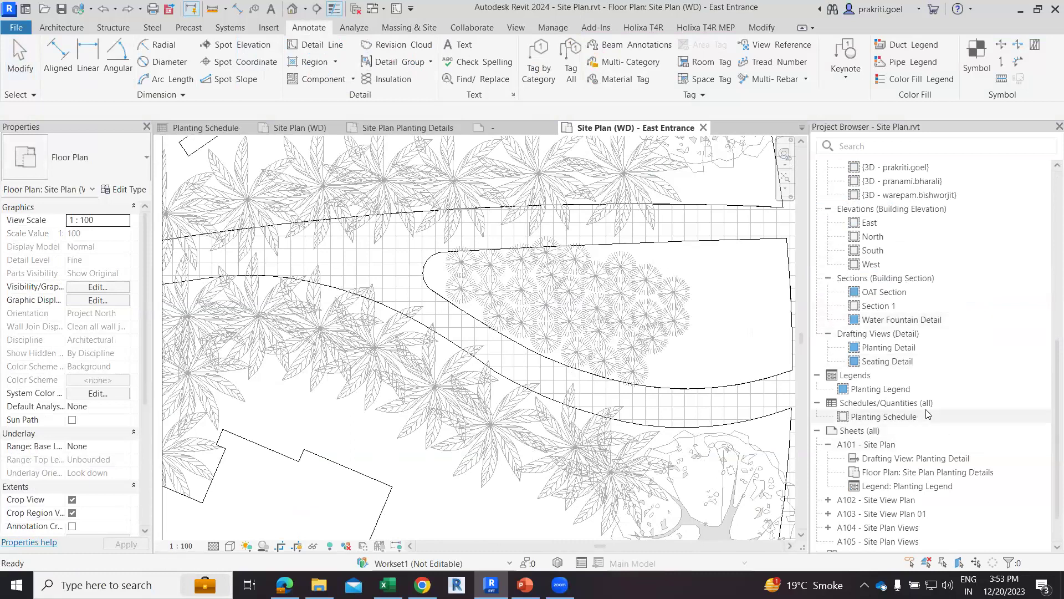
left_click(882, 434)
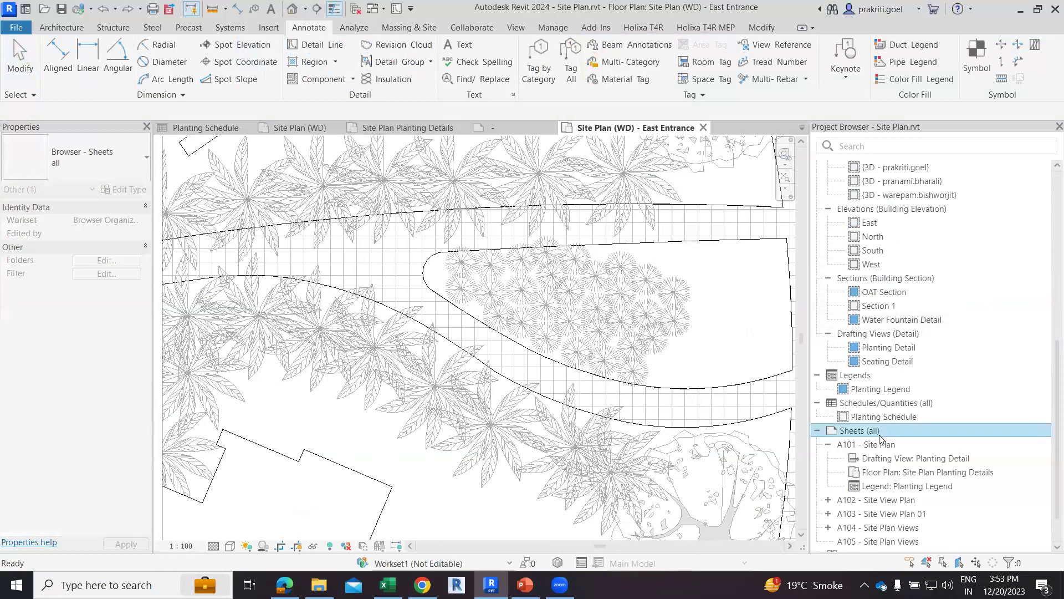
right_click(880, 437)
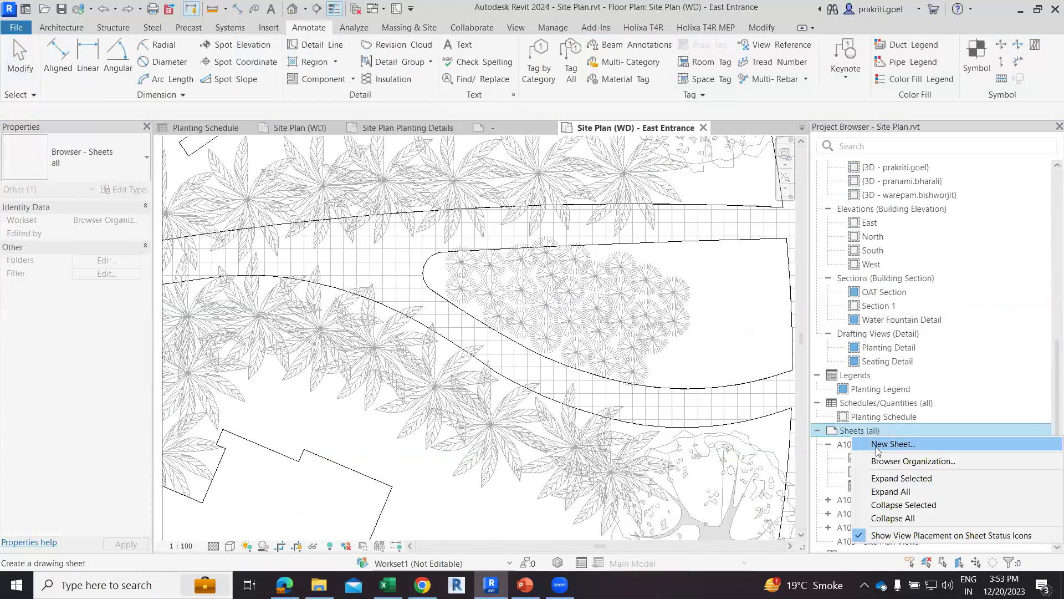
left_click(877, 447)
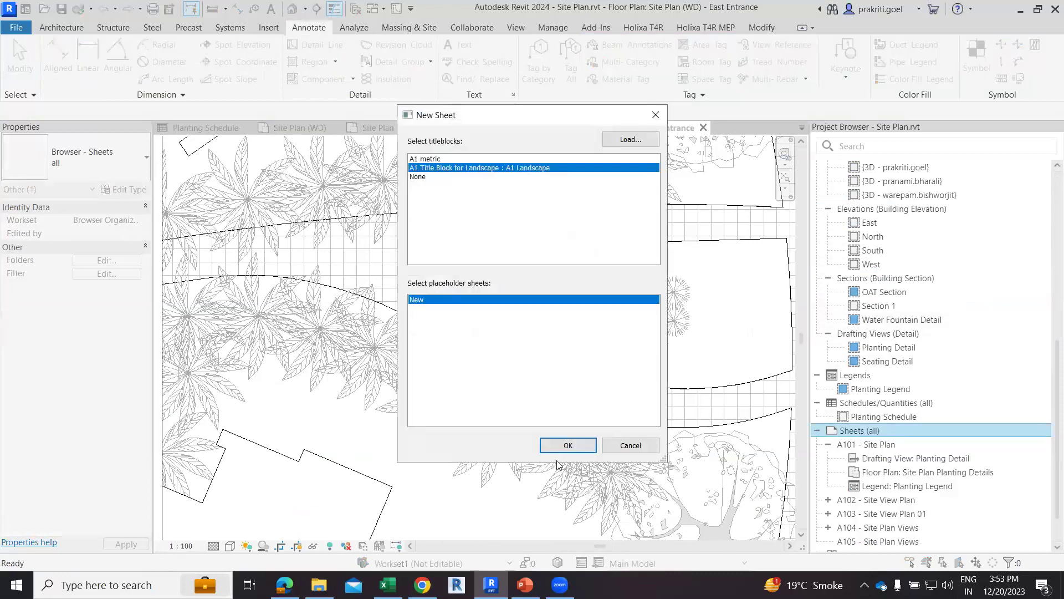
left_click(568, 445)
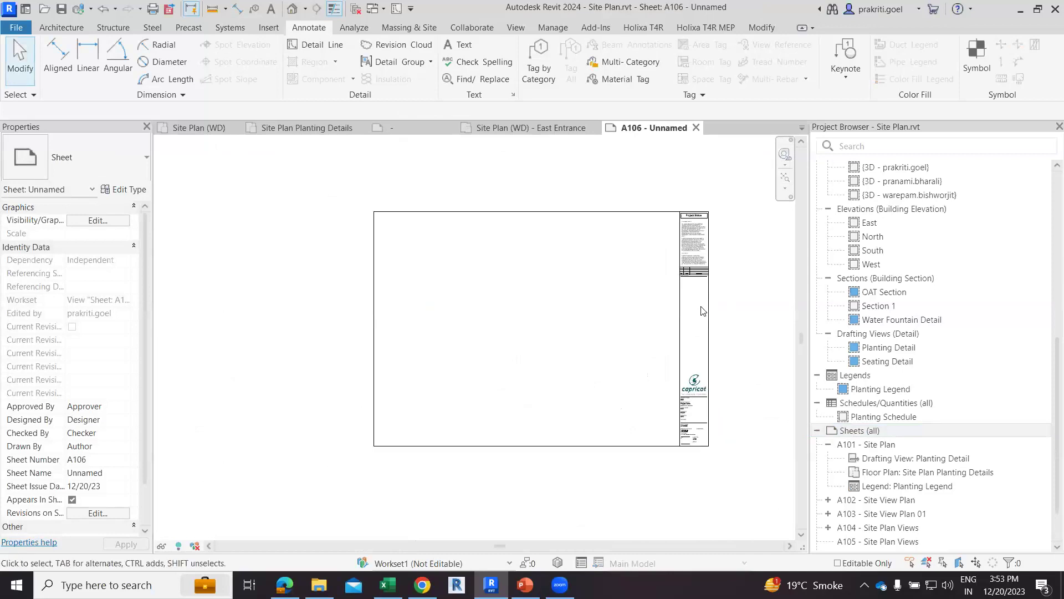
Select the title block on the new sheet and examine its project information fields.
scroll(689, 413, "up", 5)
left_click(689, 413)
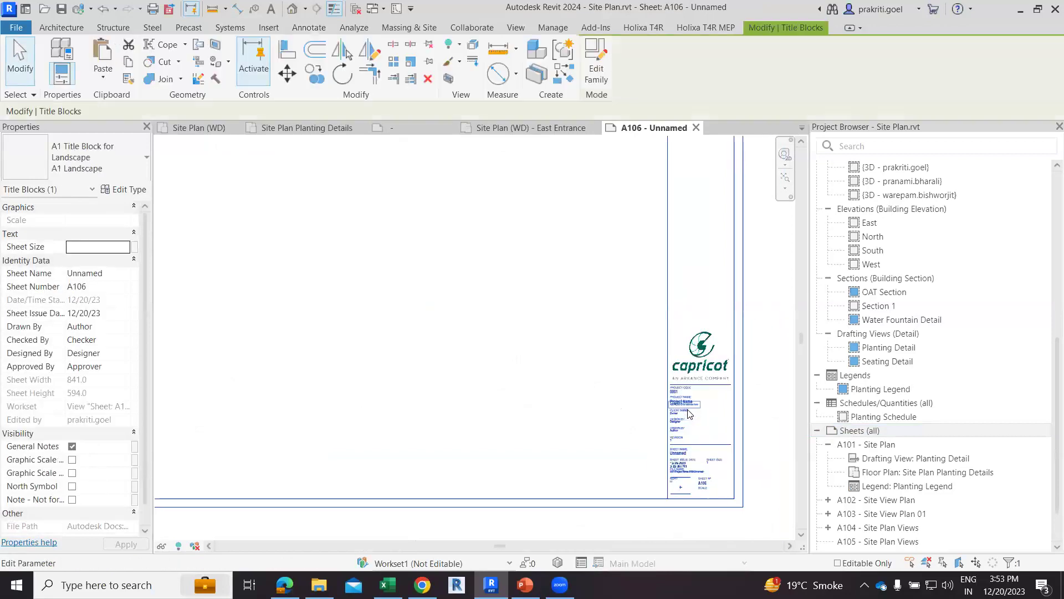
scroll(689, 413, "down", 5)
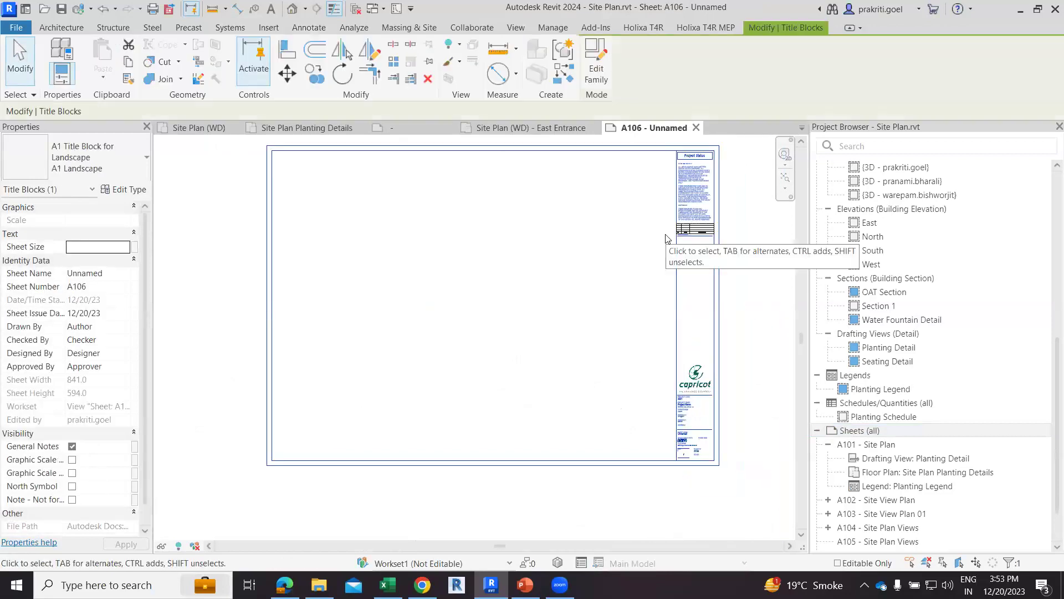
scroll(882, 332, "up", 8)
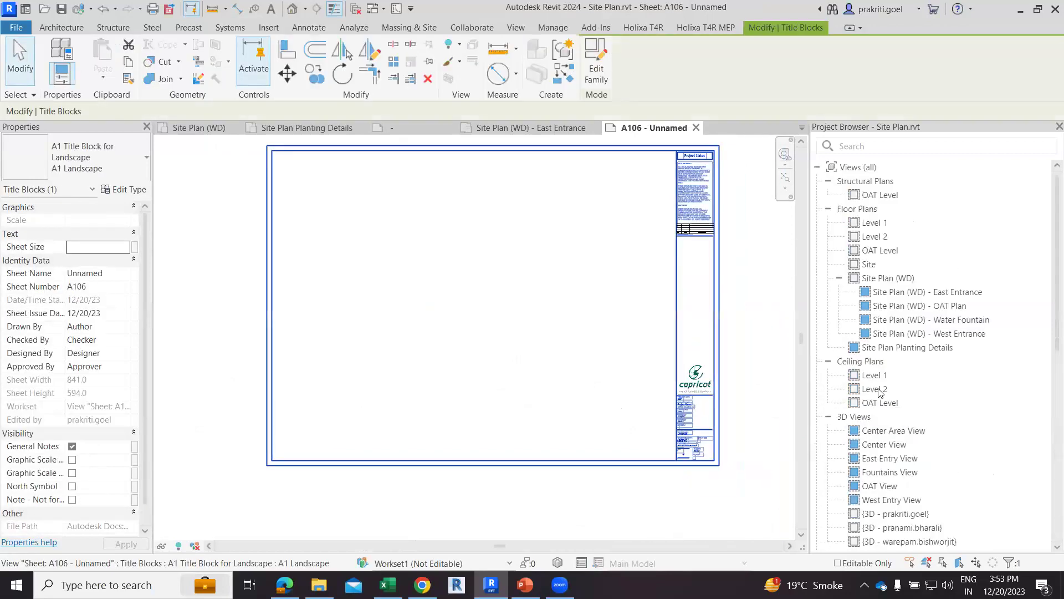
left_click_drag(886, 277, 501, 296)
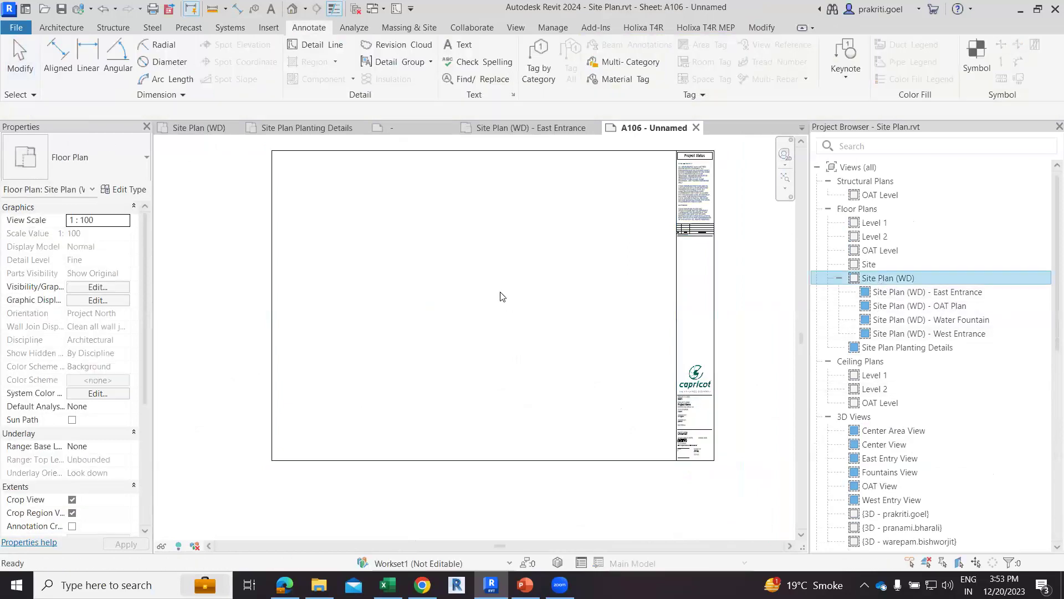
left_click(500, 296)
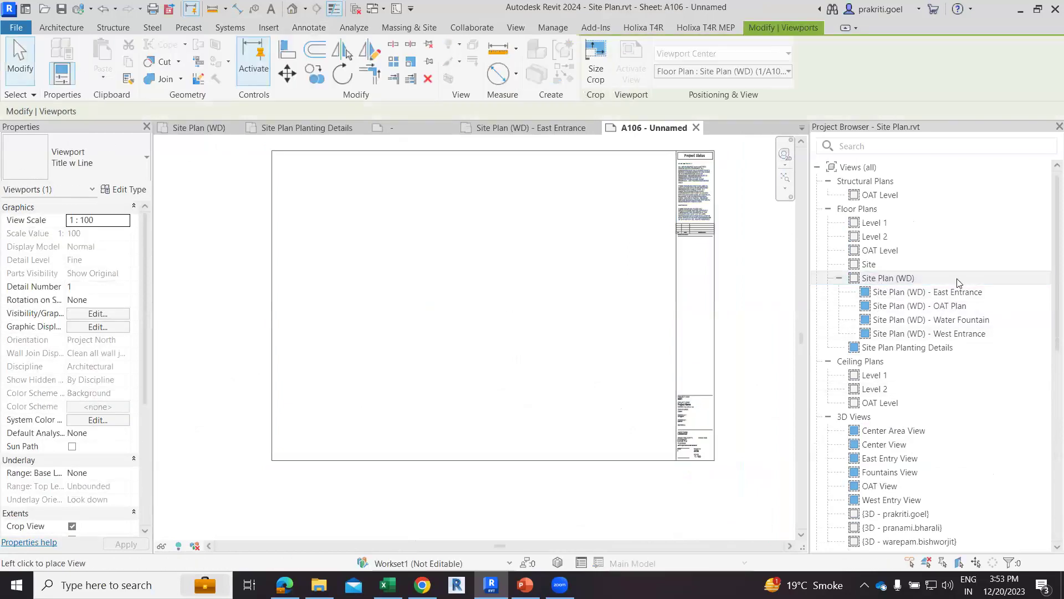
left_click(886, 251)
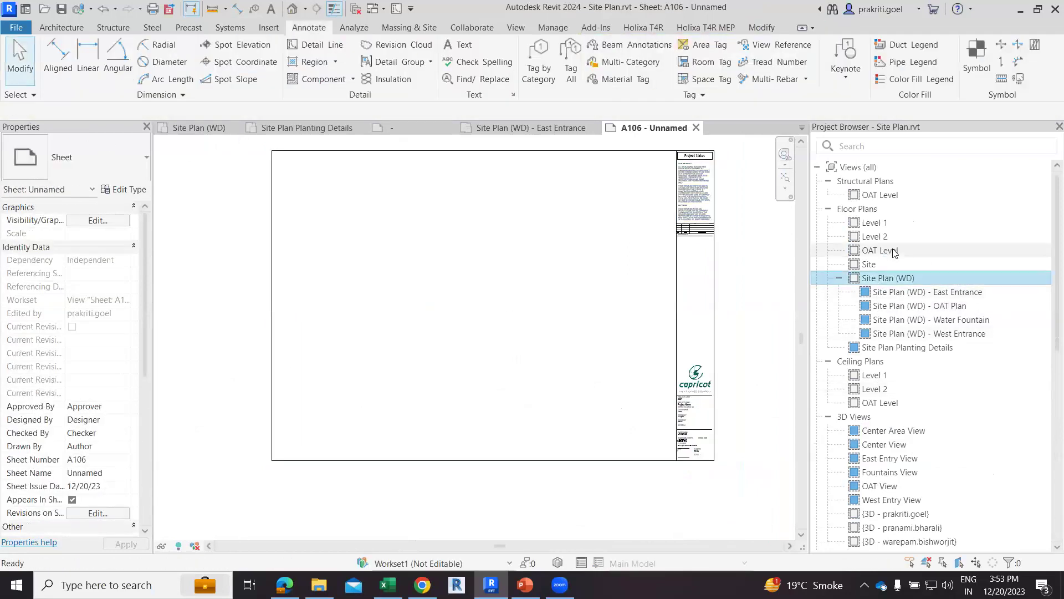
left_click(498, 289)
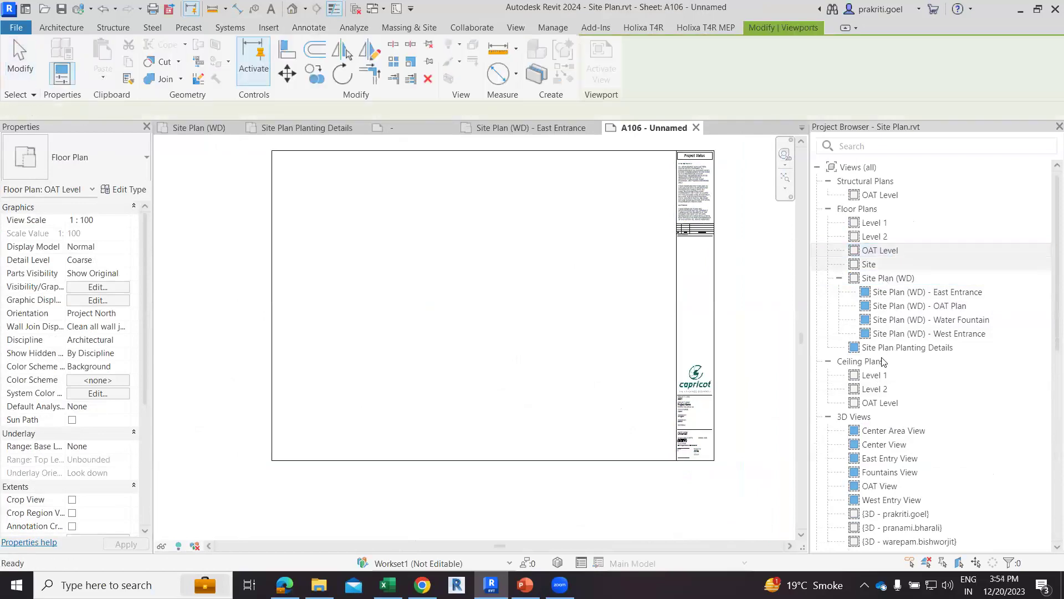
Duplicate the Site Plan Planting Details floor plan.
left_click(898, 348)
right_click(898, 347)
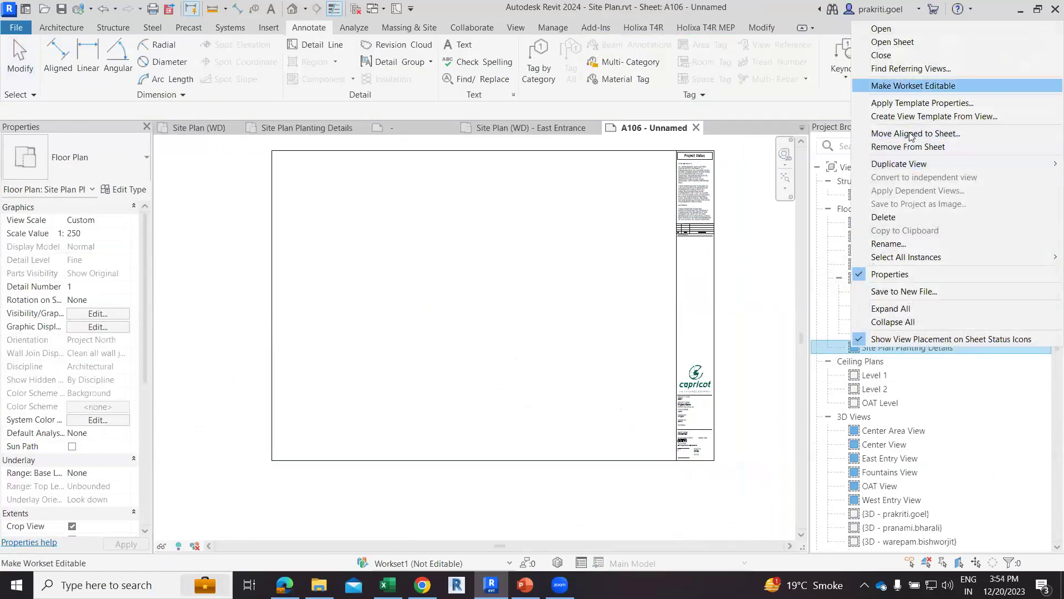
mouse_move(899, 164)
left_click(760, 177)
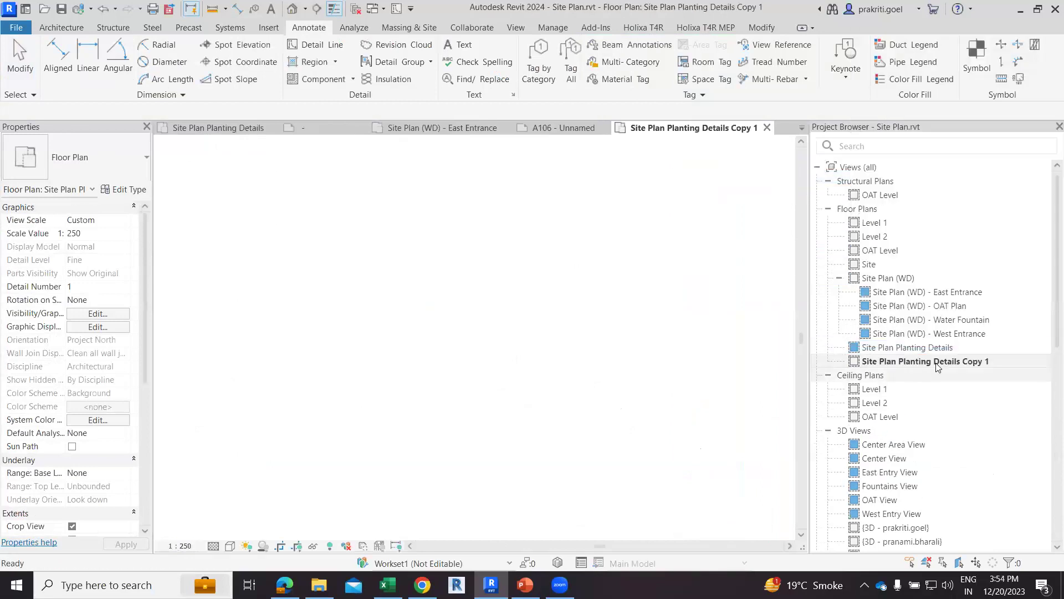
Open sheet A106 and place the Site Plan Planting Details Copy 1 view centrally in its drawing area.
scroll(909, 422, "down", 10)
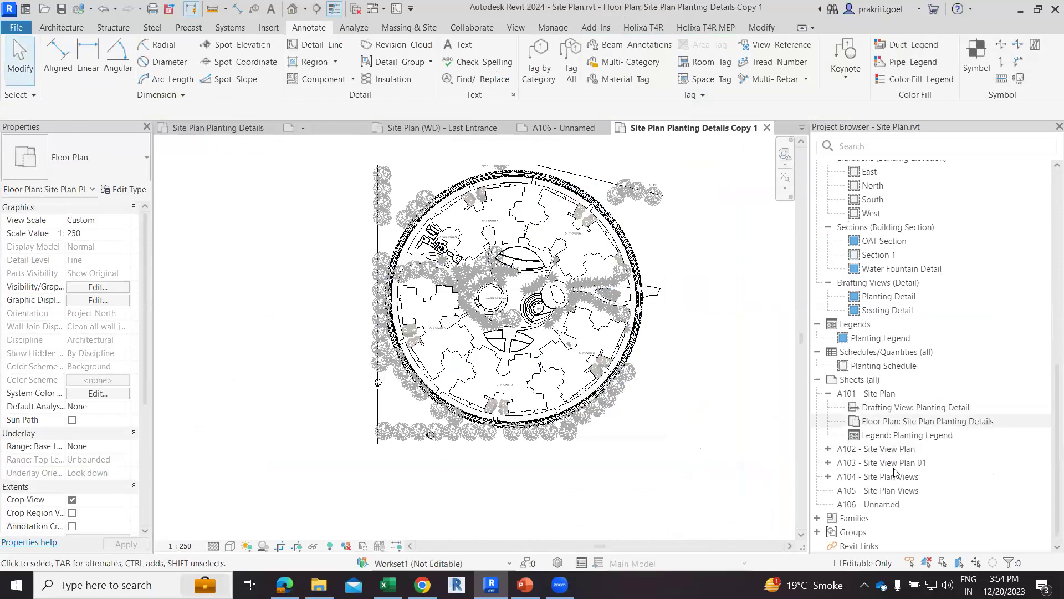
left_click(891, 504)
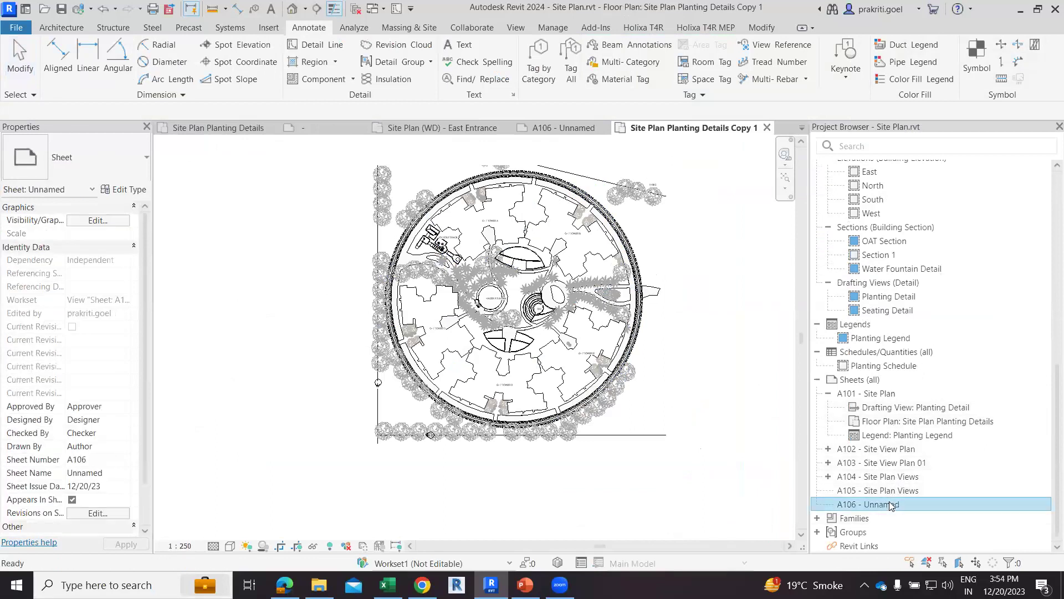
double_click(891, 505)
scroll(890, 499, "up", 8)
left_click_drag(934, 298, 537, 301)
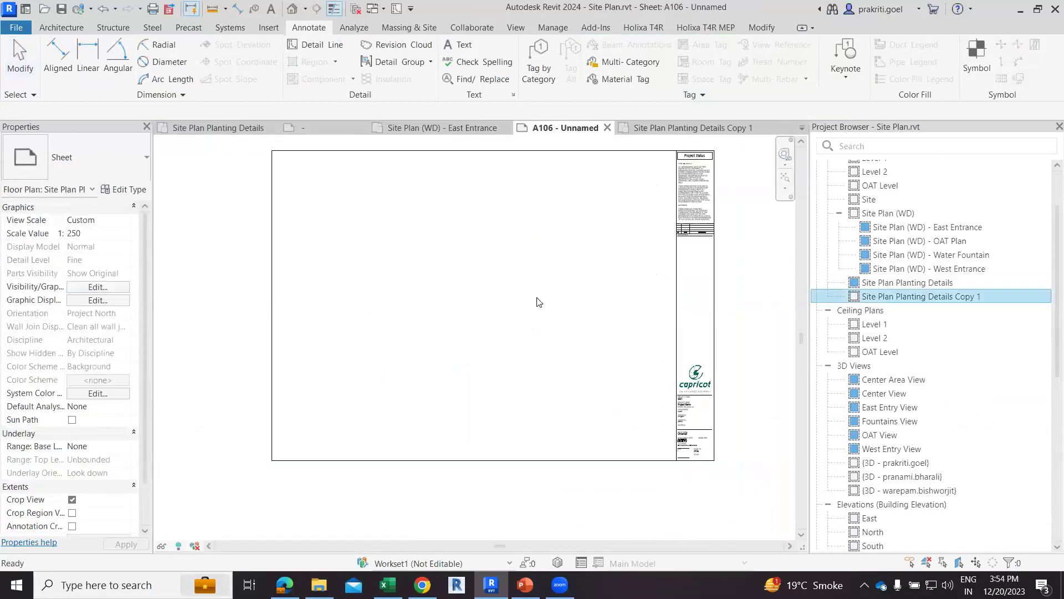
left_click(480, 309)
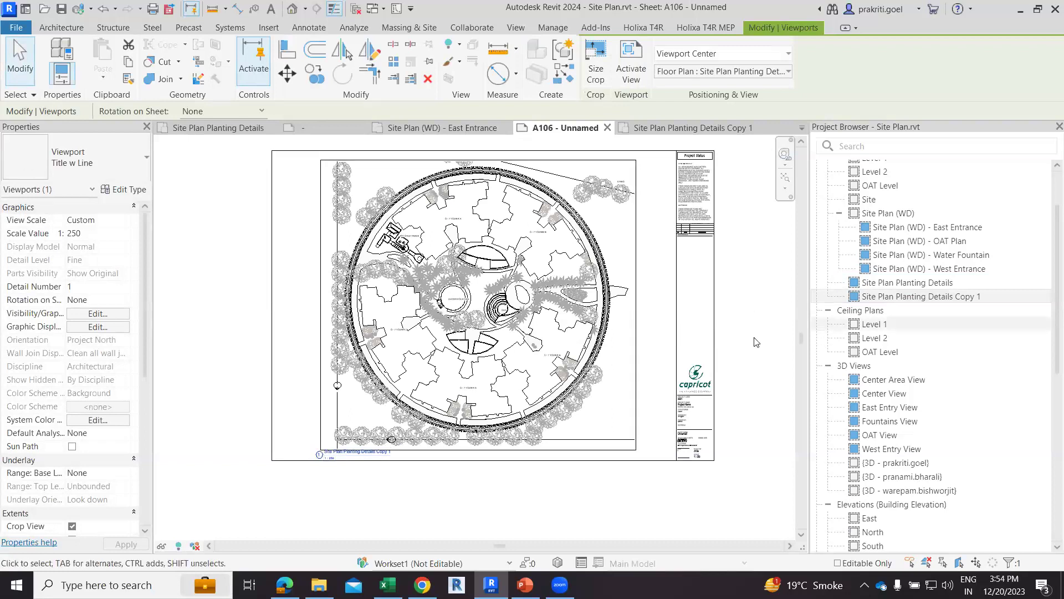
Examine the placed planting plan, its view title and the project, sheet and scale fields in the A106 title block.
scroll(703, 335, "up", 2)
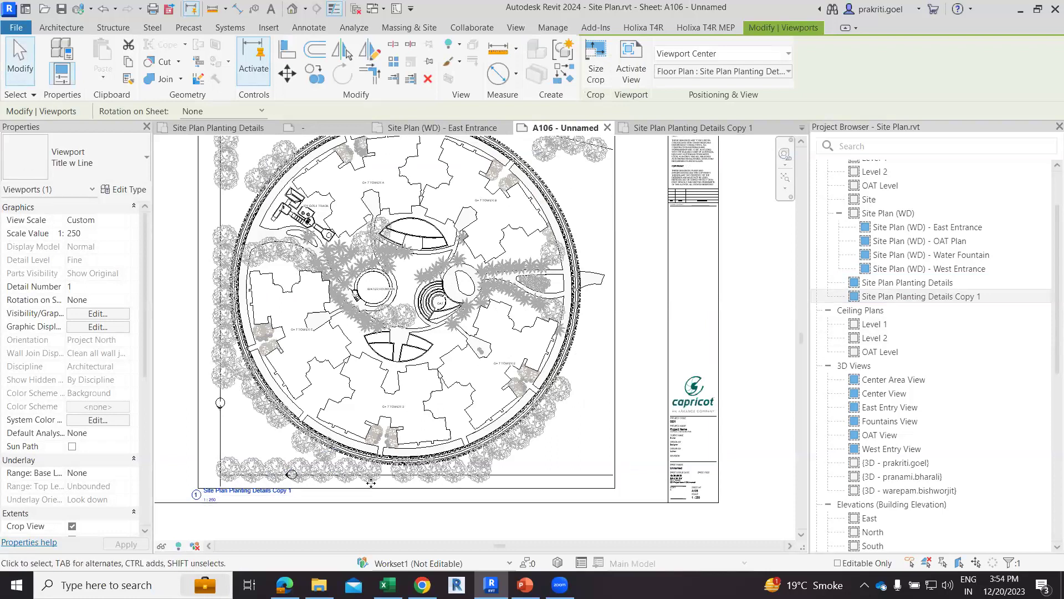
scroll(398, 459, "up", 1)
middle_click_drag(485, 370, 557, 321)
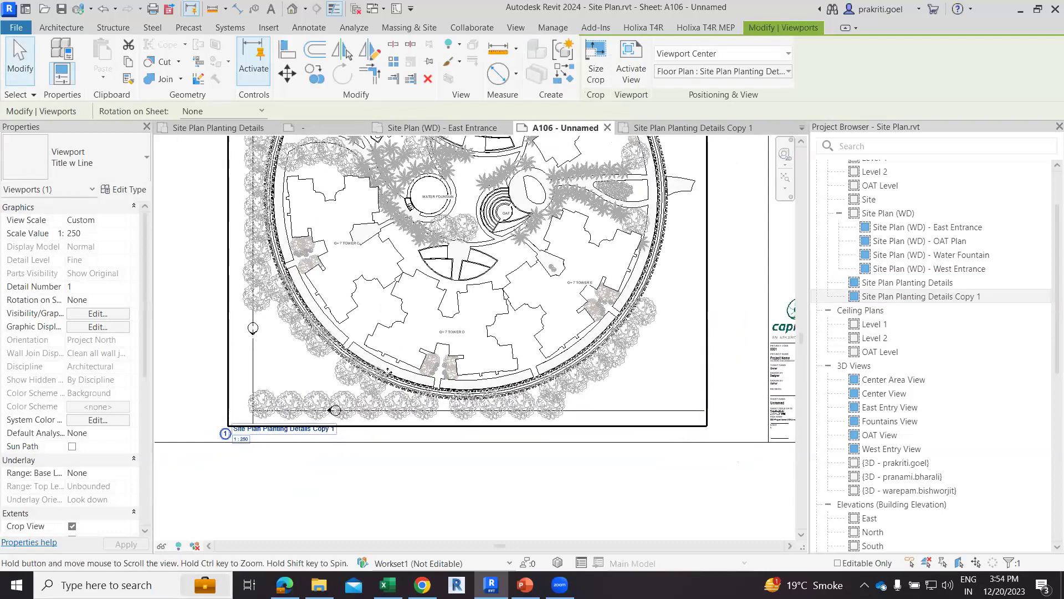
middle_click_drag(716, 381, 729, 361)
scroll(730, 361, "down", 1)
scroll(708, 373, "up", 5)
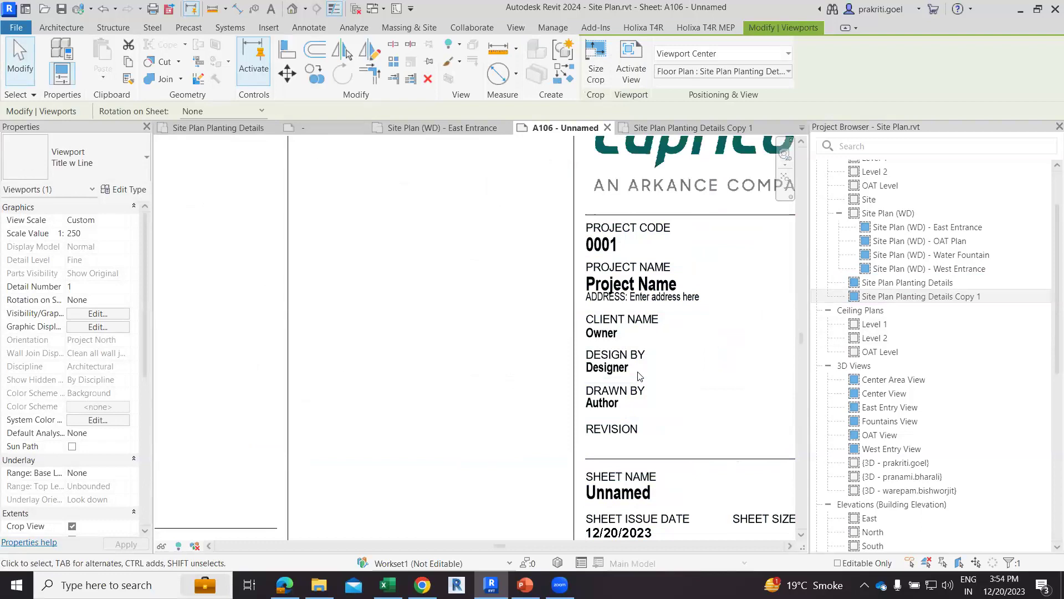
scroll(640, 377, "down", 3)
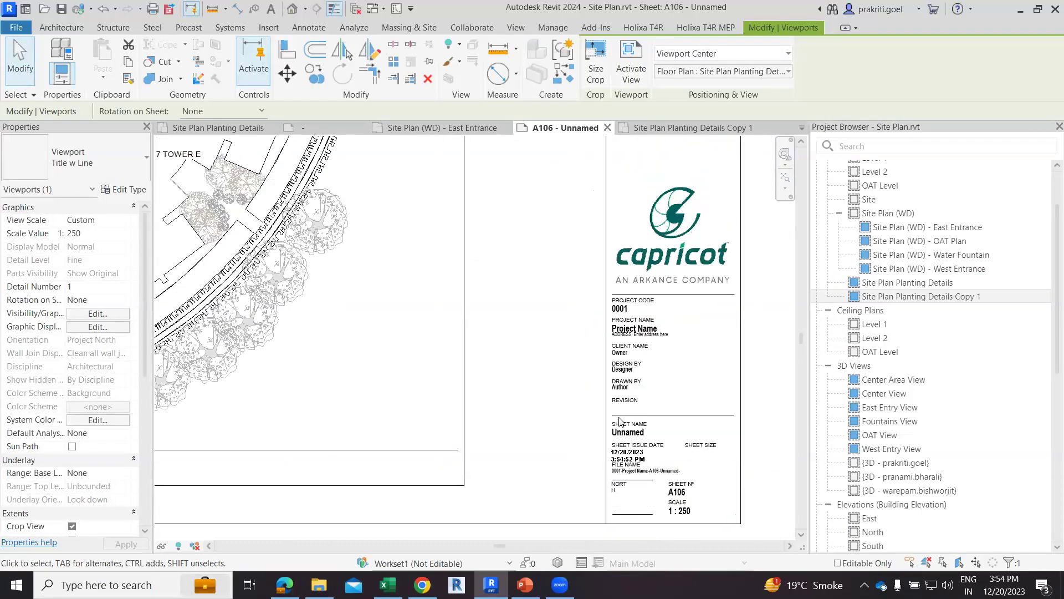
scroll(619, 374, "down", 2)
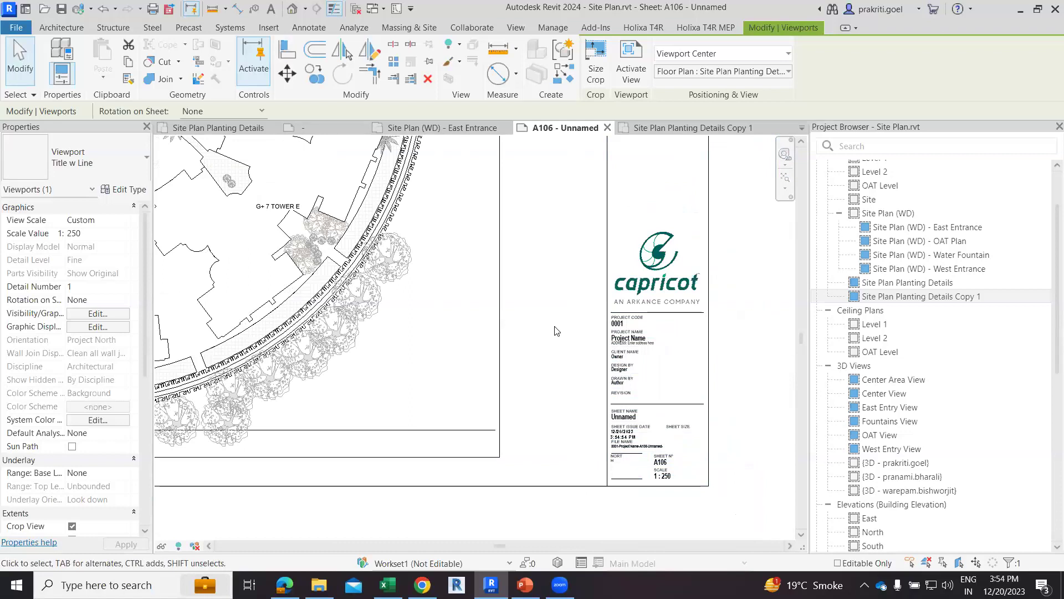
scroll(557, 331, "down", 5)
middle_click_drag(564, 240, 589, 315)
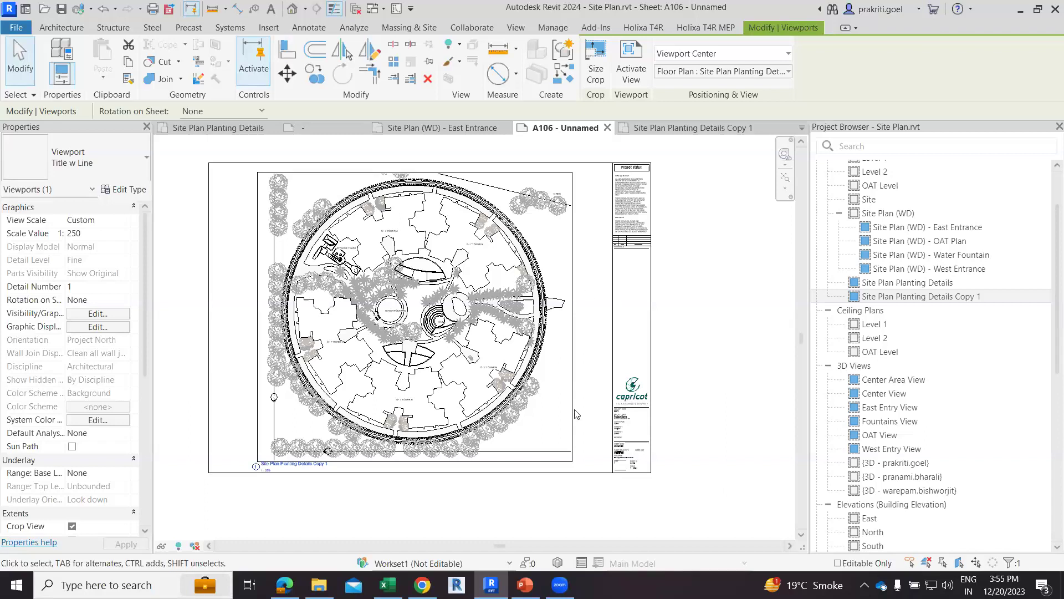
scroll(586, 294, "down", 1)
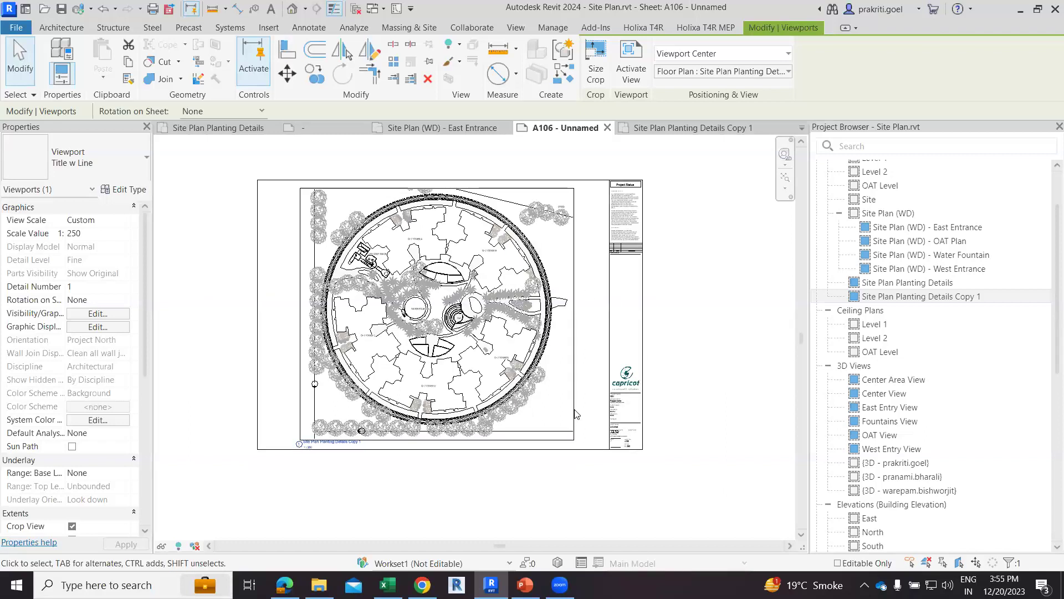
Synchronize the new sheet and duplicated plan with the central model, relinquishing view and family worksets.
left_click(479, 30)
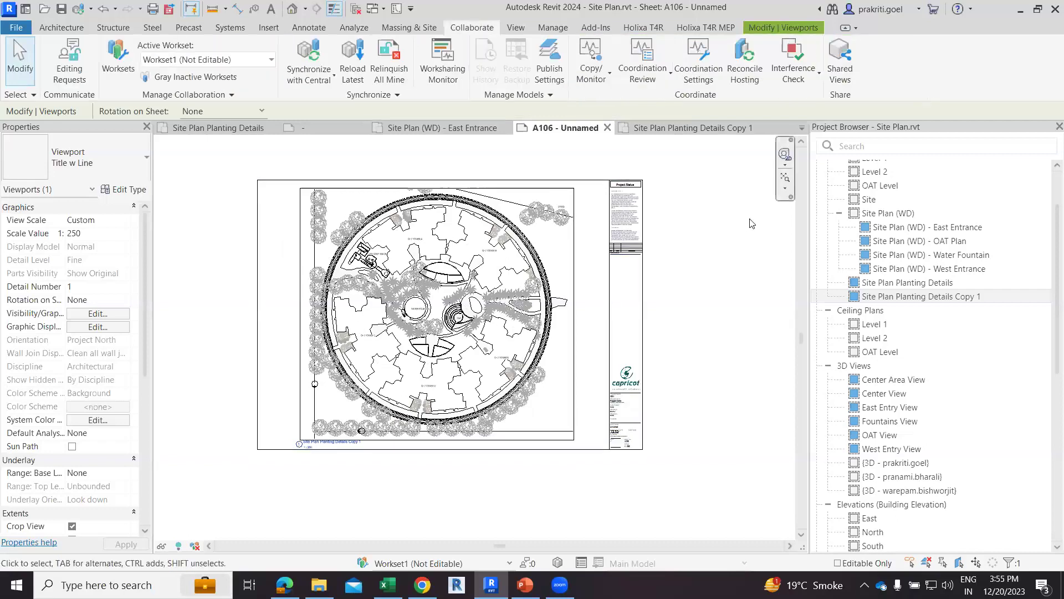
left_click(294, 54)
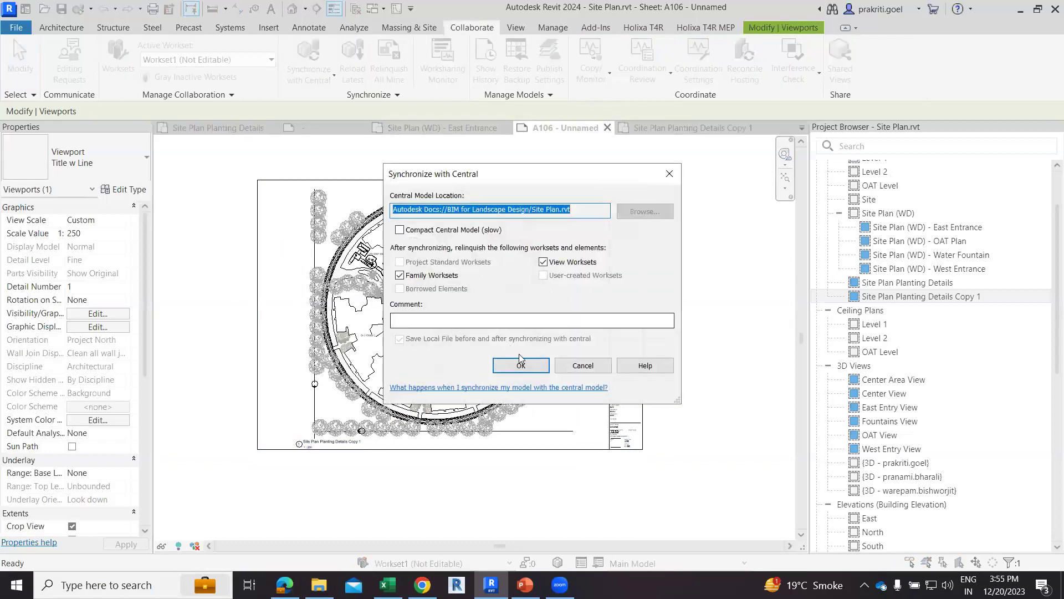
left_click(522, 366)
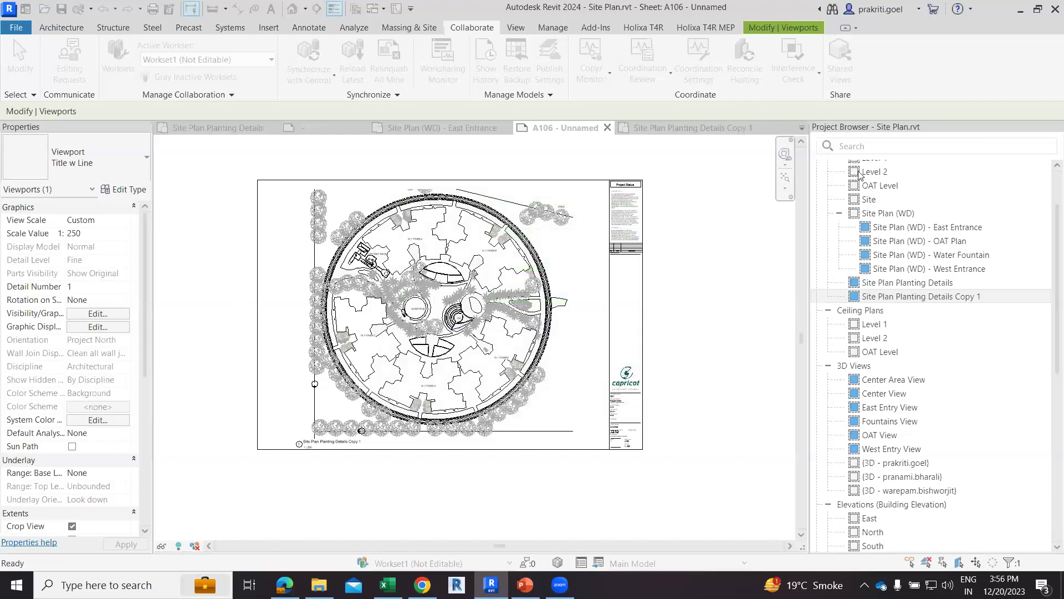
left_click(703, 240)
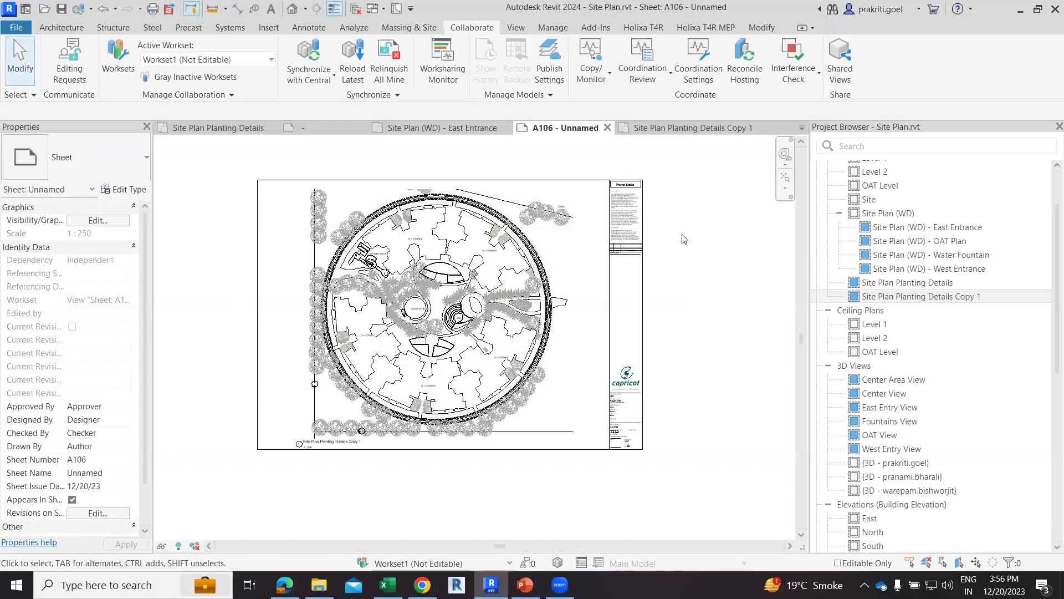
Create a new cloud publish set named Set 2.
left_click(555, 72)
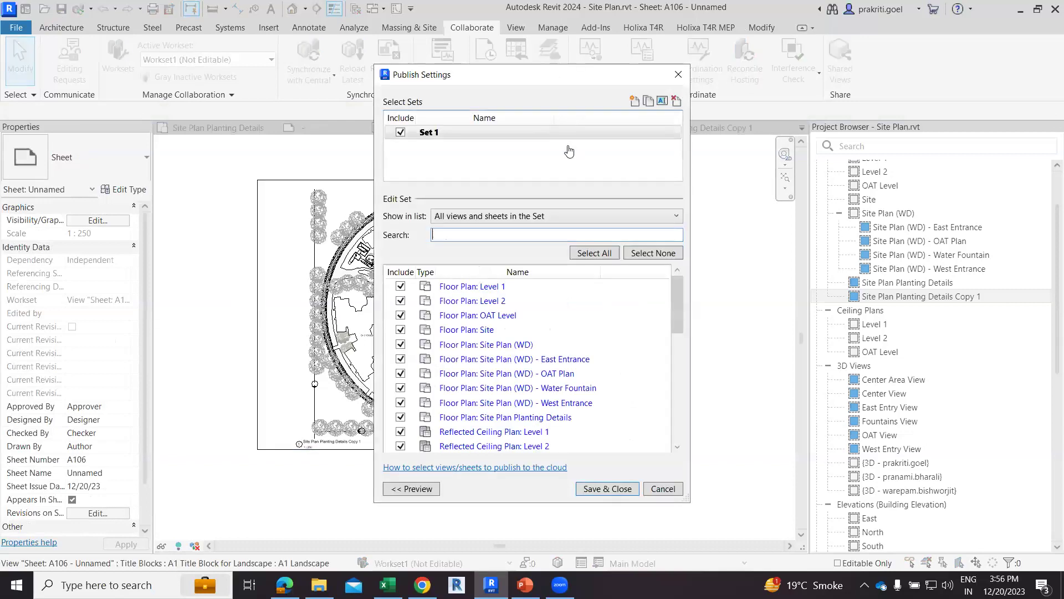
left_click(634, 100)
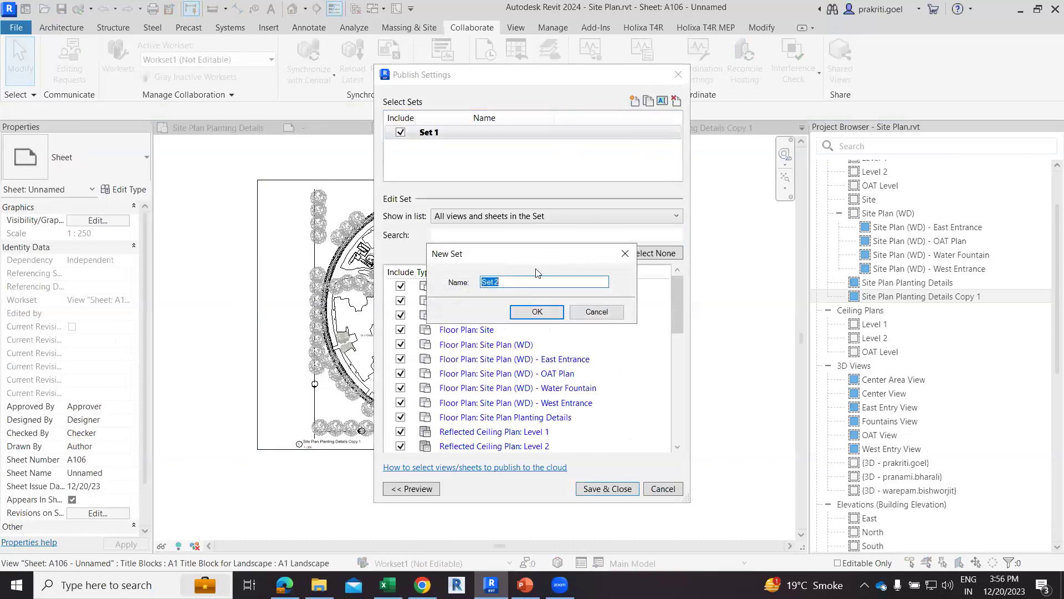
left_click(536, 311)
Add sheets A101 through A106 to Set 2 and save the publish settings with that set included.
scroll(430, 388, "down", 10)
scroll(430, 403, "up", 1)
scroll(430, 403, "down", 3)
left_click(401, 283)
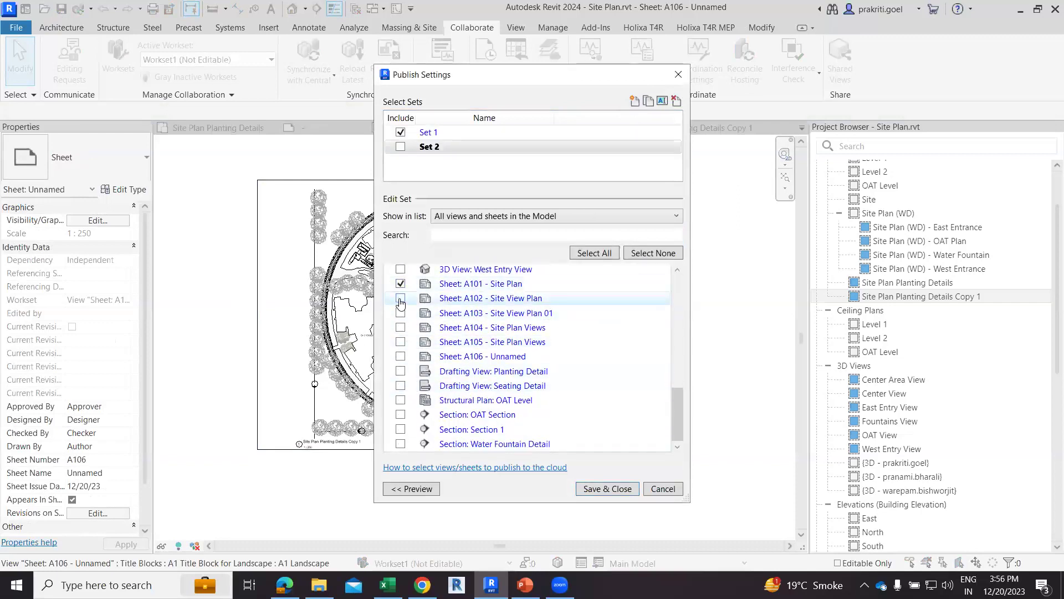
left_click(400, 298)
left_click(401, 313)
left_click(400, 327)
left_click(400, 341)
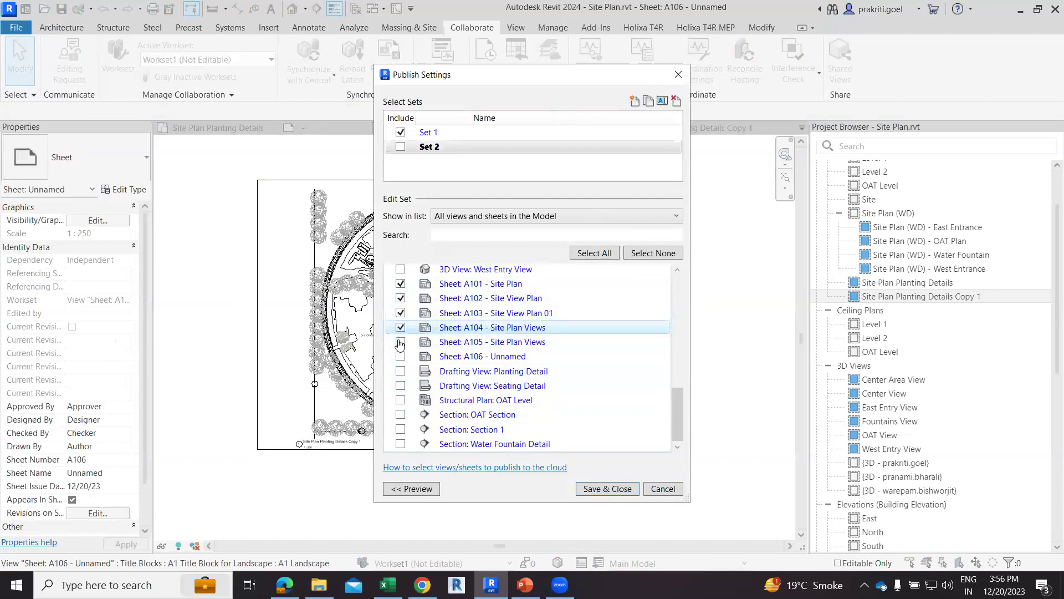
left_click(400, 357)
scroll(400, 427, "up", 1)
scroll(440, 329, "down", 1)
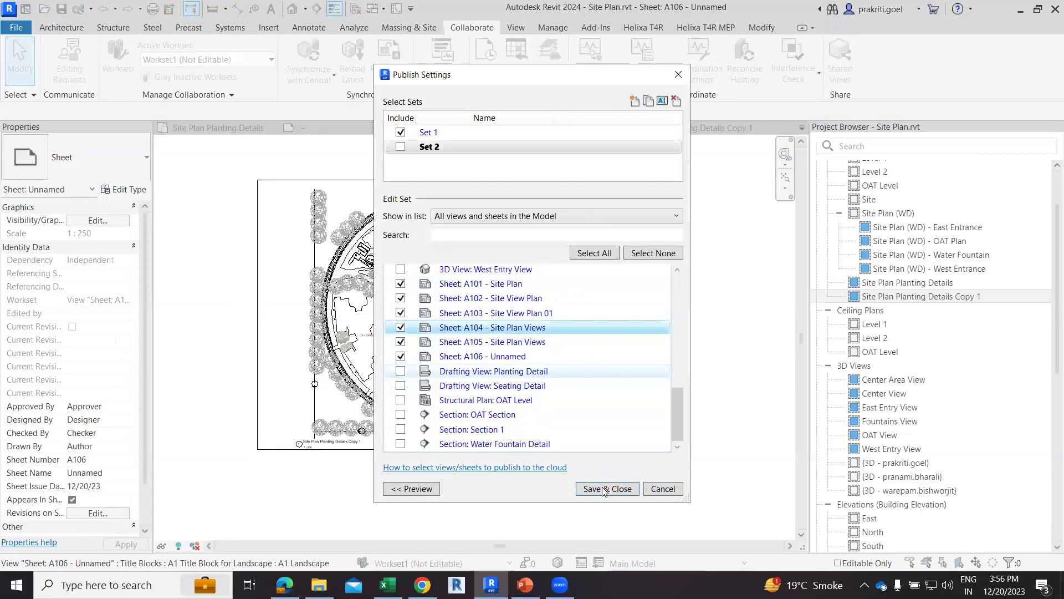
left_click(400, 146)
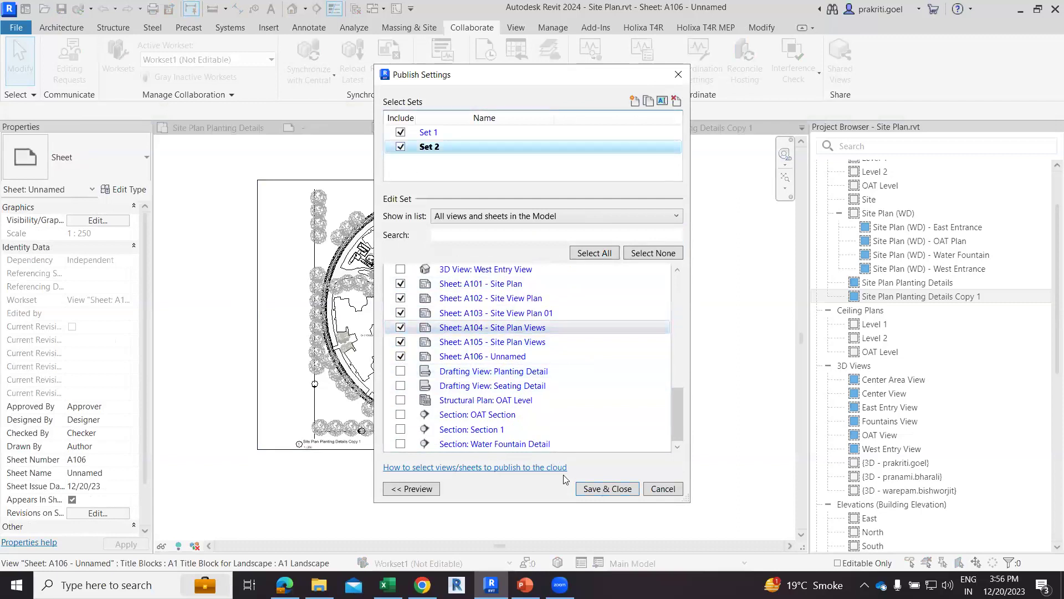
left_click(596, 492)
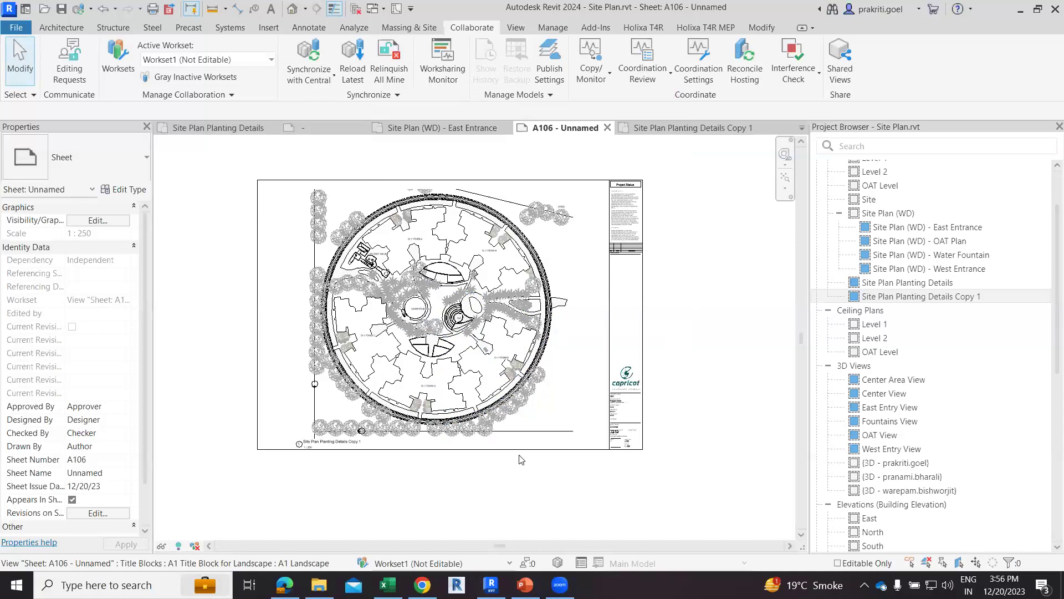
Synchronize the updated publish settings with the central model, relinquishing borrowed elements.
left_click(308, 52)
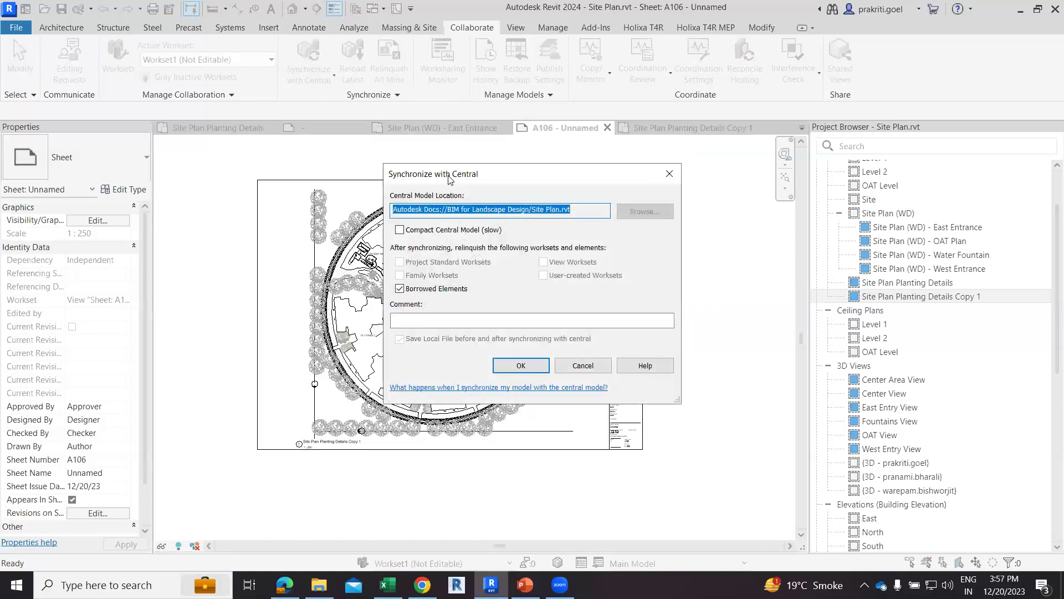
key("Return")
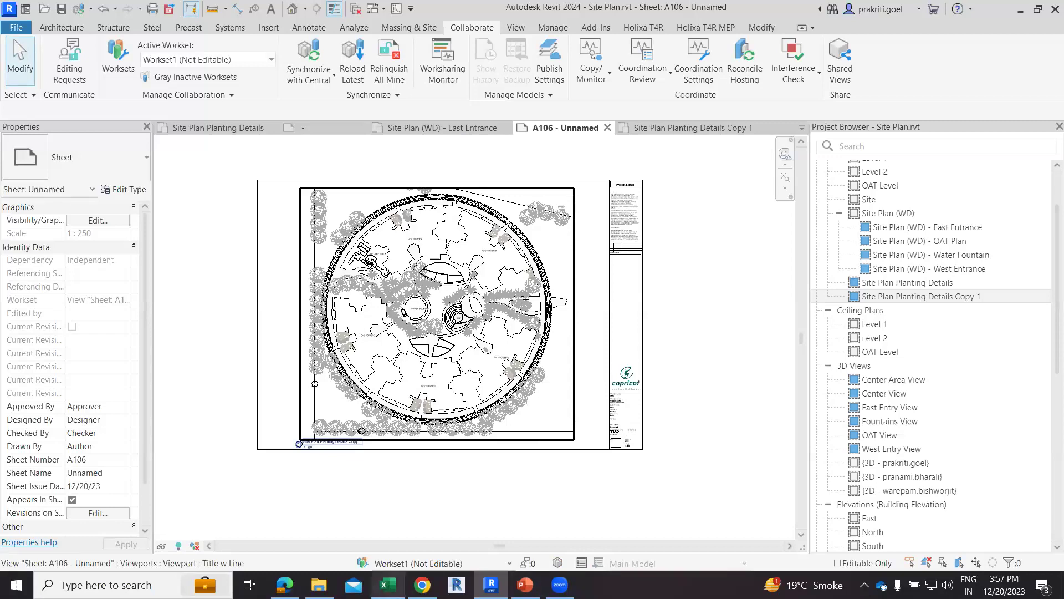
Switch to Autodesk Docs in Chrome, open Site Plan.rvt from the Landscape Design folder and list its sheets and views.
left_click(422, 584)
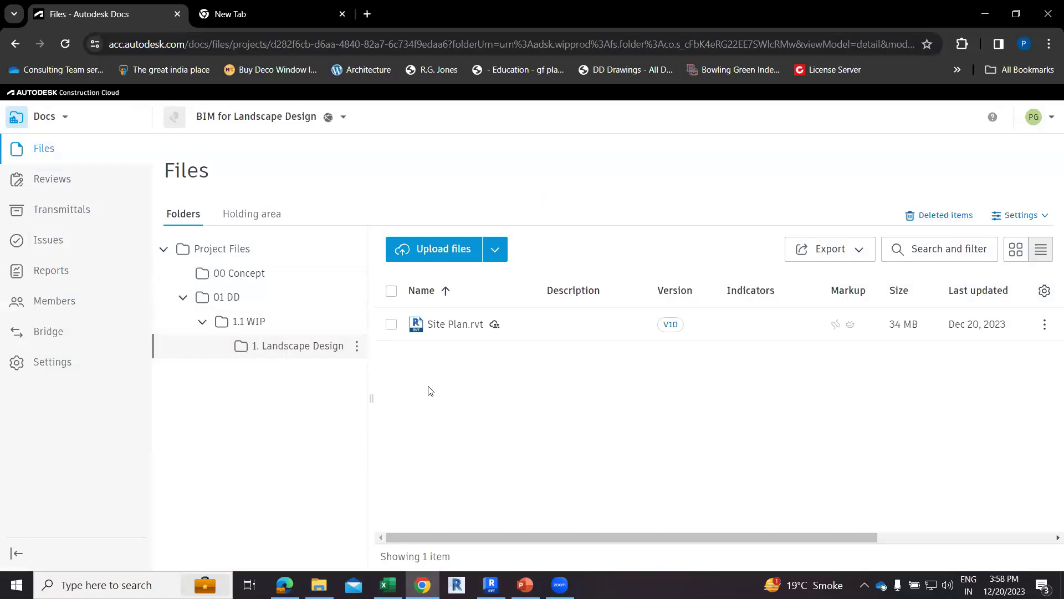
left_click(444, 328)
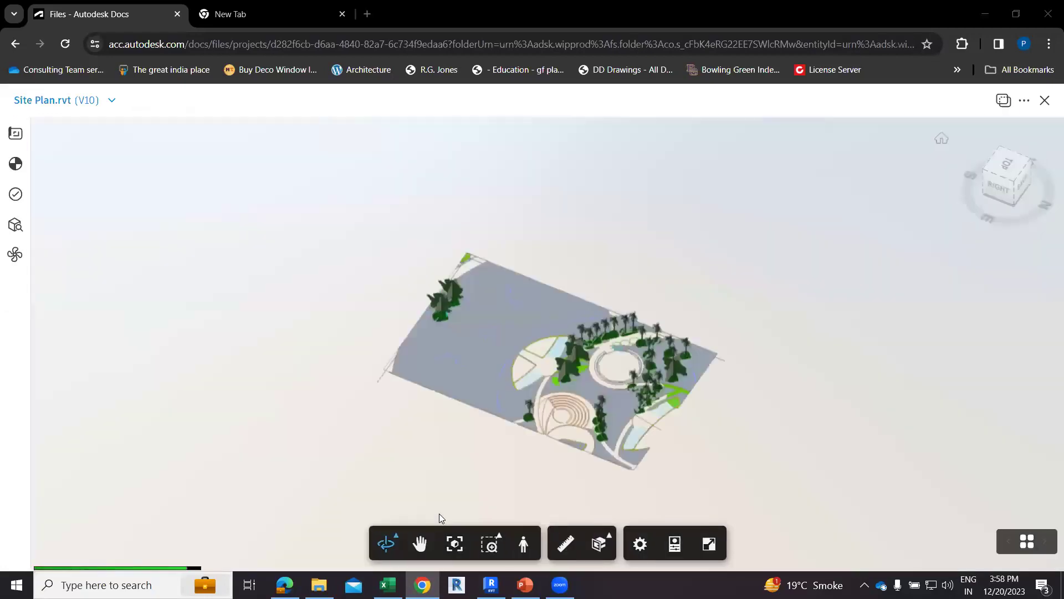
scroll(430, 454, "up", 3)
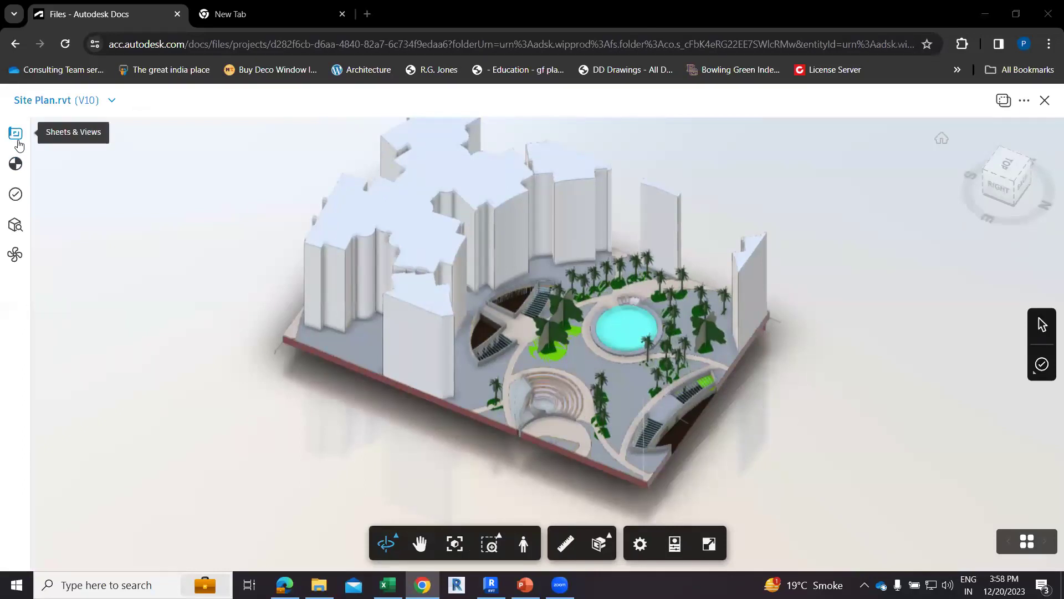
left_click(16, 133)
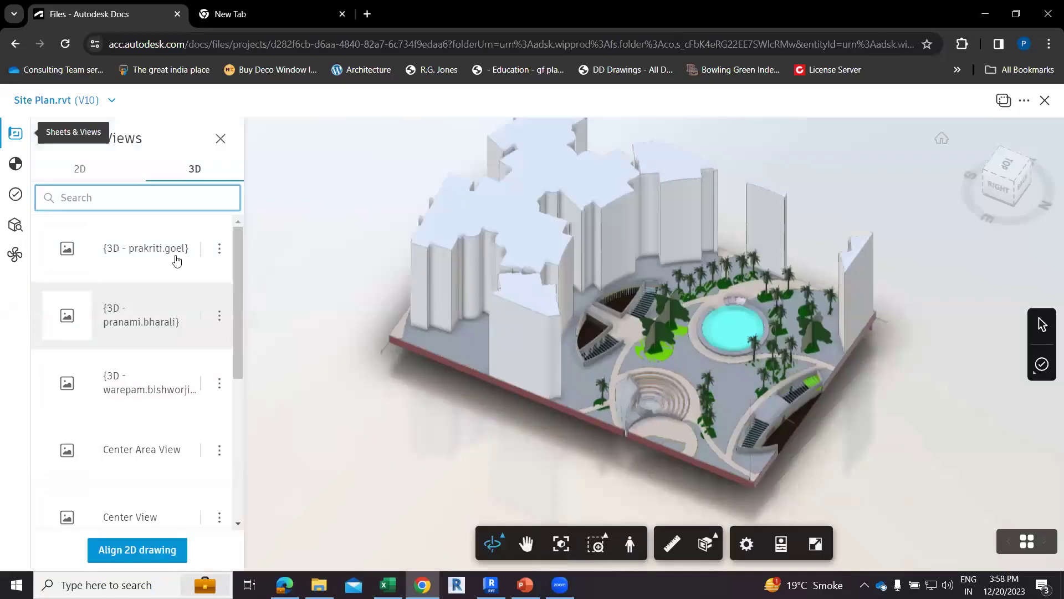
Review the published 3D perspectives by opening the West Entry, OAT, Fountains and East Entry views in turn.
scroll(138, 247, "down", 4)
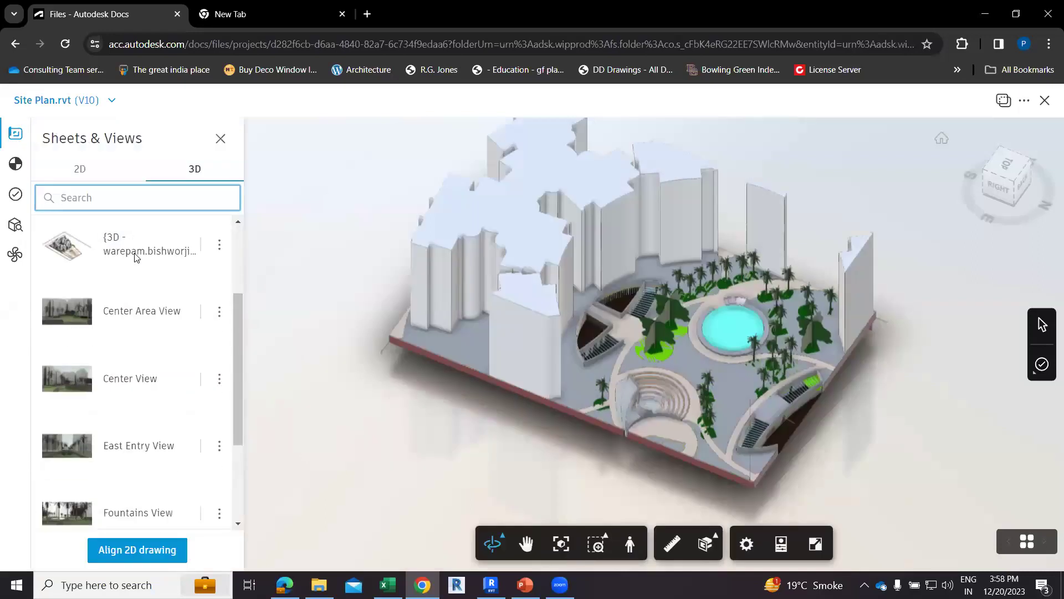
scroll(136, 264, "up", 1)
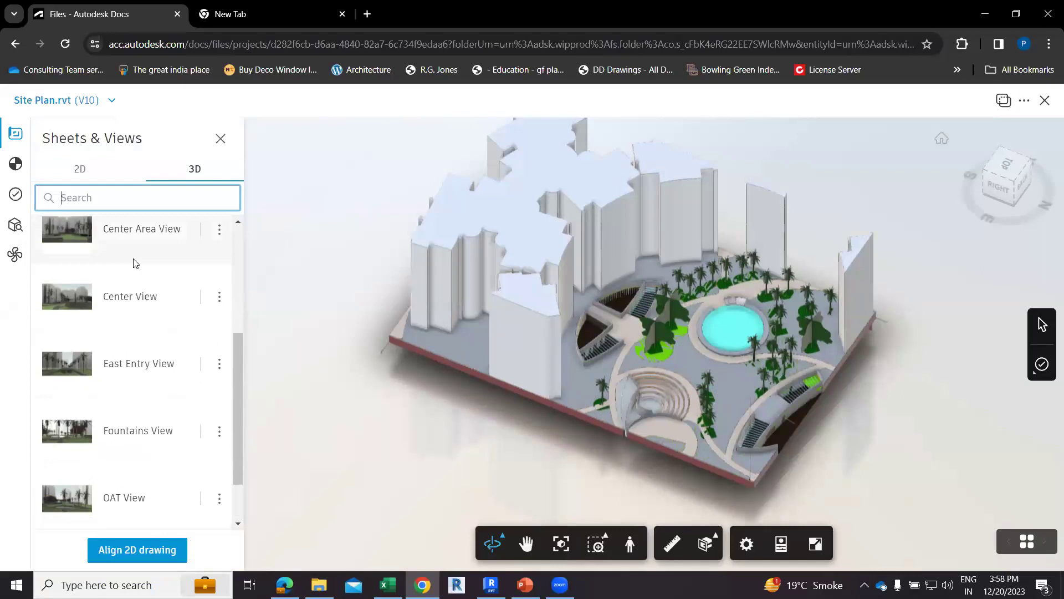
scroll(135, 262, "down", 1)
left_click(142, 495)
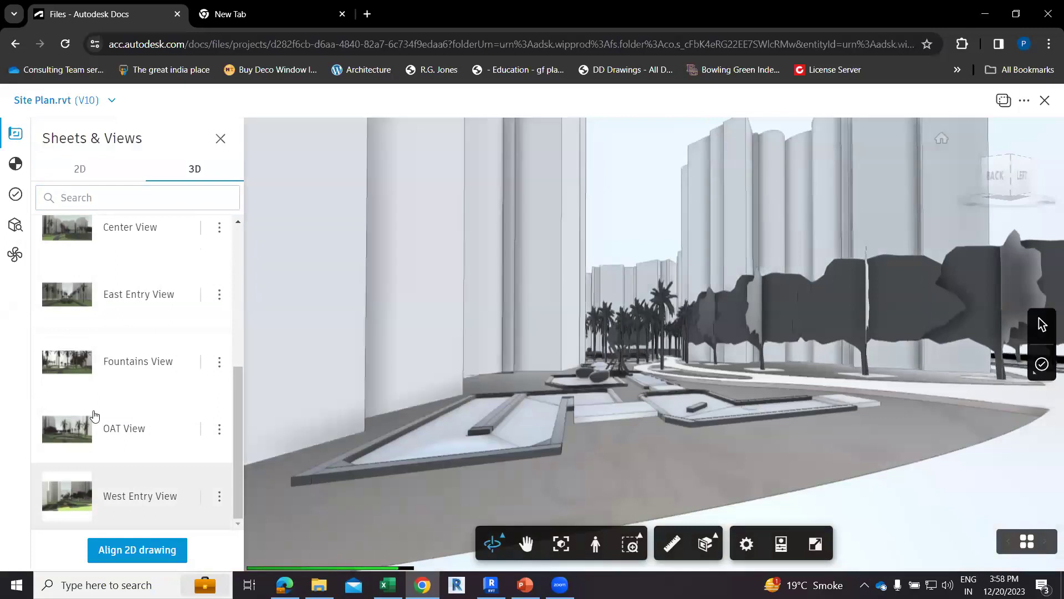
left_click(127, 443)
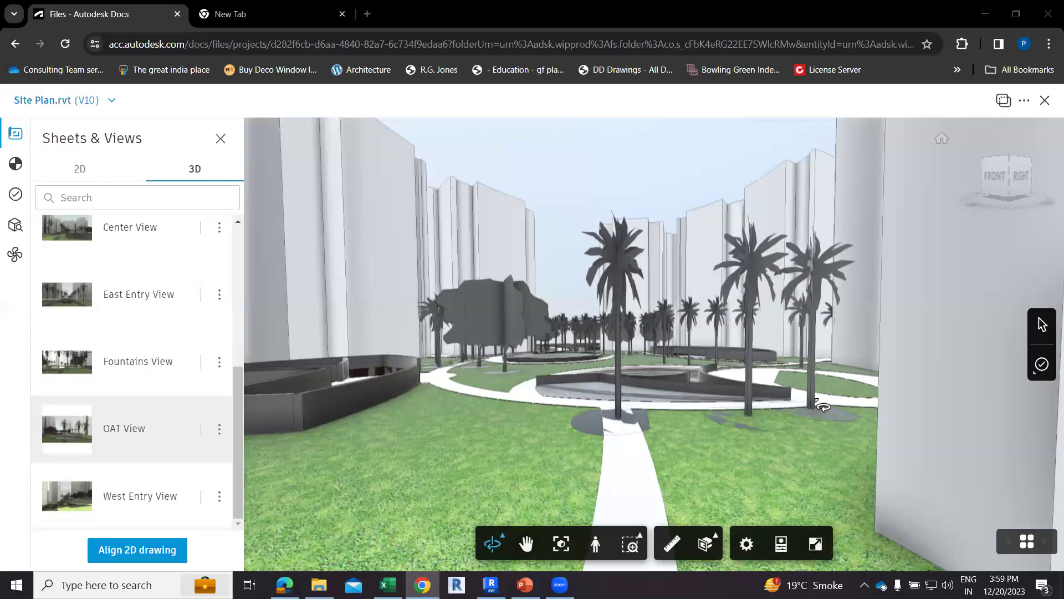
left_click(630, 471)
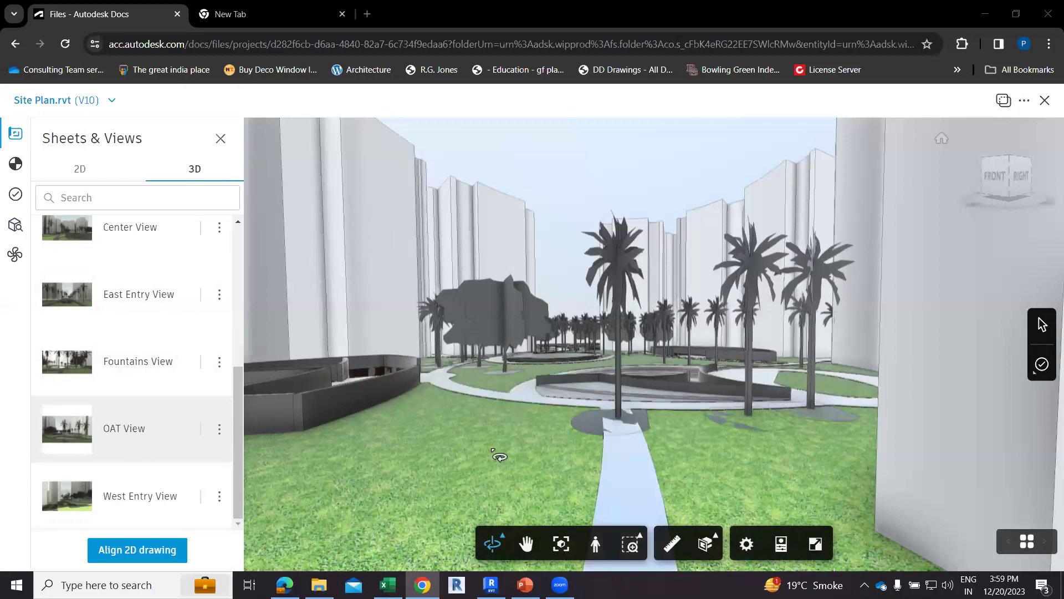
left_click(63, 363)
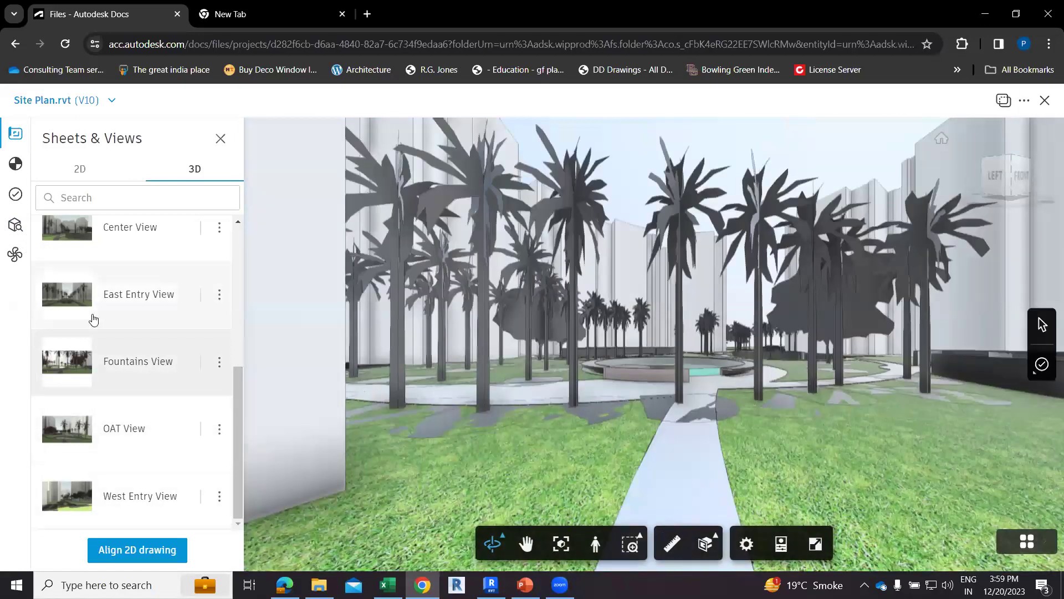
left_click(93, 319)
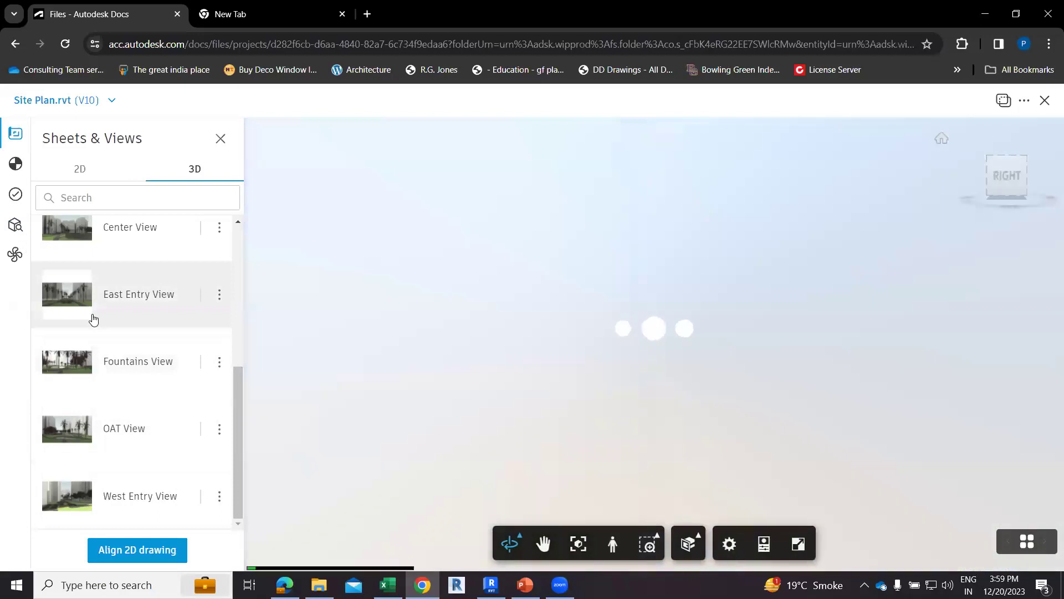